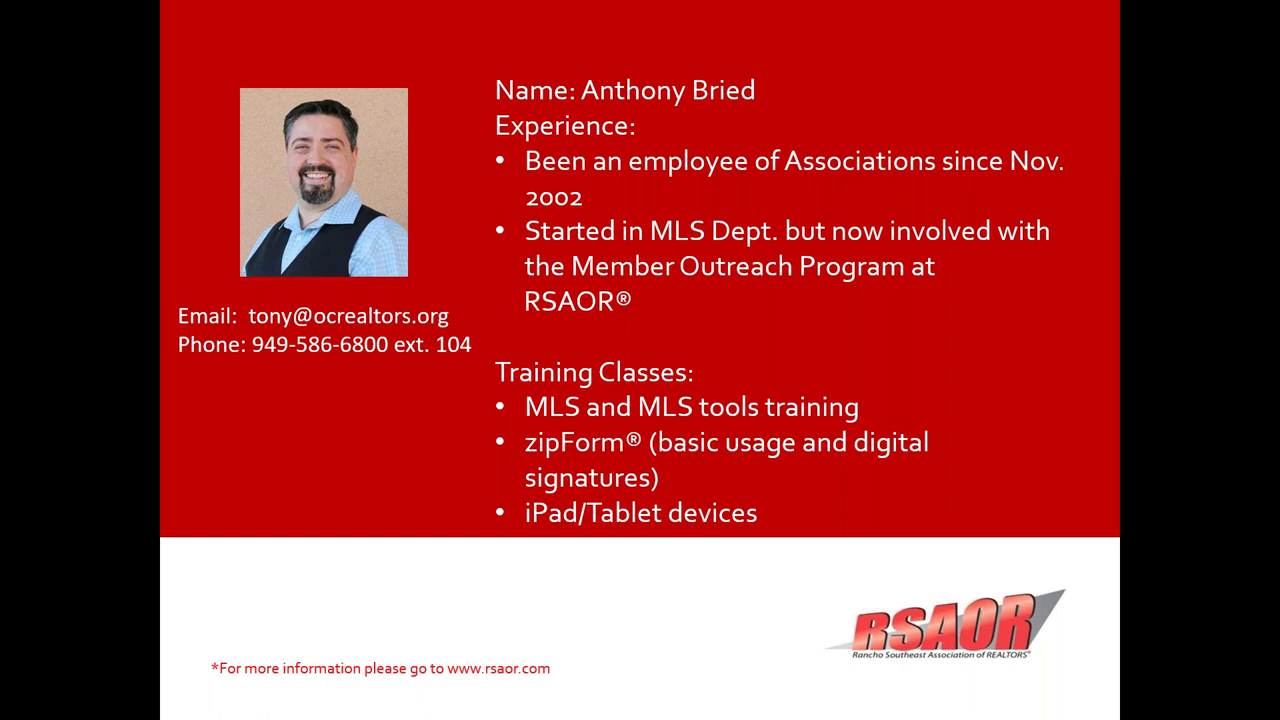
- Exit the slide show to return to the CloudCMAwebinarrsaor deck in Normal view
key("Escape")
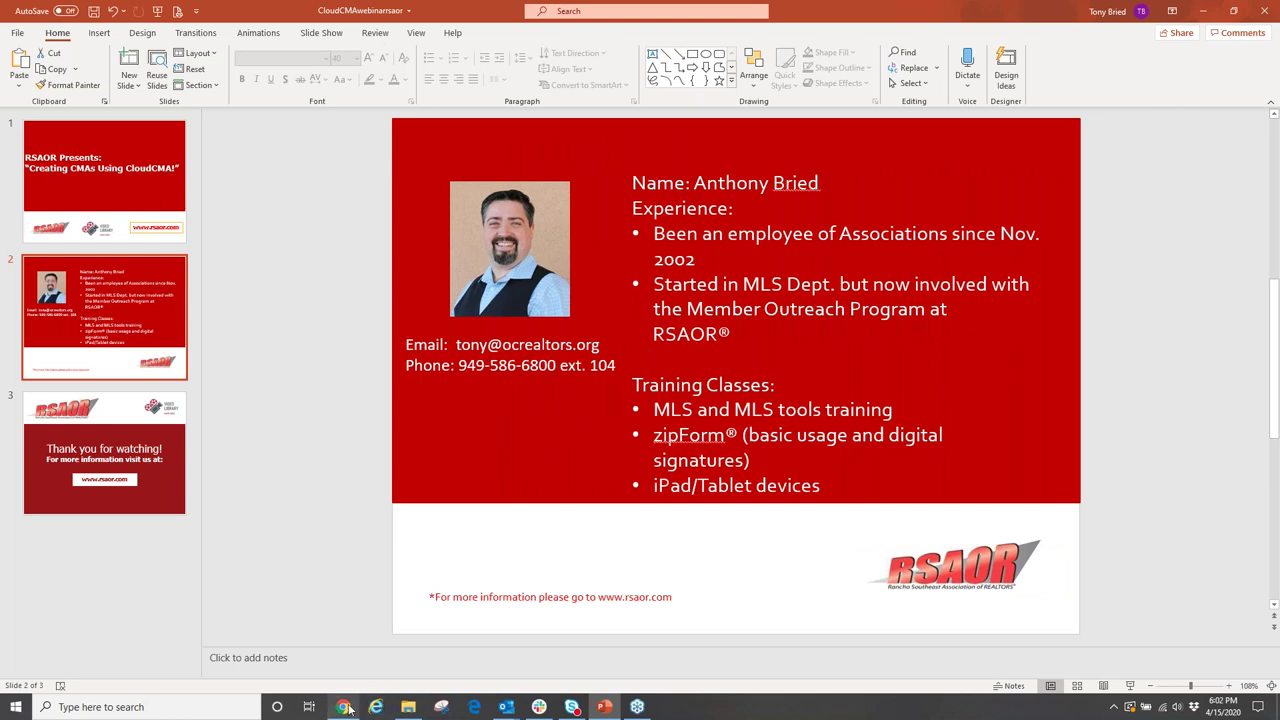
- Switch to the browser window showing the CRMLS Matrix home page
left_click(343, 708)
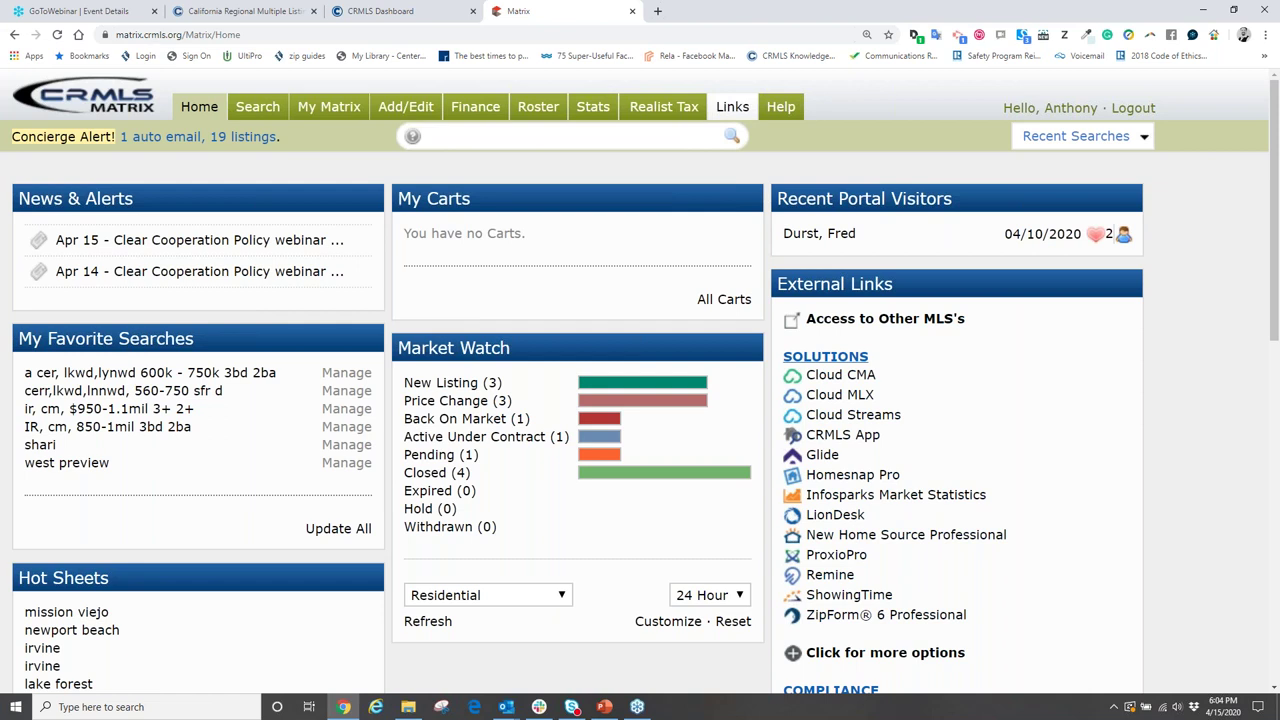
- On the Matrix Links page, launch Cloud CMA from the MLS Solutions list
left_click(733, 112)
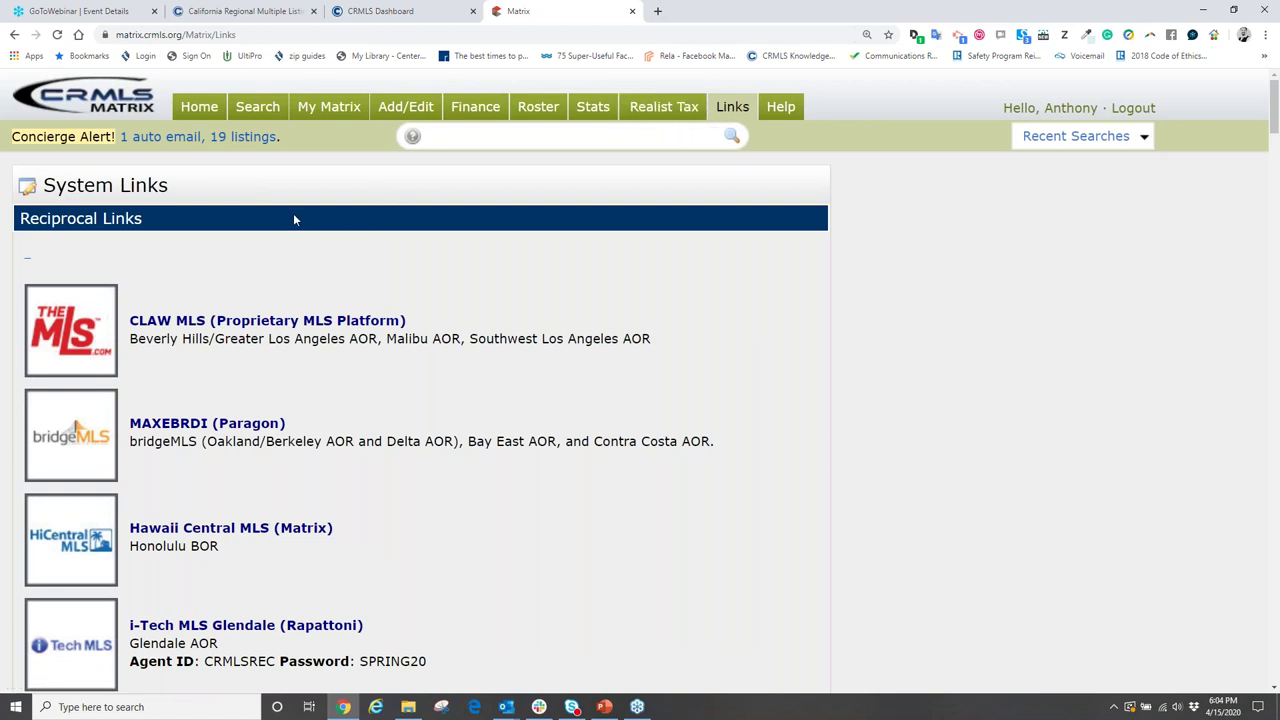
scroll(293, 213, "down", 4)
scroll(293, 218, "down", 5)
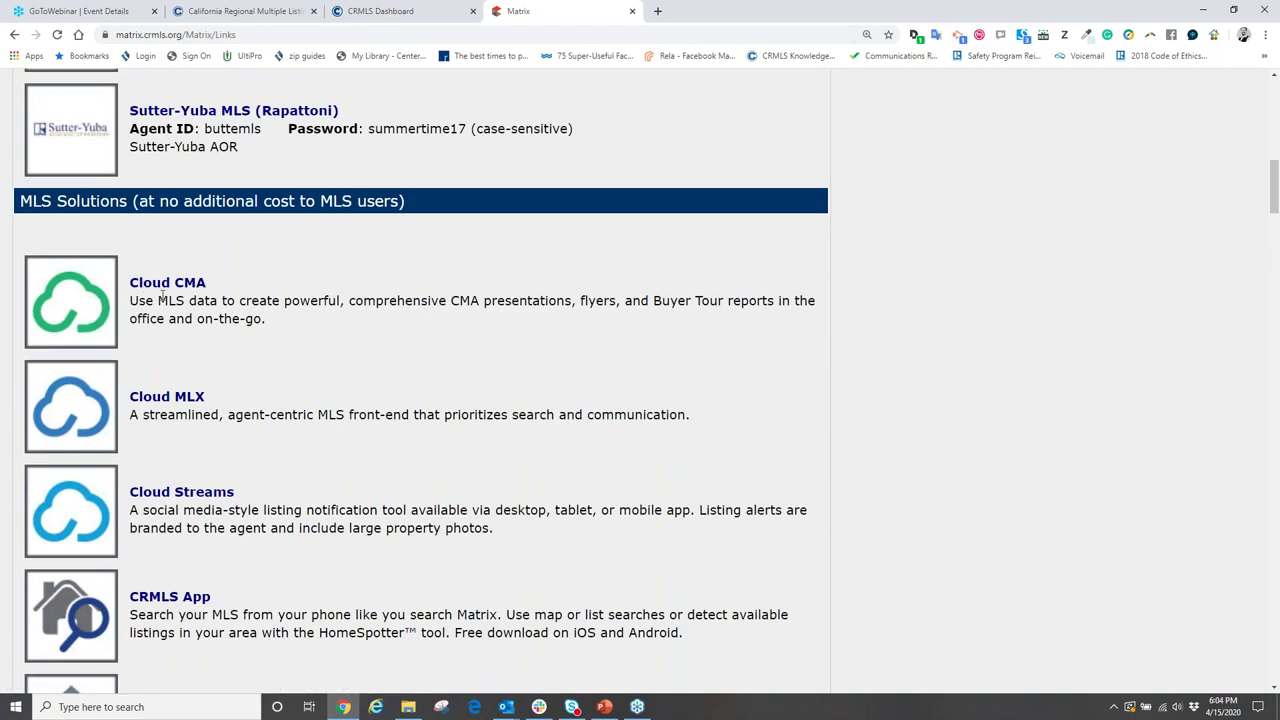
left_click(86, 298)
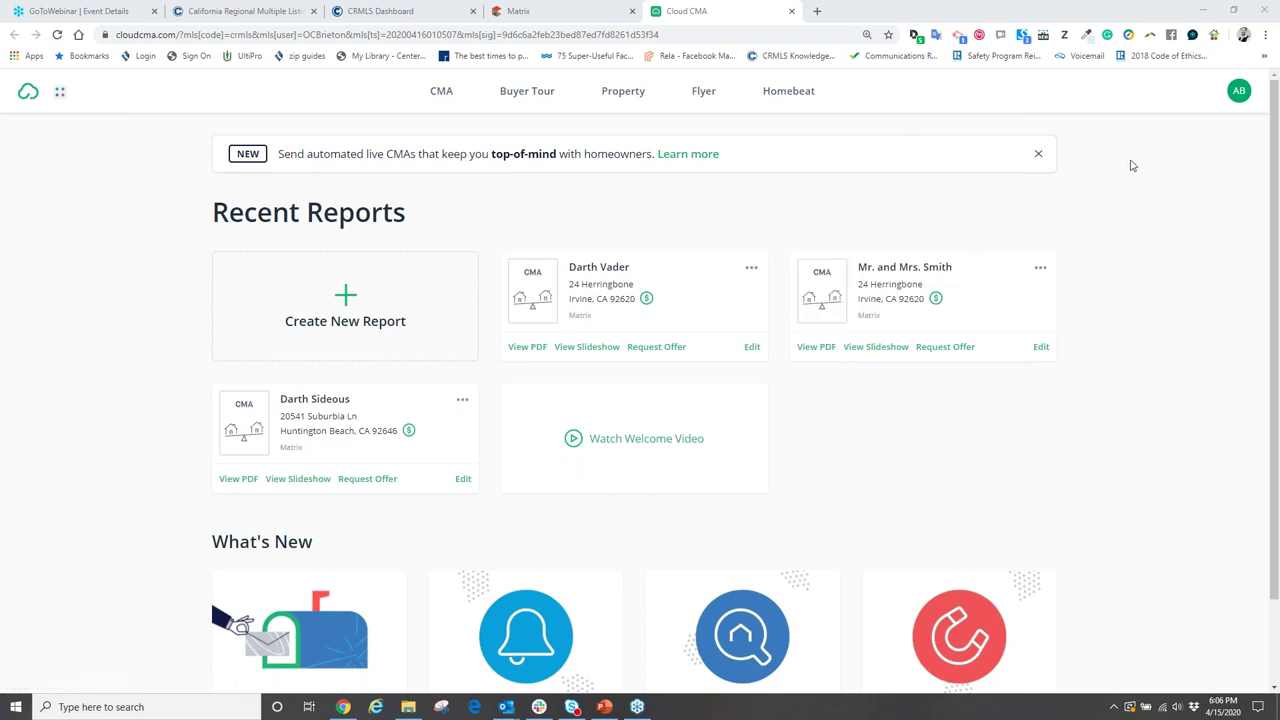
- Go to Account Settings through the AB avatar menu at the top right
left_click(1238, 92)
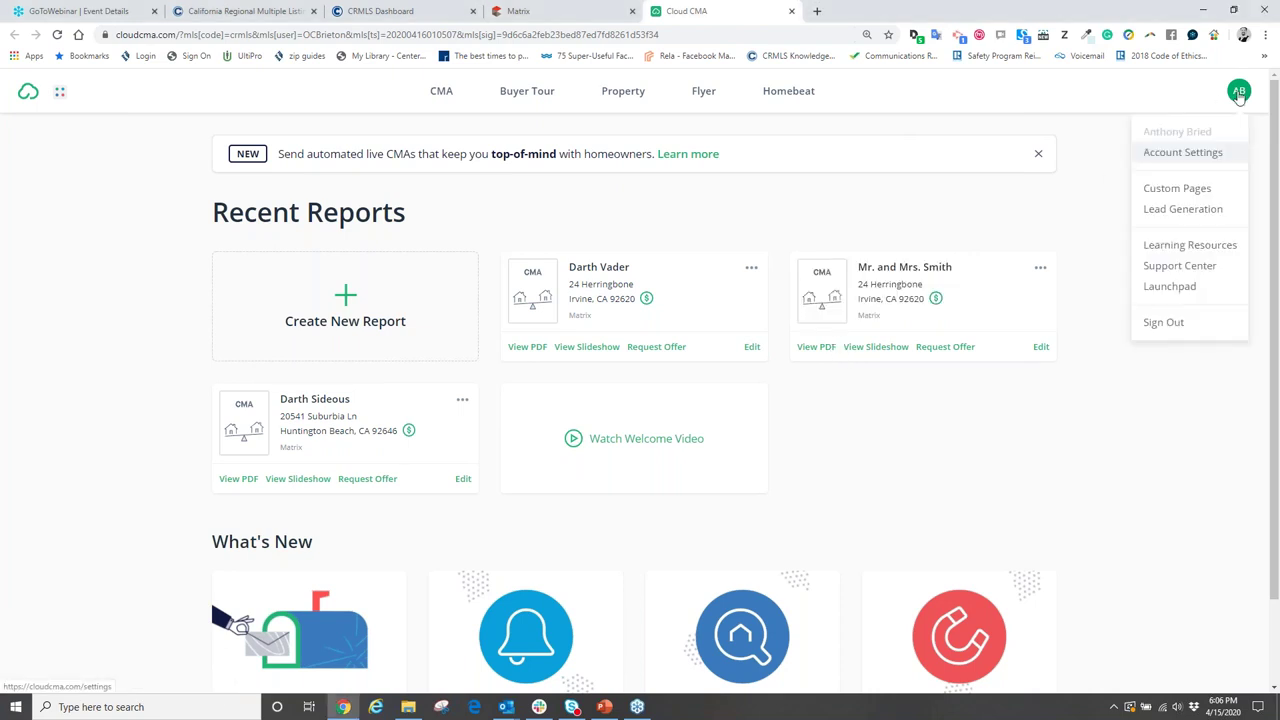
mouse_move(841, 298)
left_click(1183, 155)
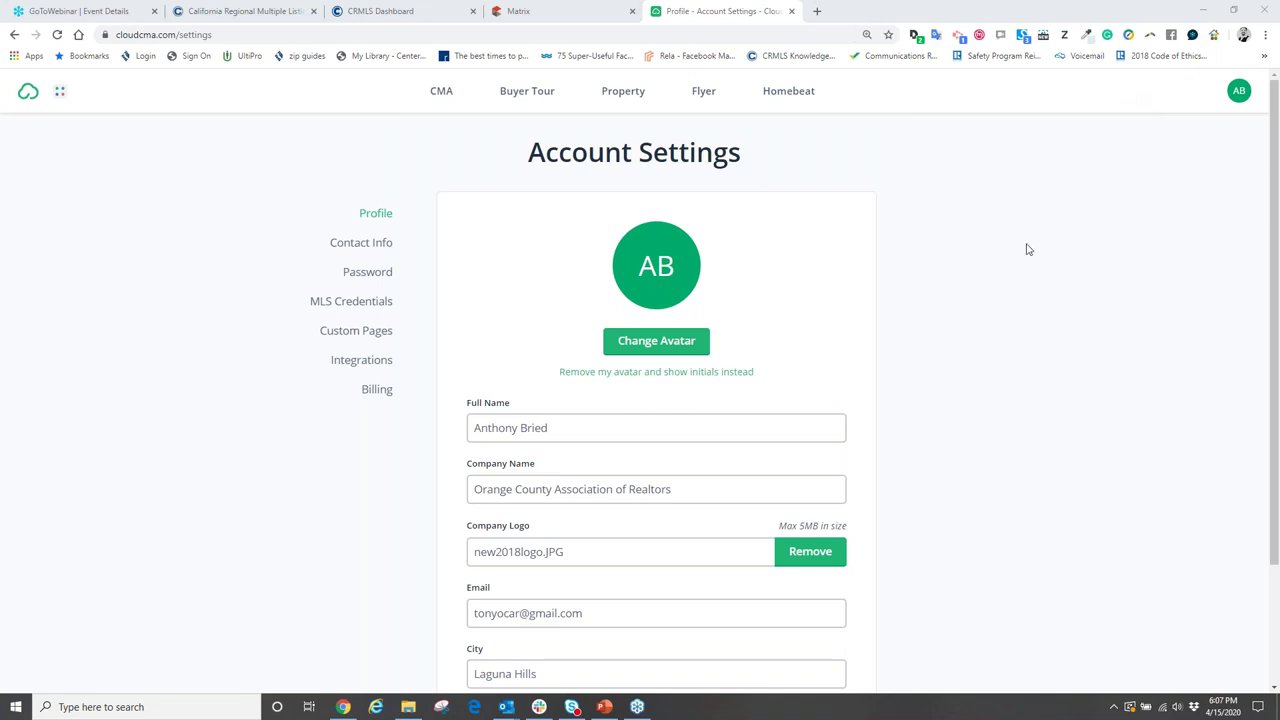
- Pick Tony_Bried_small_BW from the desktop Logos folder as the new avatar image
left_click(920, 290)
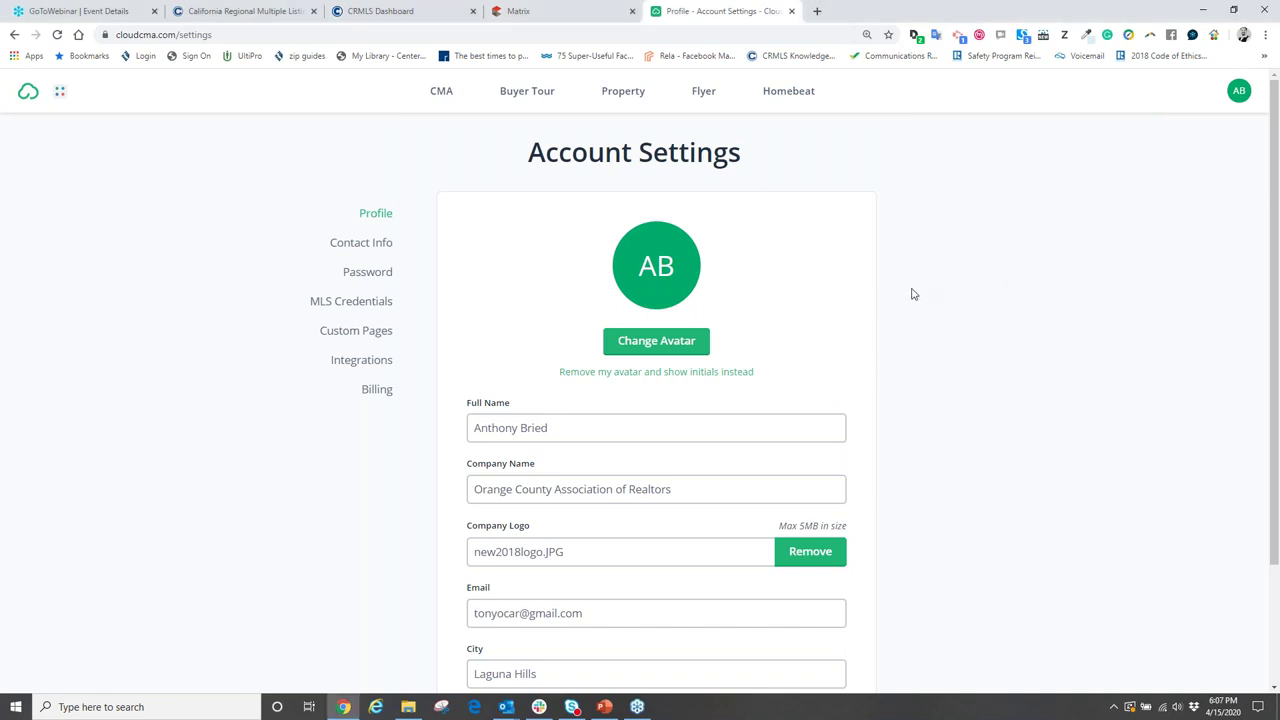
left_click(640, 343)
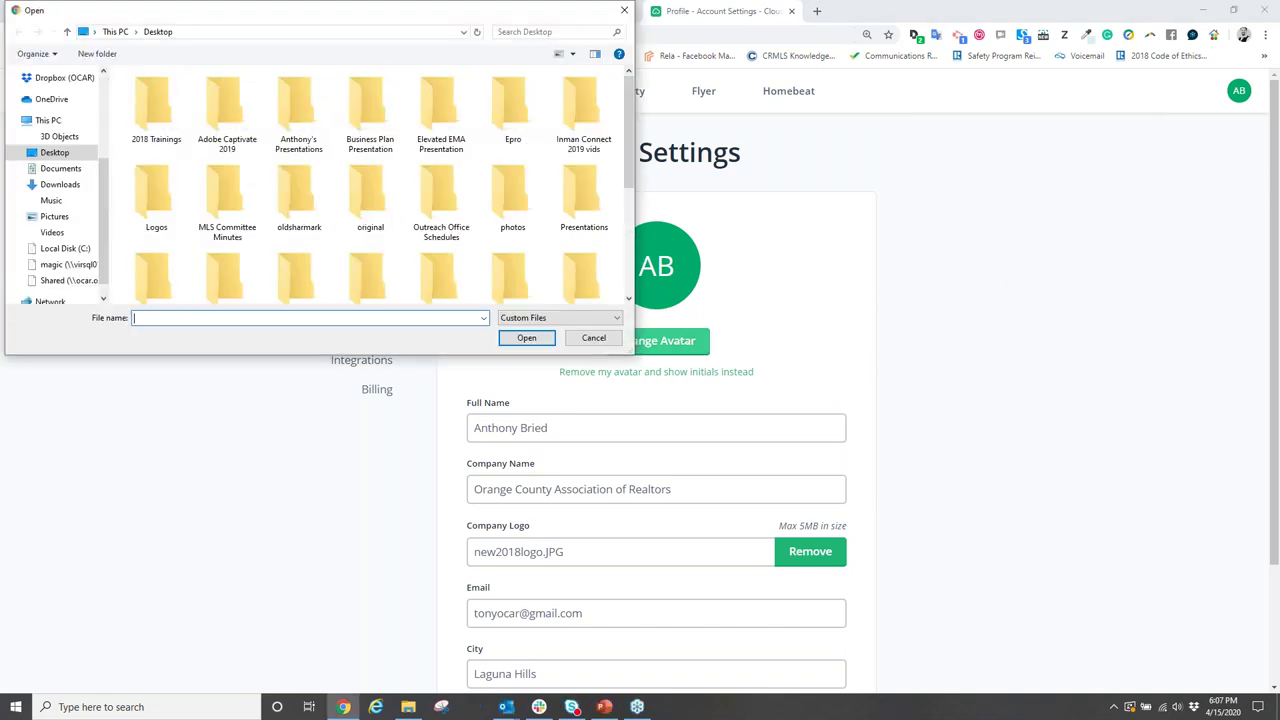
scroll(326, 203, "down", 3)
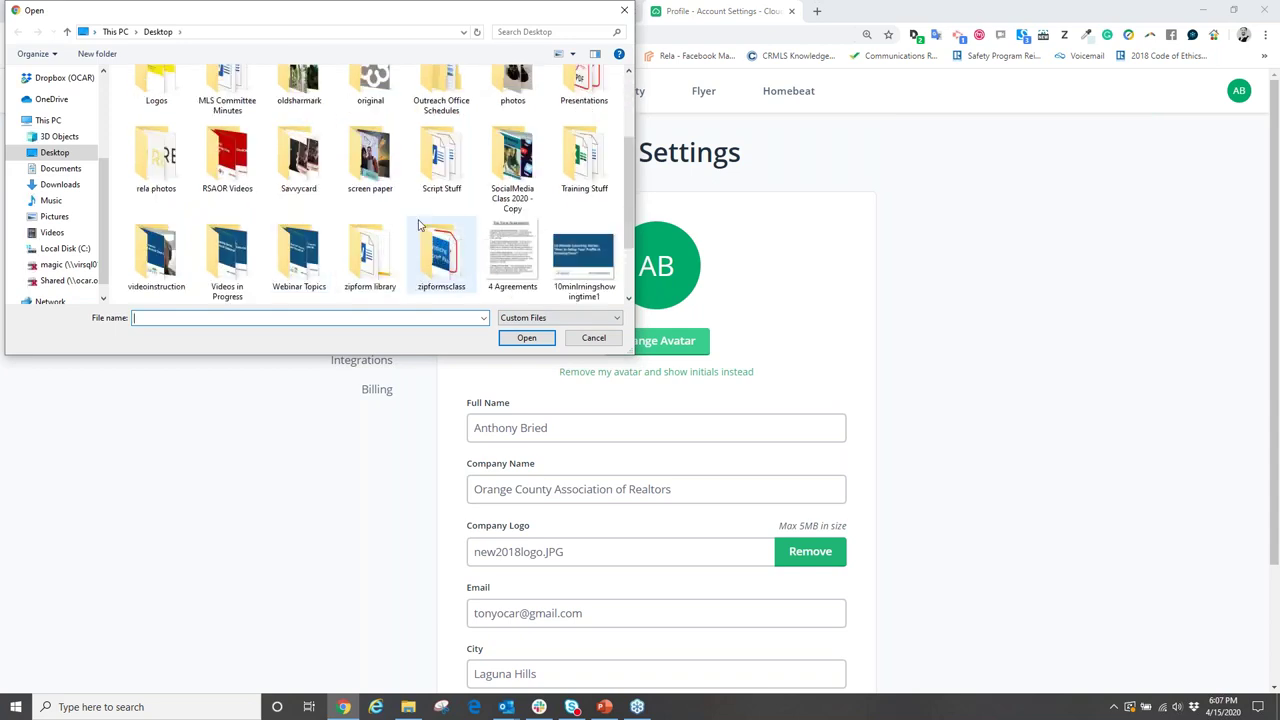
scroll(388, 218, "up", 1)
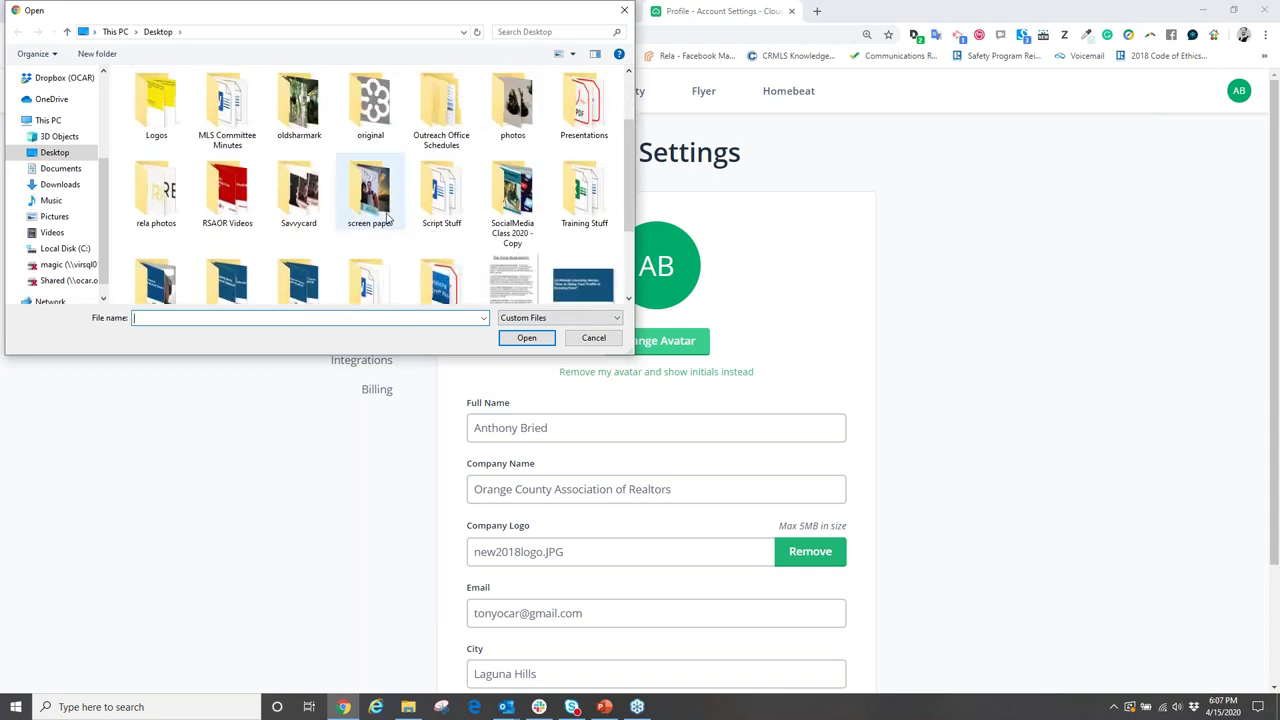
scroll(388, 218, "down", 1)
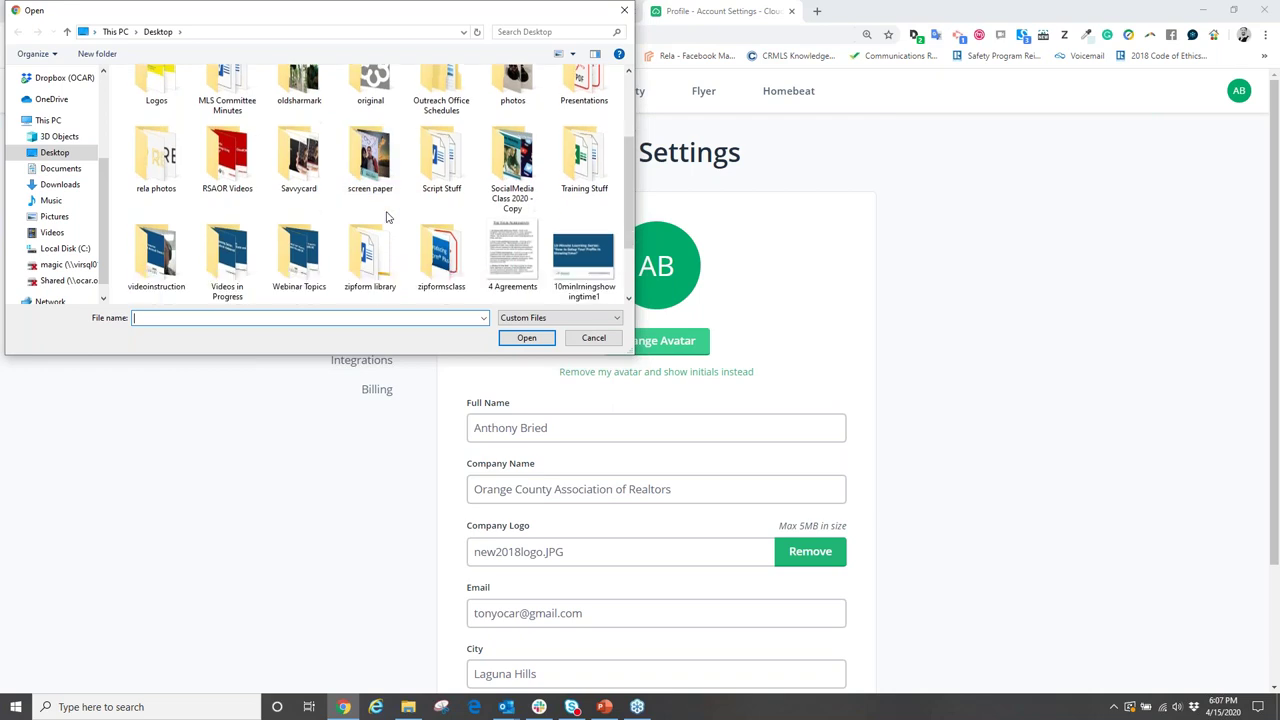
scroll(388, 218, "down", 3)
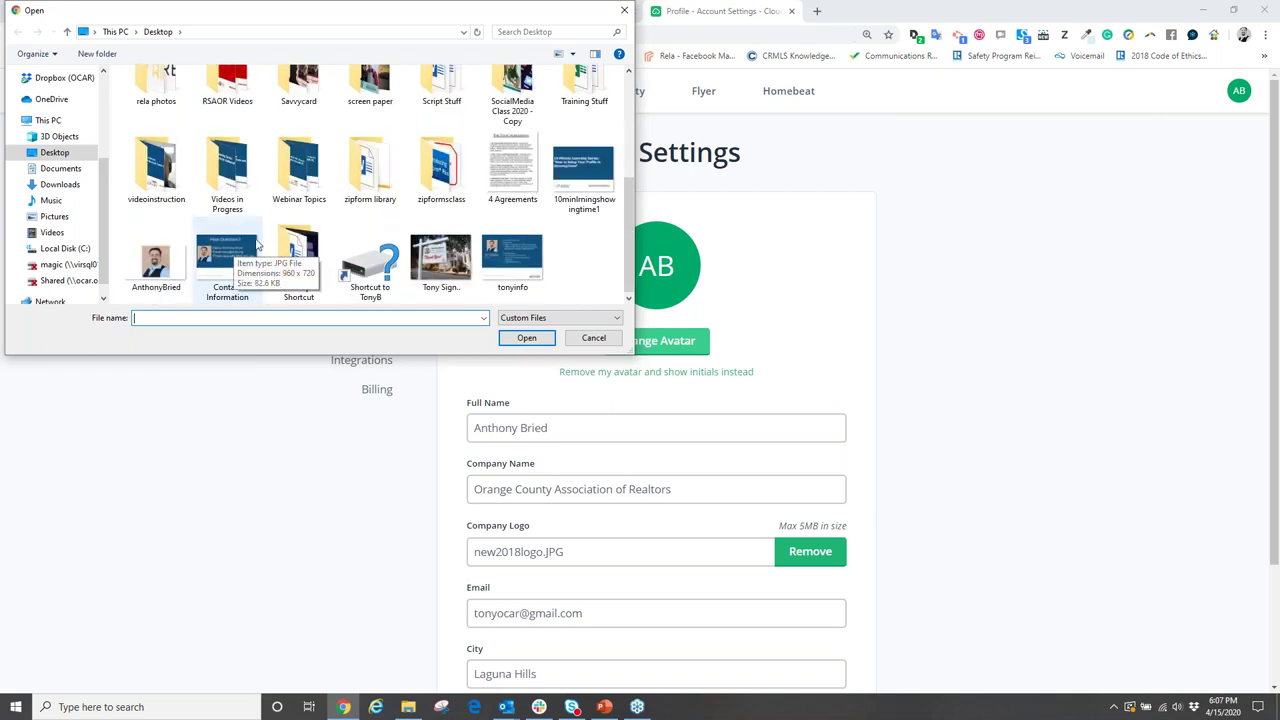
scroll(257, 244, "up", 1)
scroll(262, 240, "up", 6)
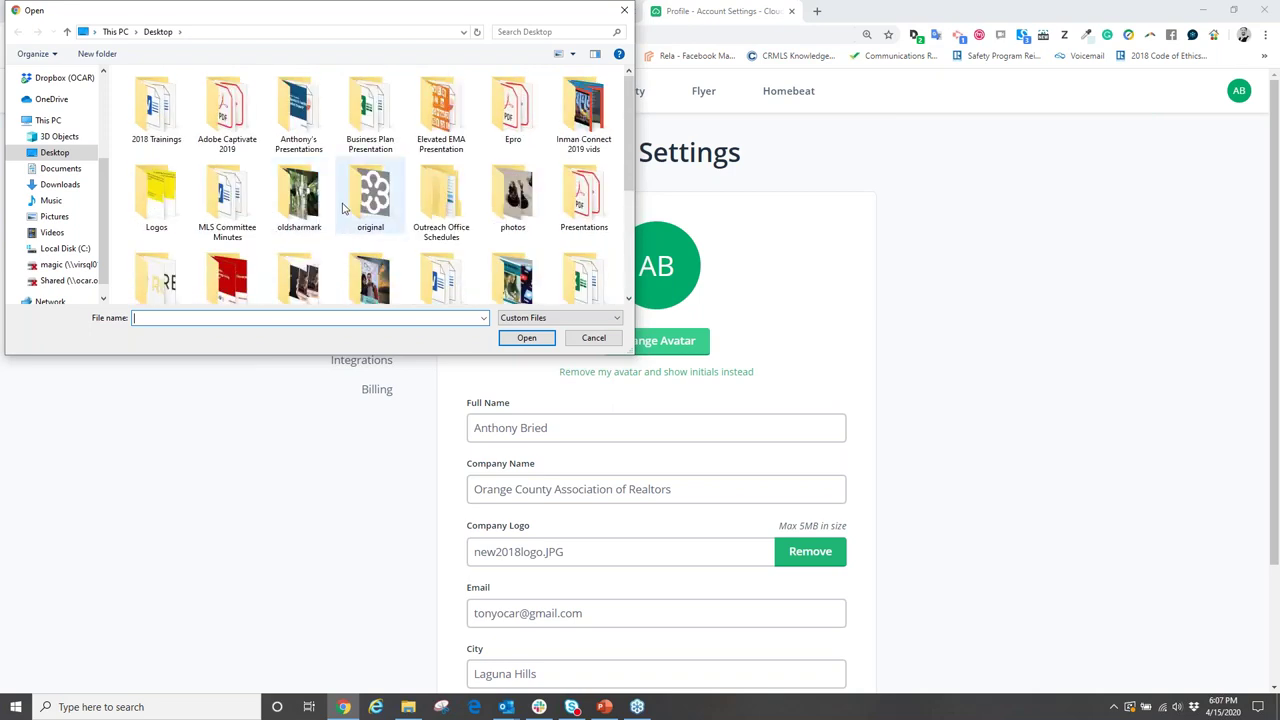
double_click(153, 206)
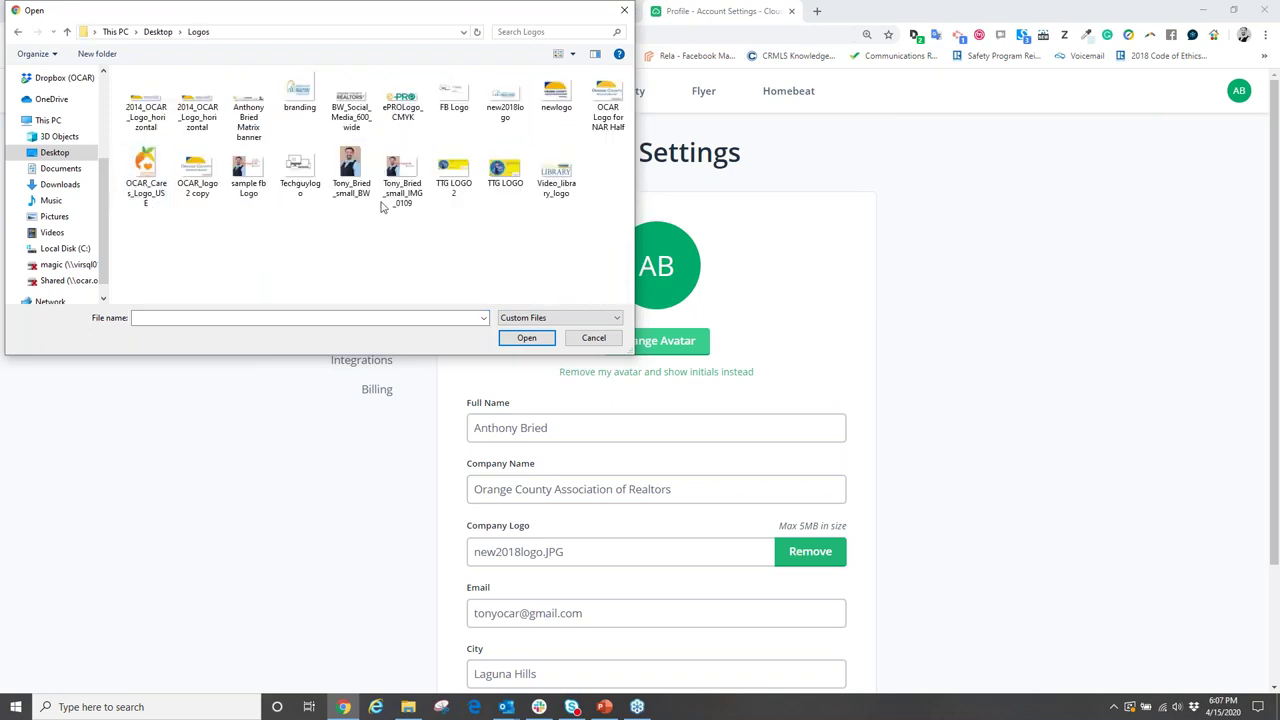
double_click(348, 172)
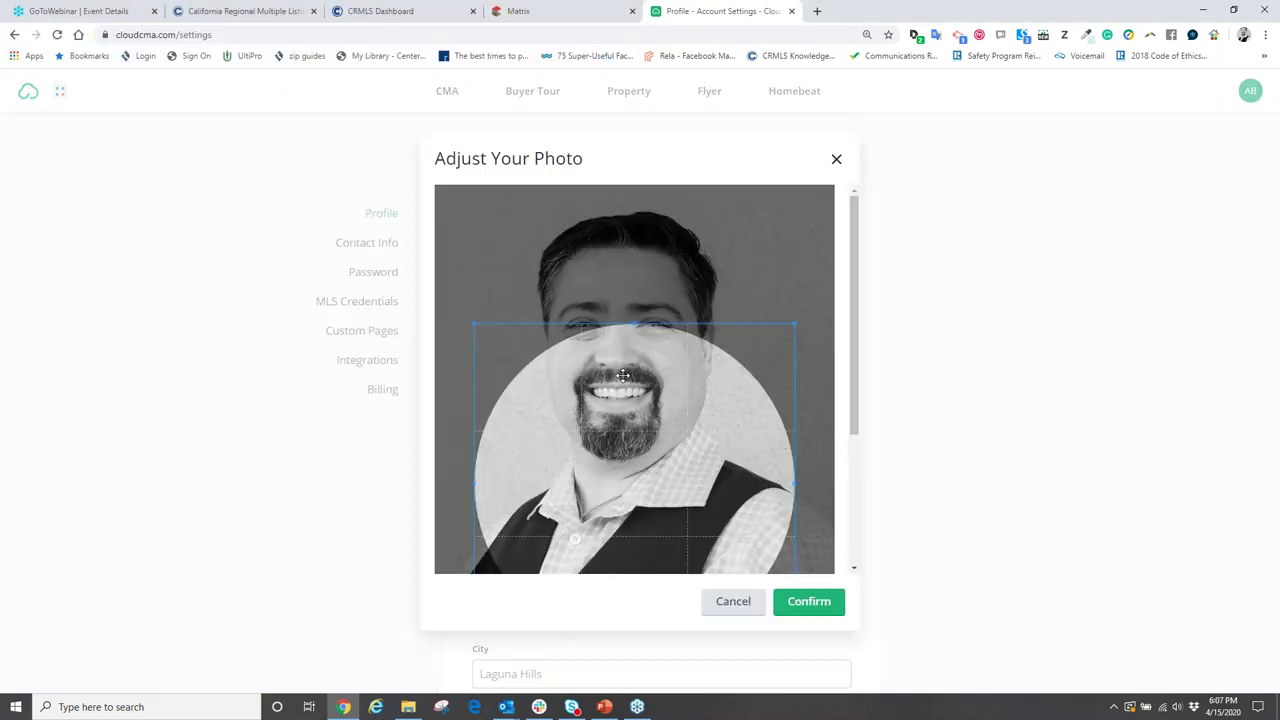
- Center the crop circle on the face and confirm the headshot as avatar
left_click_drag(652, 335, 650, 250)
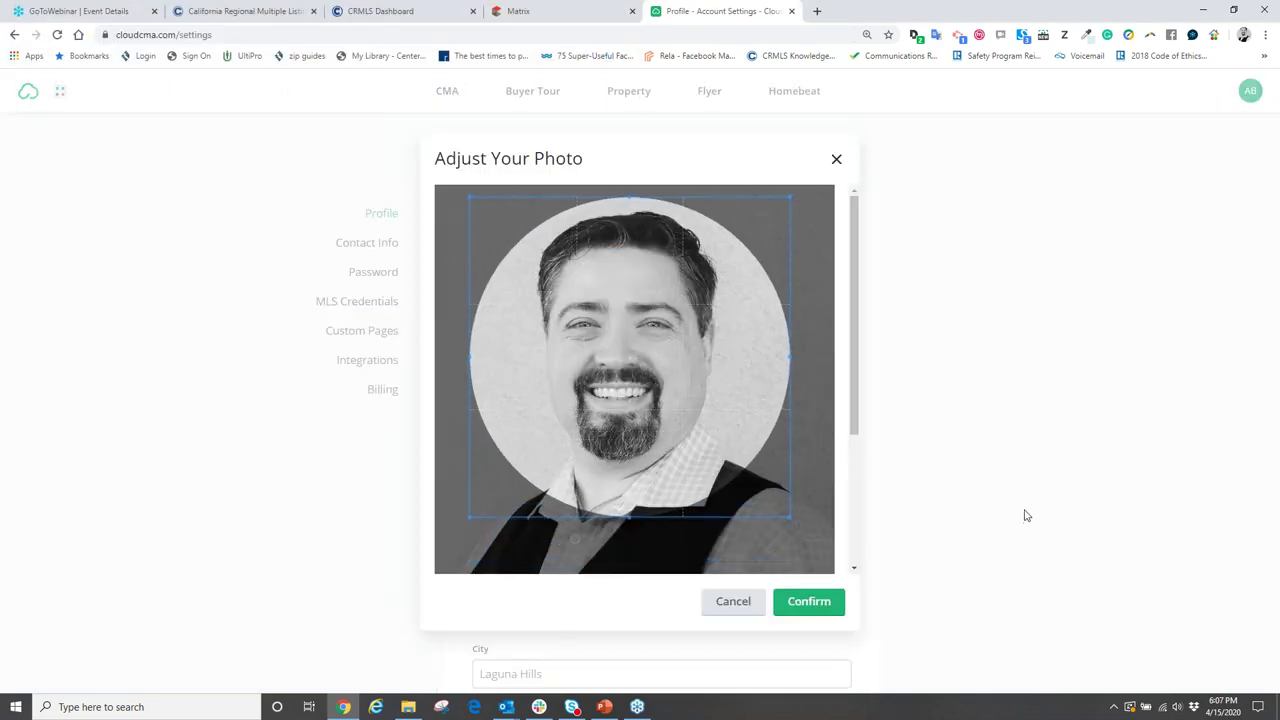
left_click(820, 603)
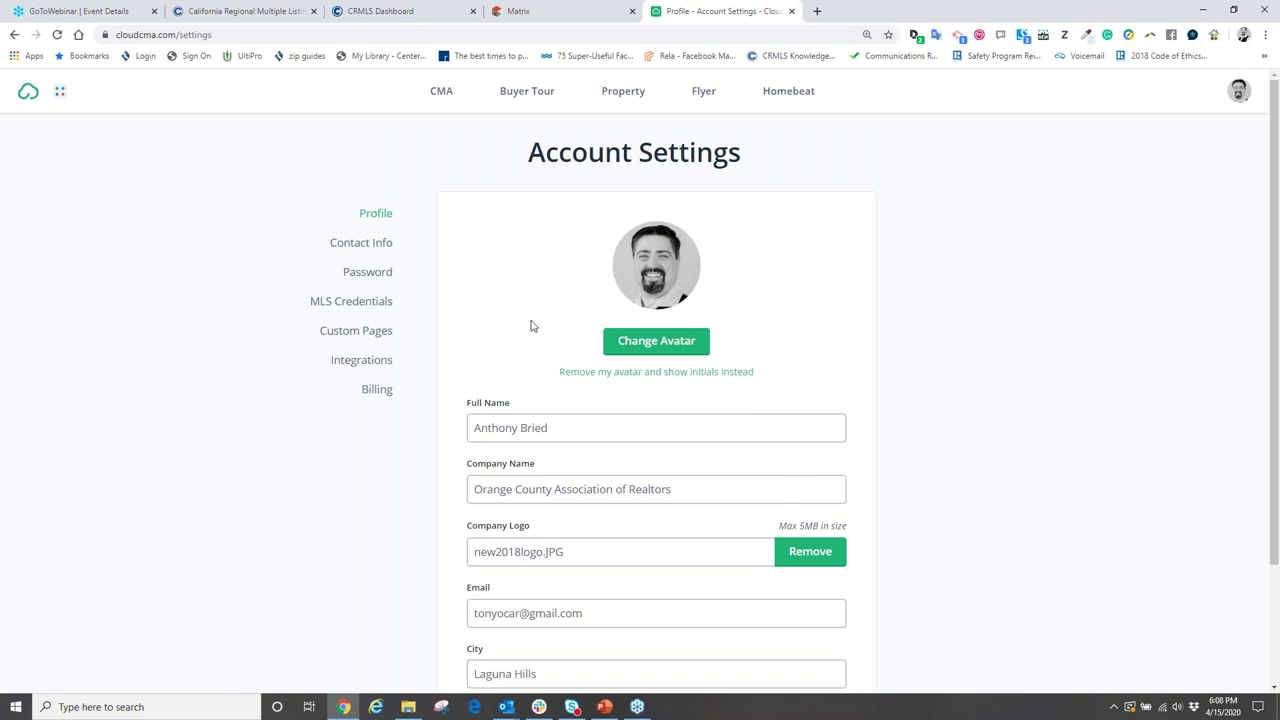
scroll(530, 326, "down", 3)
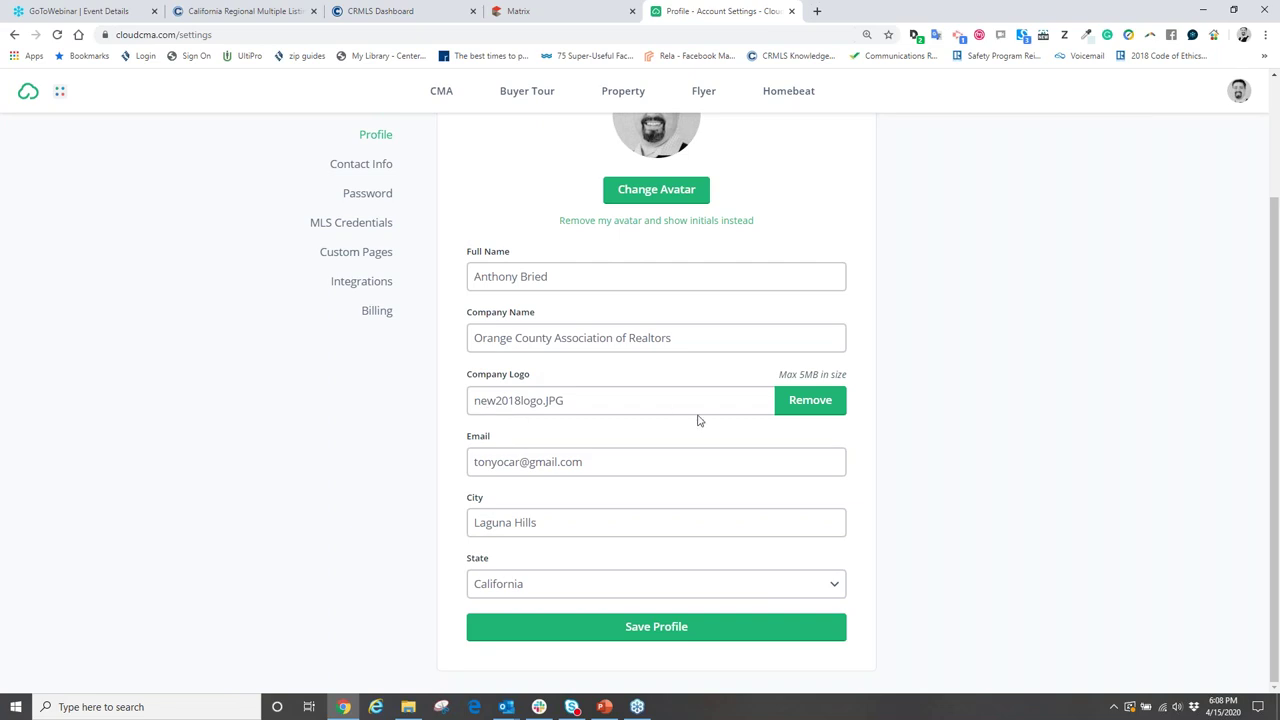
- Delete the new2018logo.JPG company logo forever and browse for a replacement
left_click(807, 407)
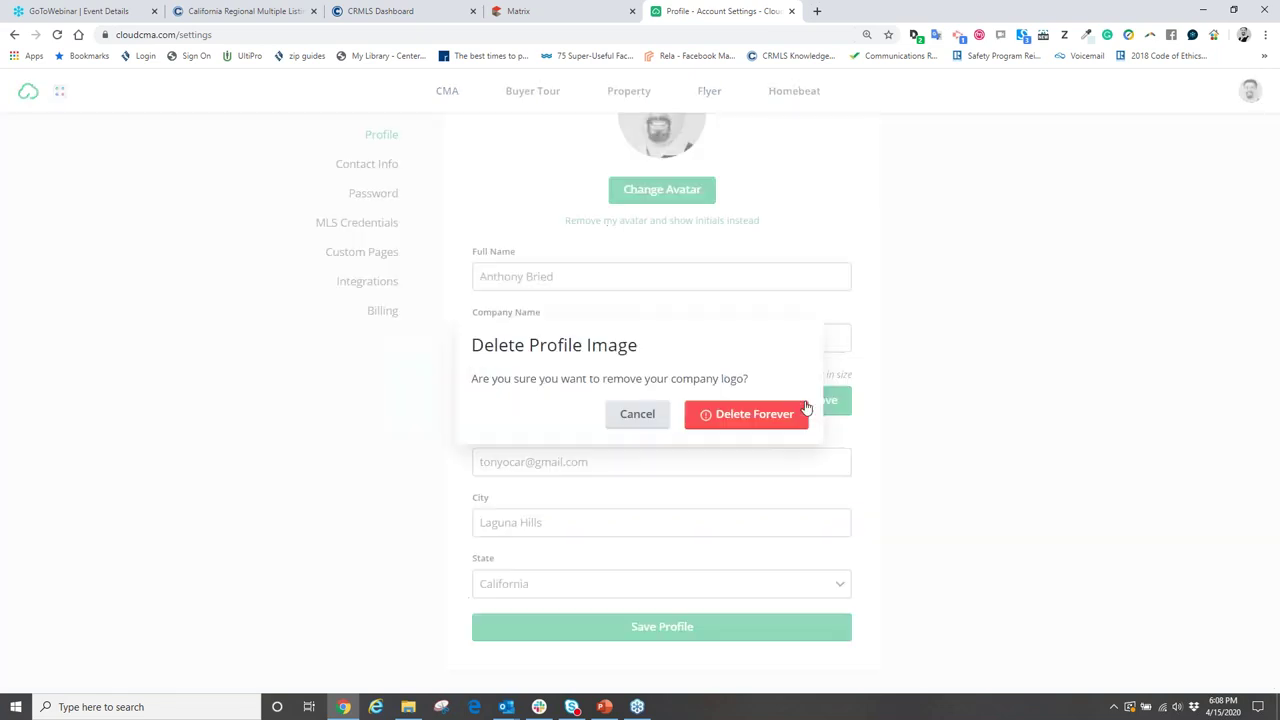
left_click(738, 416)
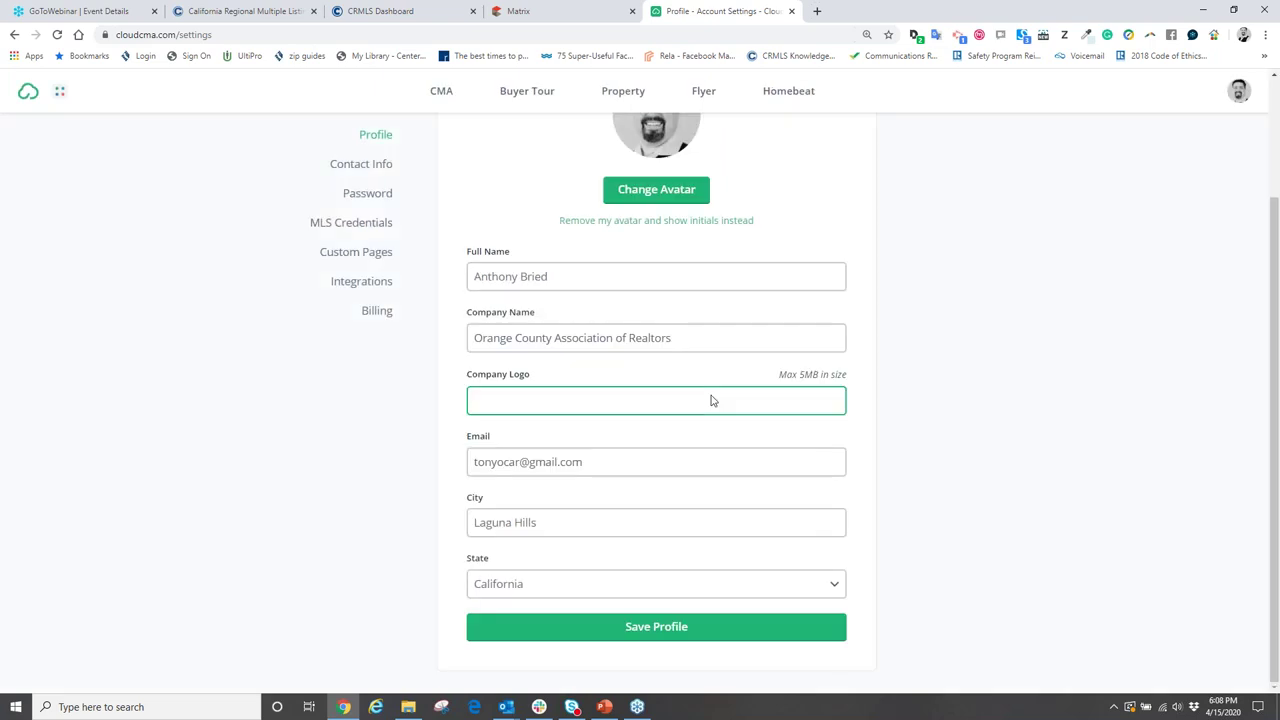
left_click(605, 403)
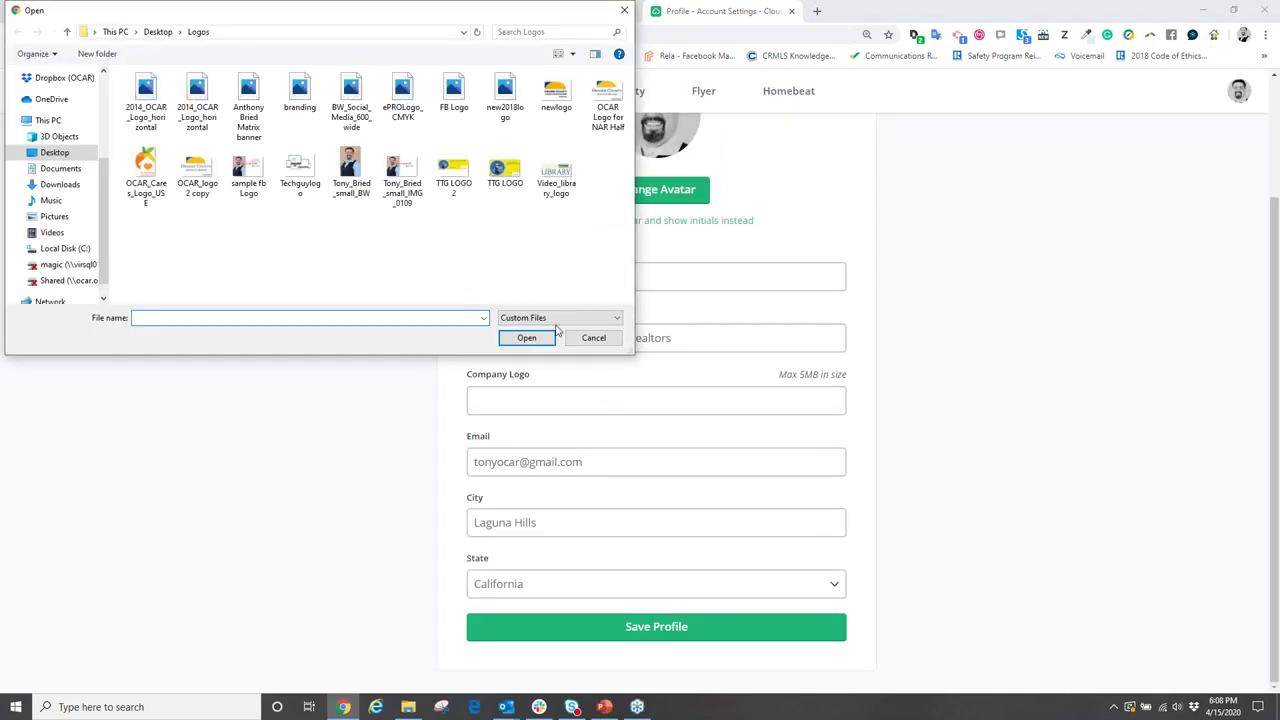
- Upload branding.png from Desktop > RSAOR Videos and confirm its crop as the logo
left_click(67, 31)
scroll(221, 281, "down", 1)
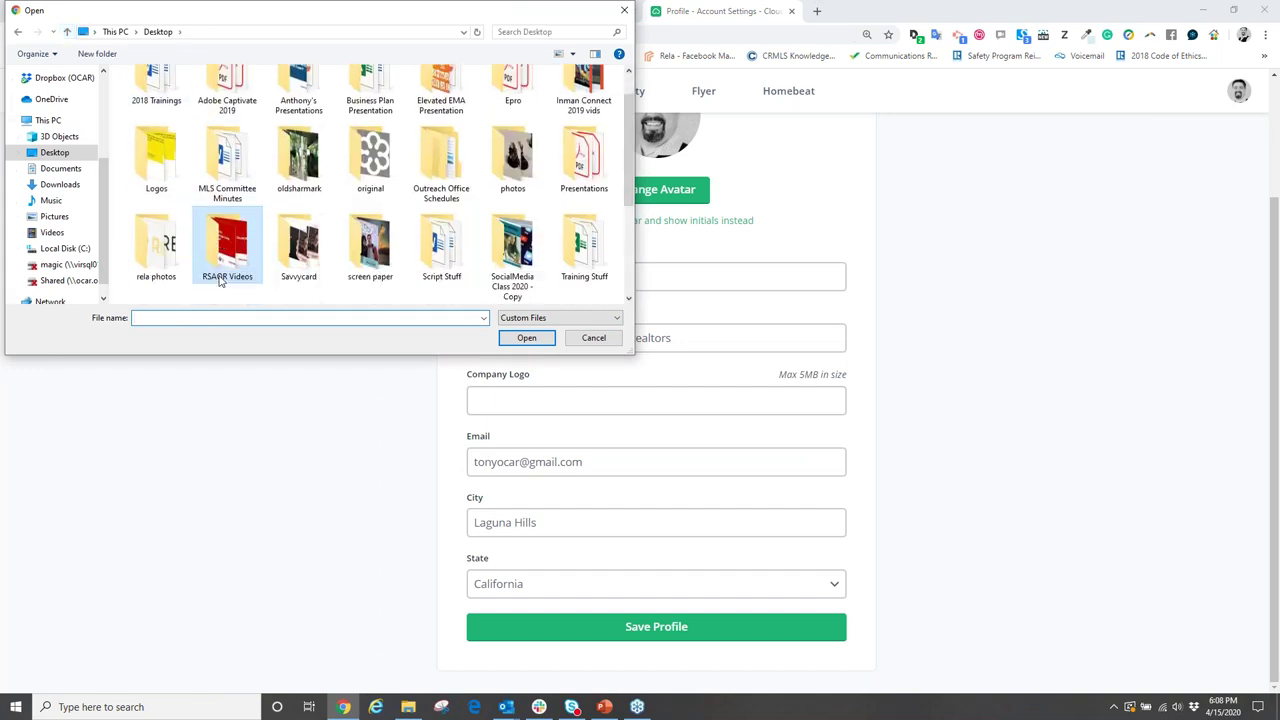
double_click(214, 277)
left_click(442, 97)
double_click(442, 97)
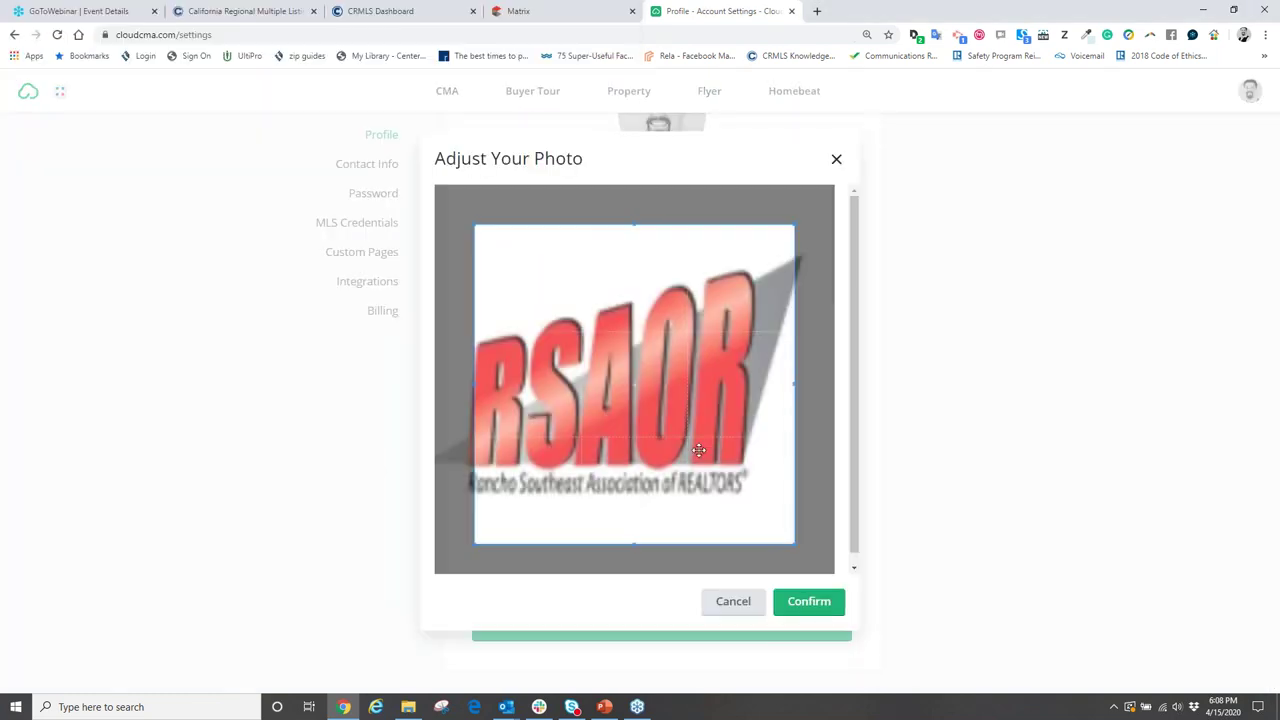
left_click_drag(660, 385, 653, 395)
left_click(806, 606)
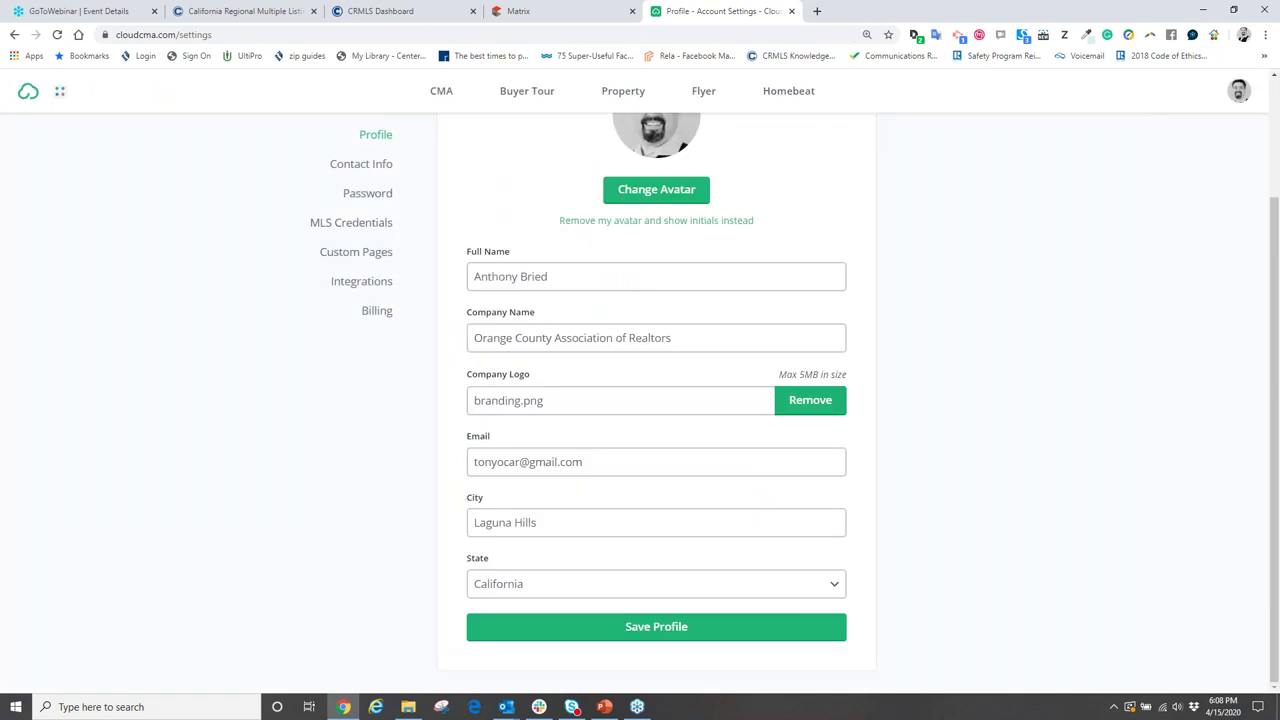
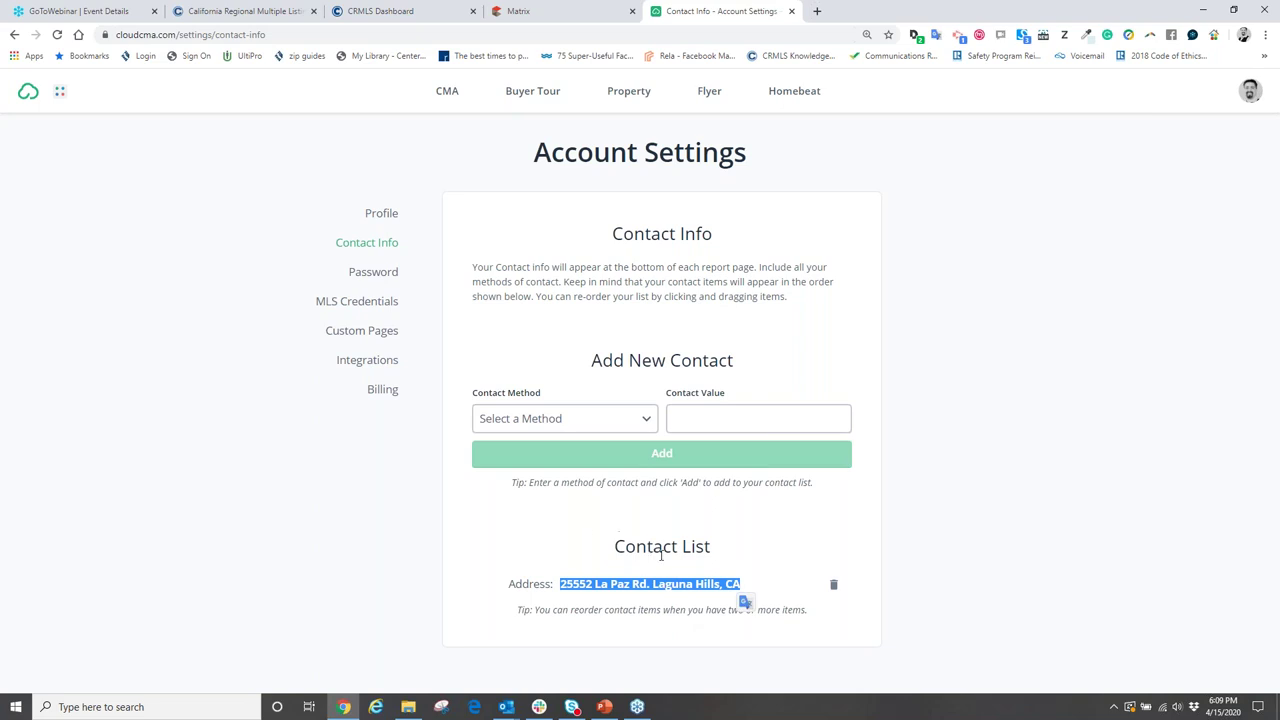
- Add the agent's mobile phone number and e-mail address as new contact entries
left_click_drag(592, 362, 735, 362)
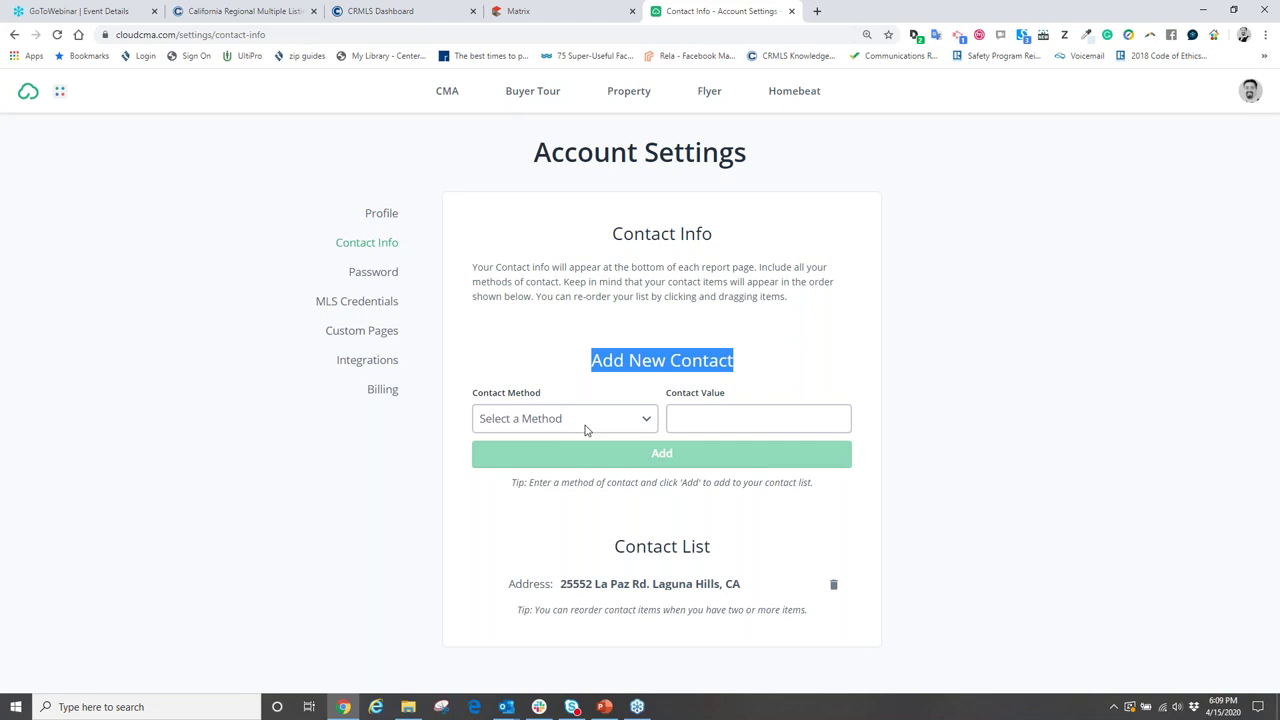
left_click(599, 423)
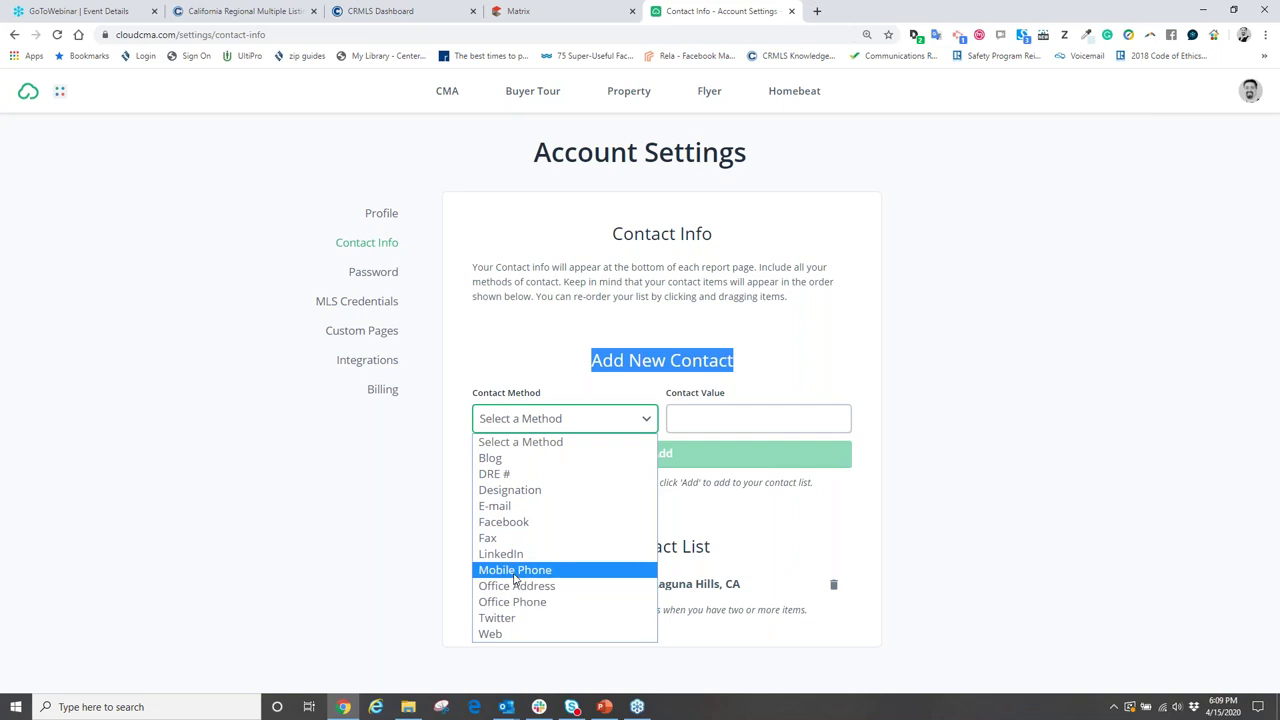
left_click(515, 572)
left_click(689, 418)
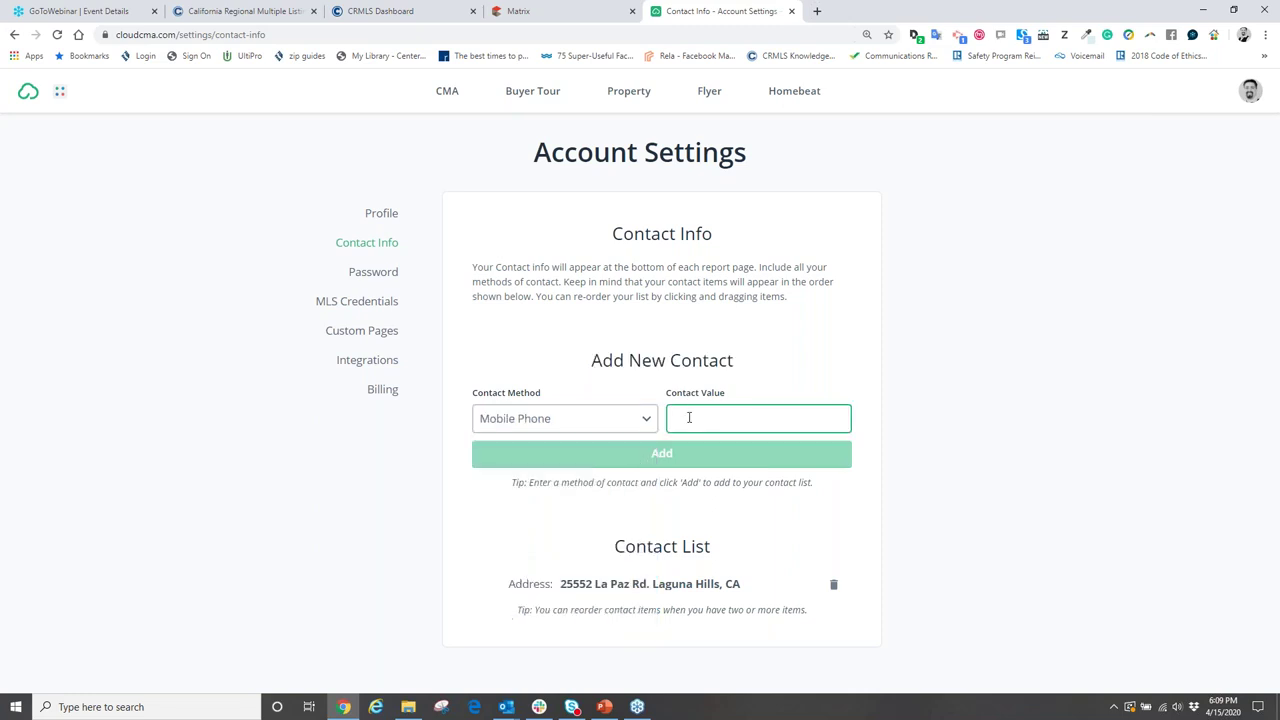
type("949-555-5555")
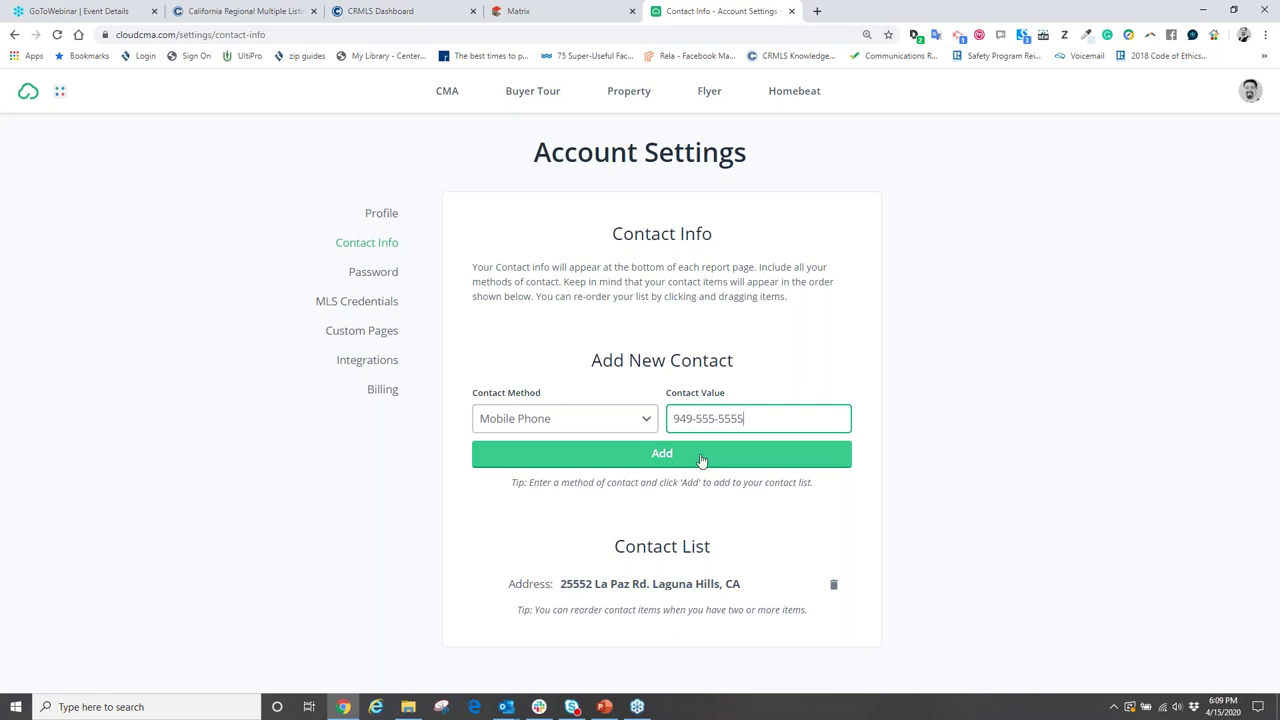
left_click(700, 455)
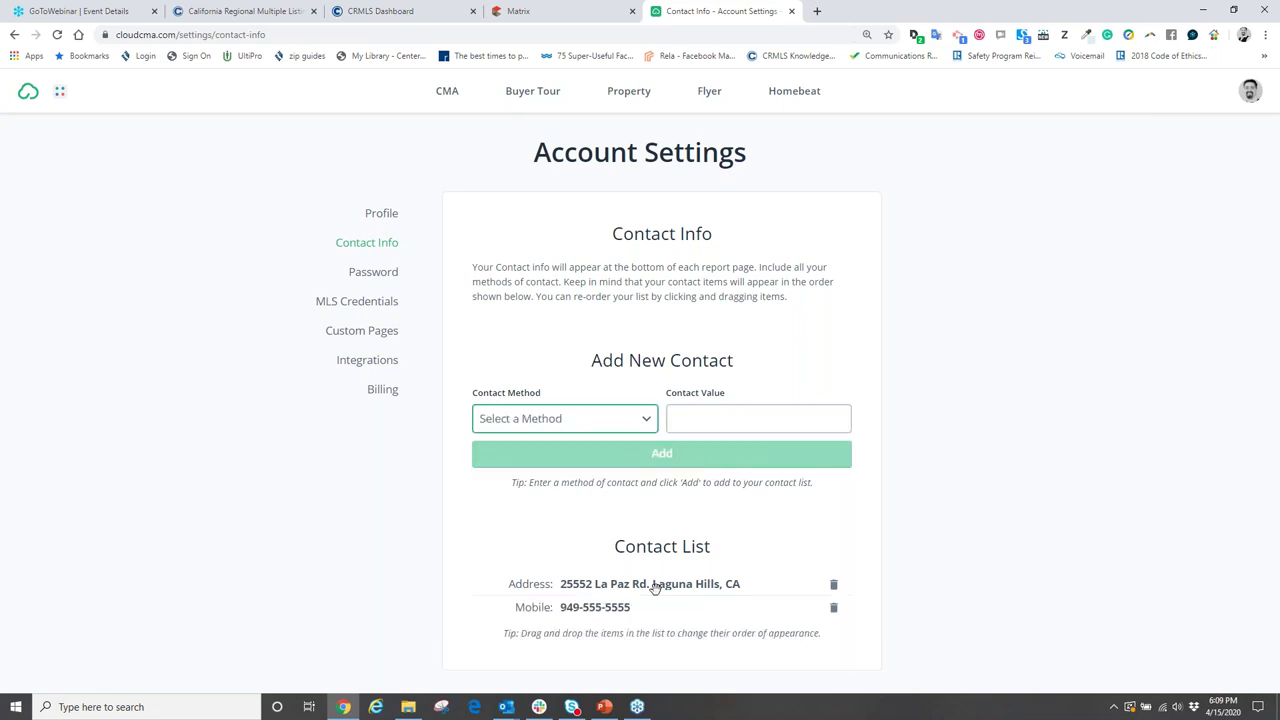
left_click(645, 422)
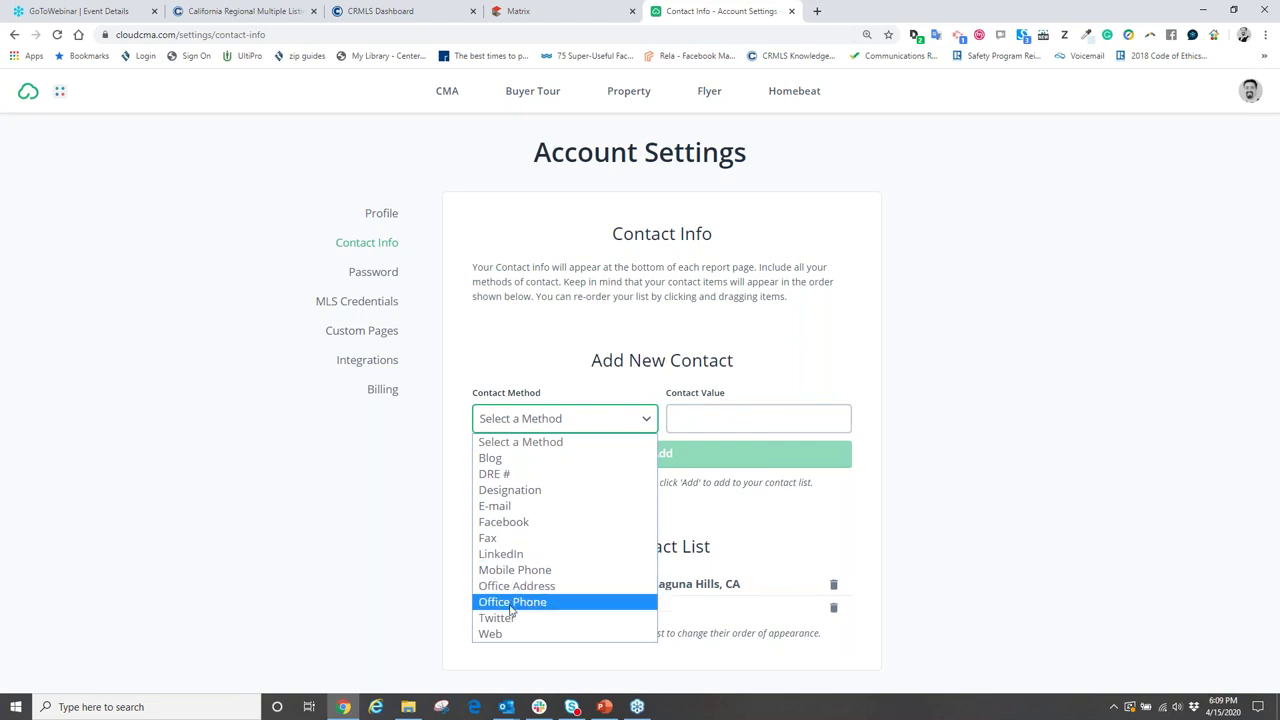
left_click(524, 508)
left_click(720, 424)
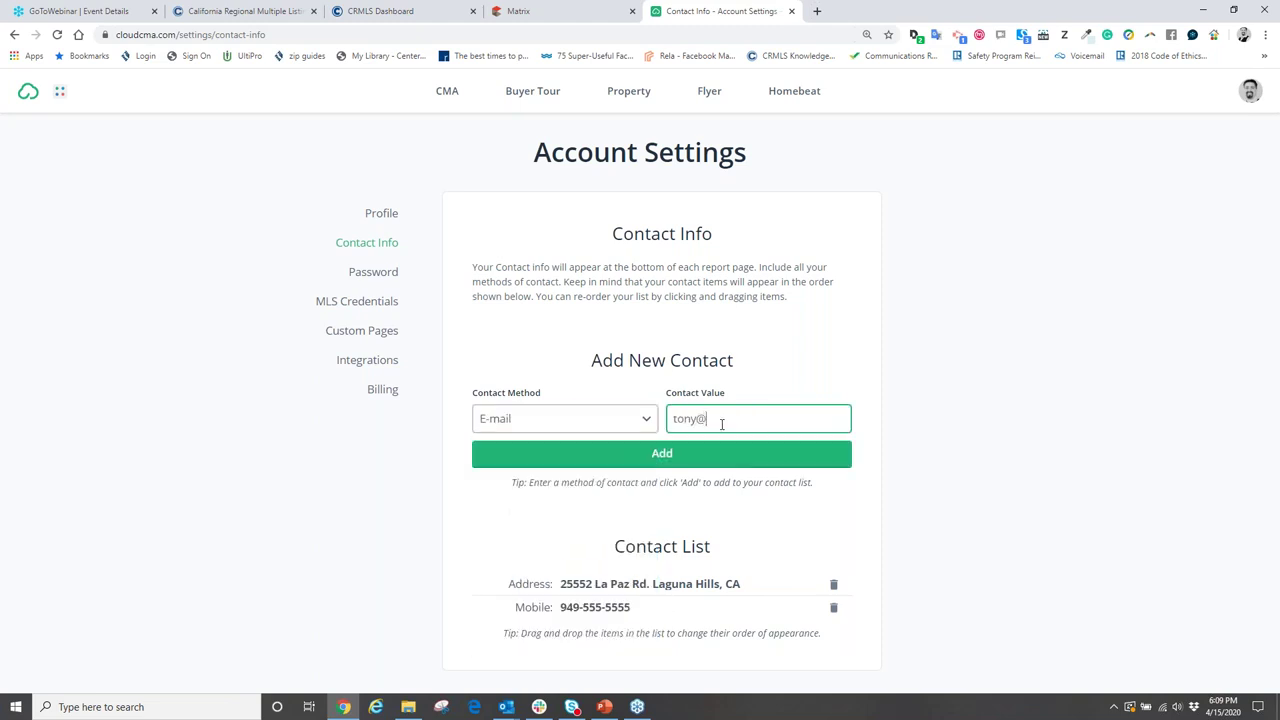
left_click(692, 453)
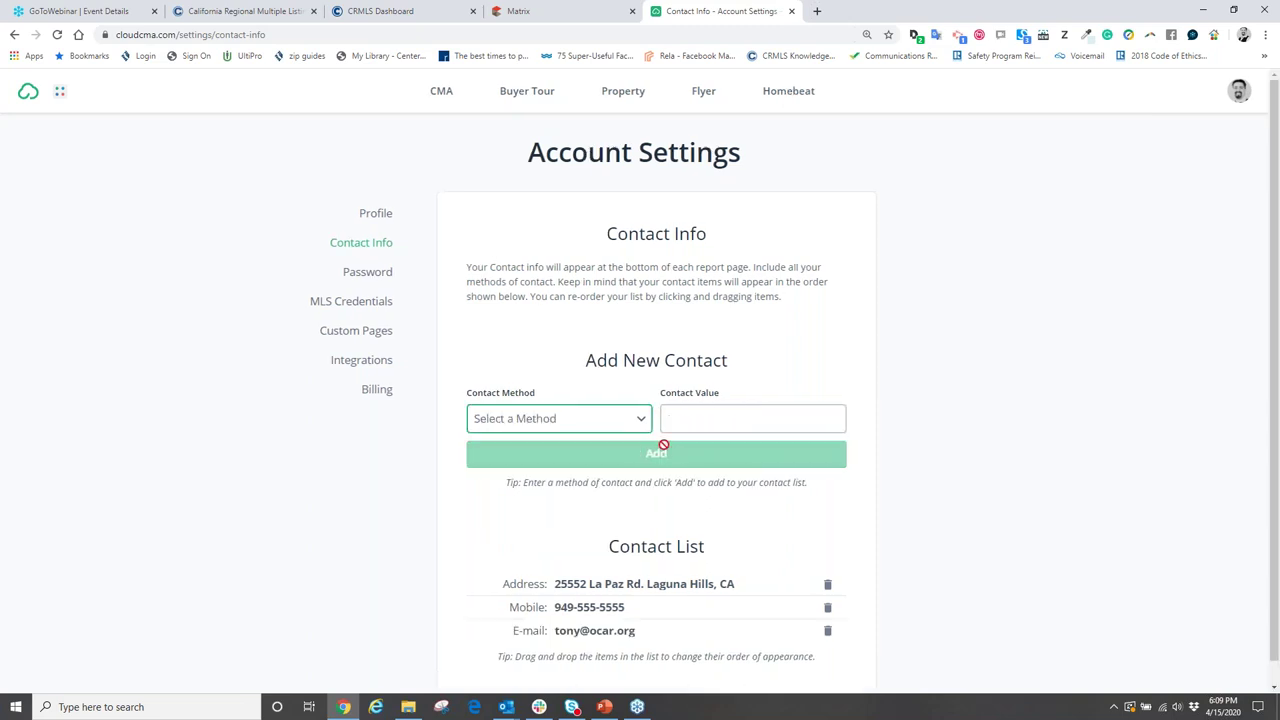
- Add the agent's Facebook profile link and DRE license number to the contact list
left_click(618, 420)
left_click(532, 522)
left_click(709, 420)
type("facebook.com/")
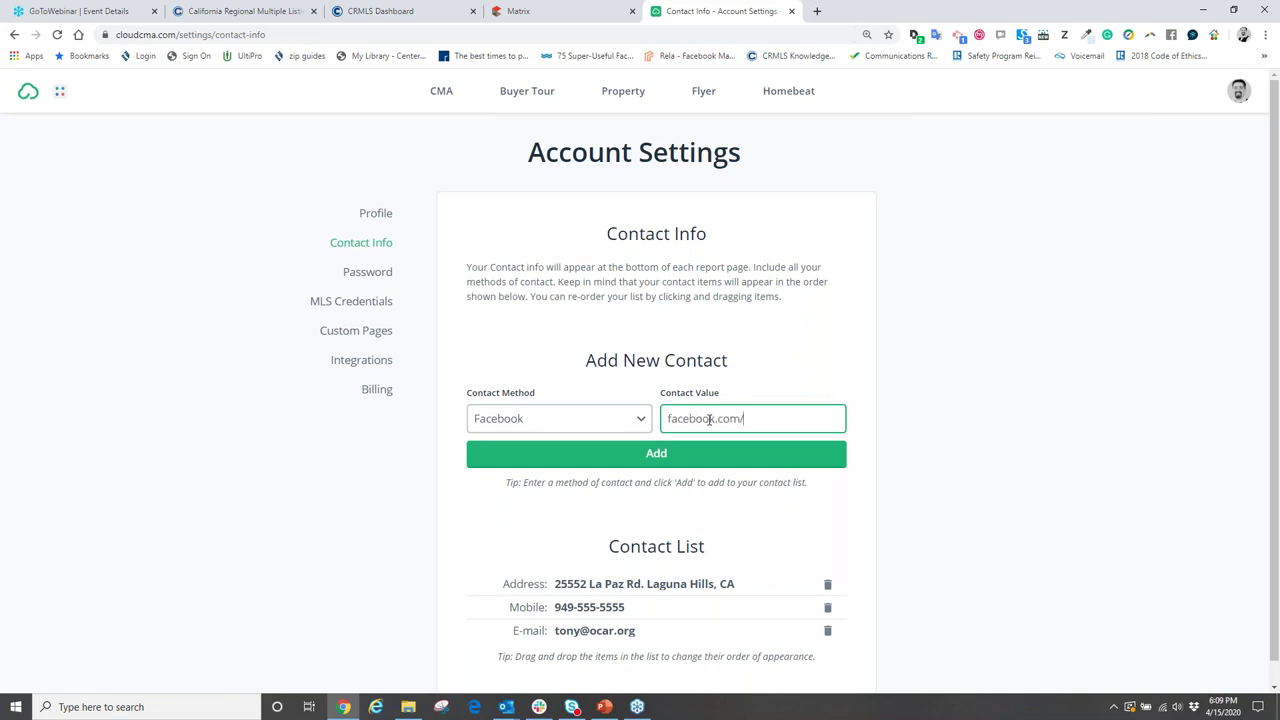
type("anthonybried")
left_click(695, 452)
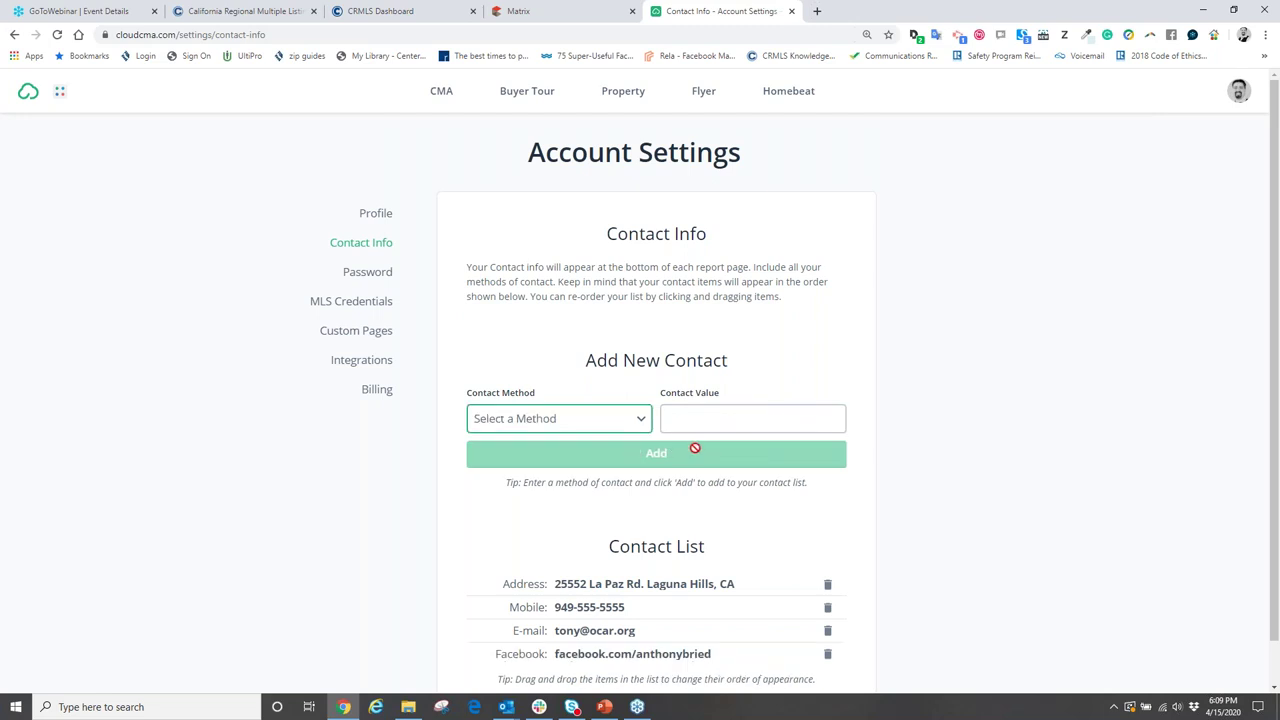
left_click(620, 430)
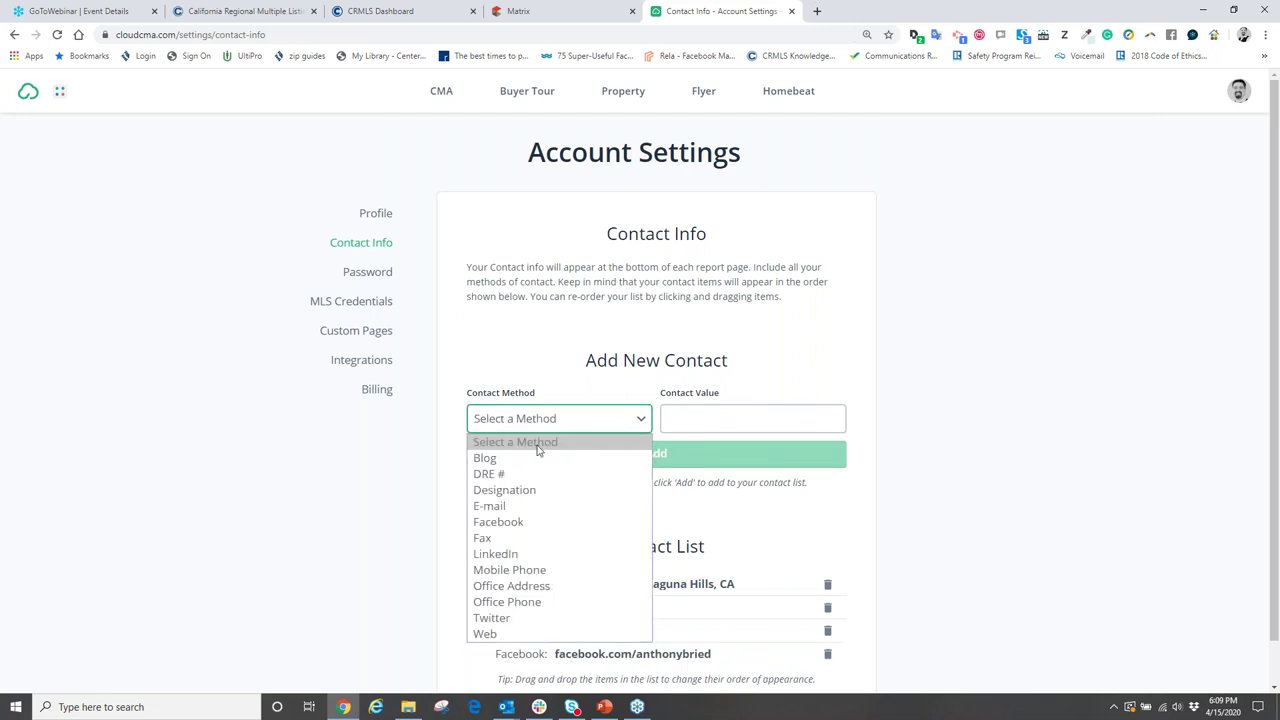
left_click(487, 474)
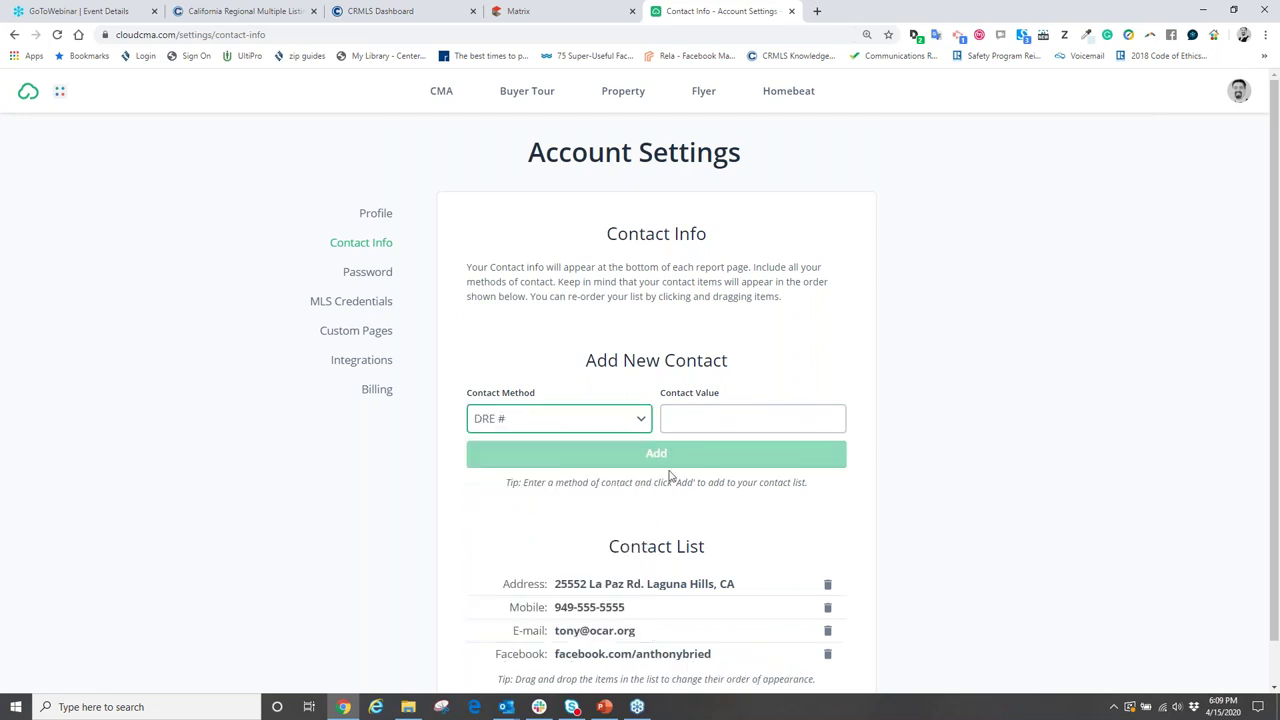
left_click(724, 421)
type("0000000")
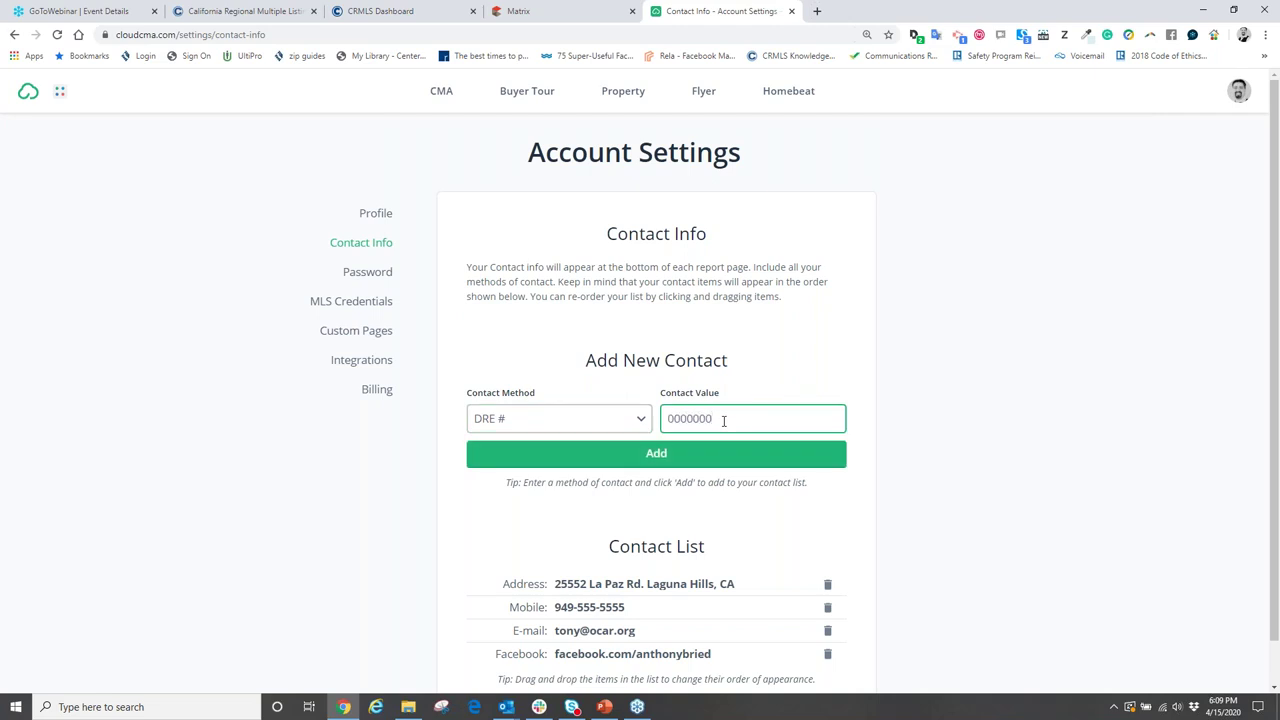
left_click(694, 451)
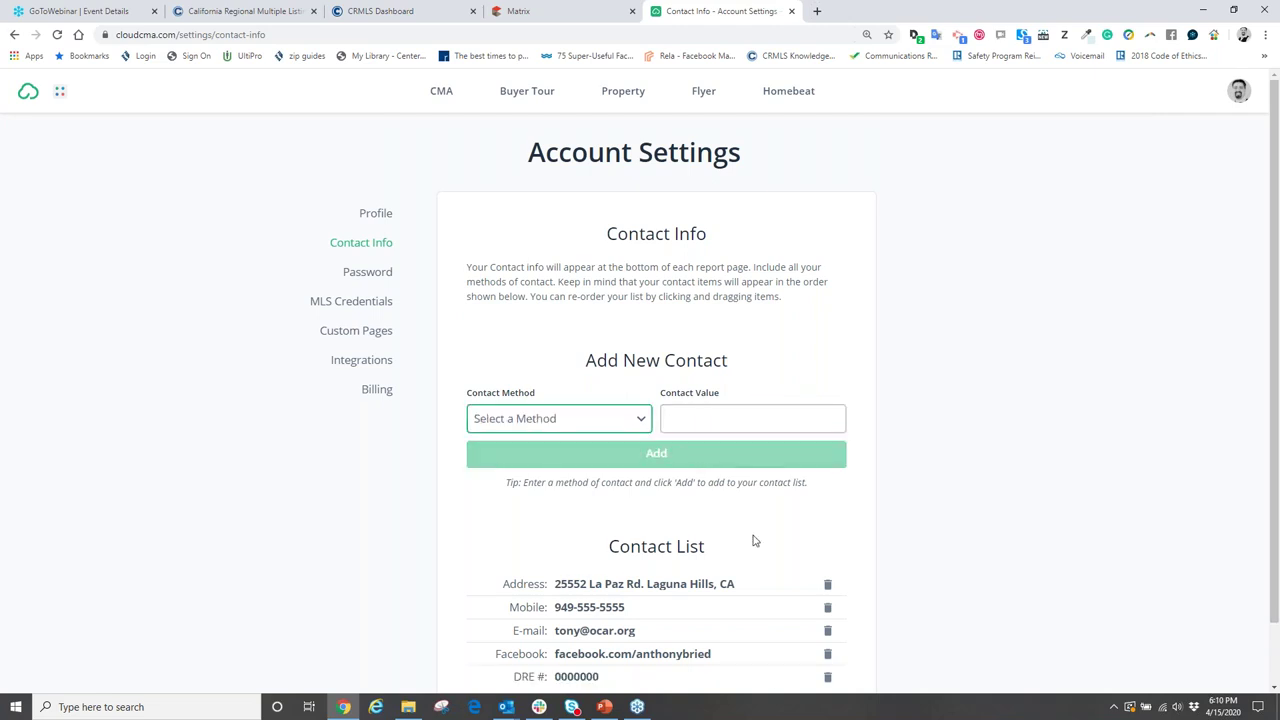
- Drag the Mobile, DRE # and E-mail rows up so the order is Mobile, E-mail, DRE #, Address, Facebook
scroll(755, 541, "down", 1)
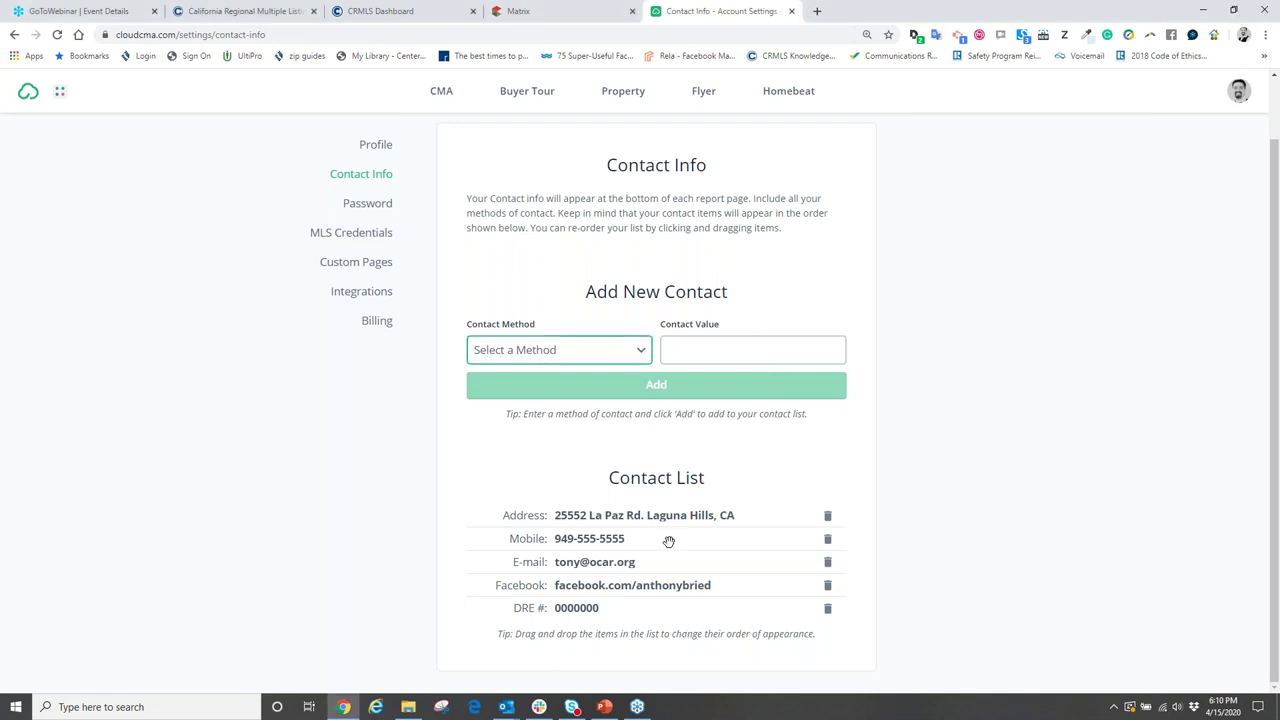
left_click_drag(669, 538, 682, 514)
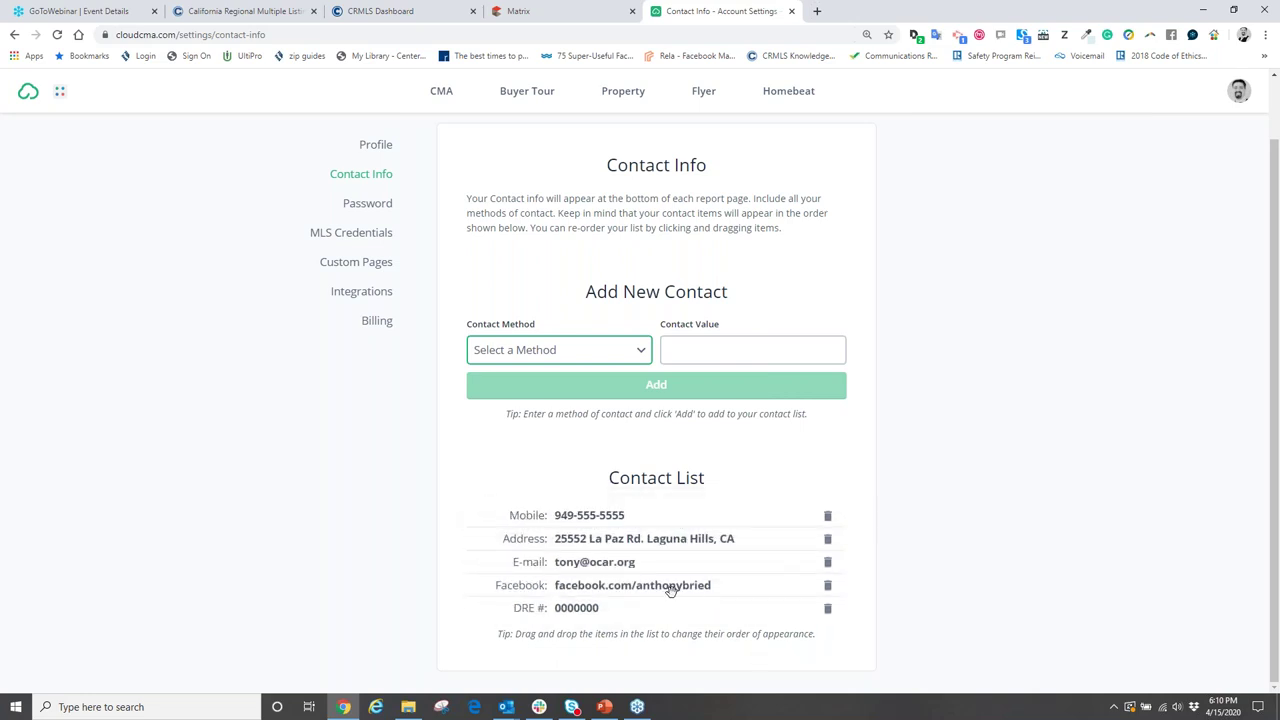
left_click_drag(643, 607, 651, 538)
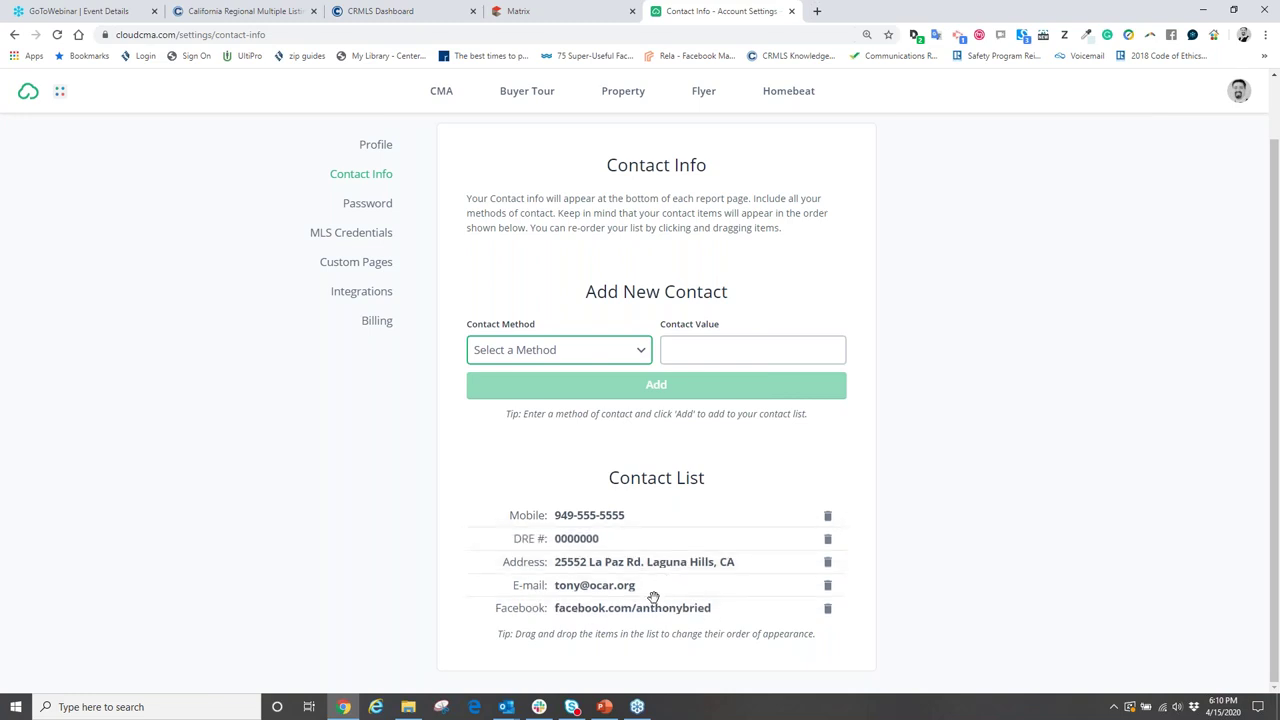
left_click_drag(653, 584, 650, 540)
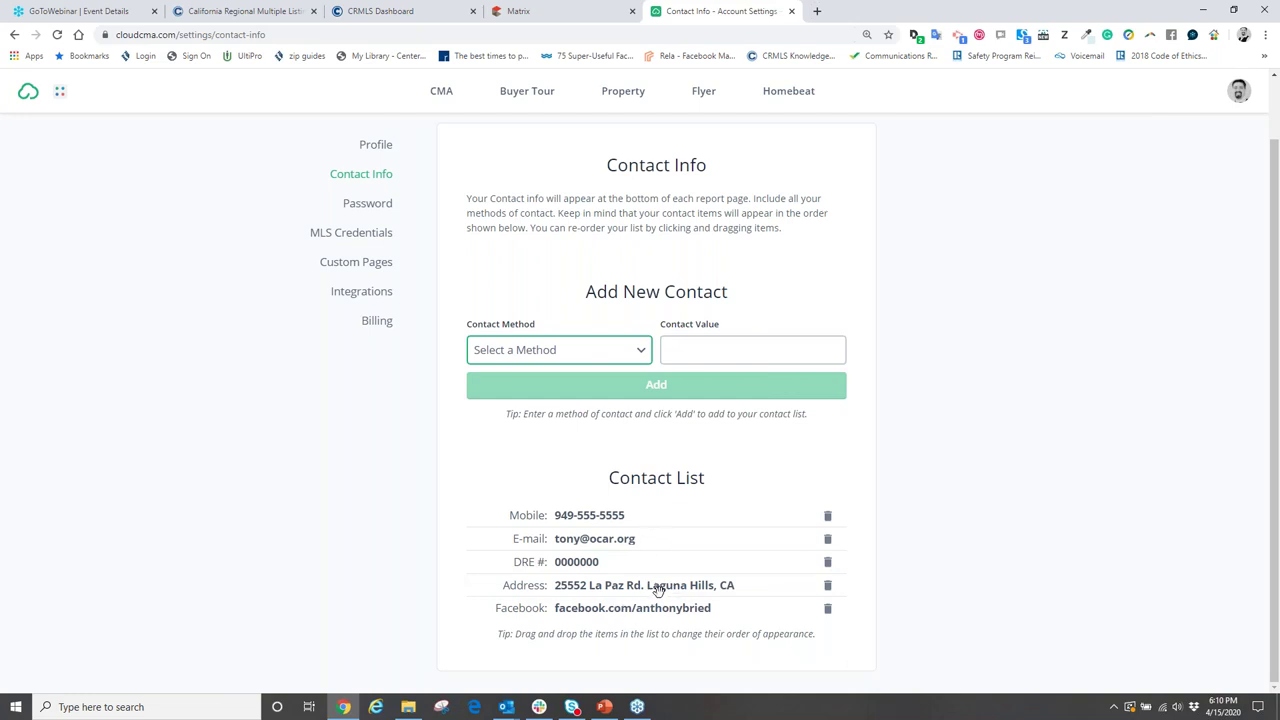
left_click(638, 352)
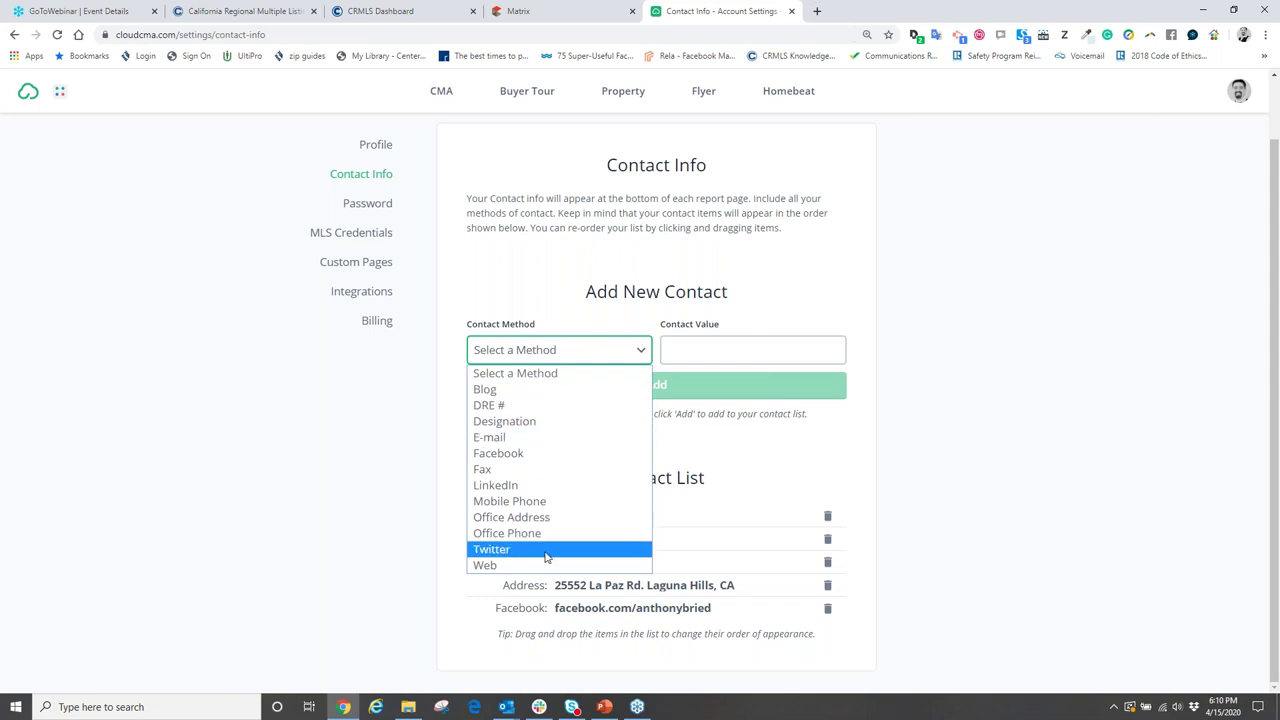
left_click(845, 480)
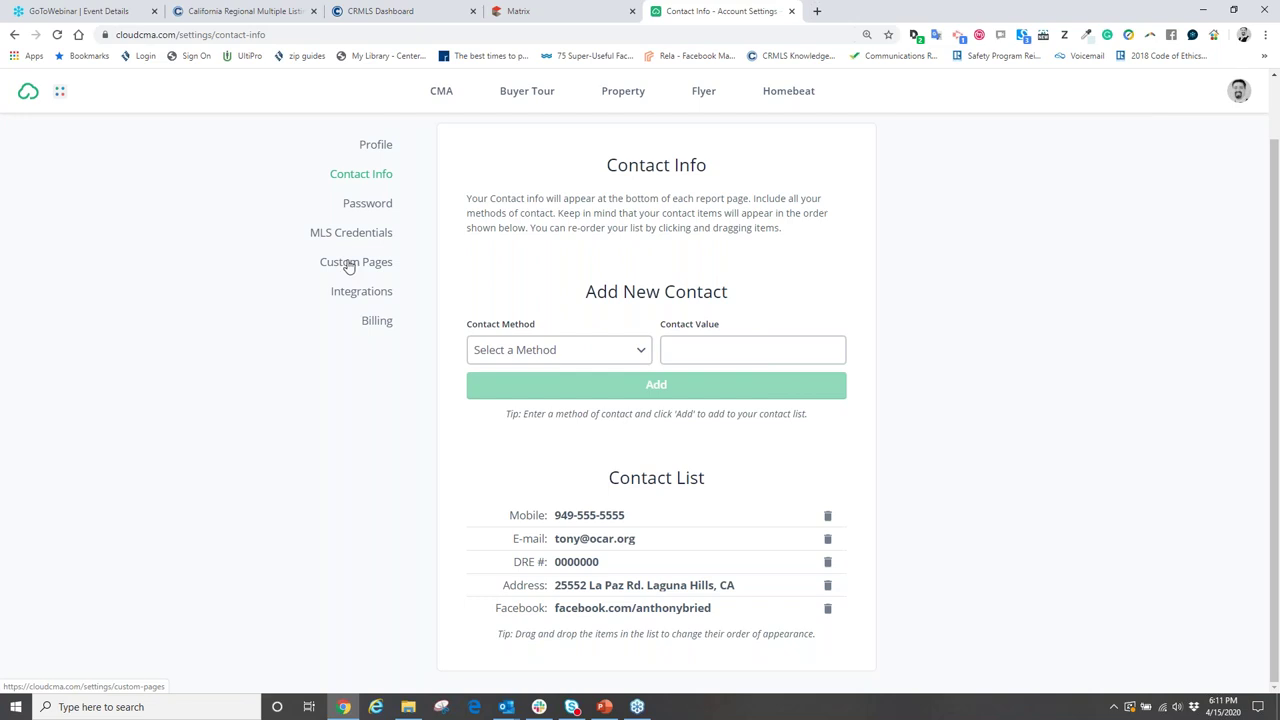
- Go to Custom Pages in Account Settings and open Agent Resume in the editor
left_click(355, 262)
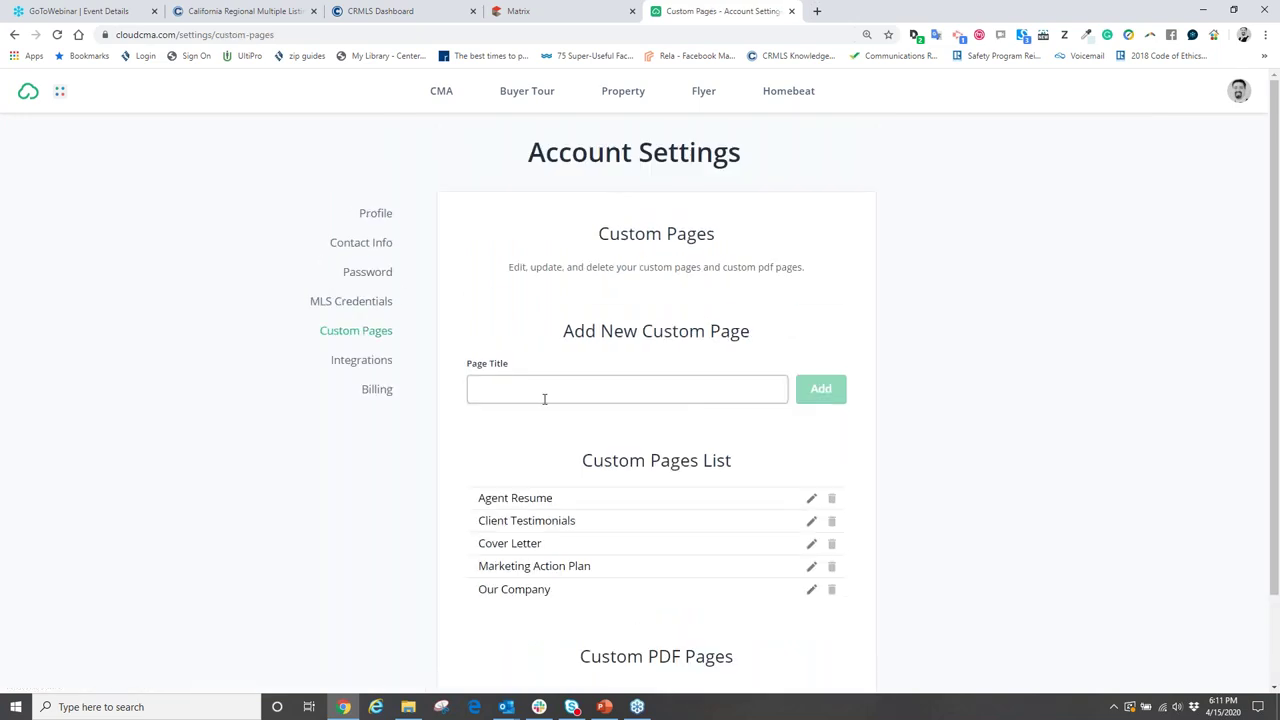
scroll(543, 397, "down", 1)
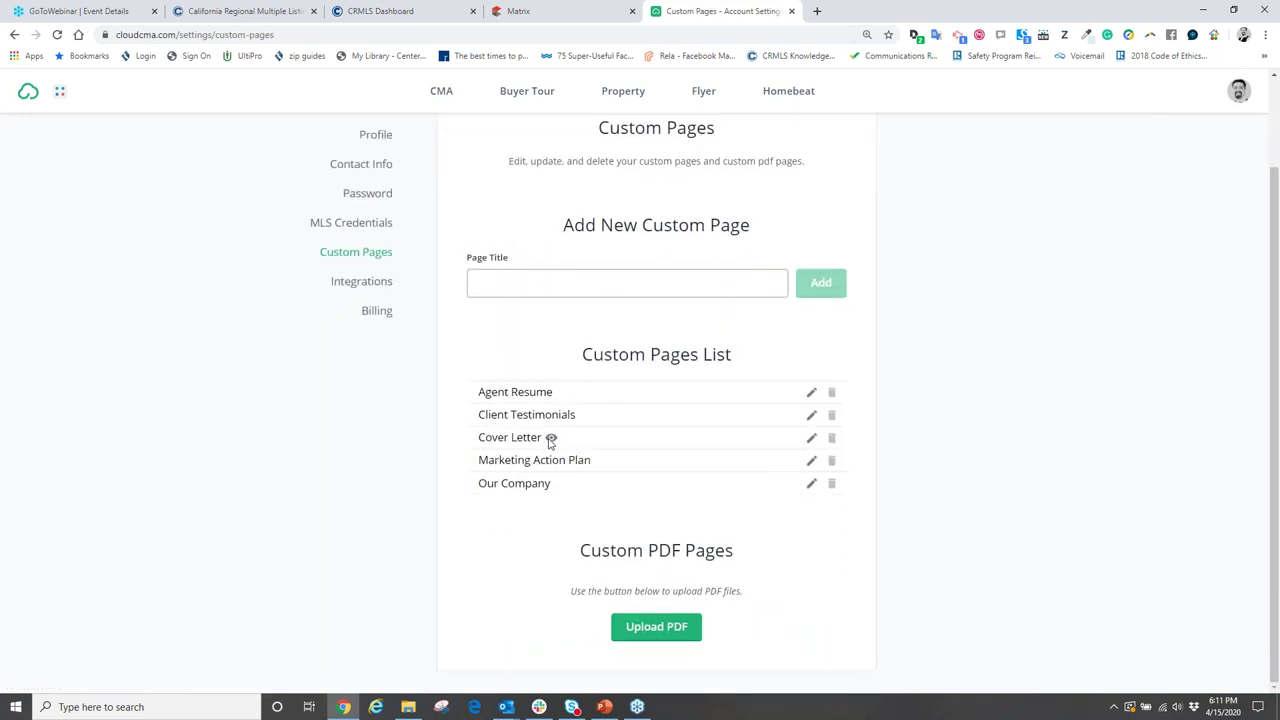
mouse_move(550, 400)
left_click(812, 394)
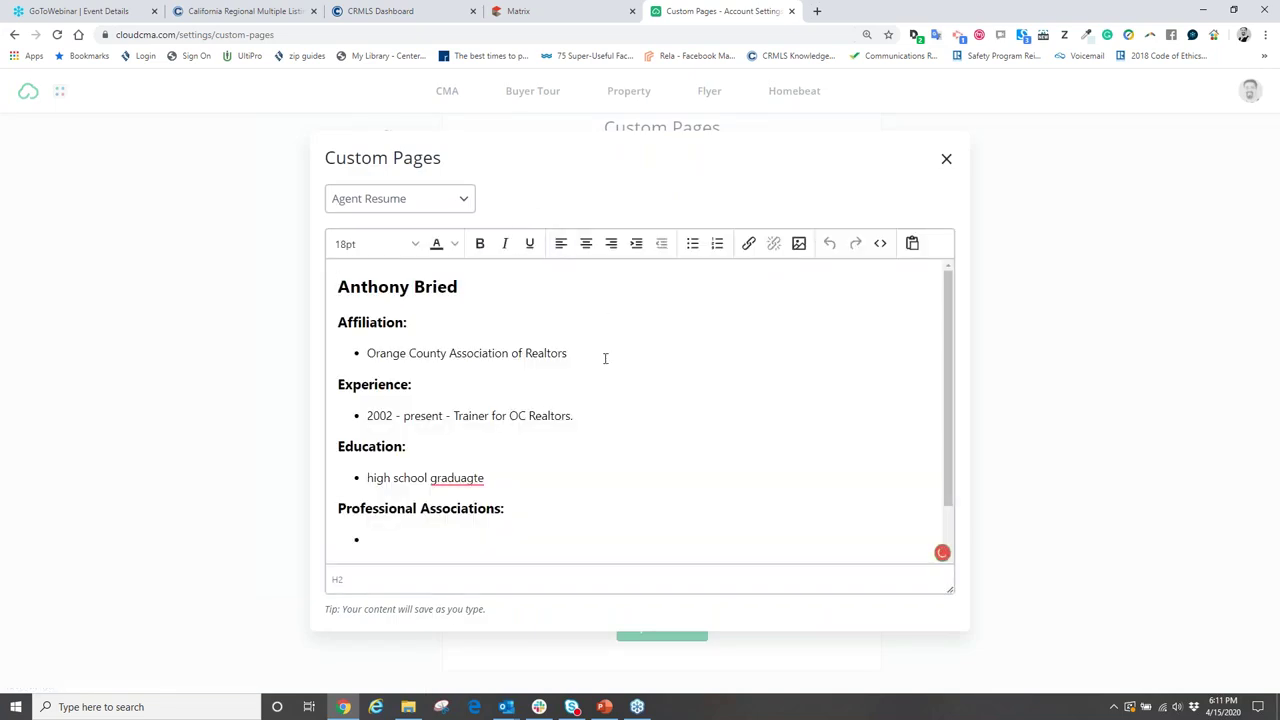
scroll(567, 373, "down", 1)
scroll(537, 402, "up", 1)
- Add a second Affiliation bullet reading 'Rancho Southeast Association of Realtors'
left_click(585, 372)
left_click(580, 352)
key("Return")
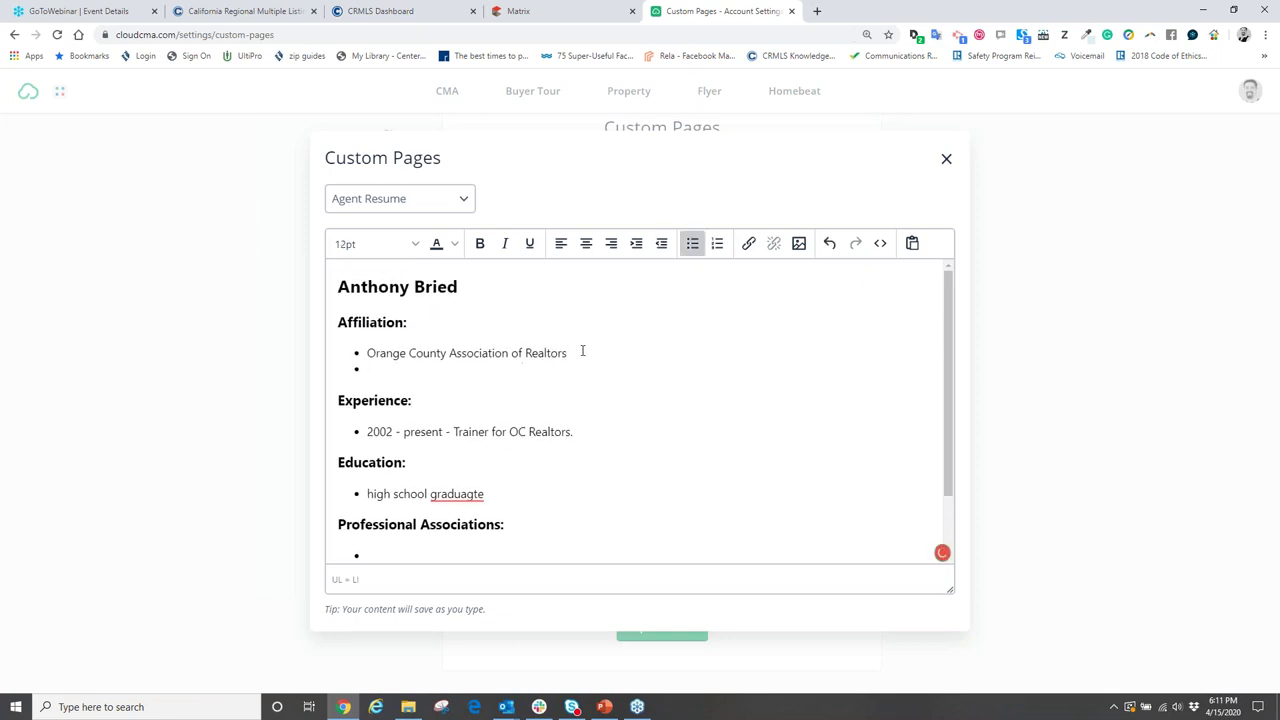
type("Rancho Sou")
type("thes")
type("st Association ")
type("of RE")
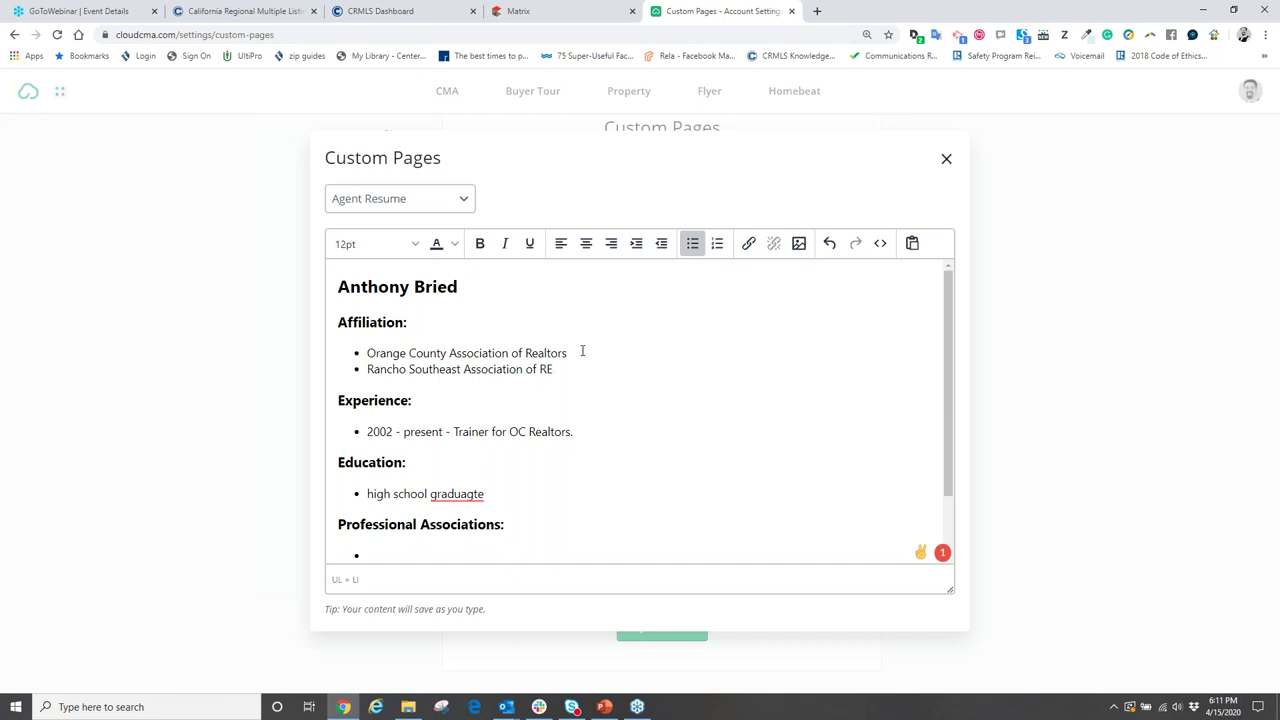
type("altors")
- Extend the Experience line to read 'Trainer for OC & RSAOR Realtors'
left_click(551, 462)
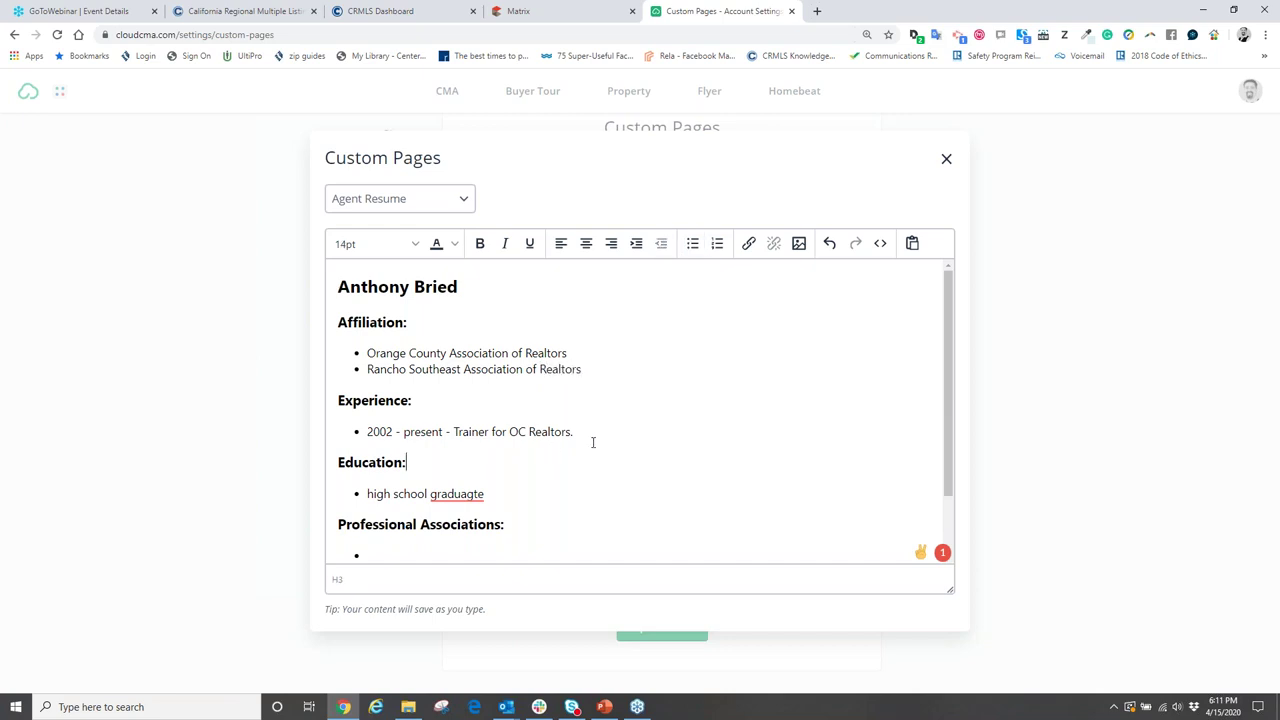
scroll(593, 442, "down", 2)
left_click_drag(511, 356, 527, 356)
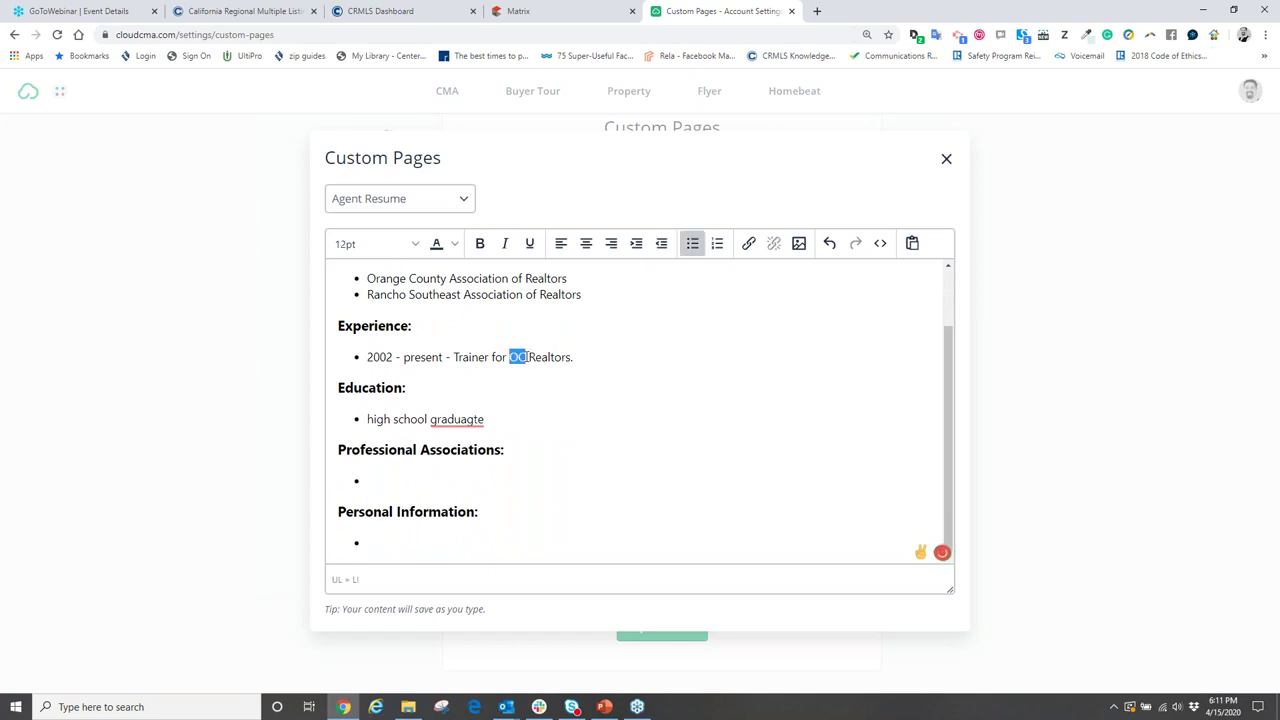
left_click(527, 356)
type("& RSARO")
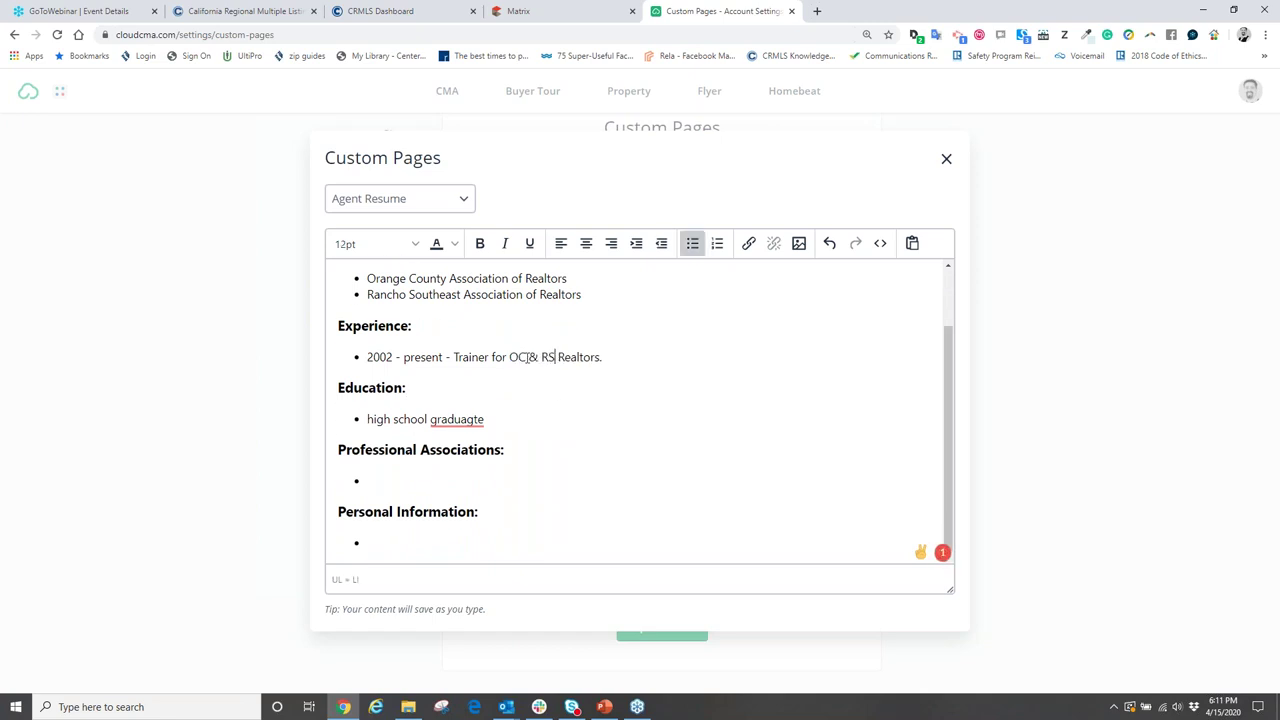
key("BackSpace")
key("BackSpace")
type("OR")
left_click(464, 202)
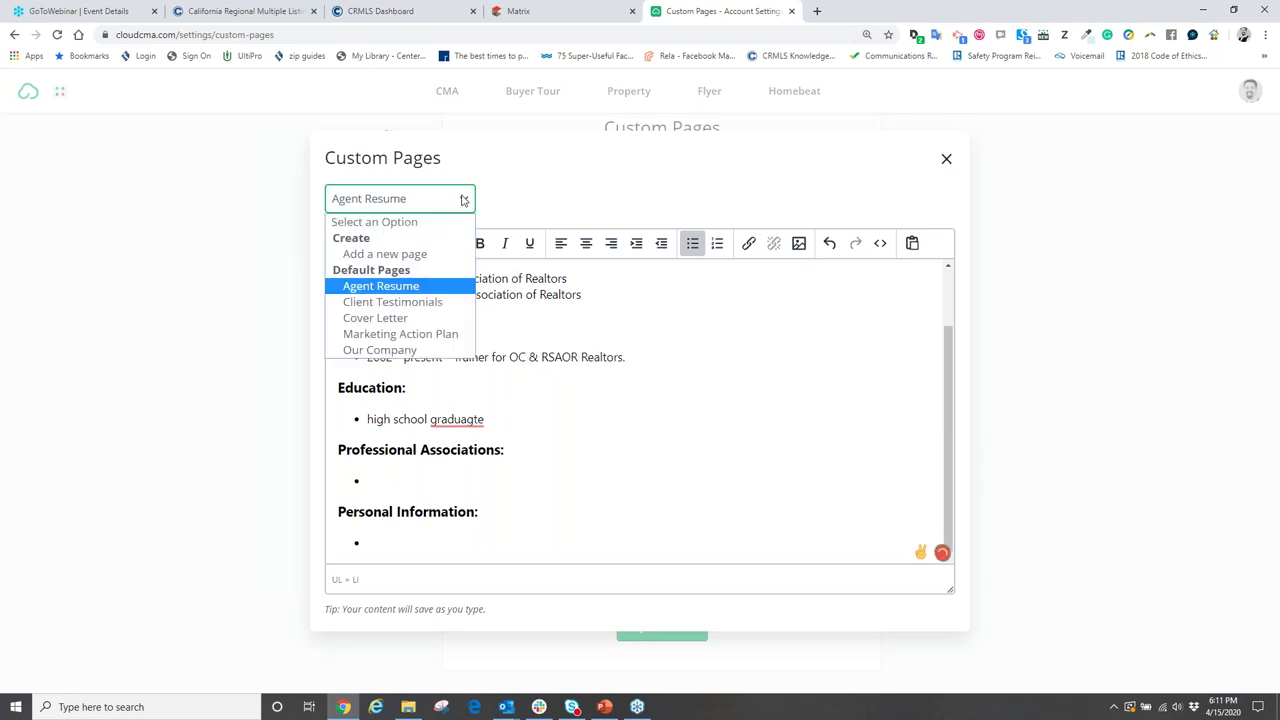
- On the Client Testimonials page, add a blank line after the testimonial quote
left_click(400, 302)
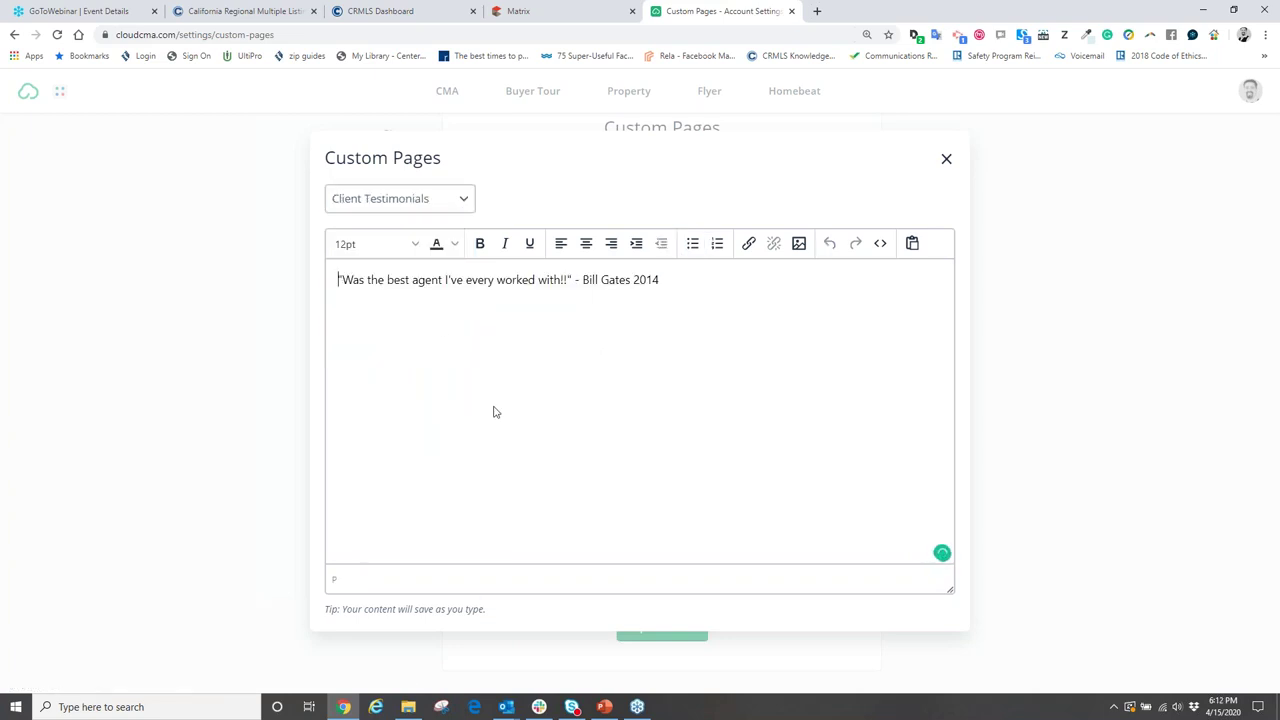
left_click(669, 280)
key("Return")
- Switch to the Marketing Action Plan page and review its weekly and ongoing tasks
left_click(467, 200)
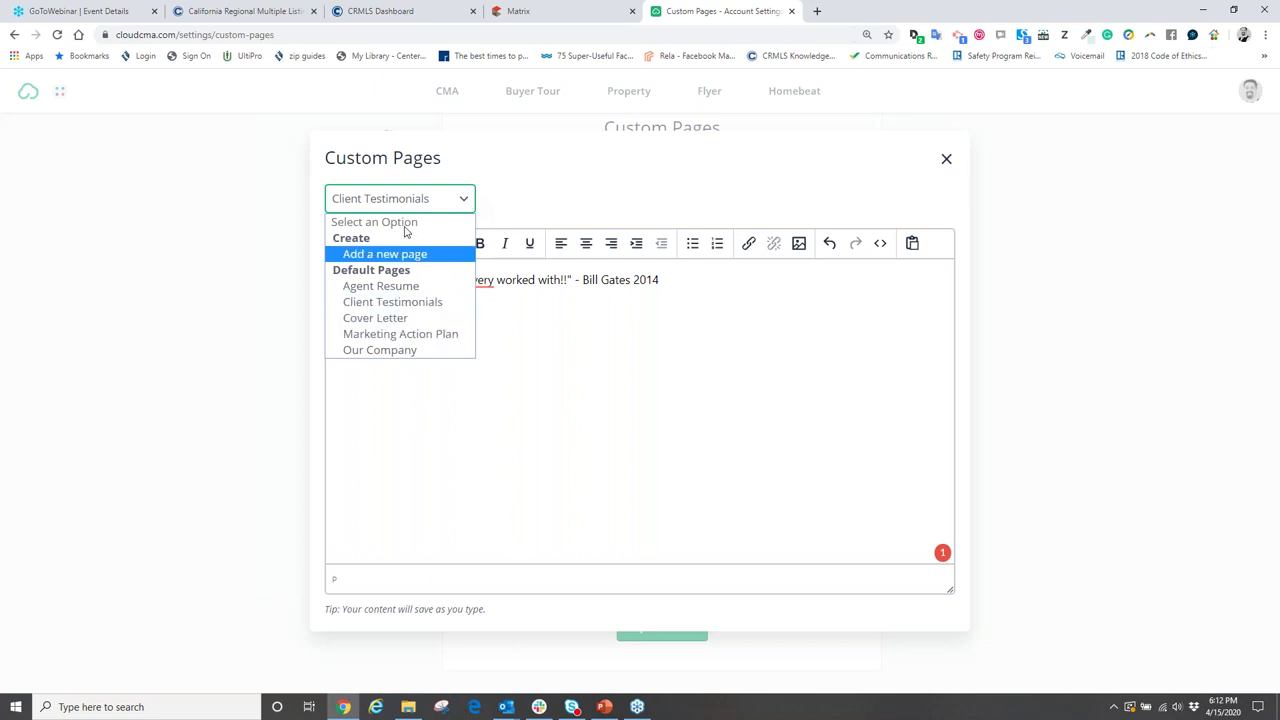
left_click(385, 340)
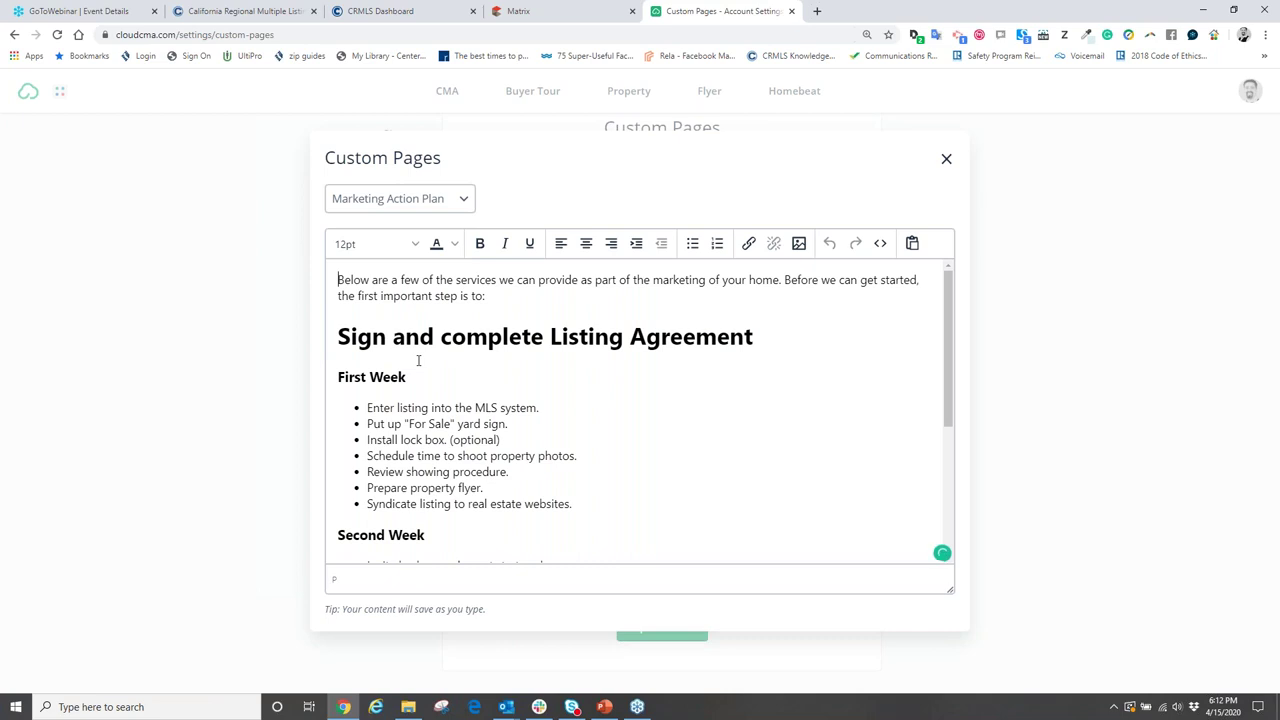
scroll(513, 356, "down", 2)
scroll(508, 389, "down", 1)
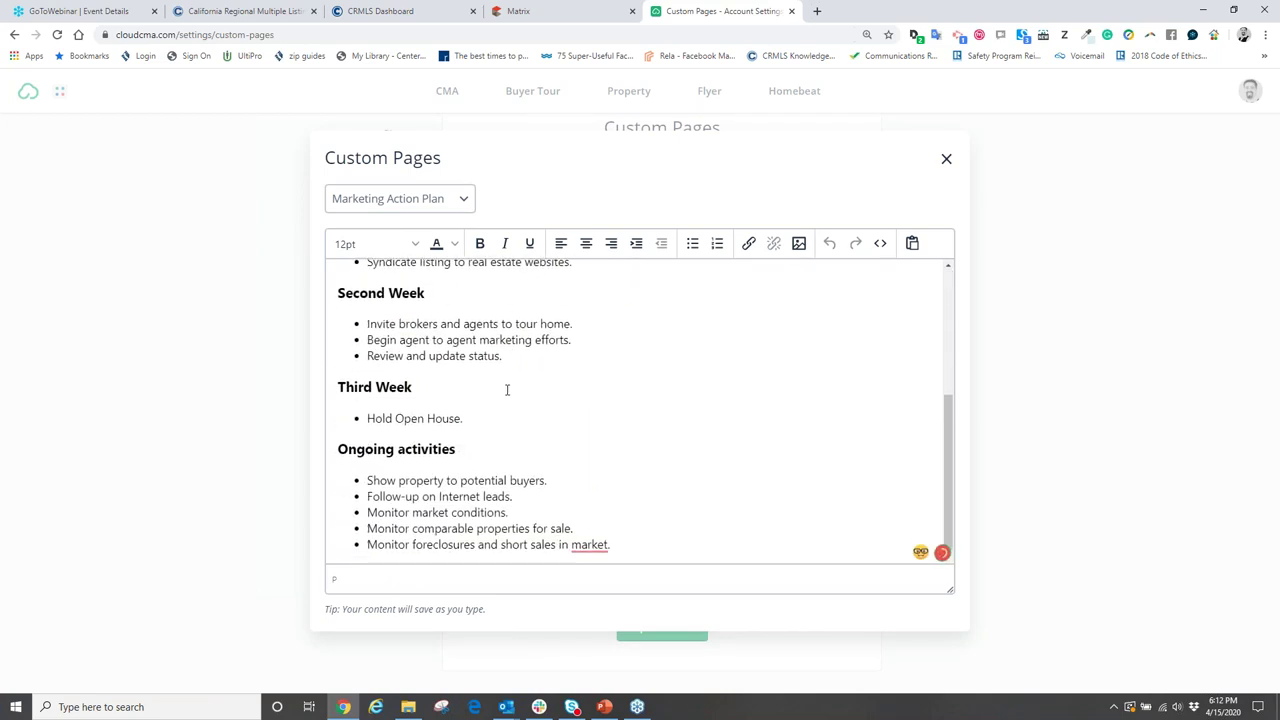
scroll(508, 389, "up", 3)
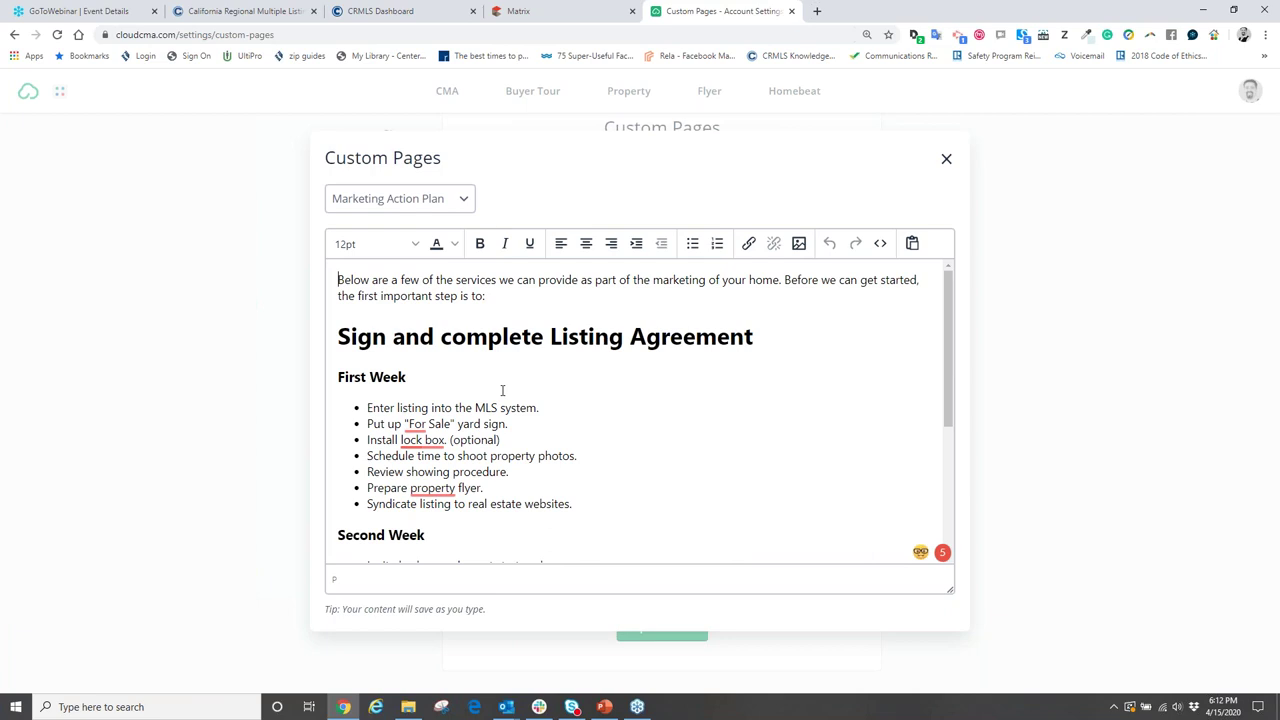
scroll(510, 380, "down", 1)
scroll(512, 375, "down", 5)
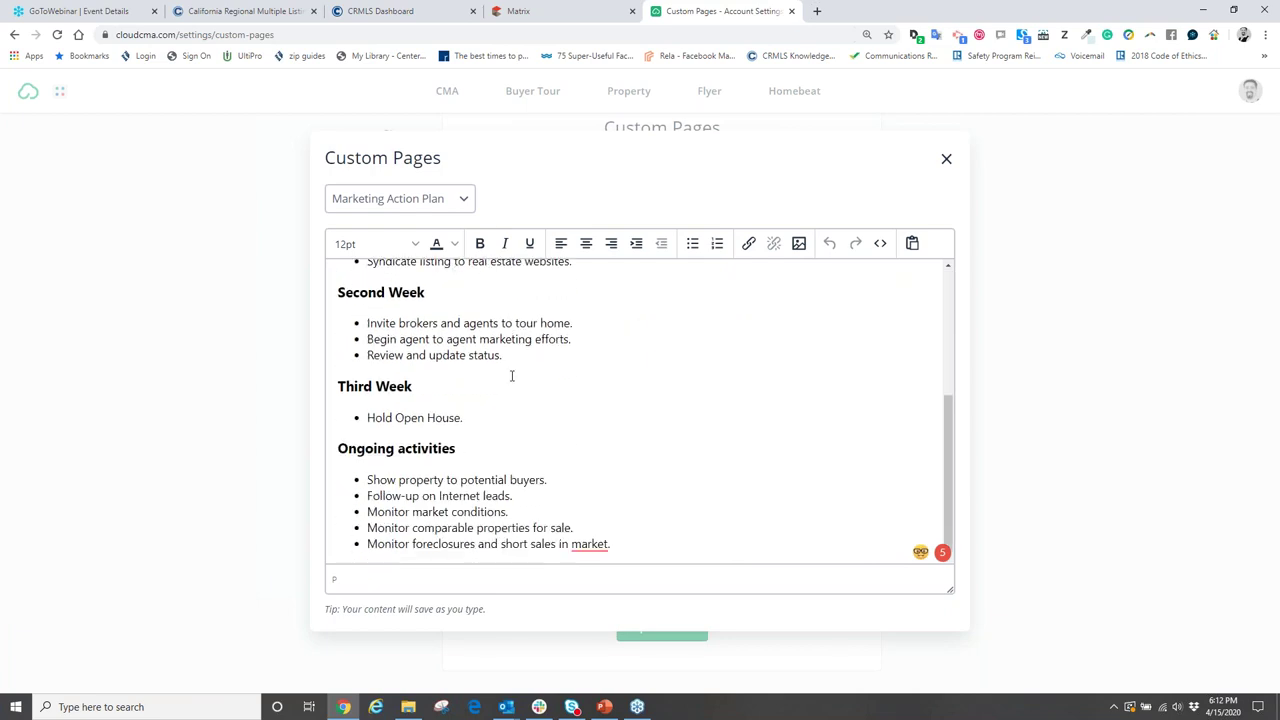
scroll(523, 411, "up", 6)
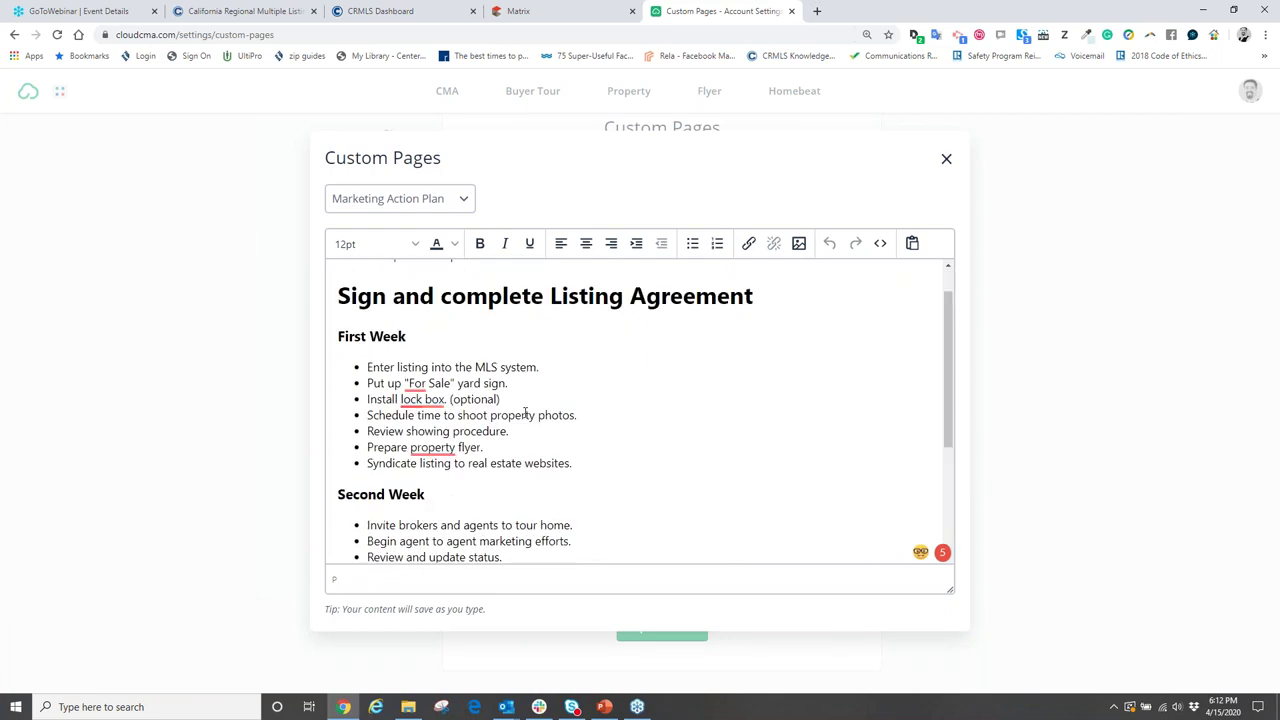
left_click(537, 426)
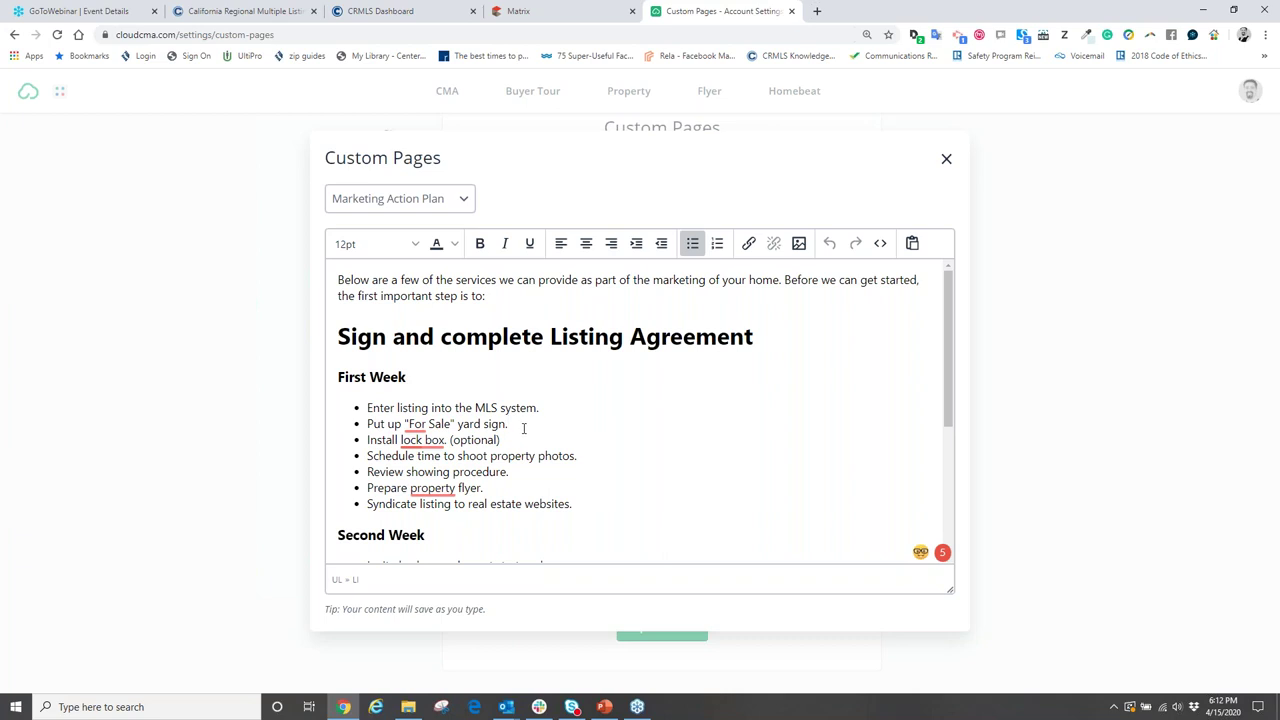
scroll(522, 426, "down", 3)
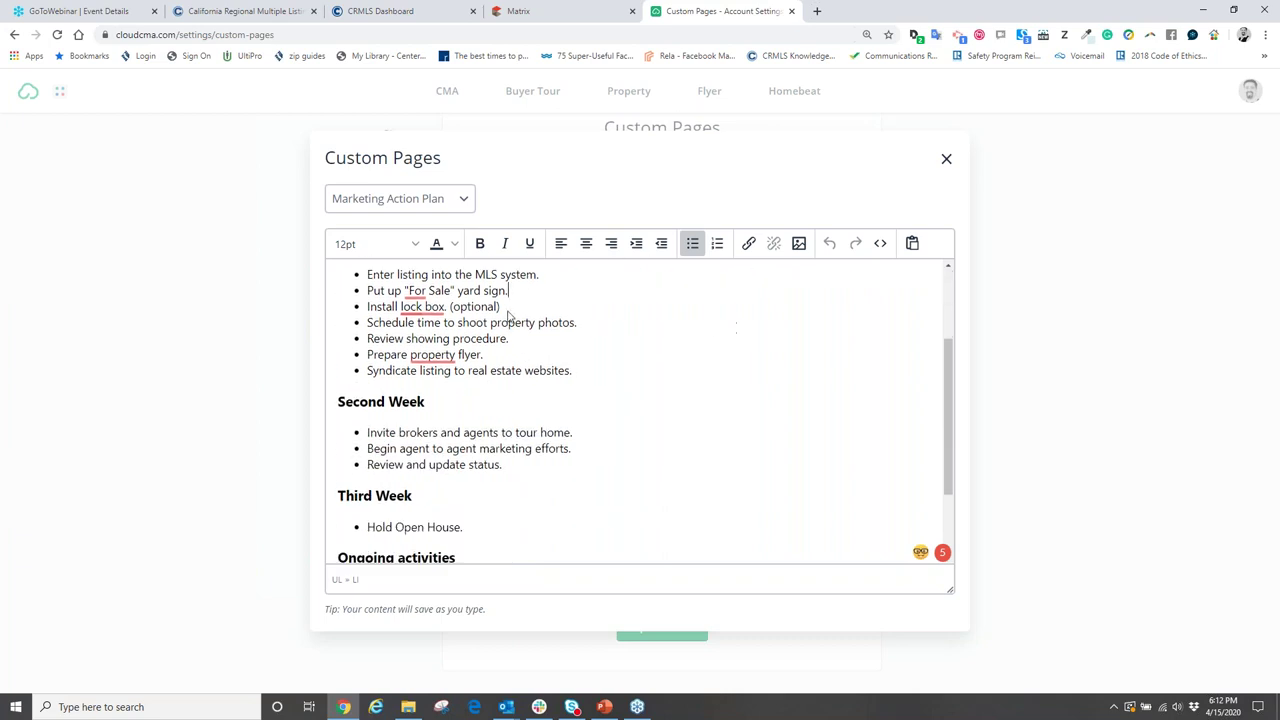
scroll(752, 428, "down", 1)
scroll(752, 428, "down", 1)
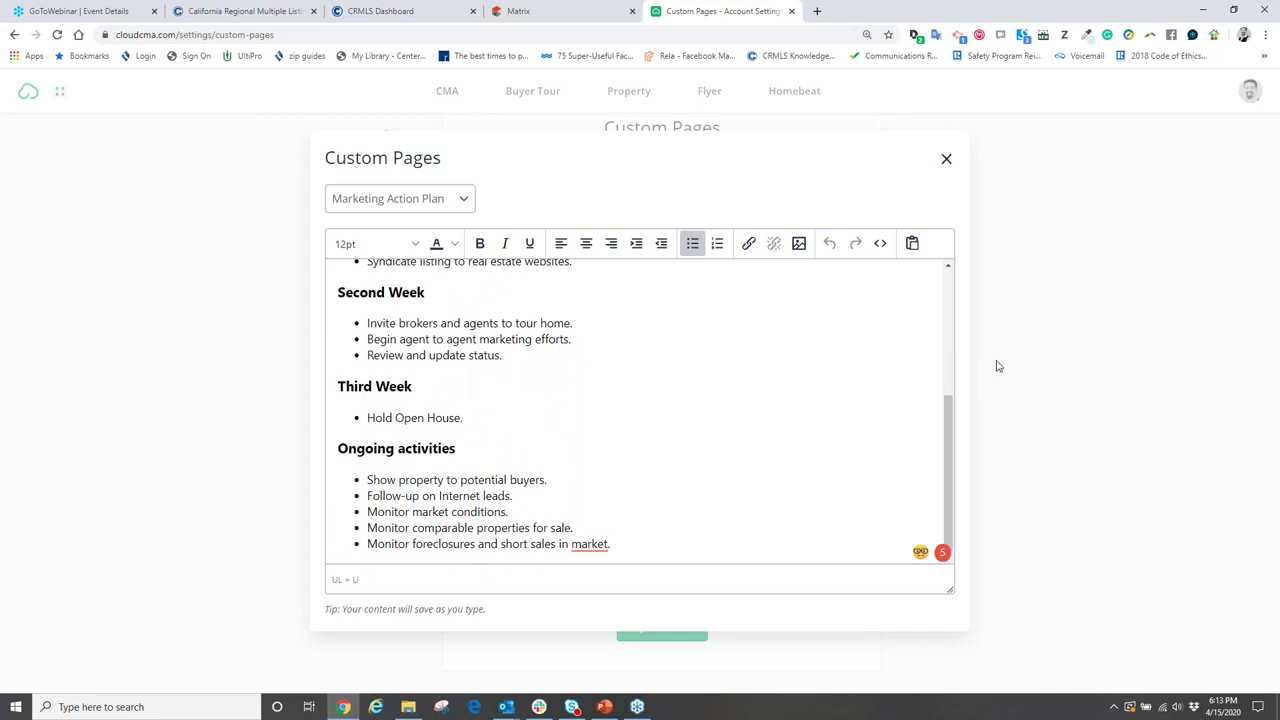
- Close the Marketing Action Plan editor and the Cloud CMA settings tab
left_click(992, 498)
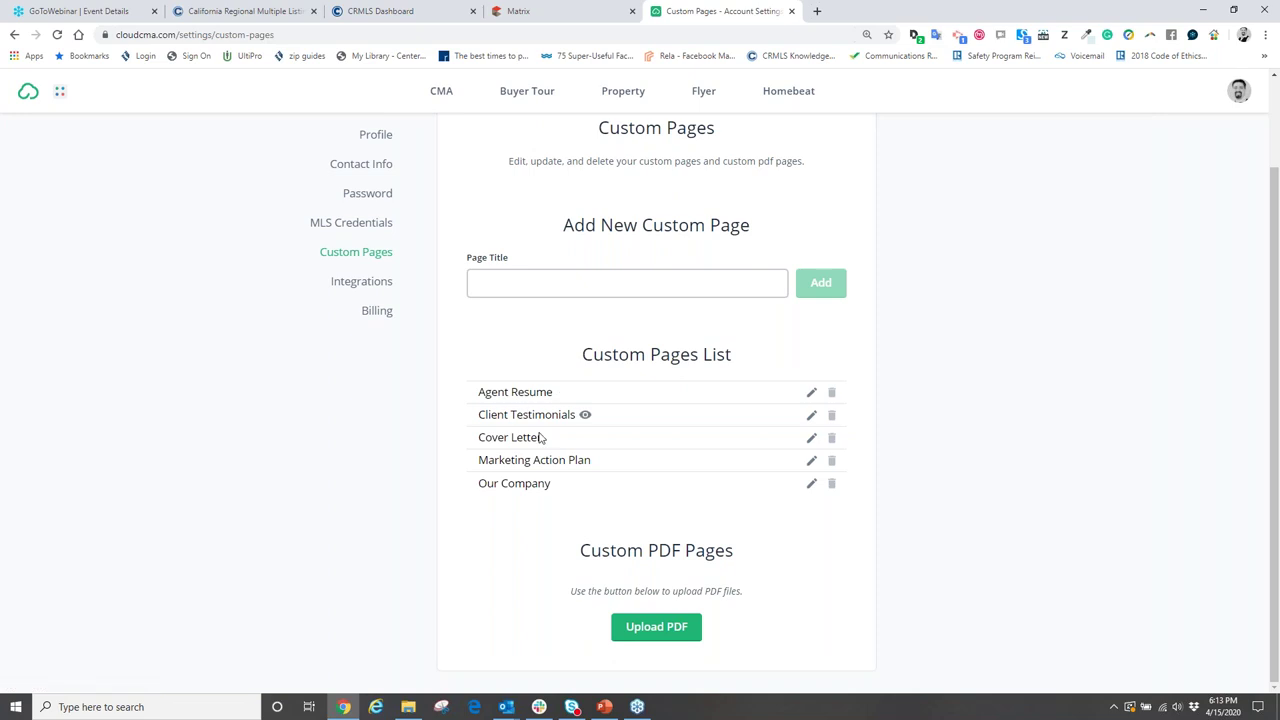
left_click(810, 461)
scroll(806, 420, "down", 5)
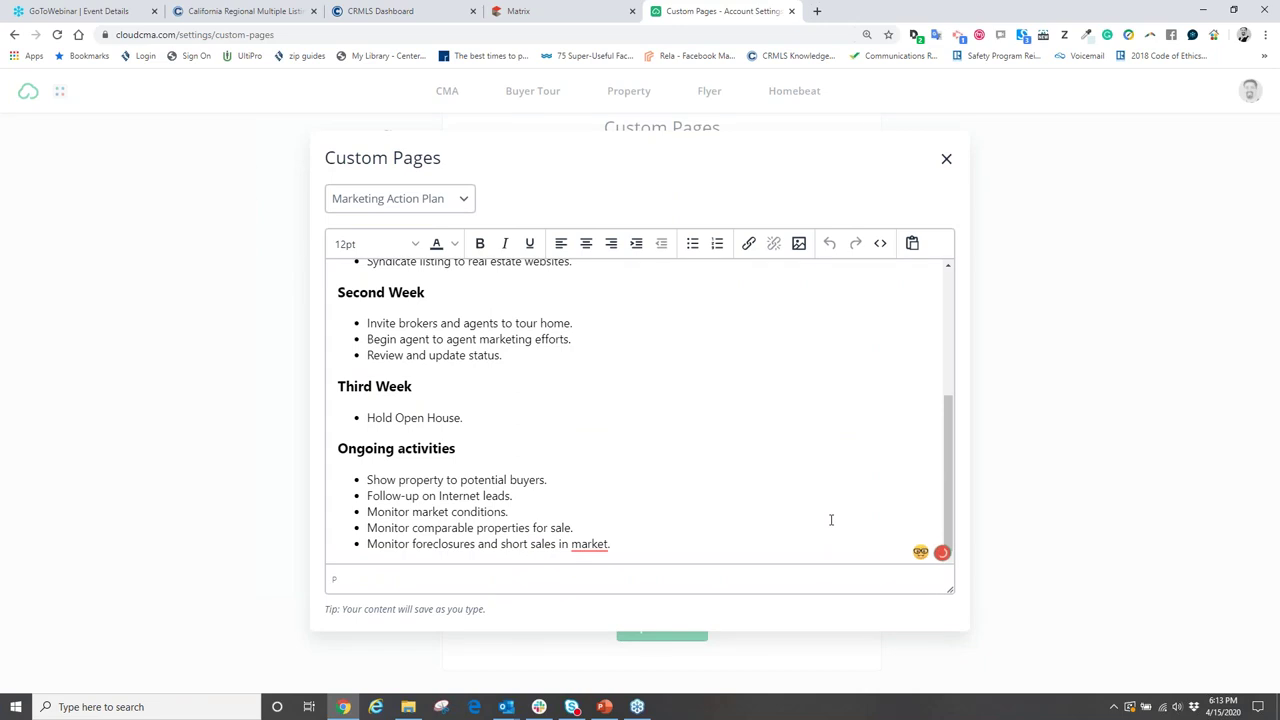
key("ctrl+minus")
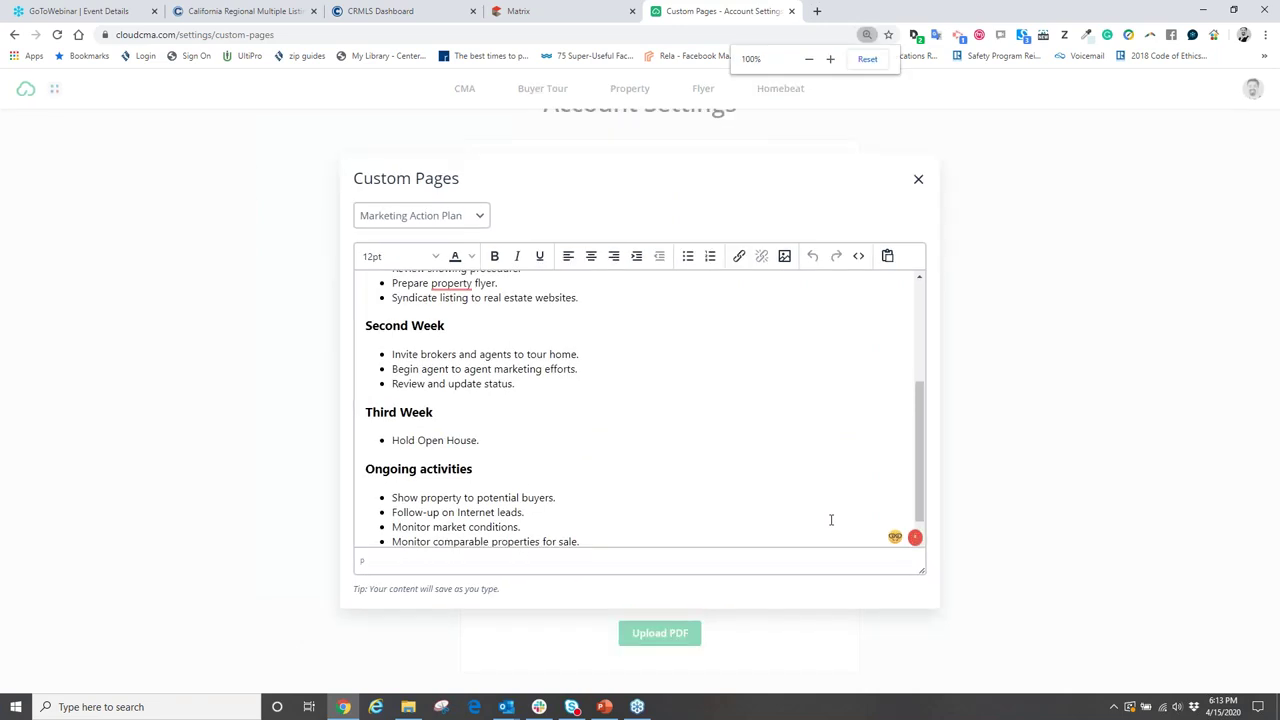
scroll(733, 519, "up", 5)
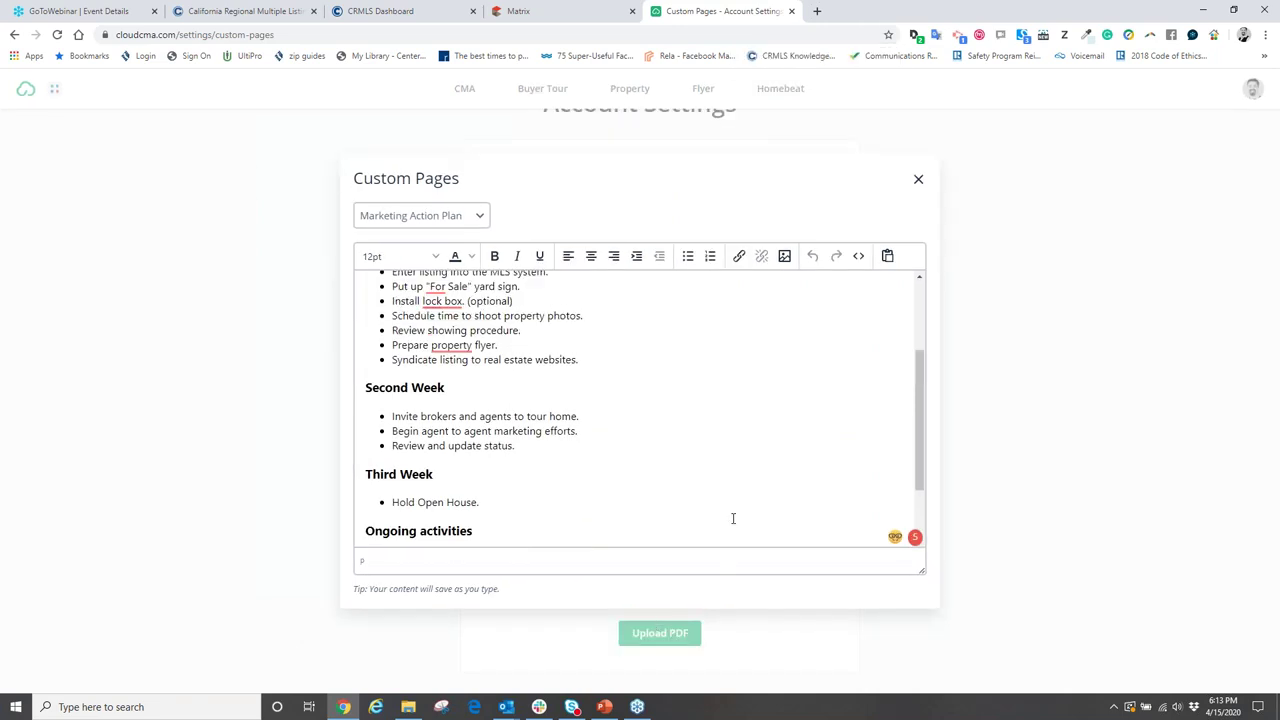
scroll(750, 440, "down", 5)
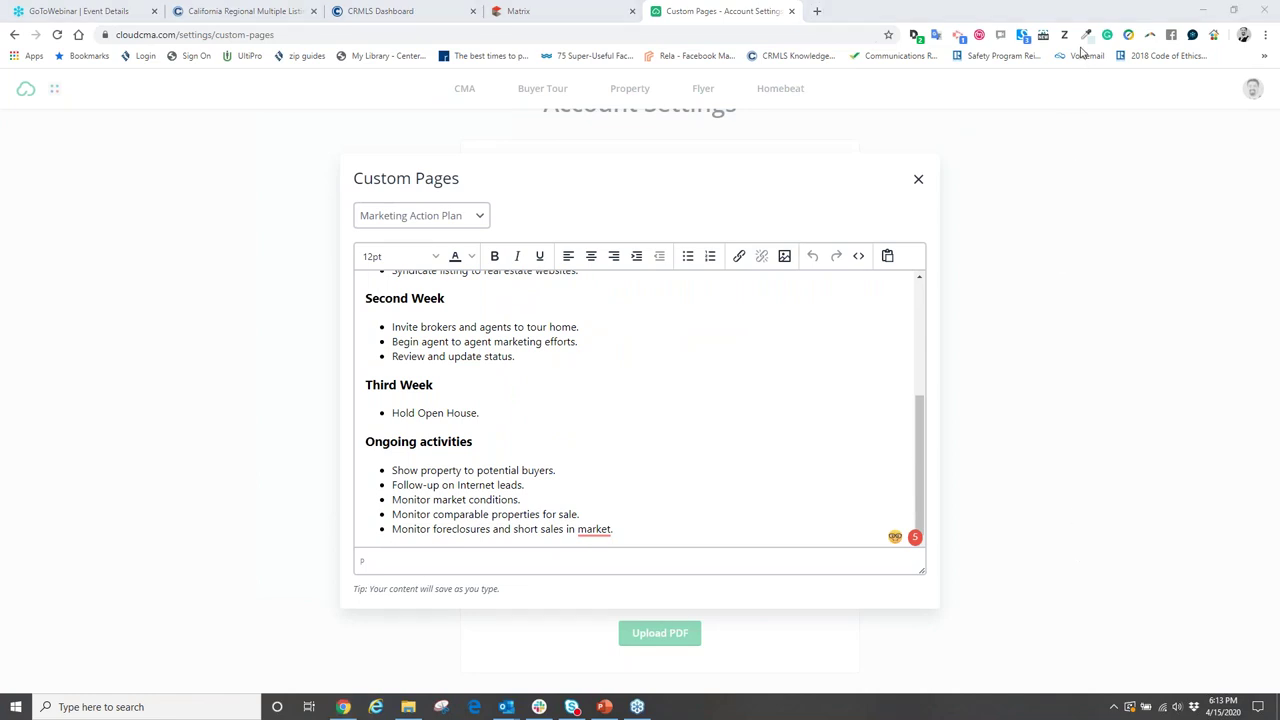
left_click(1064, 303)
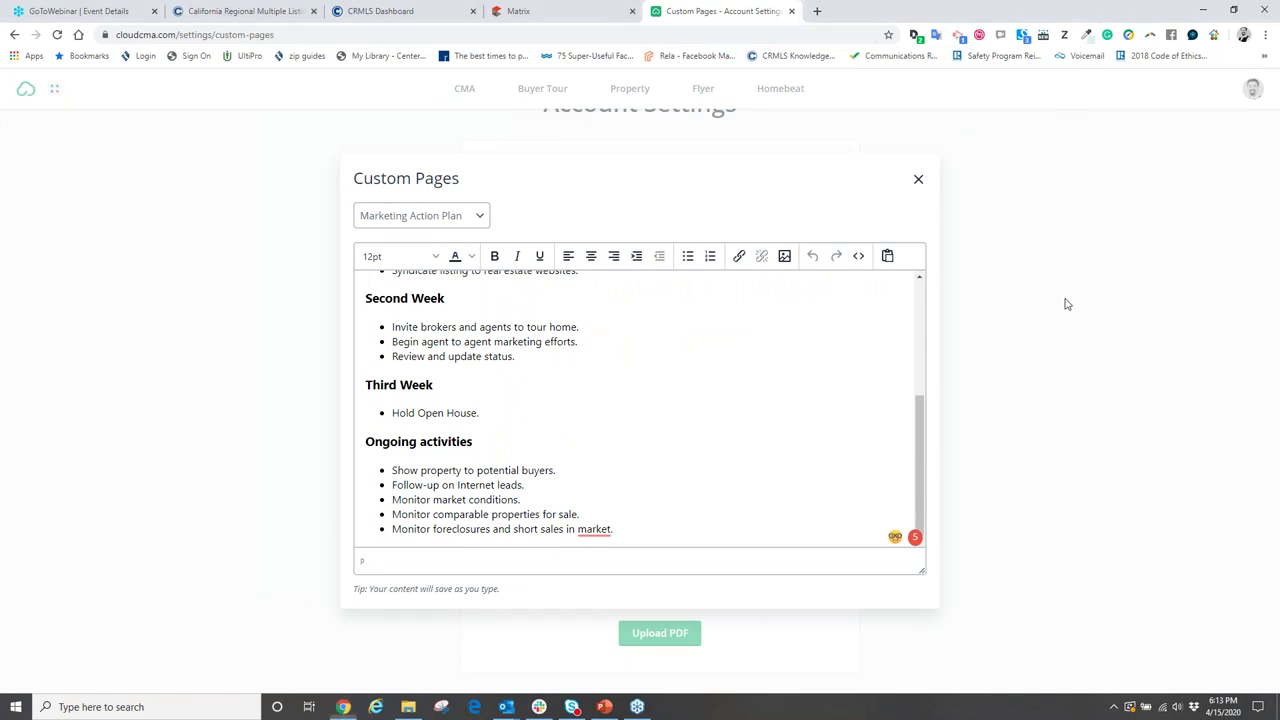
scroll(1029, 303, "down", 1)
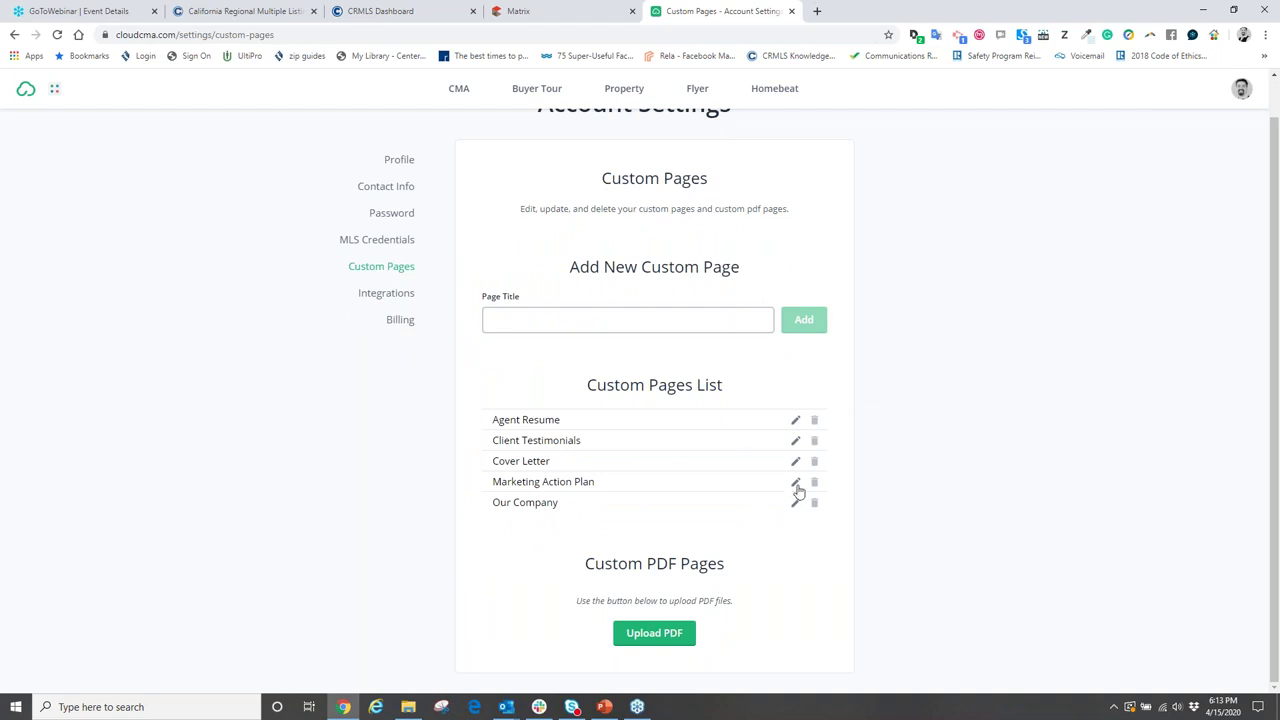
left_click(796, 484)
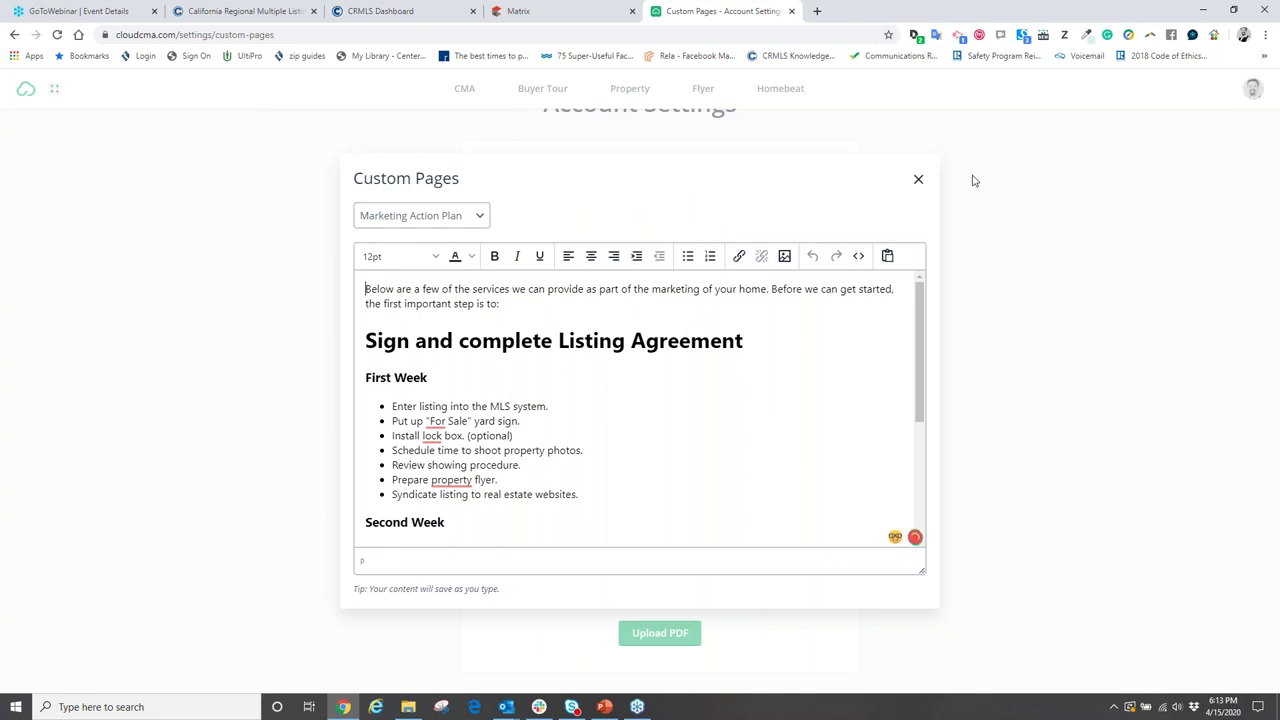
left_click(918, 179)
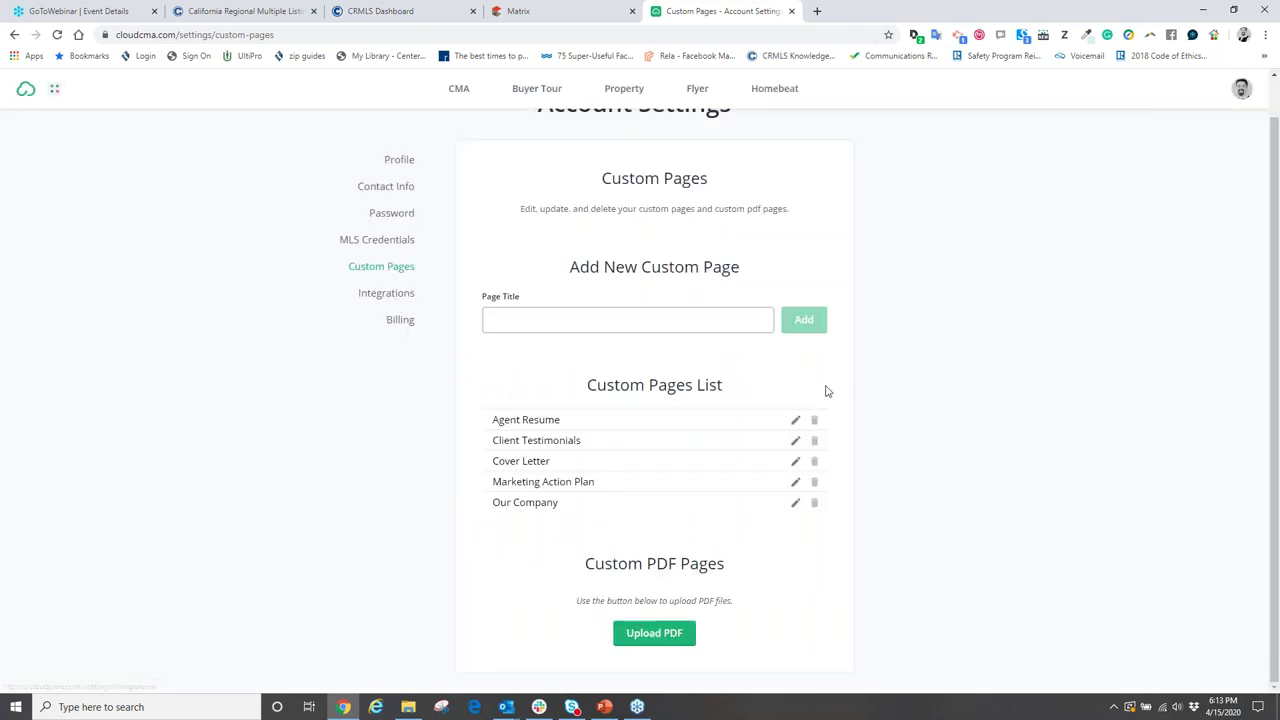
scroll(717, 245, "up", 1)
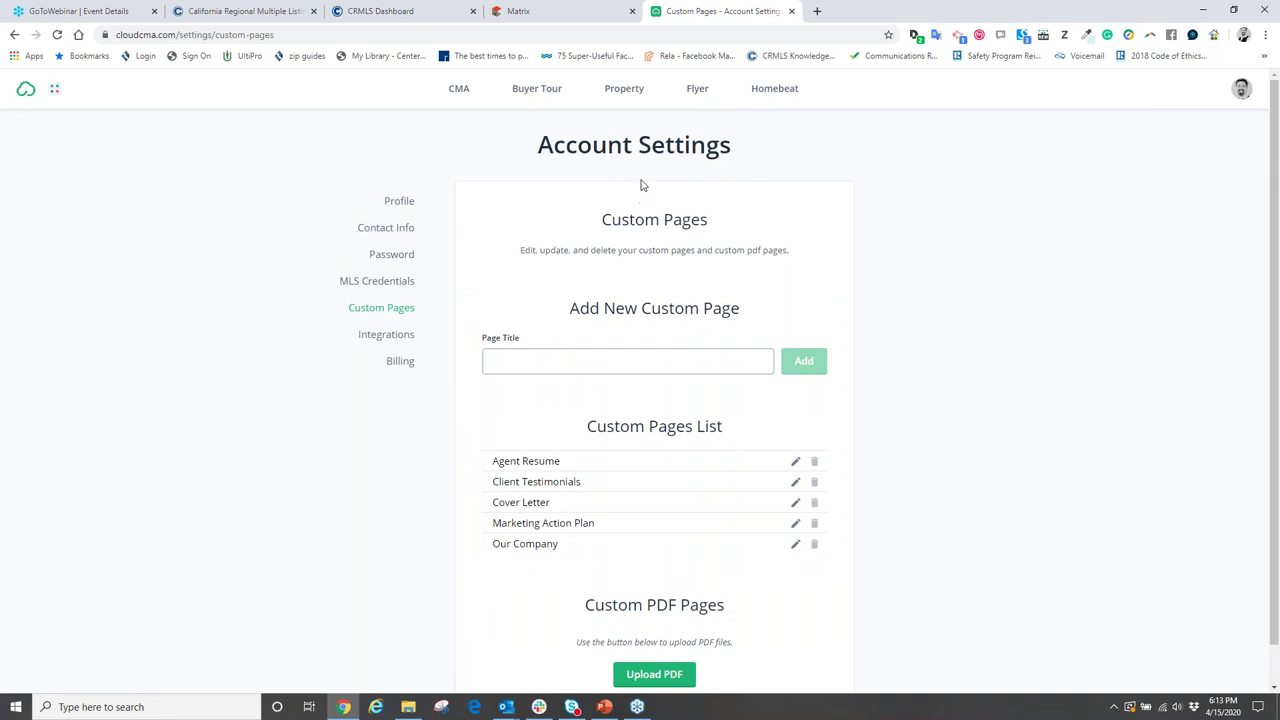
left_click(791, 11)
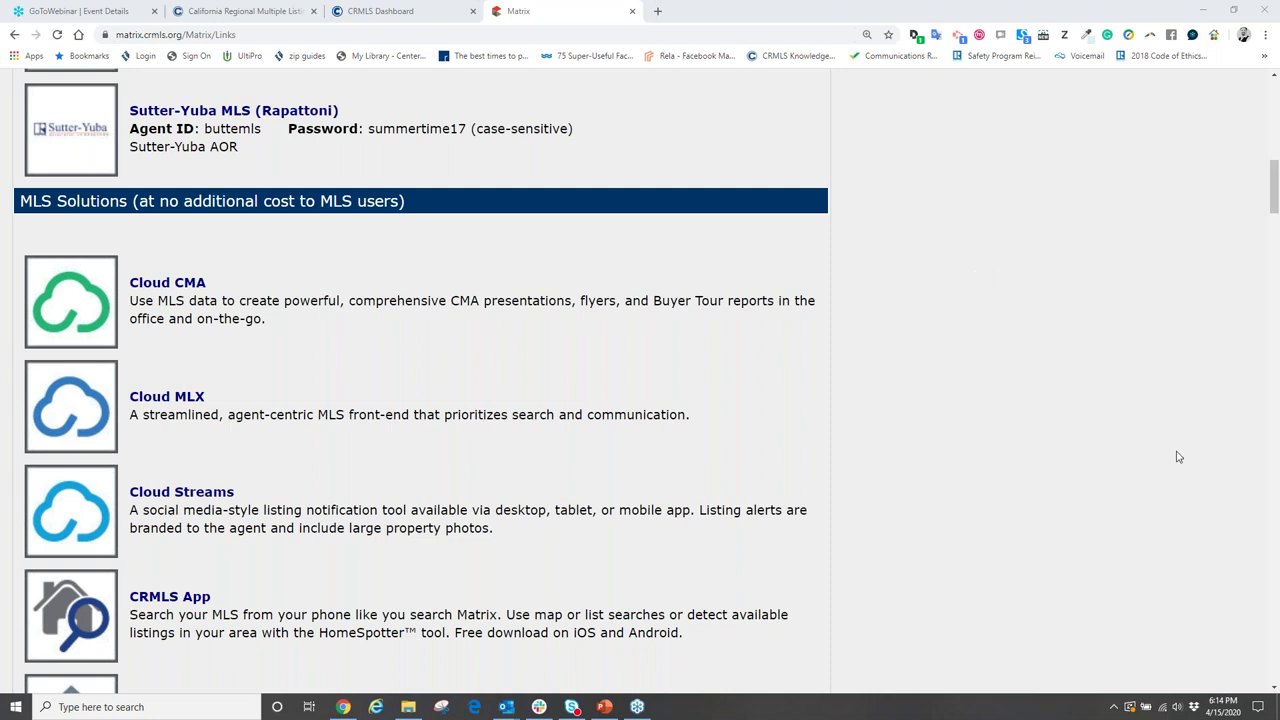
left_click(891, 263)
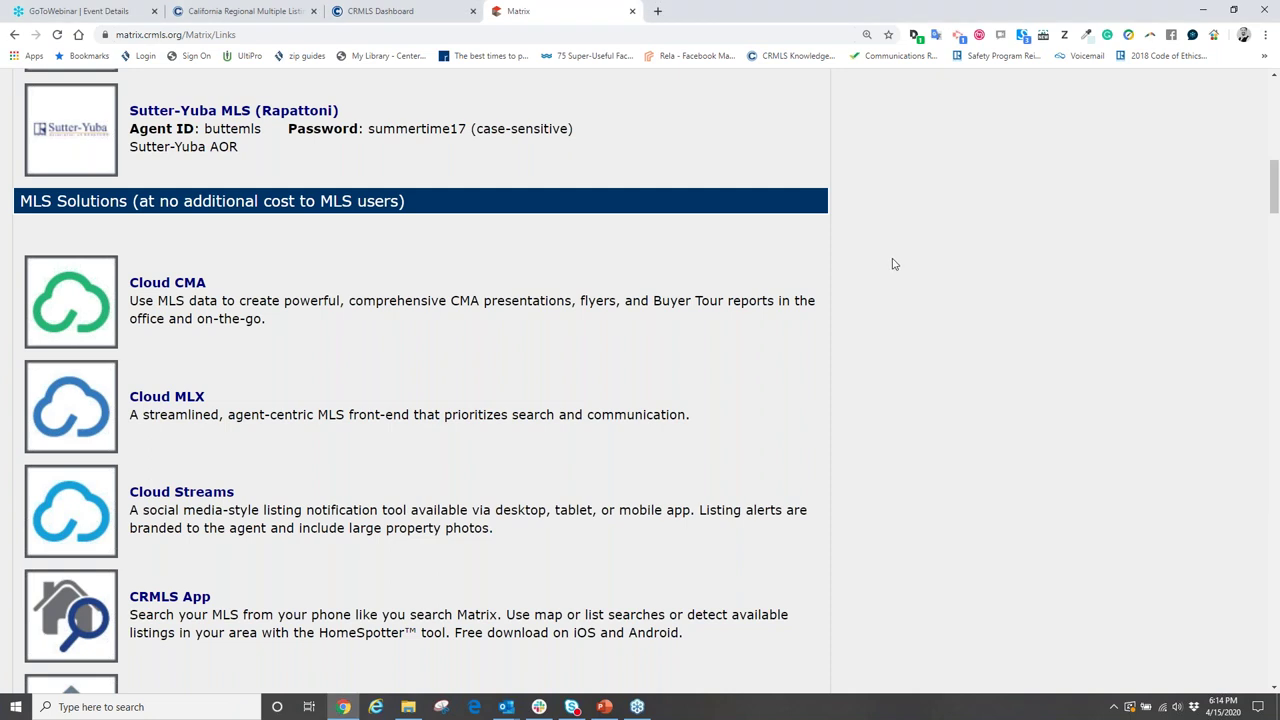
- Scroll back to the top of the Matrix Links page
scroll(858, 311, "up", 15)
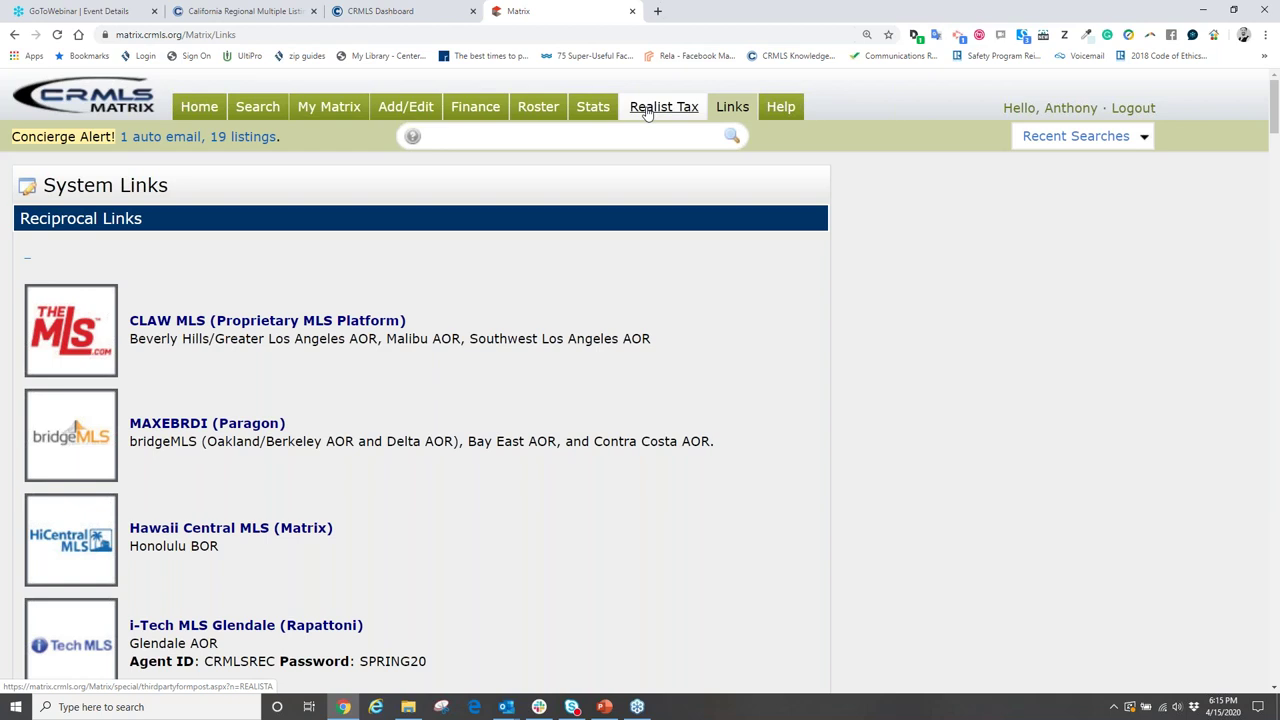
- Open Realist and search the subject property's street address in Quick Search
left_click(647, 110)
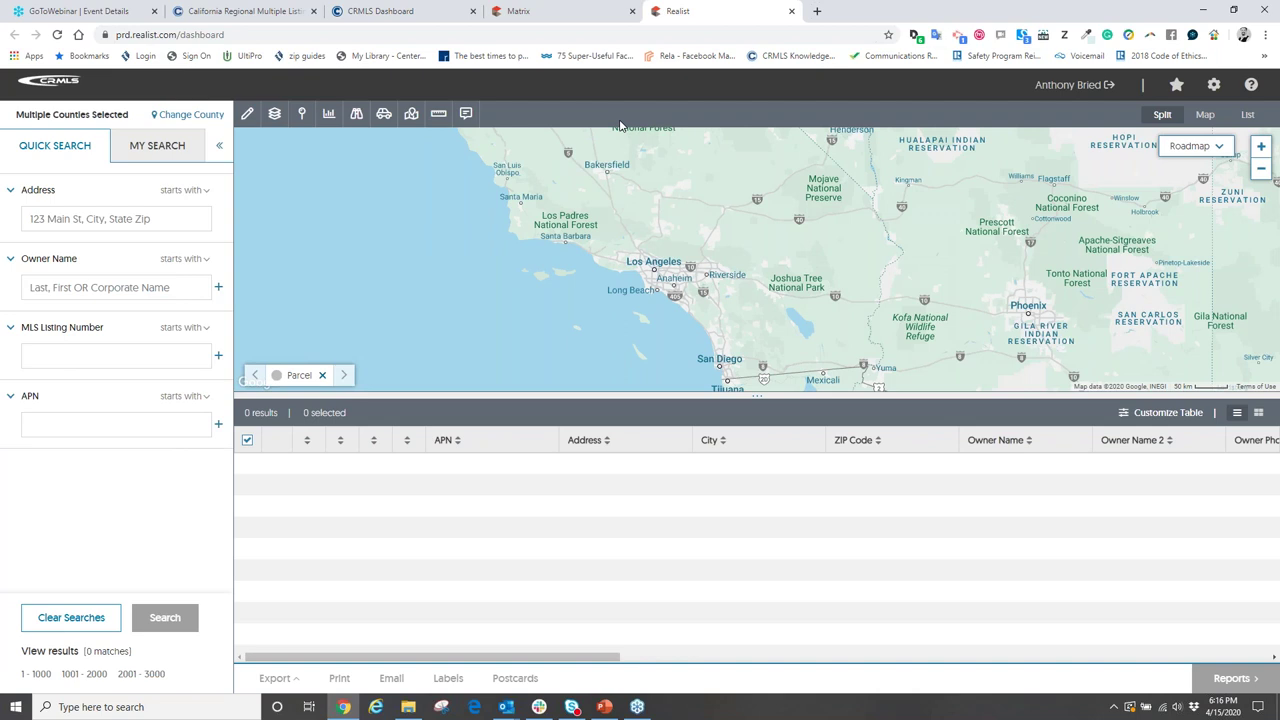
left_click(106, 218)
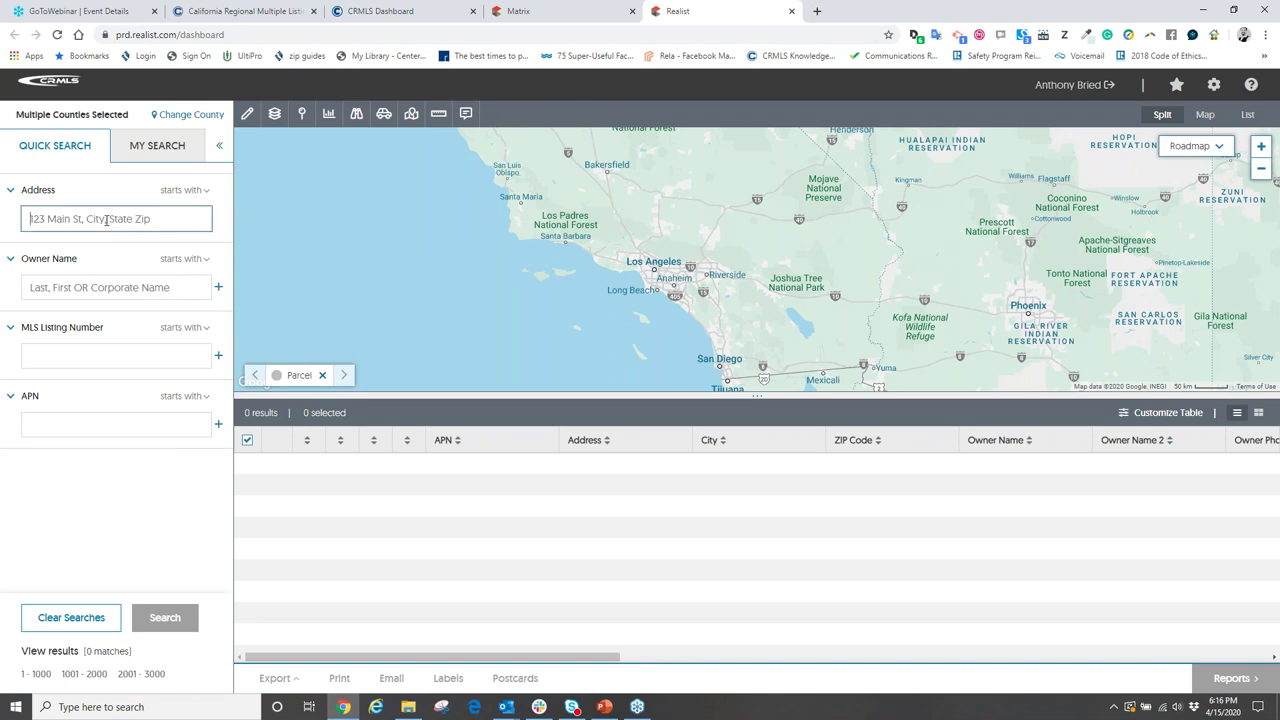
type("19")
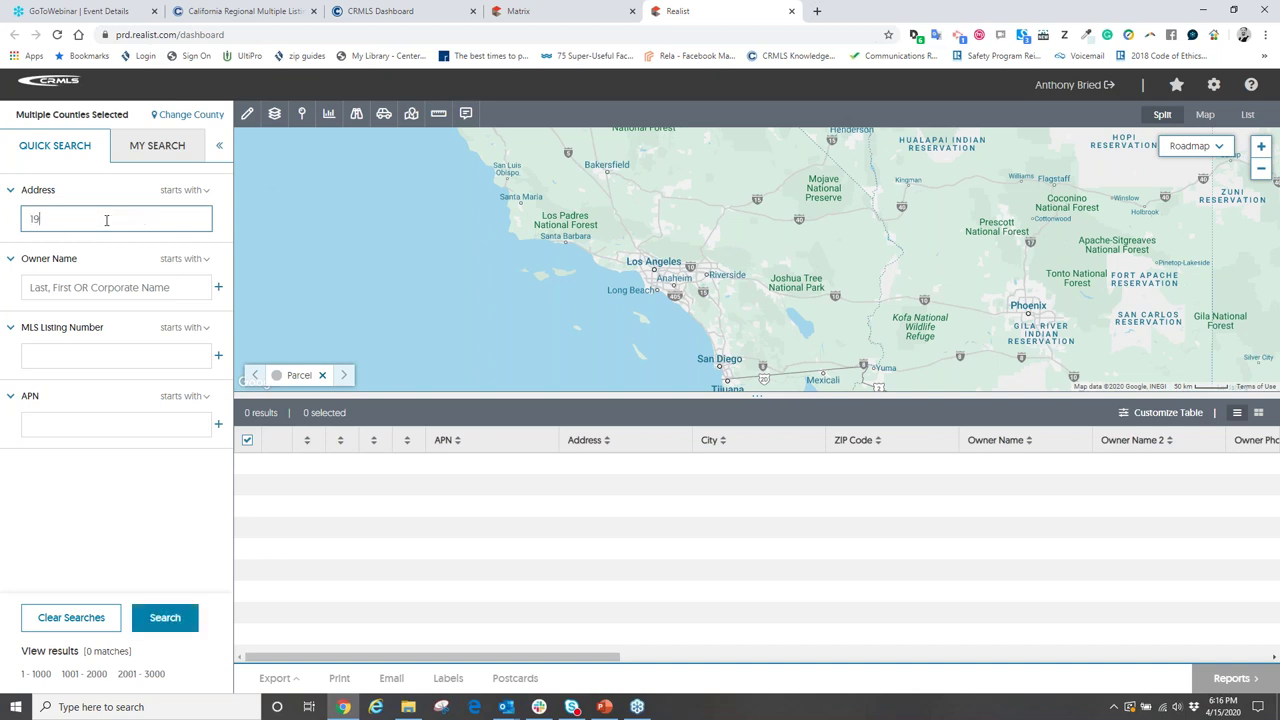
key("BackSpace")
key("Return")
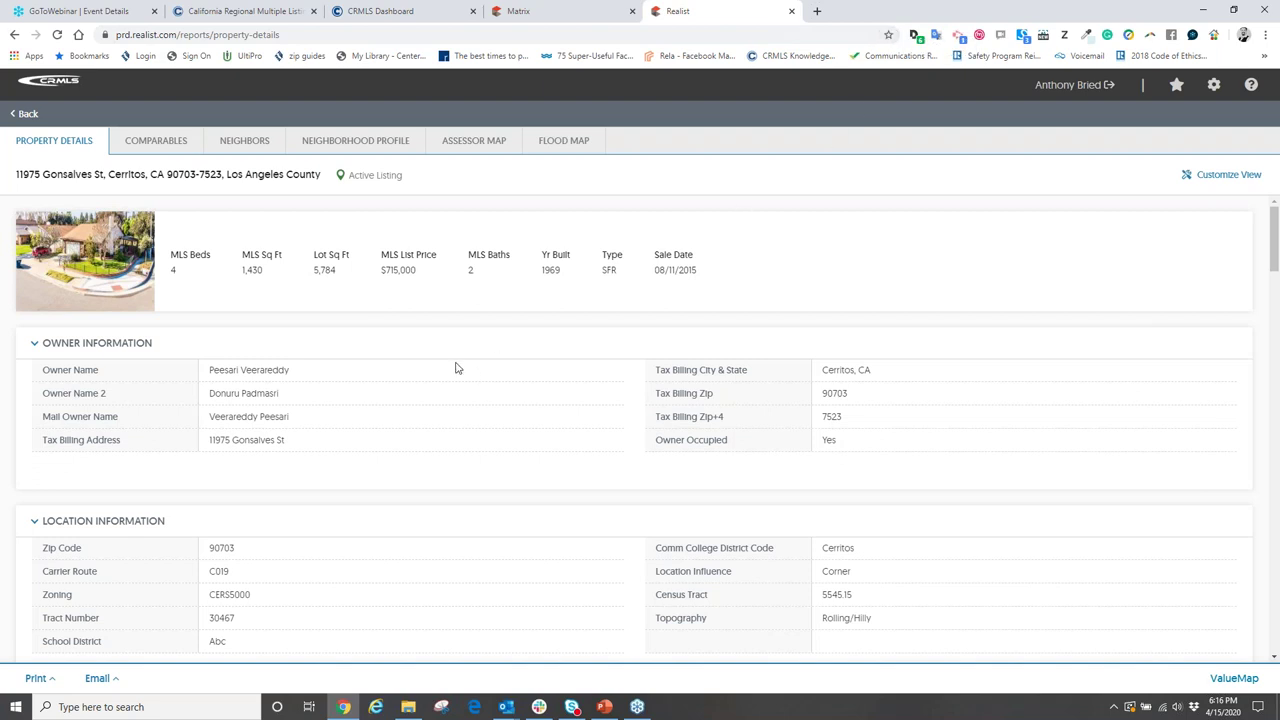
- Scroll to the Last Market Sale & Sales History and highlight the latest seller's name
scroll(455, 368, "down", 3)
scroll(443, 357, "down", 10)
scroll(400, 352, "down", 10)
scroll(408, 355, "up", 3)
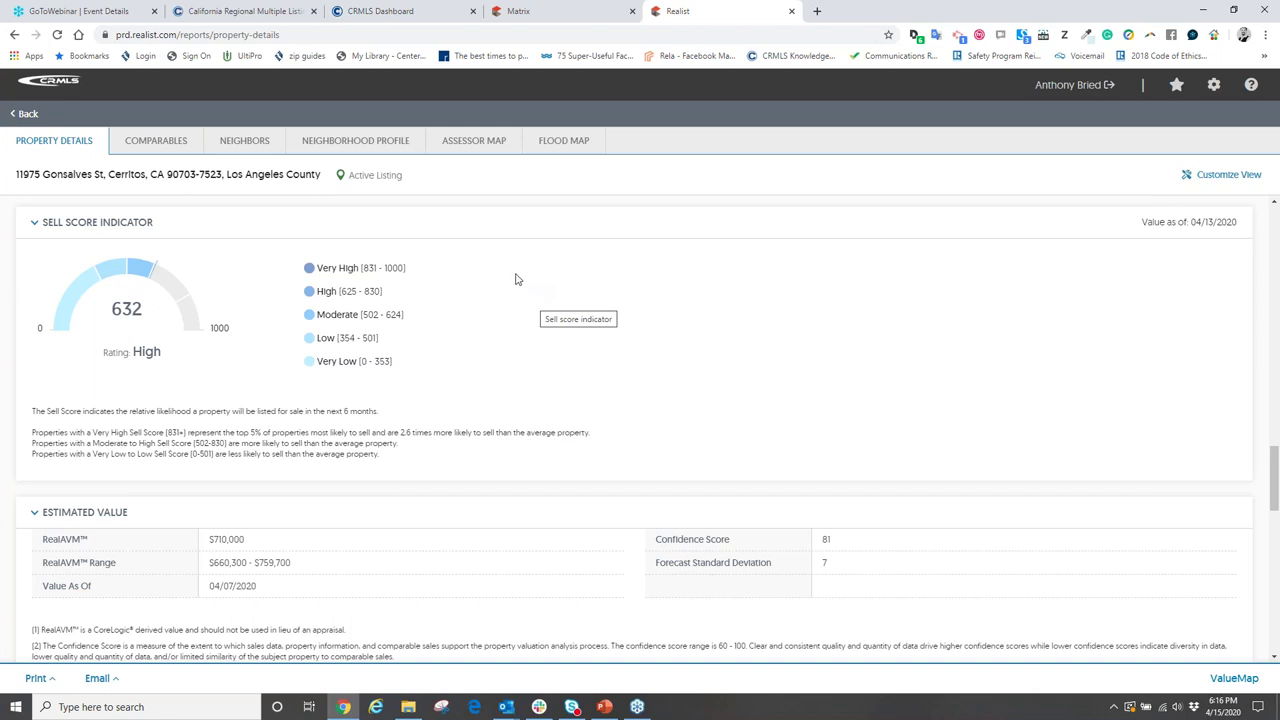
scroll(503, 280, "down", 4)
scroll(437, 395, "down", 5)
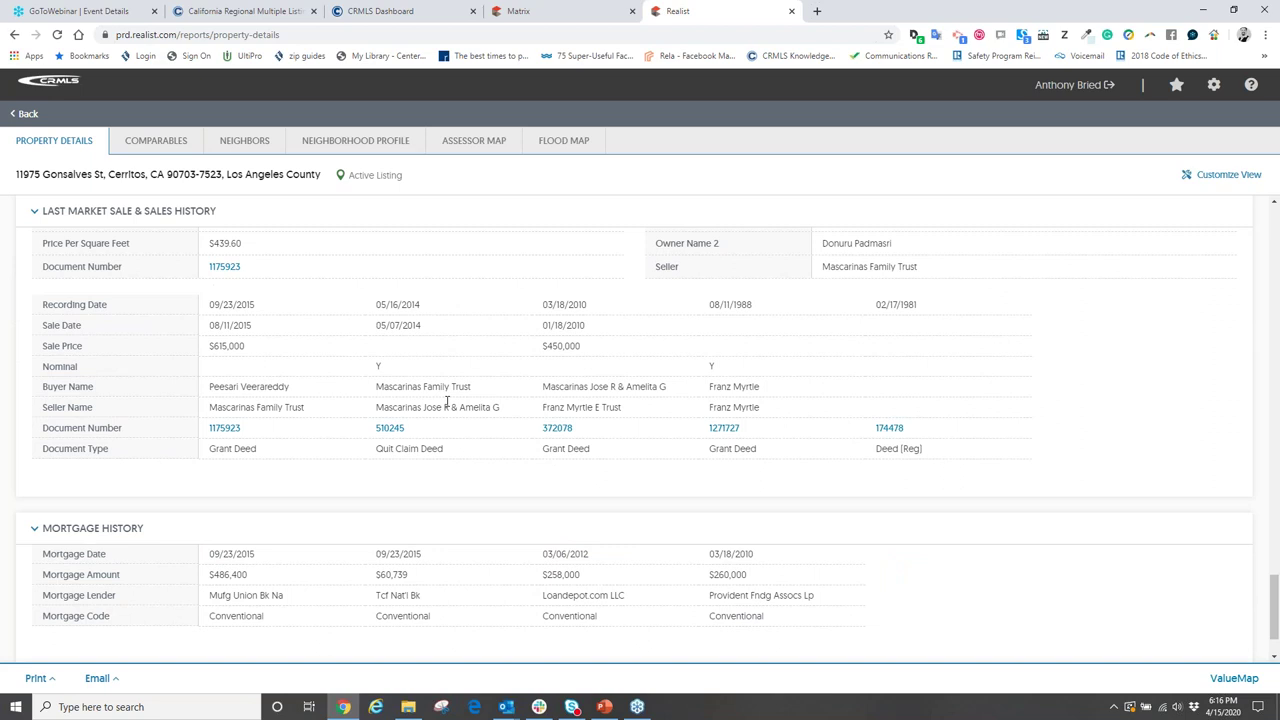
scroll(447, 402, "down", 1)
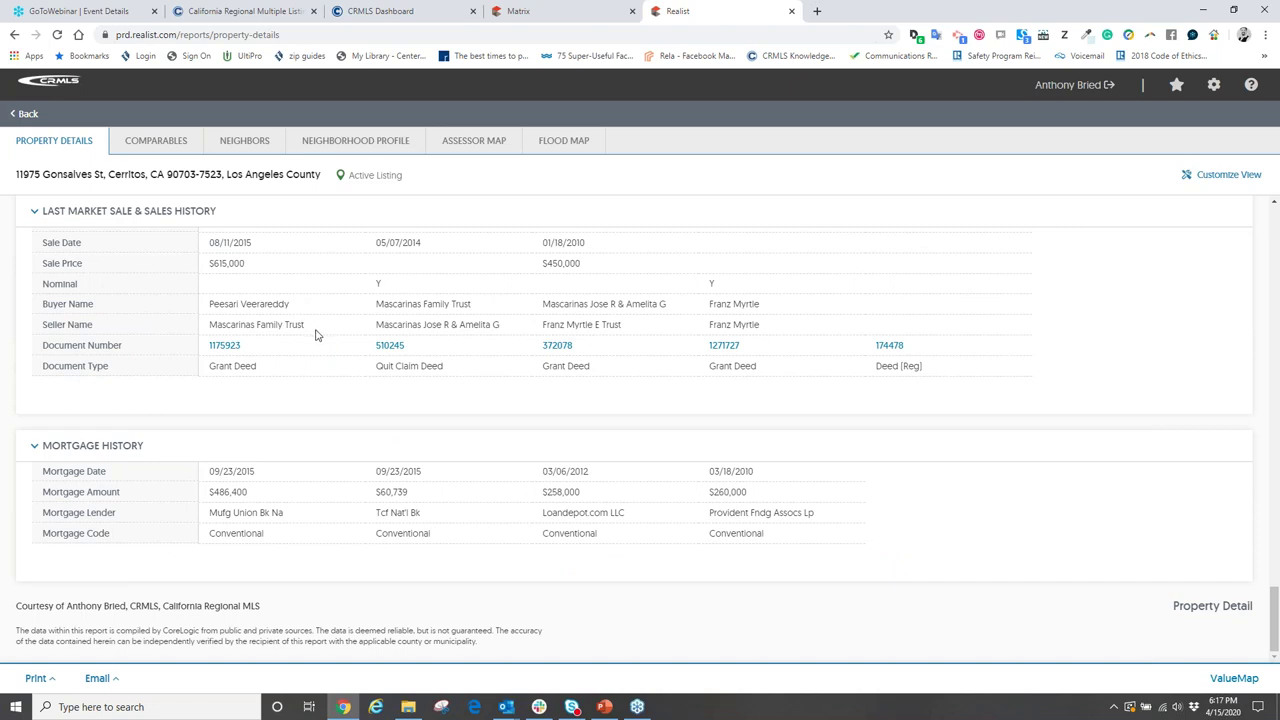
left_click_drag(319, 335, 206, 341)
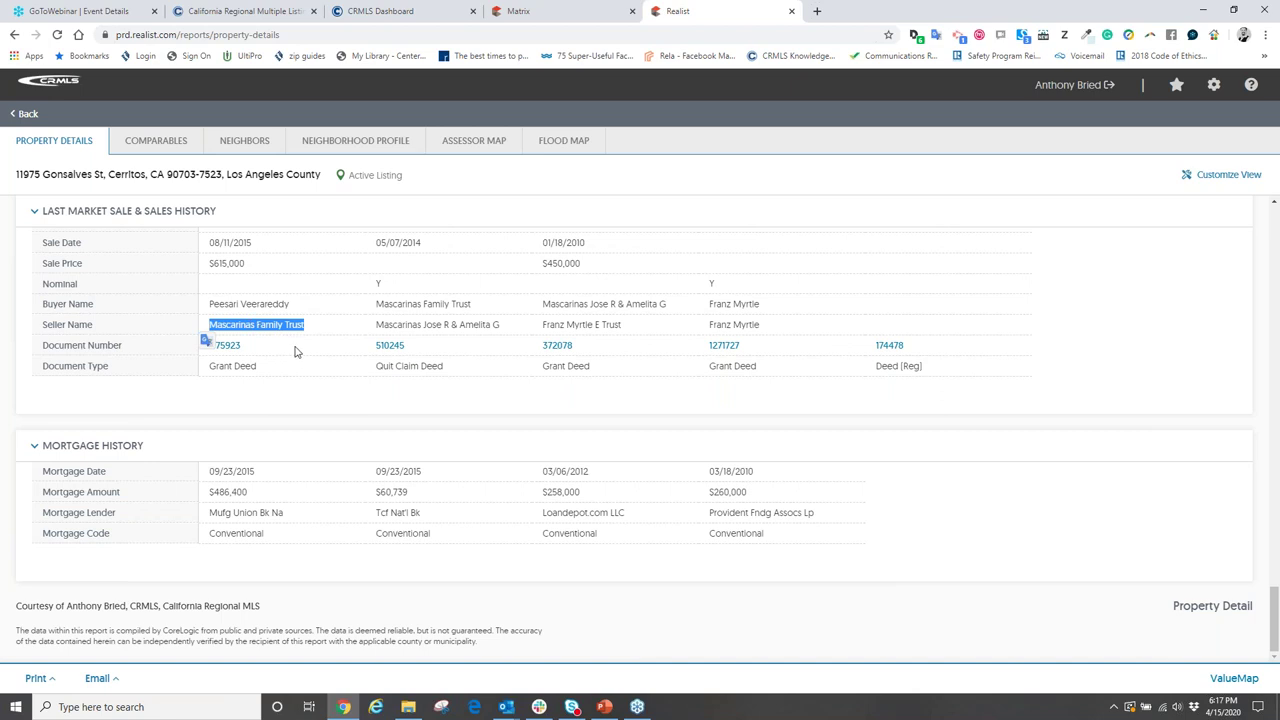
- Compare tax and MLS figures in Characteristics, highlighting Bedrooms (Tax: 3, MLS: 4)
scroll(296, 351, "up", 20)
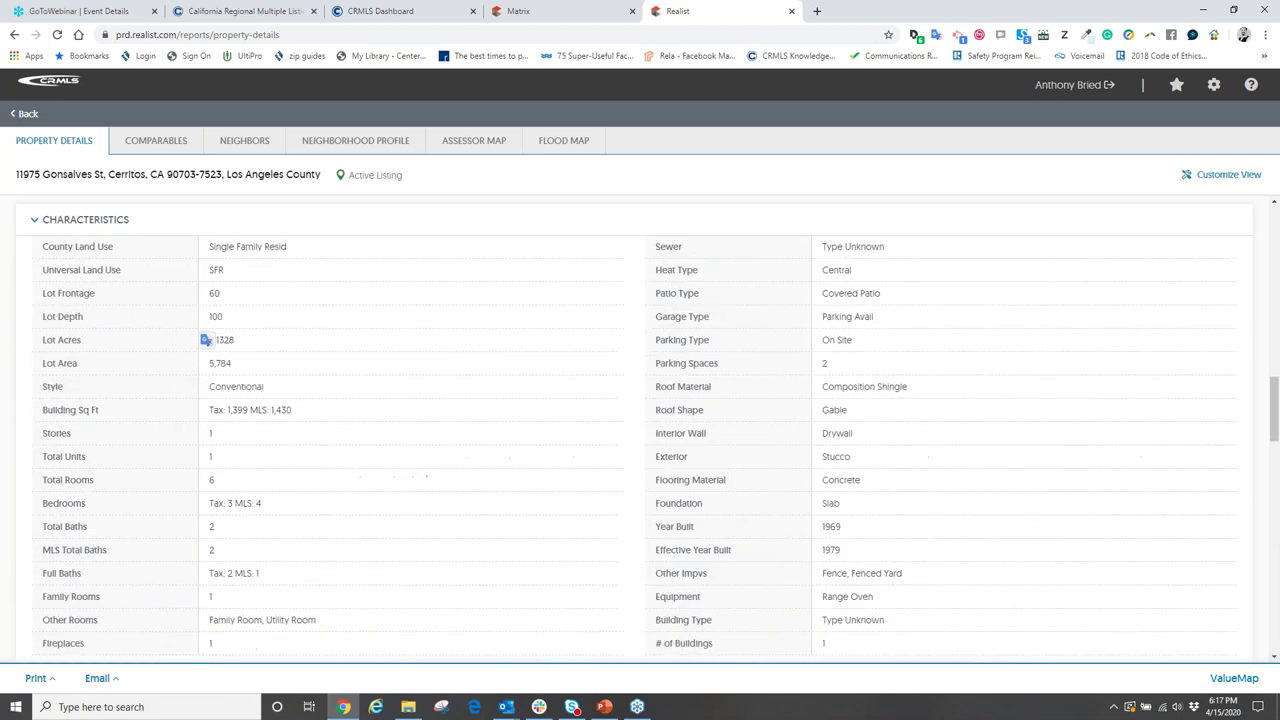
scroll(298, 348, "up", 12)
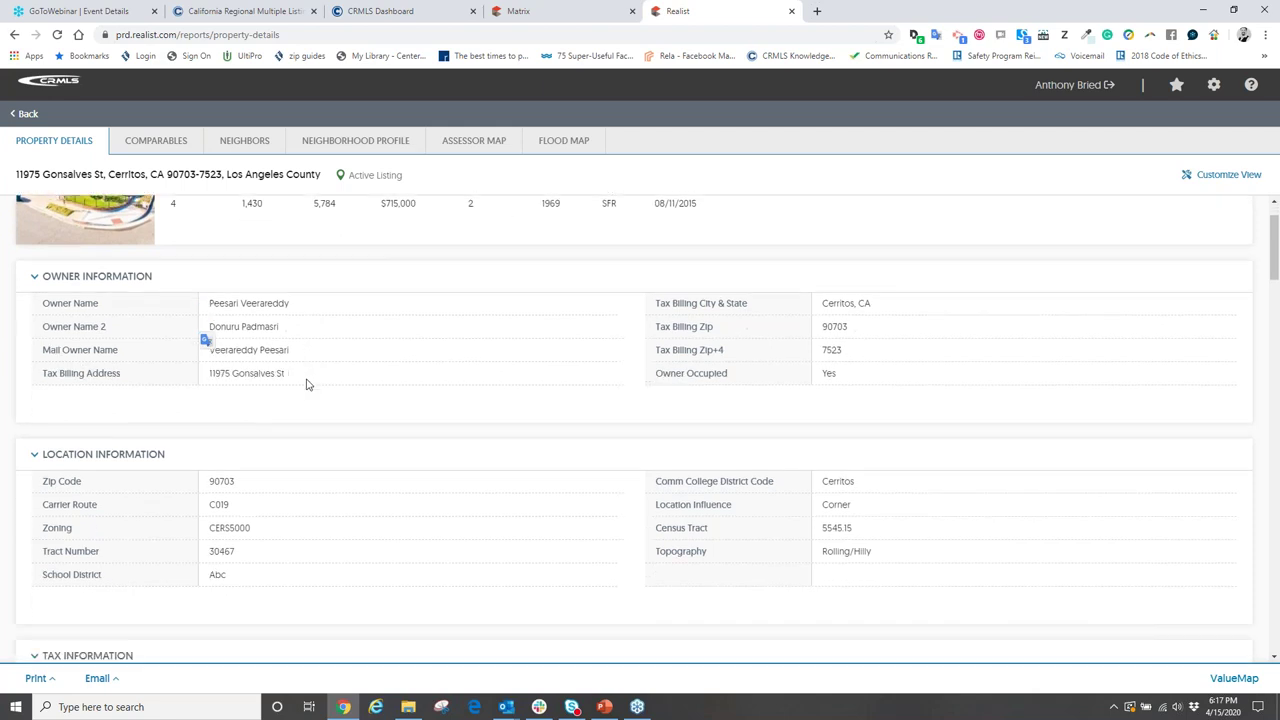
scroll(306, 384, "down", 3)
scroll(414, 414, "down", 2)
scroll(398, 407, "down", 6)
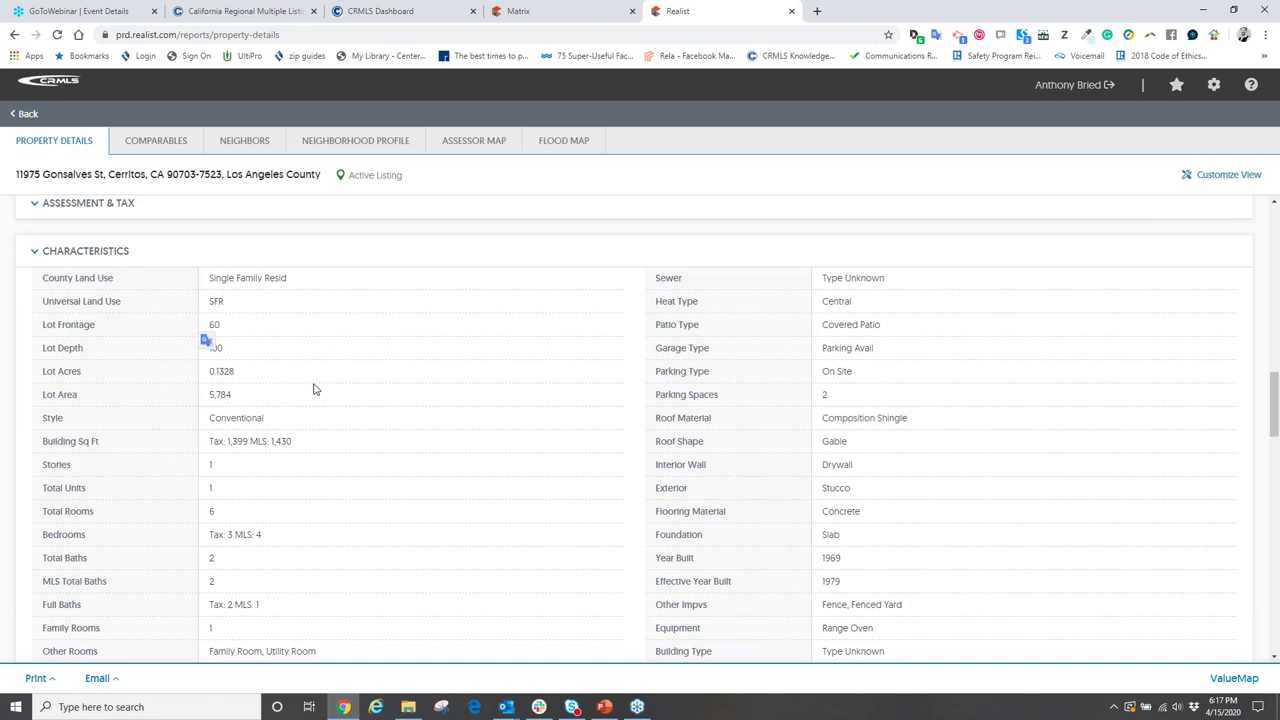
scroll(313, 389, "down", 1)
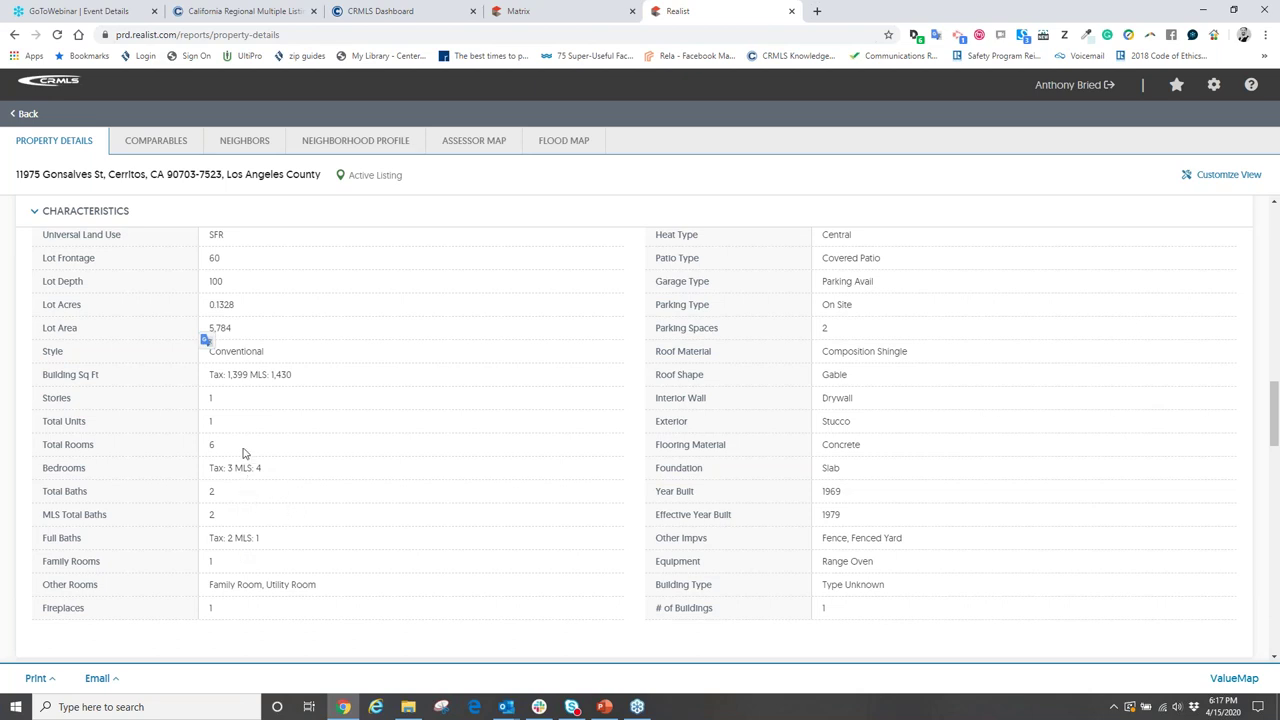
scroll(241, 433, "up", 1)
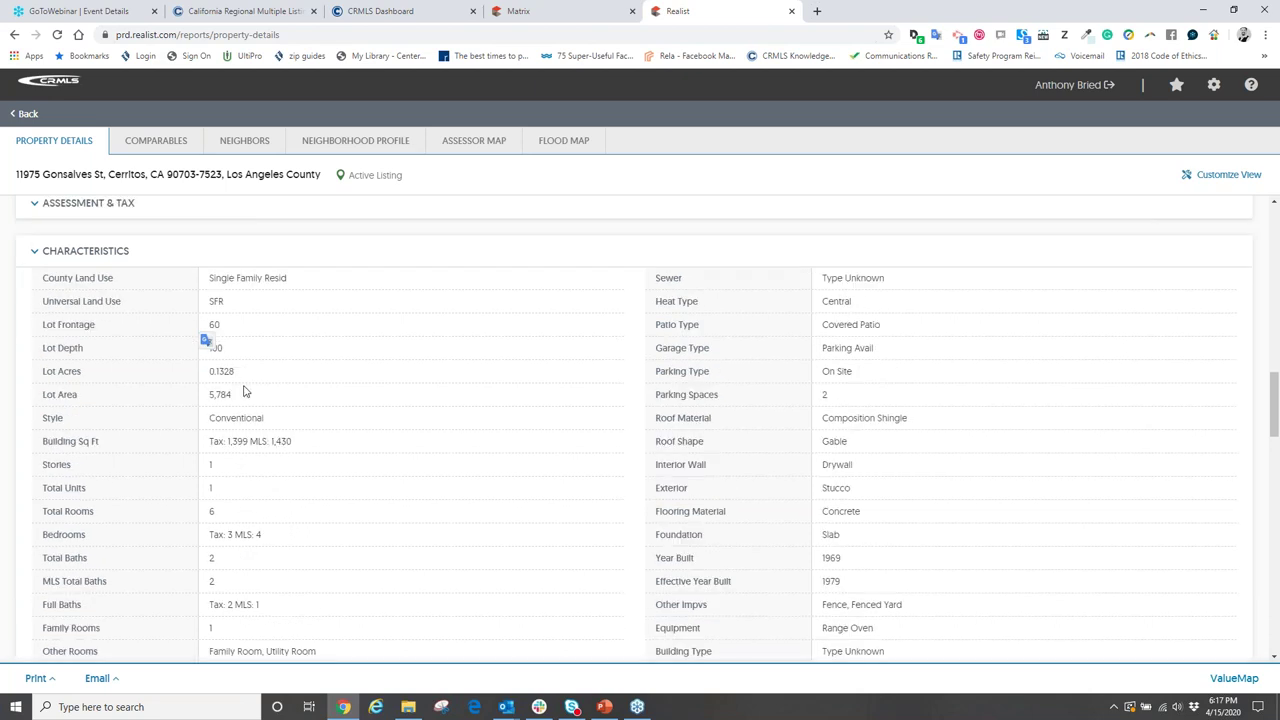
scroll(523, 351, "down", 1)
scroll(514, 357, "up", 1)
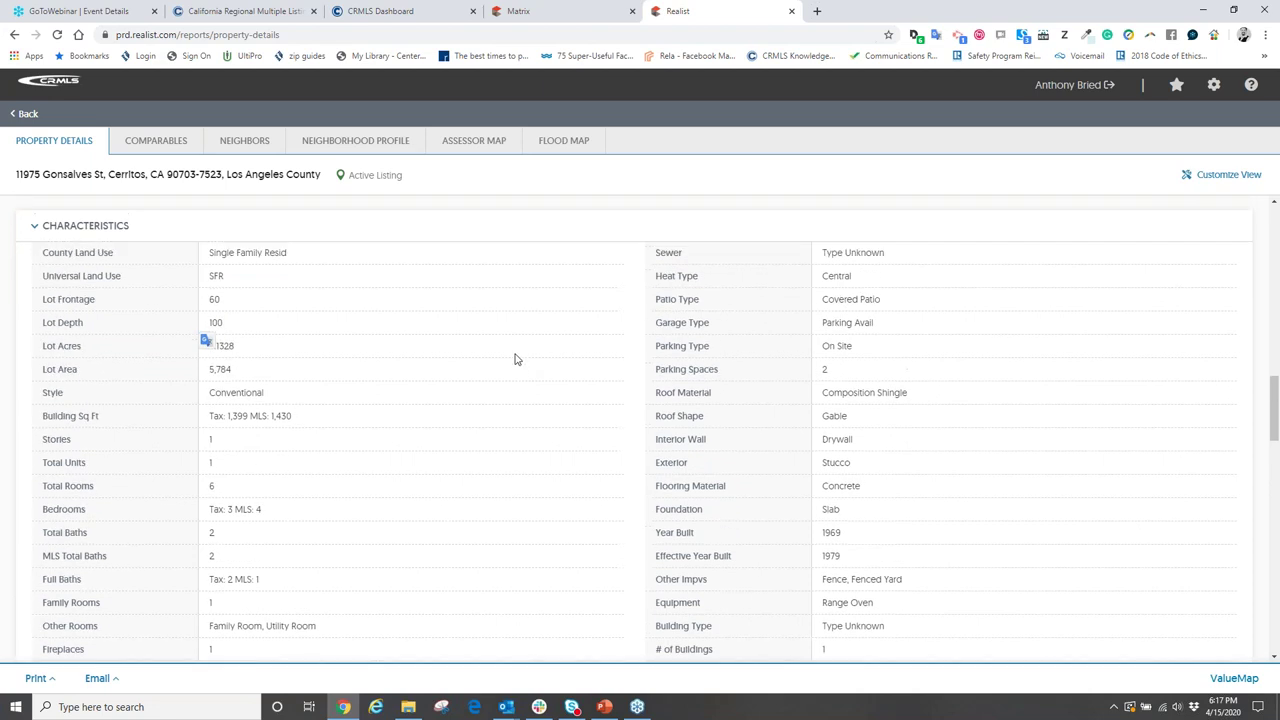
scroll(110, 340, "down", 1)
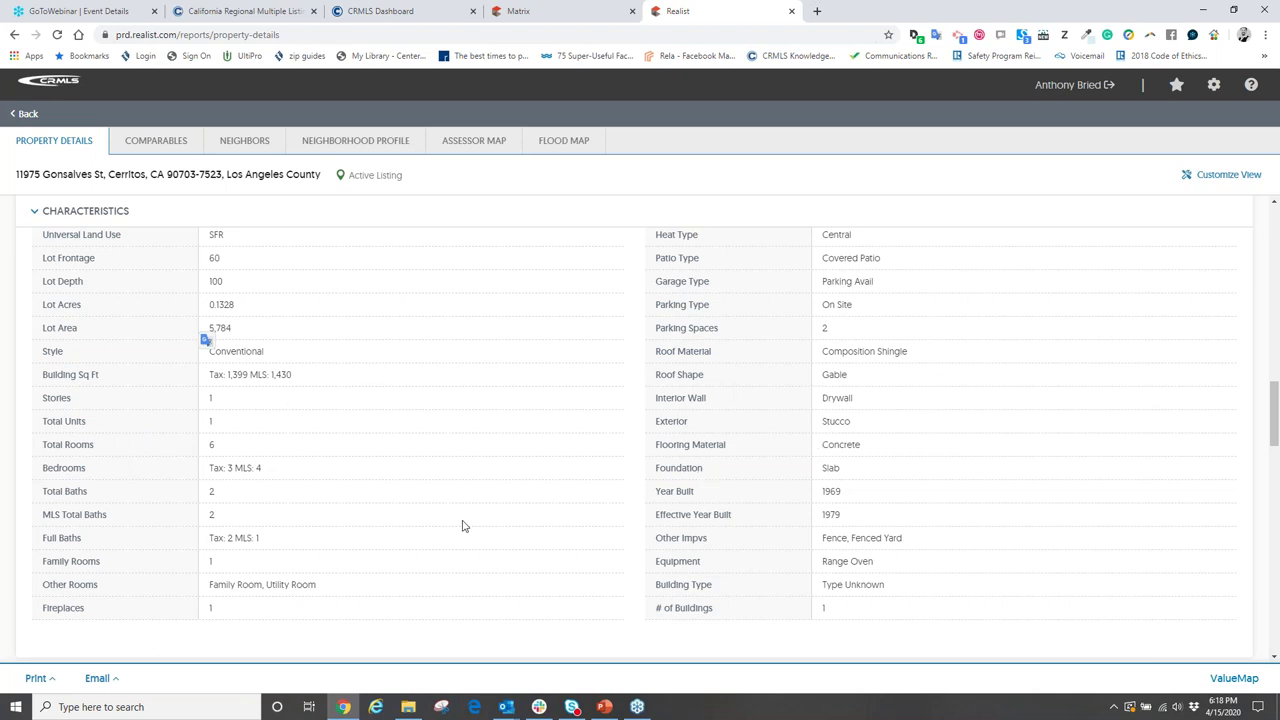
scroll(466, 525, "down", 1)
scroll(620, 491, "up", 1)
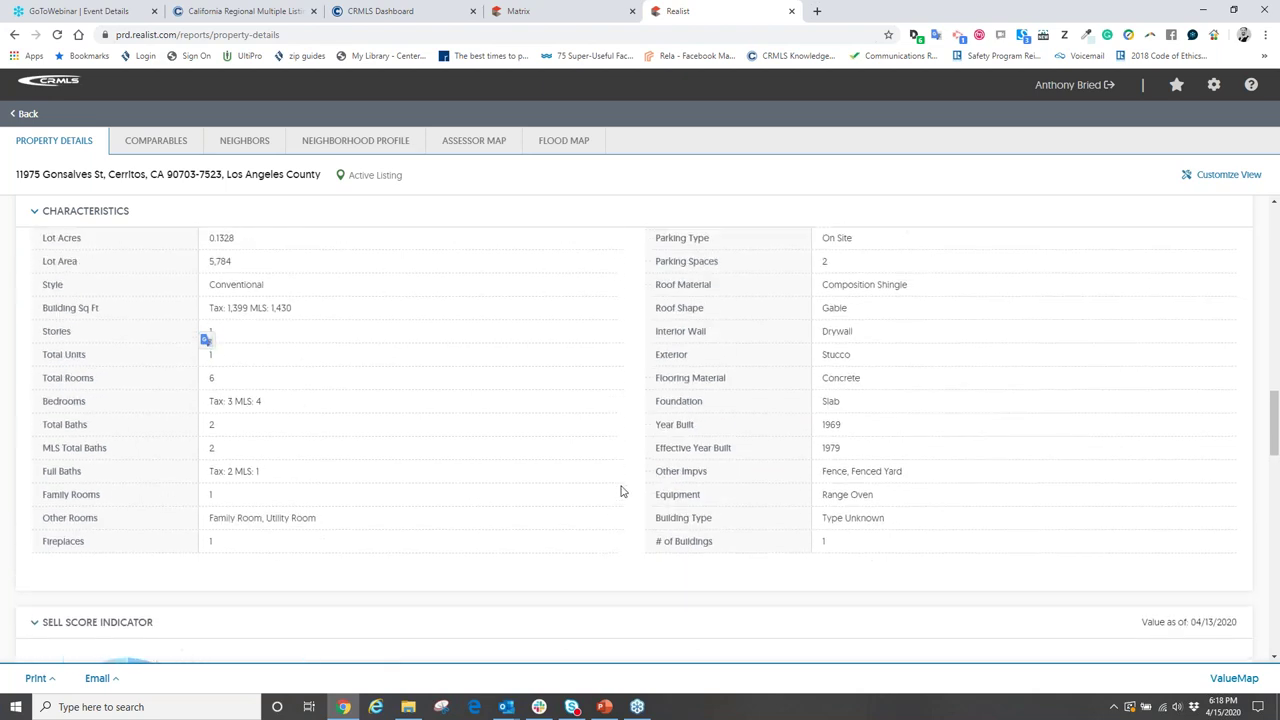
scroll(620, 491, "up", 1)
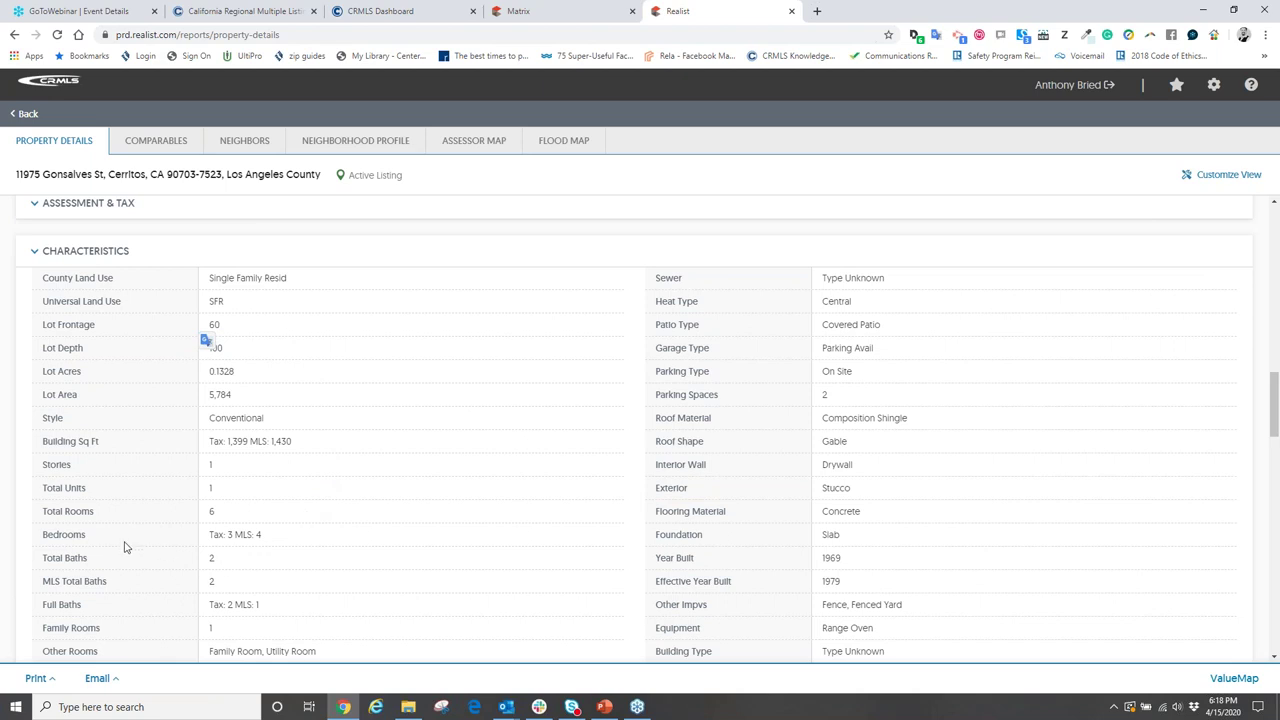
left_click_drag(277, 535, 148, 534)
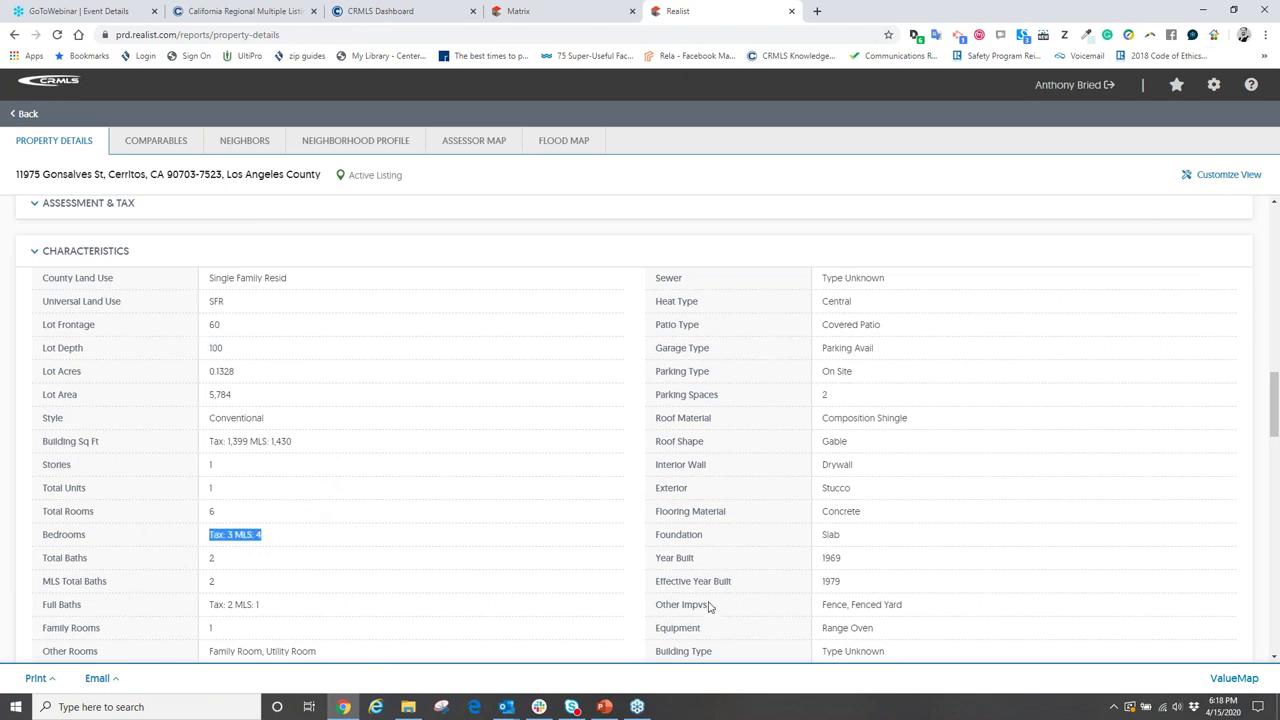
scroll(706, 609, "down", 2)
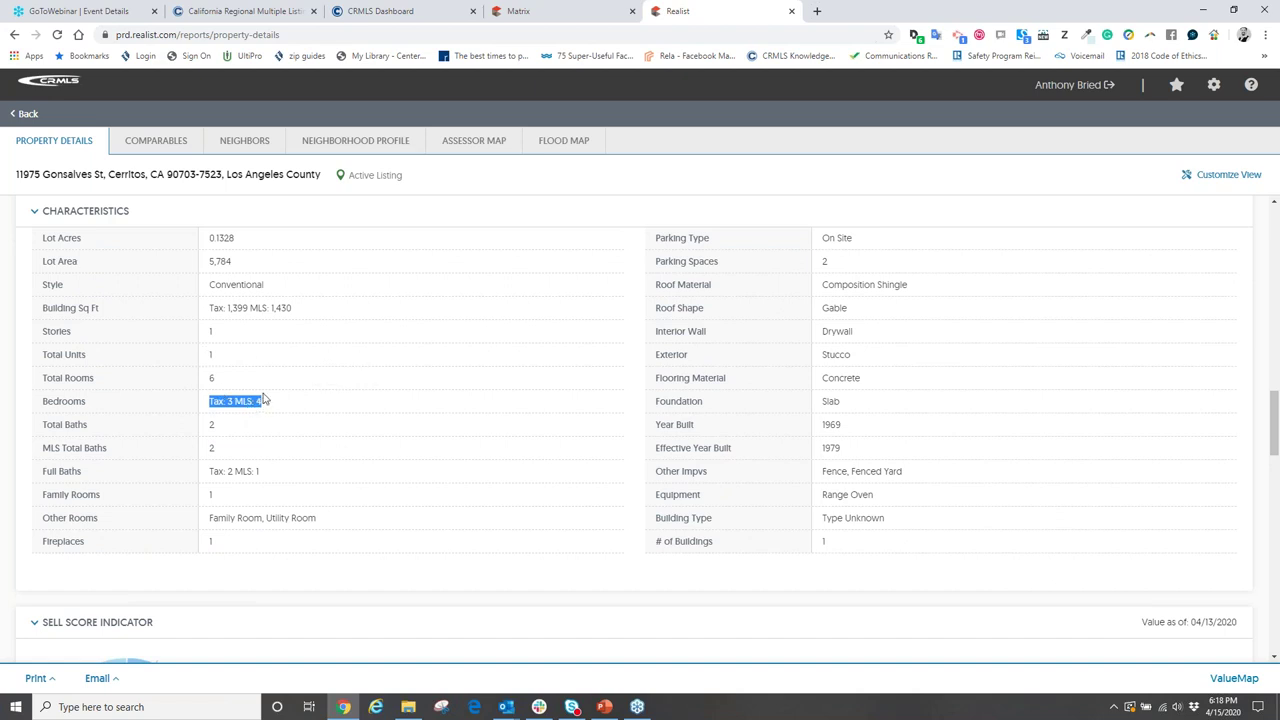
scroll(791, 470, "up", 2)
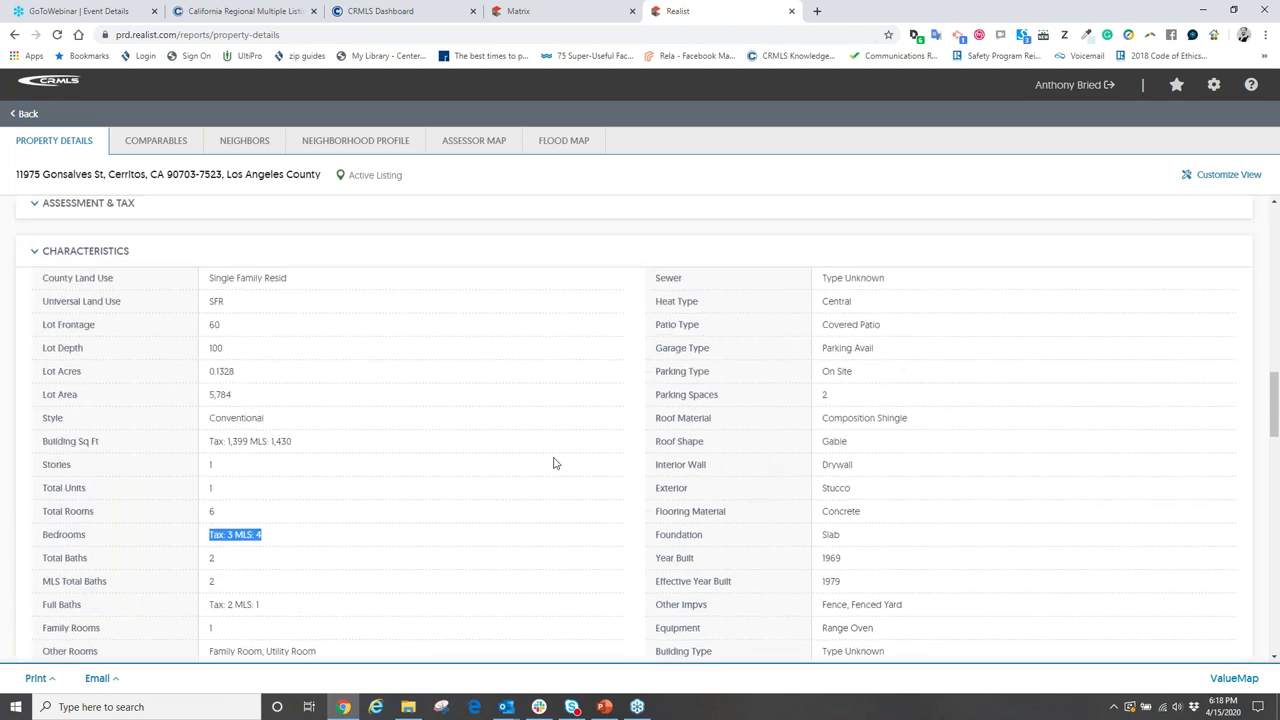
scroll(343, 488, "down", 1)
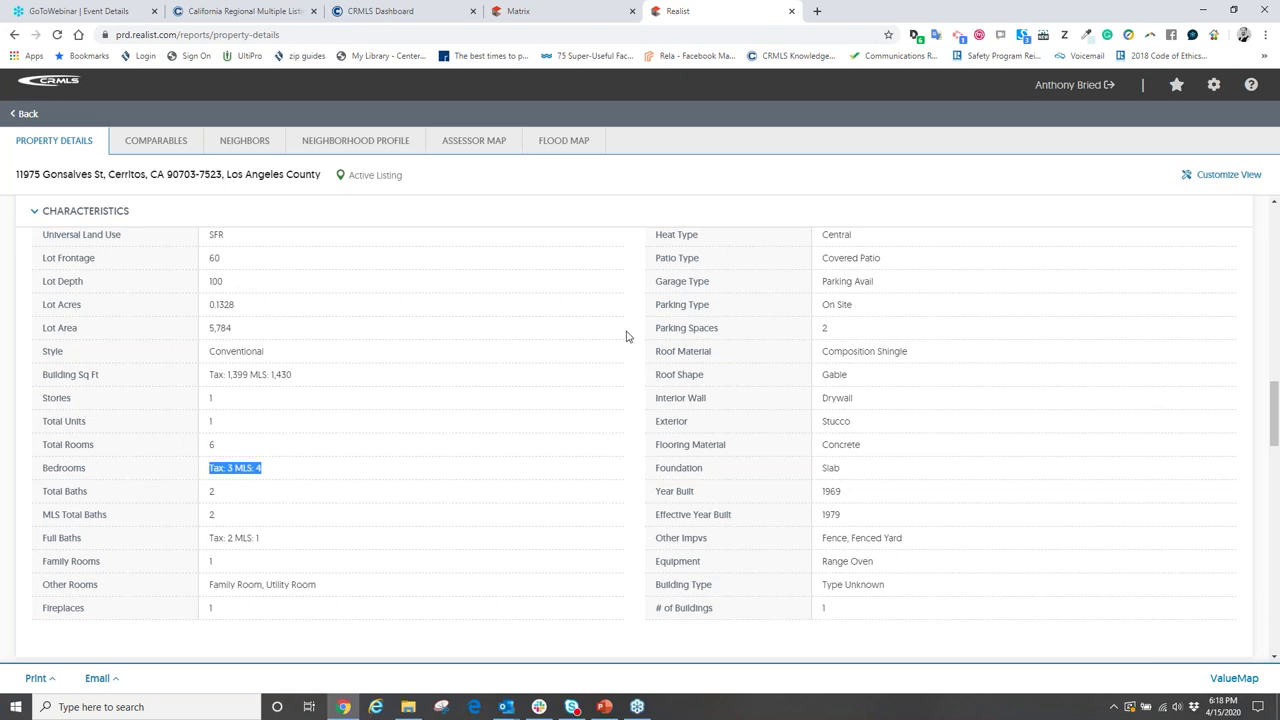
scroll(534, 486, "down", 1)
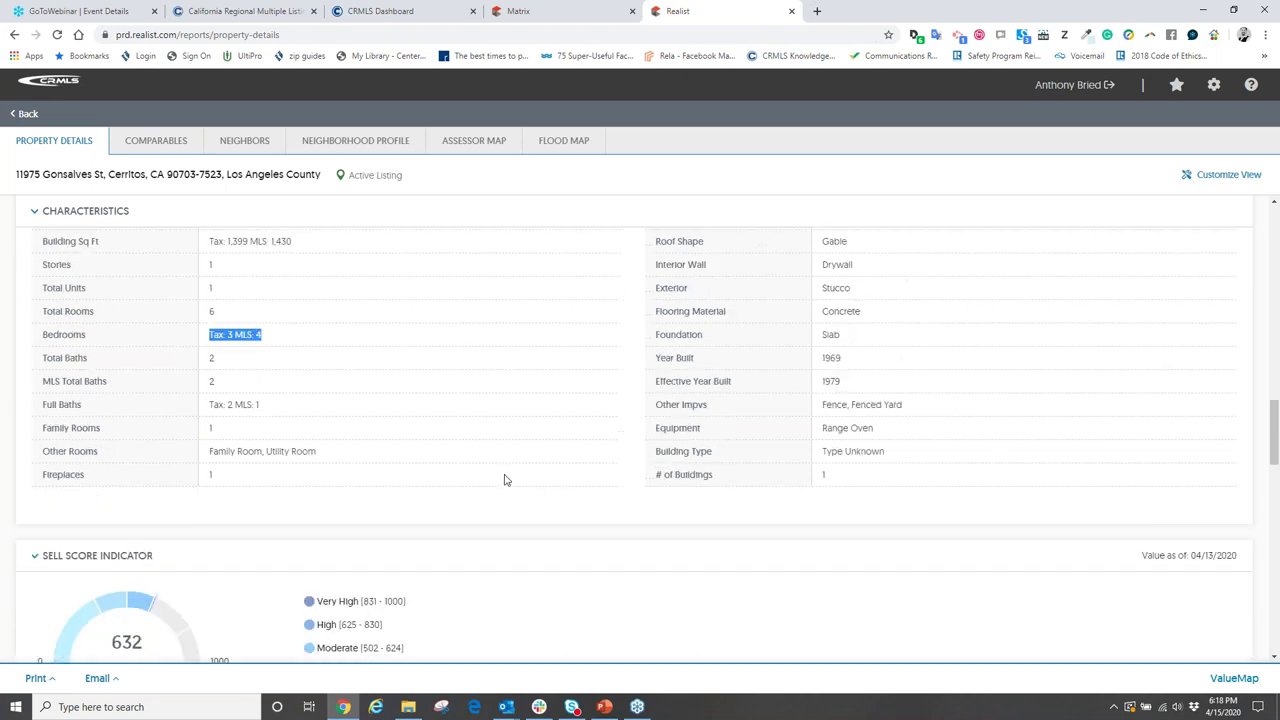
scroll(355, 447, "up", 1)
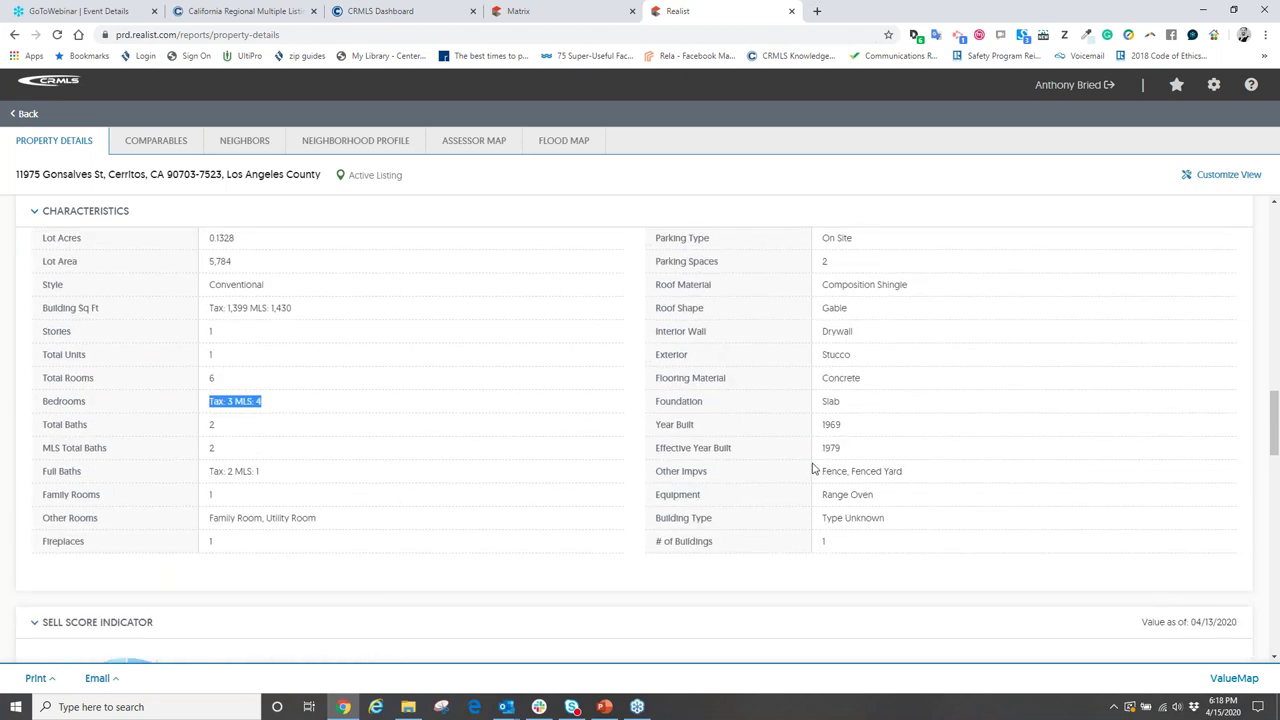
scroll(760, 423, "up", 1)
scroll(757, 423, "up", 1)
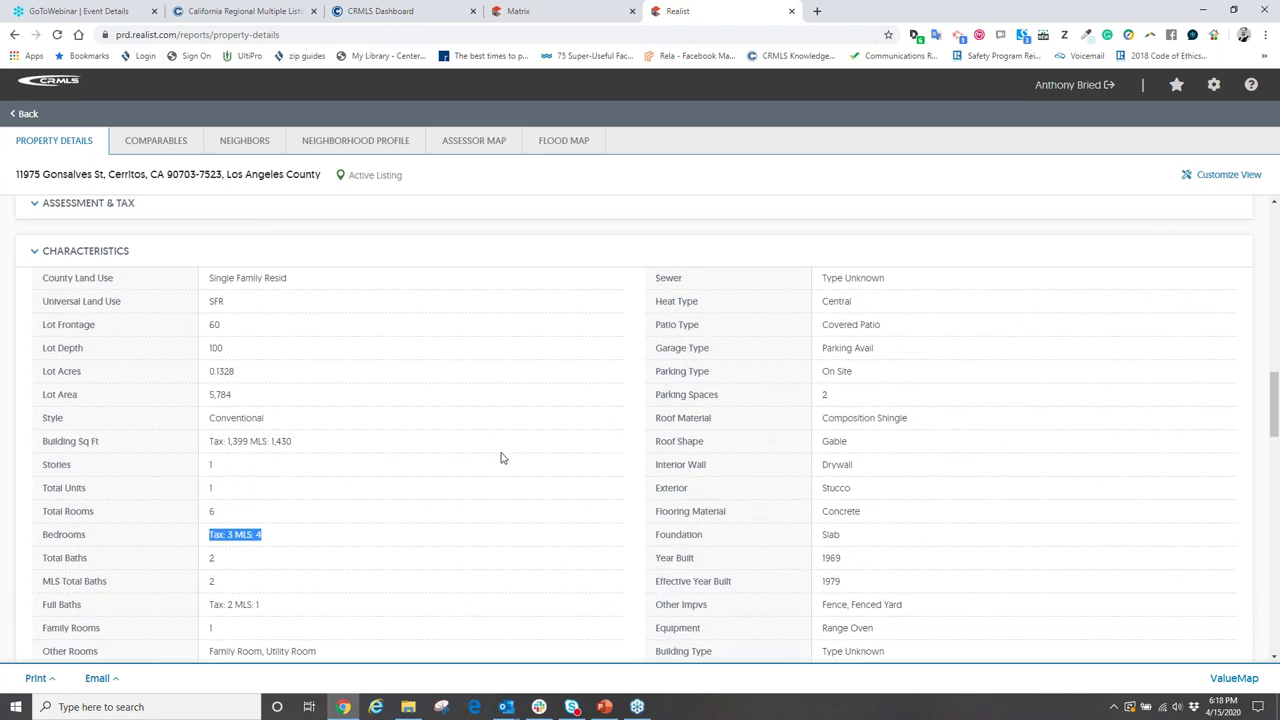
scroll(350, 500, "down", 1)
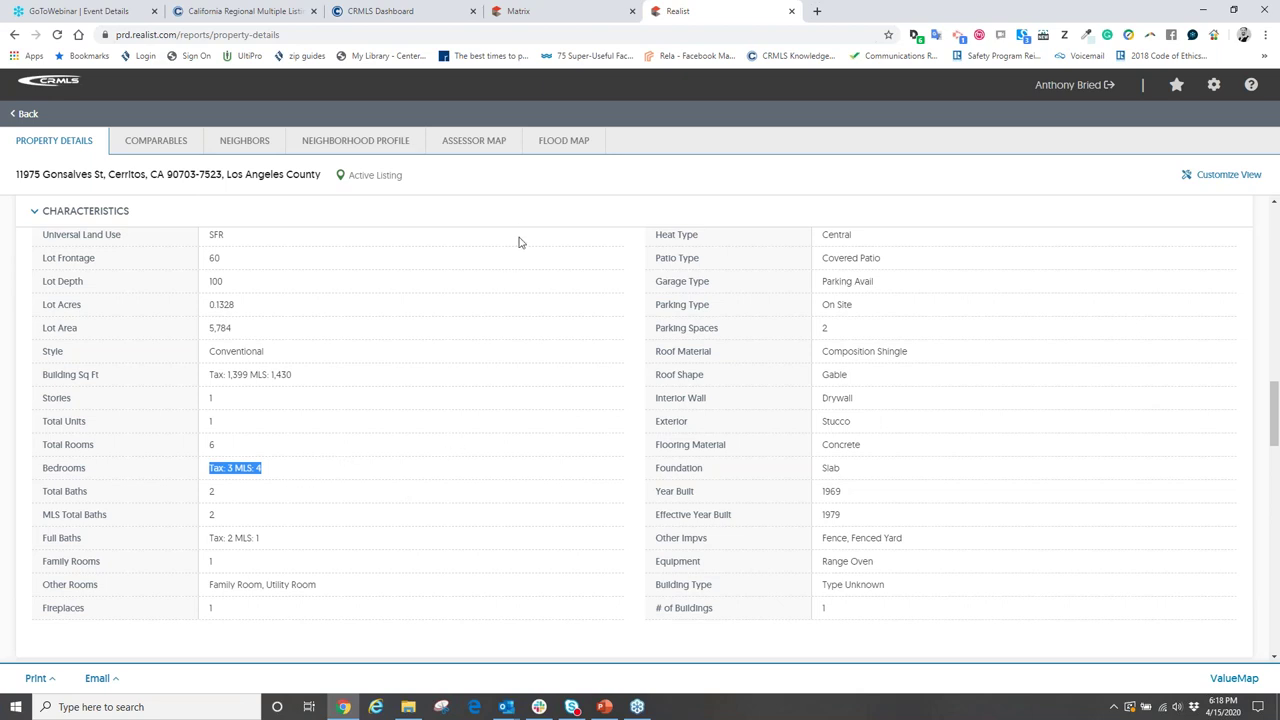
- Close the Realist property report and bring up Matrix's Residential Detail search form
left_click(791, 12)
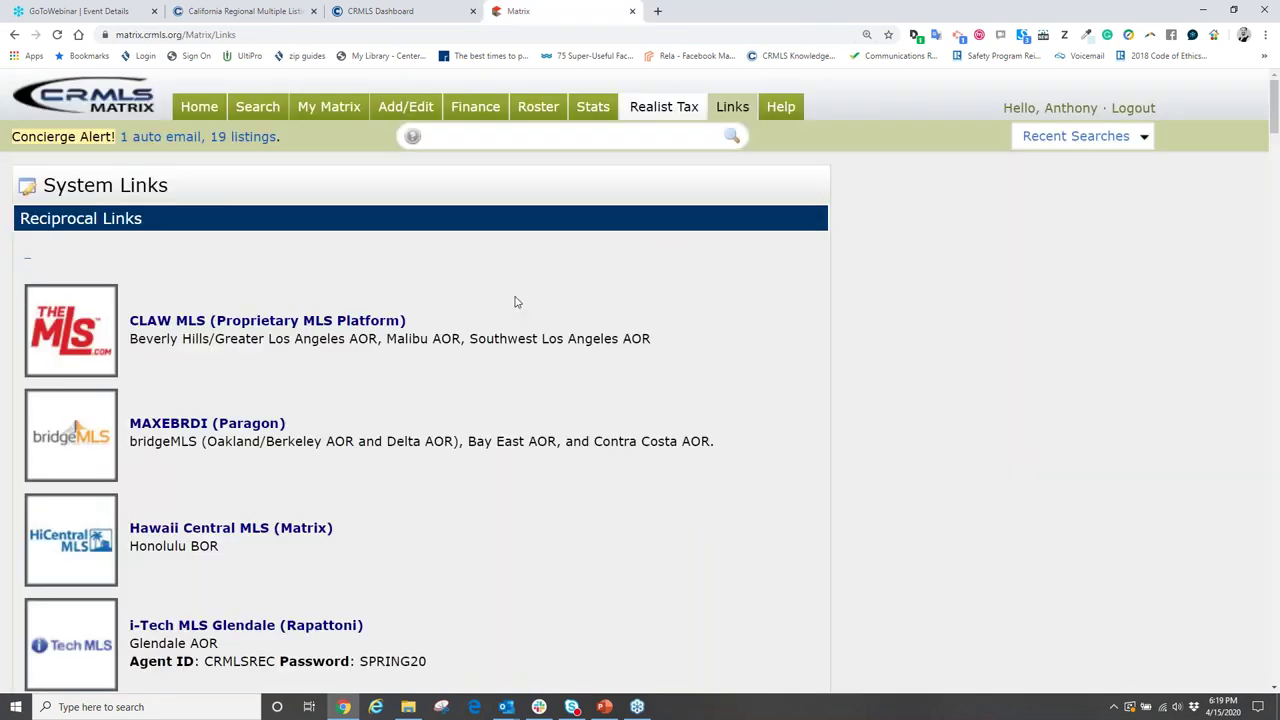
left_click(249, 110)
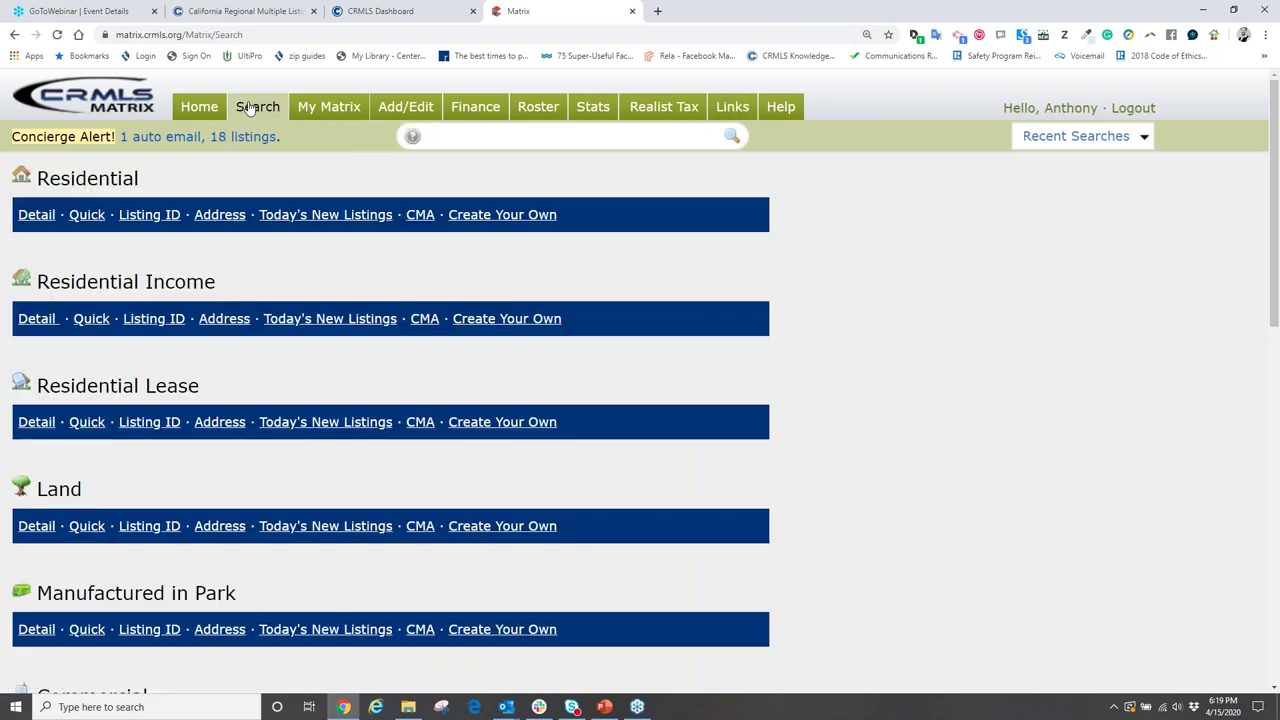
mouse_move(252, 112)
mouse_move(329, 106)
left_click(32, 216)
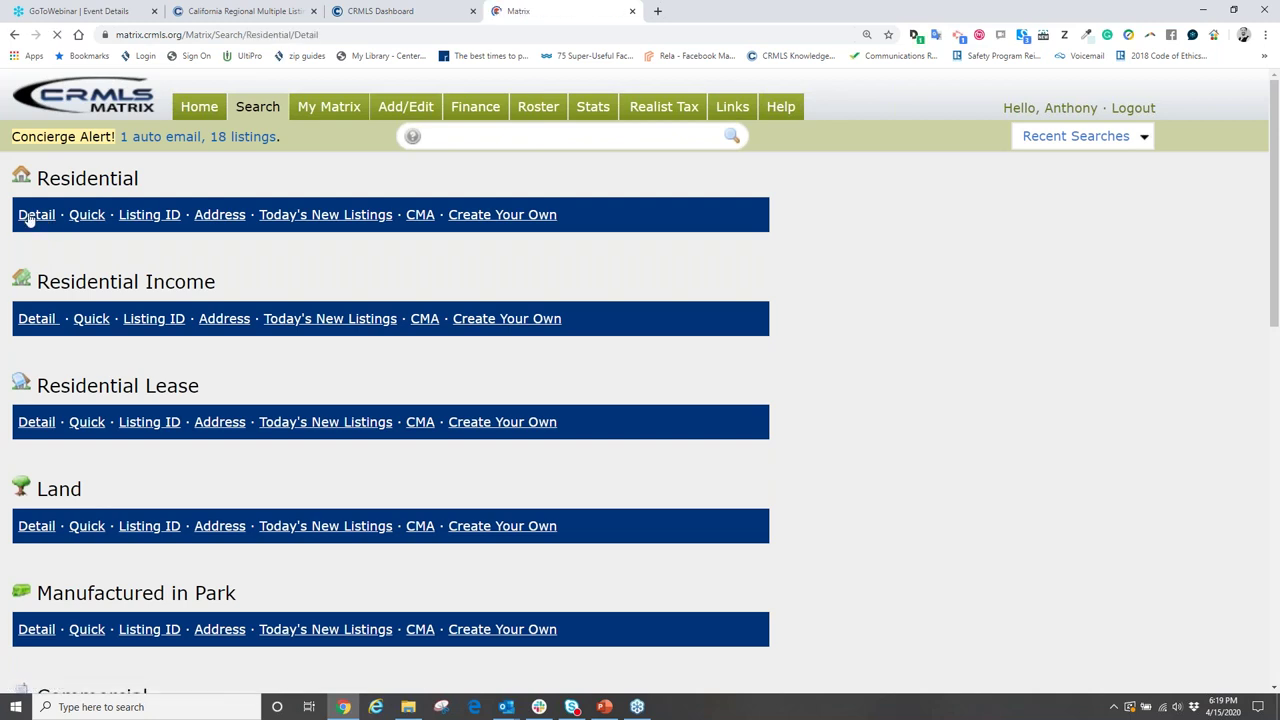
scroll(140, 345, "down", 2)
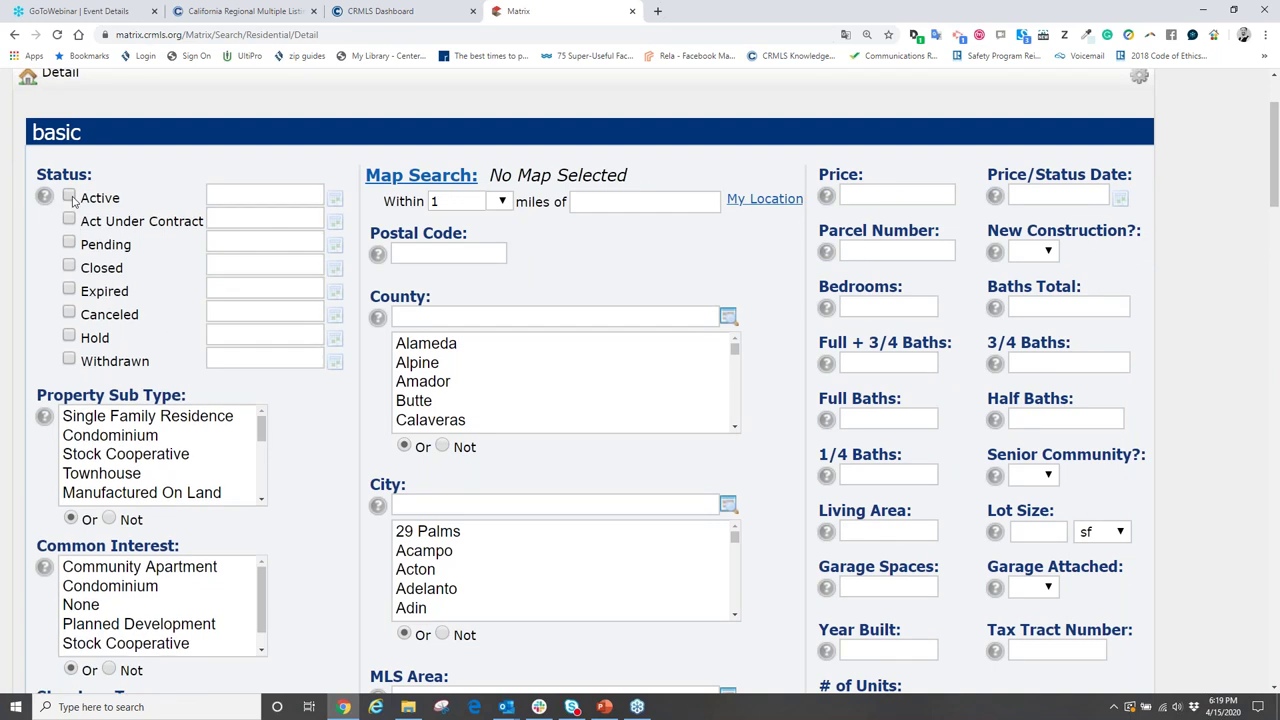
- Include Active, Act Under Contract, Pending and Closed listings in the search status
left_click(70, 198)
left_click(70, 220)
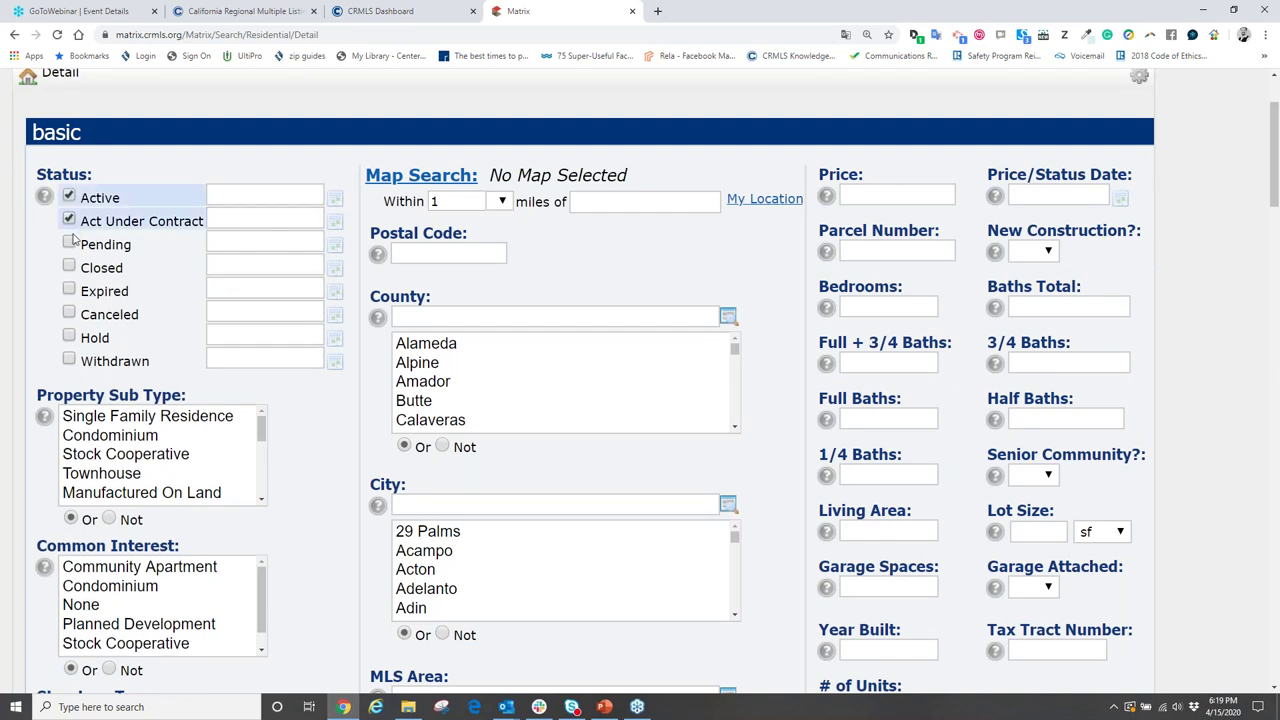
left_click(70, 241)
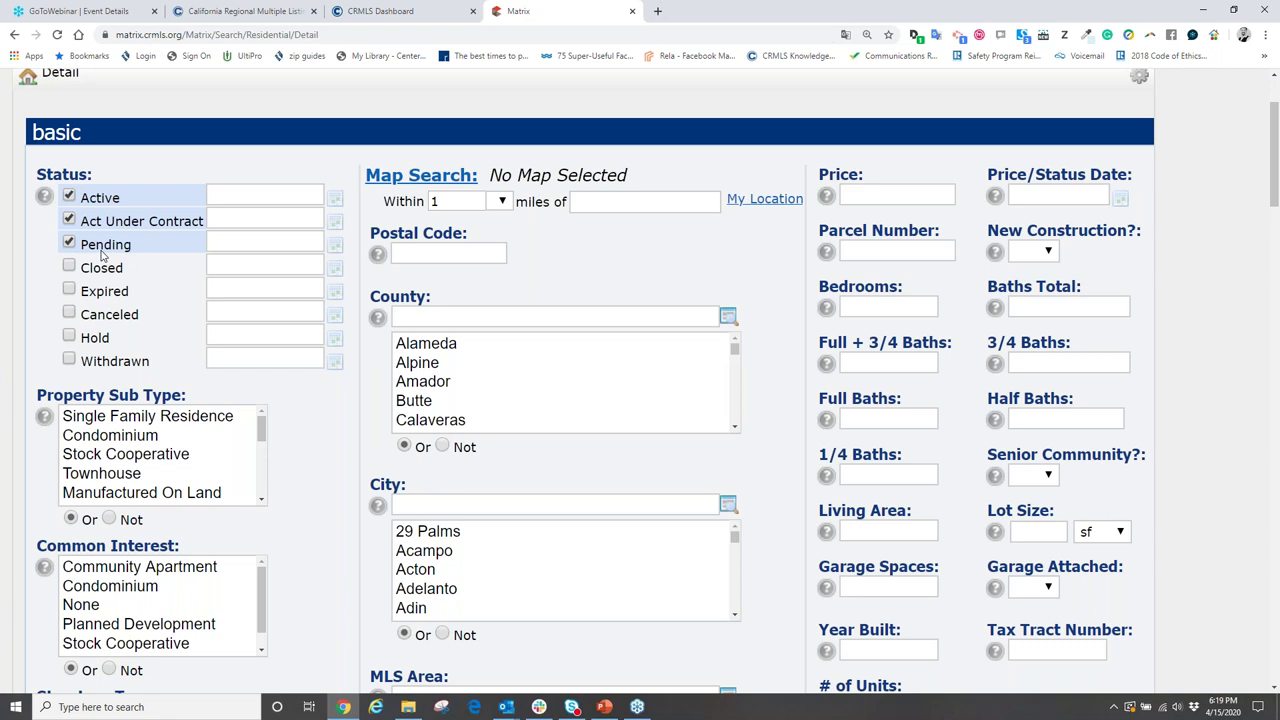
left_click(69, 266)
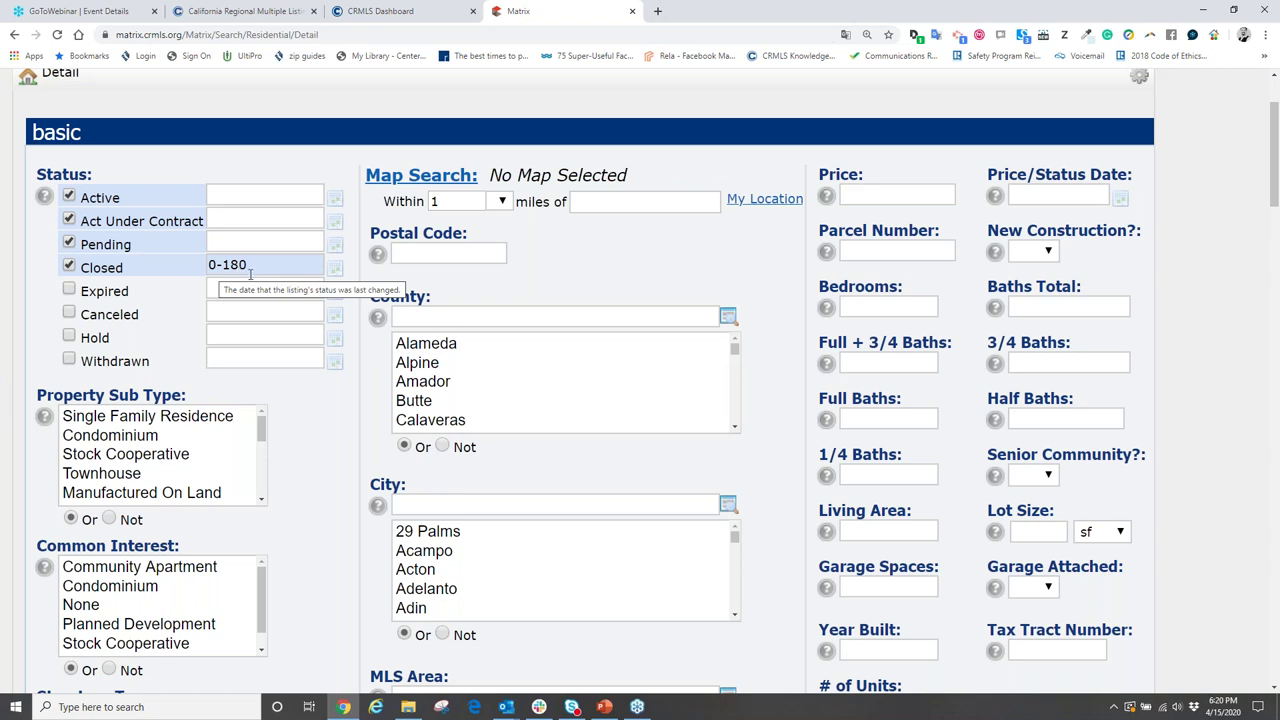
- Change the Closed range from 0-180 to 0-90 days and run the search
left_click(250, 267)
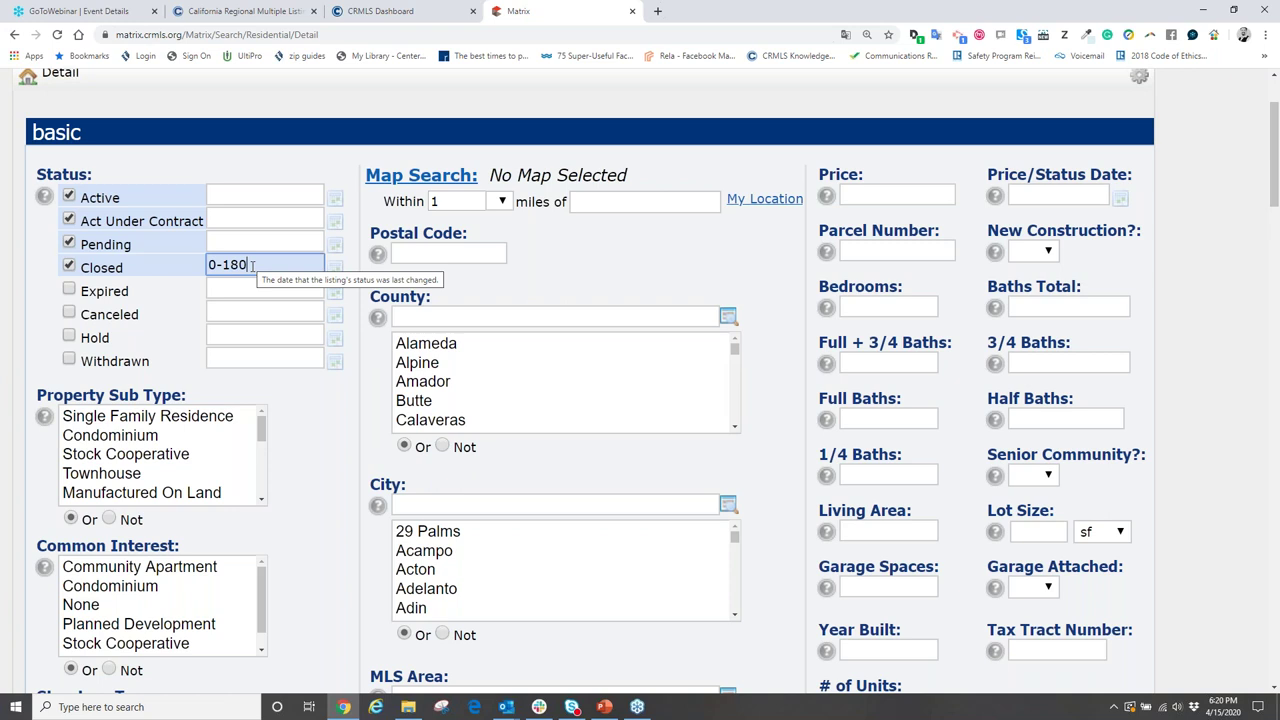
left_click(252, 265)
key("BackSpace")
key("BackSpace")
key("BackSpace")
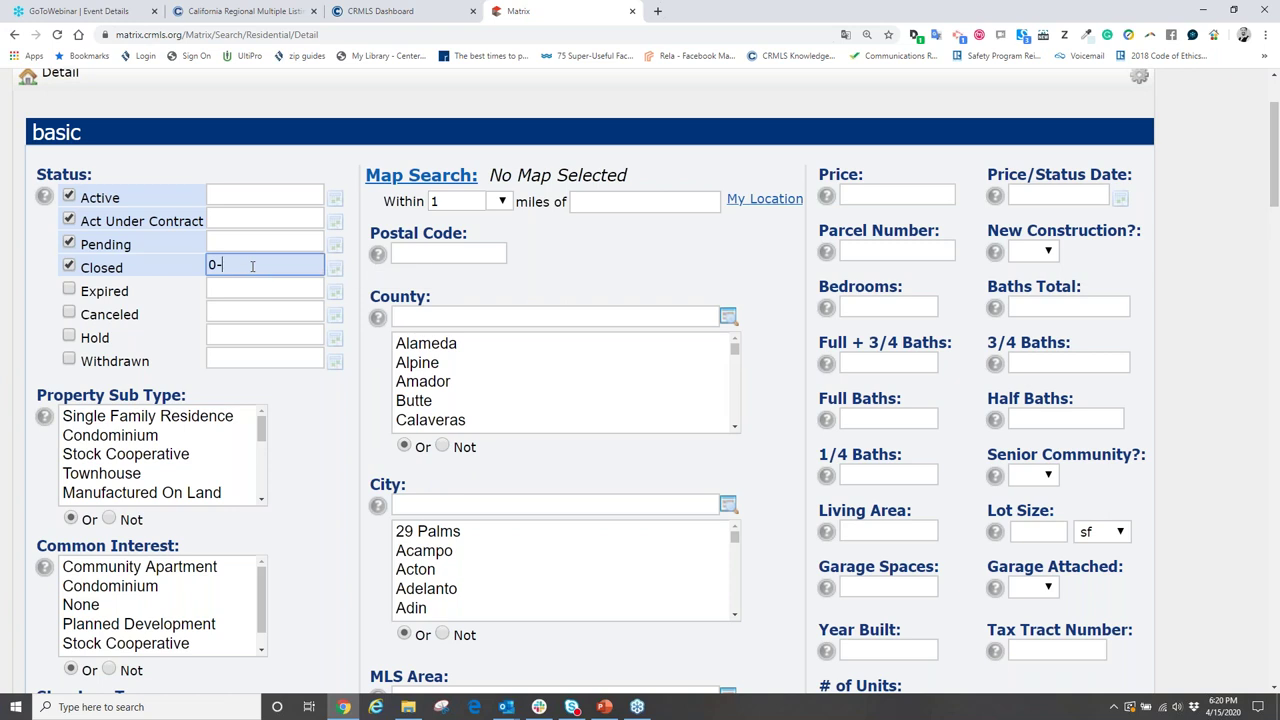
type("90")
key("BackSpace")
key("BackSpace")
type("90")
key("Return")
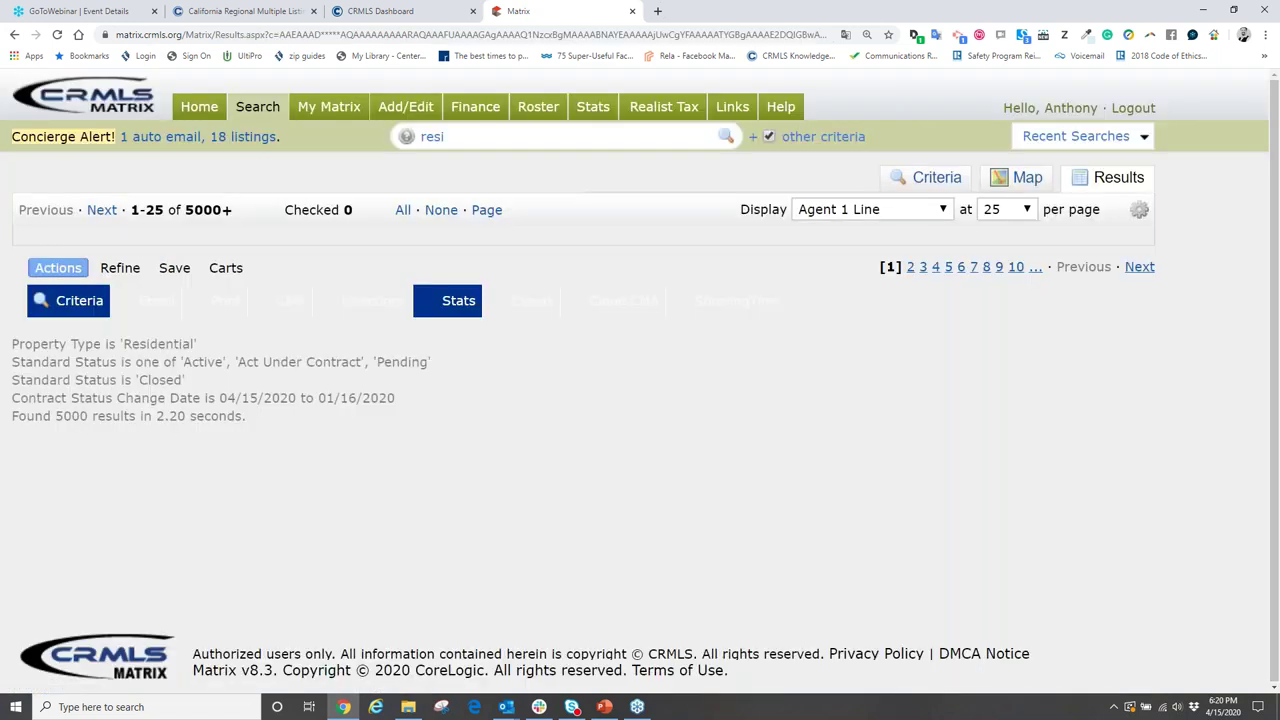
- Try Closed entries 60 and 01/01/2010-04/15/2020 in the criteria, then restore 0-90
left_click(925, 178)
left_click(239, 397)
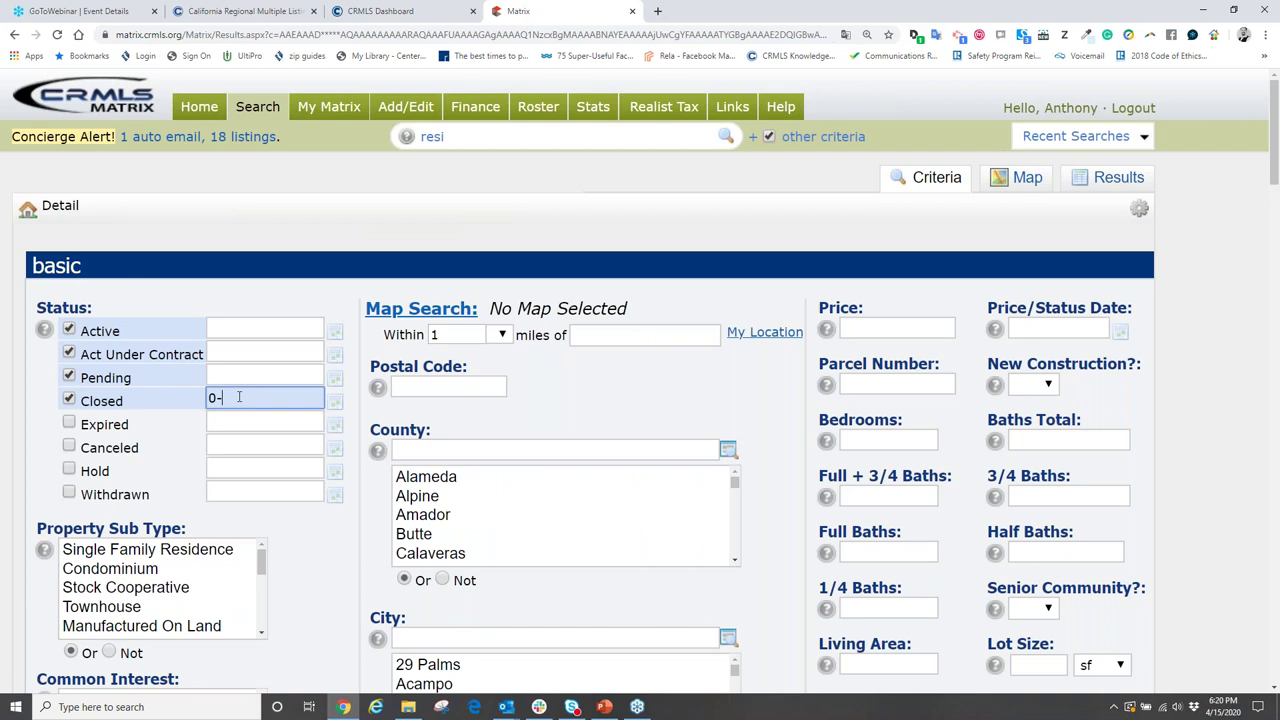
type("60")
key("BackSpace")
key("BackSpace")
type("3456")
left_click_drag(282, 400, 140, 392)
type("01/")
type("01/201")
type("0-")
type("04/0")
key("BackSpace")
type("15/2020")
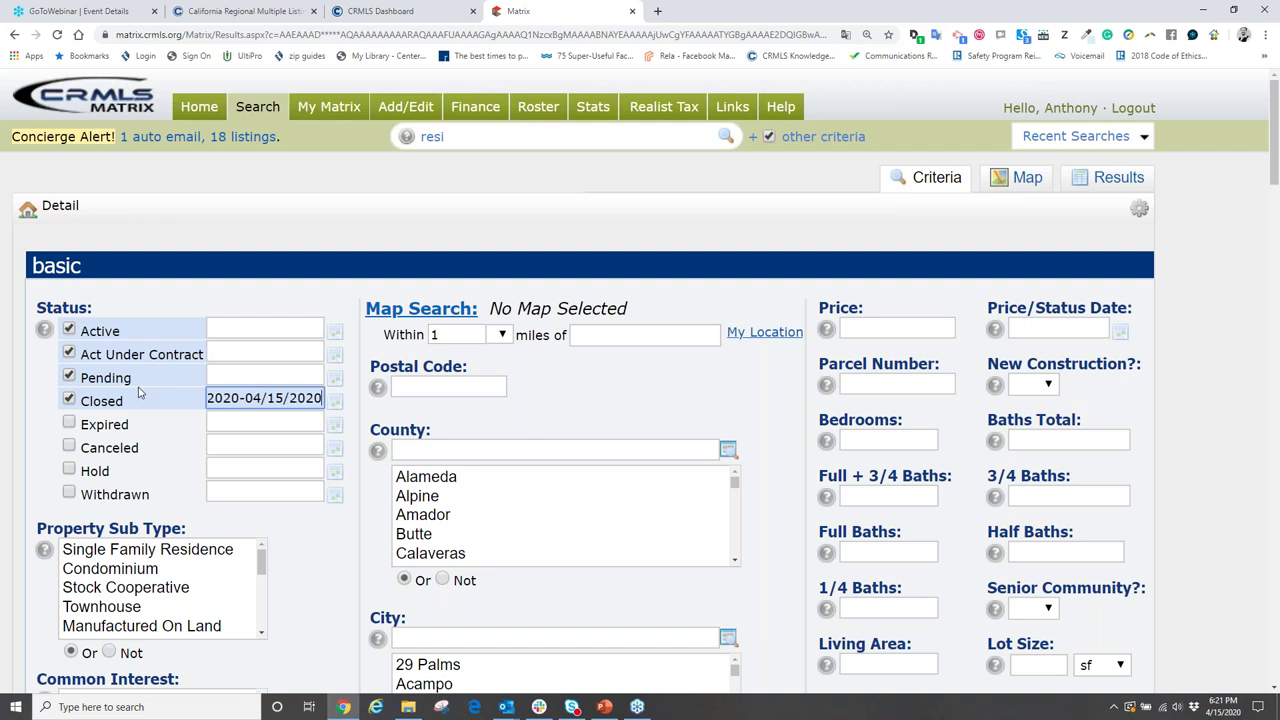
key("BackSpace")
key("BackSpace")
key("BackSpace")
key("BackSpace")
key("BackSpace")
key("BackSpace")
key("BackSpace")
key("BackSpace")
key("BackSpace")
key("BackSpace")
key("BackSpace")
key("BackSpace")
key("BackSpace")
key("BackSpace")
key("BackSpace")
key("BackSpace")
key("BackSpace")
key("BackSpace")
key("BackSpace")
key("BackSpace")
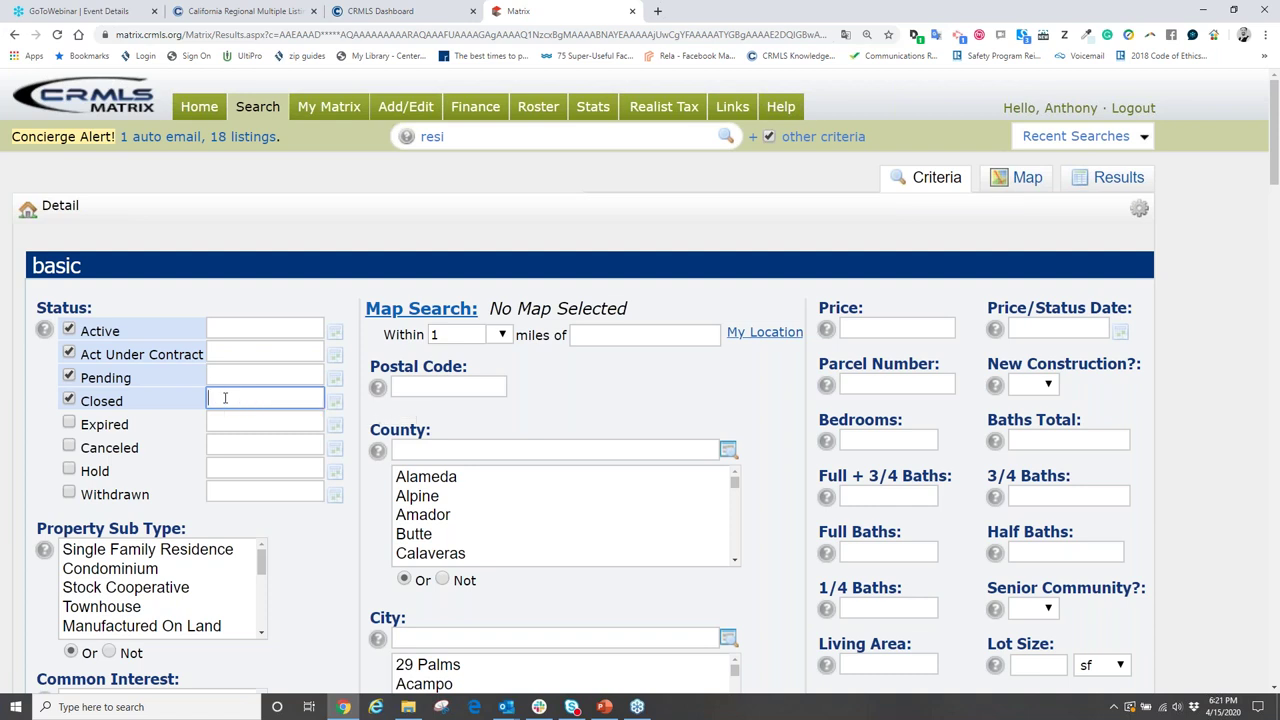
type("0-90")
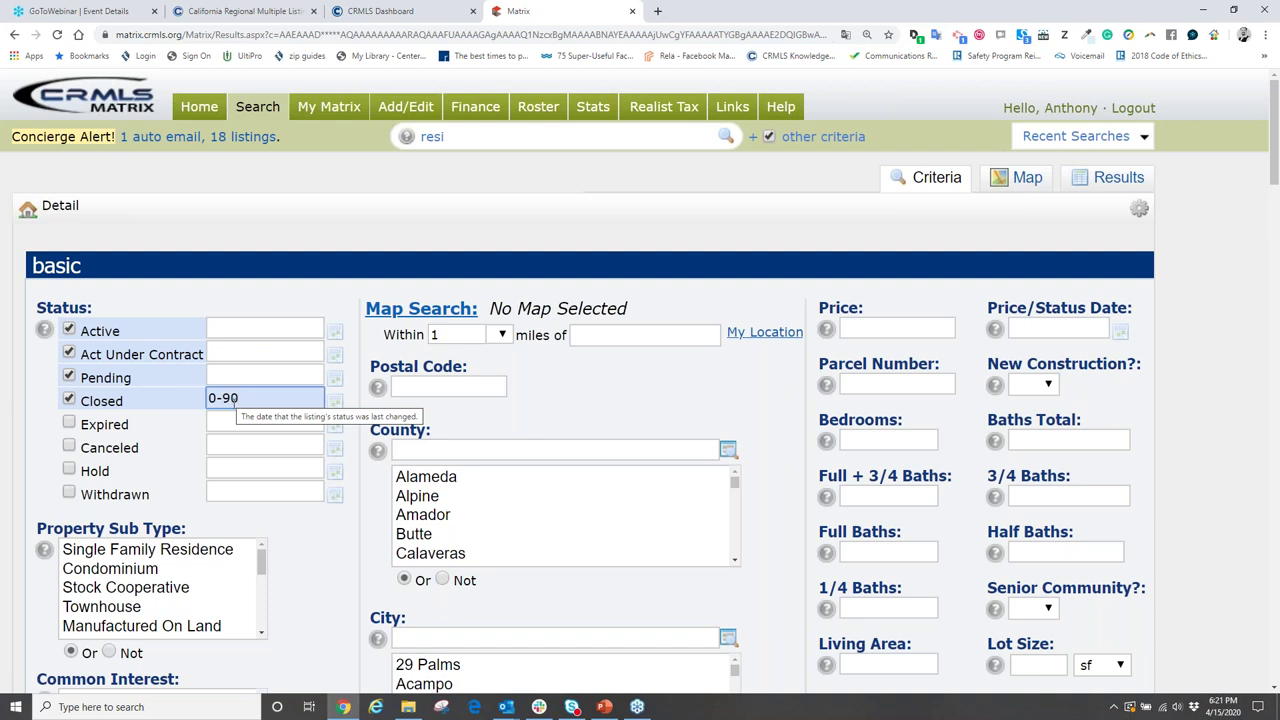
- Show the 0-90 day search results on the Map view
left_click(1084, 40)
left_click(758, 408)
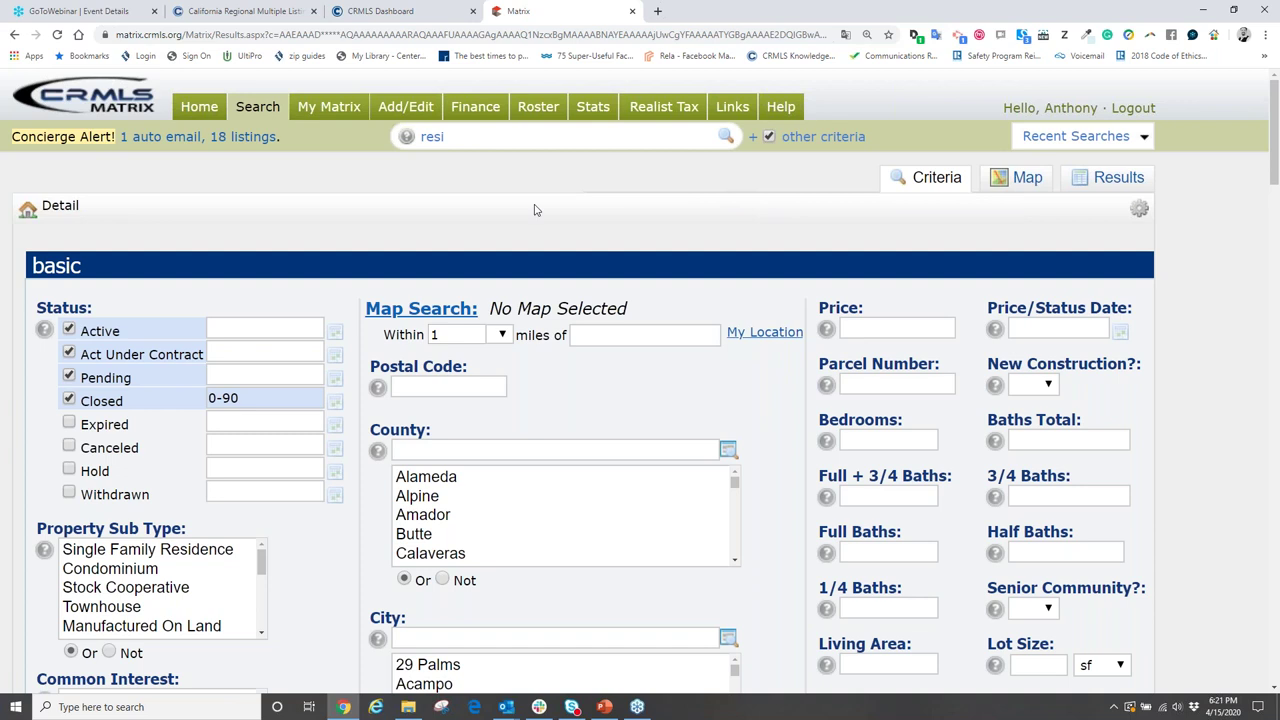
left_click(1025, 180)
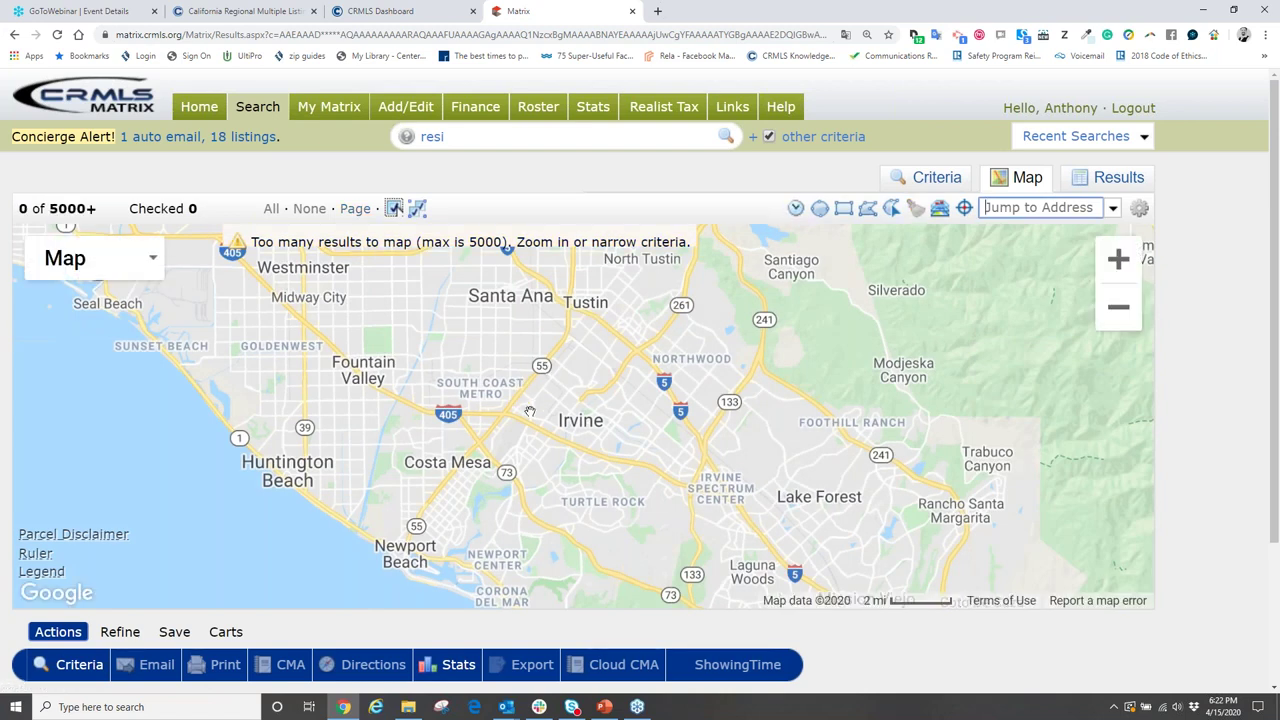
- Return to the Criteria form and browse the County, City and MLS Area filters
left_click(935, 178)
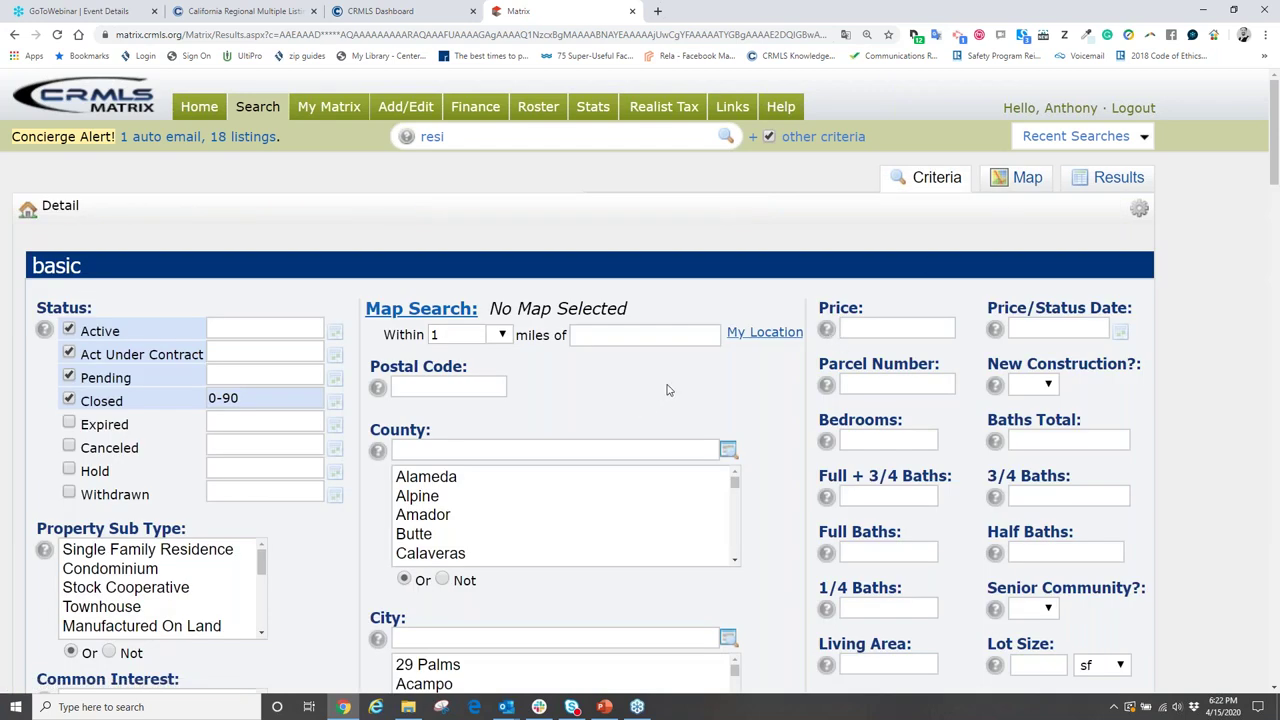
scroll(680, 383, "down", 3)
left_click(513, 250)
scroll(509, 378, "down", 3)
left_click(512, 238)
scroll(543, 300, "down", 2)
left_click(551, 424)
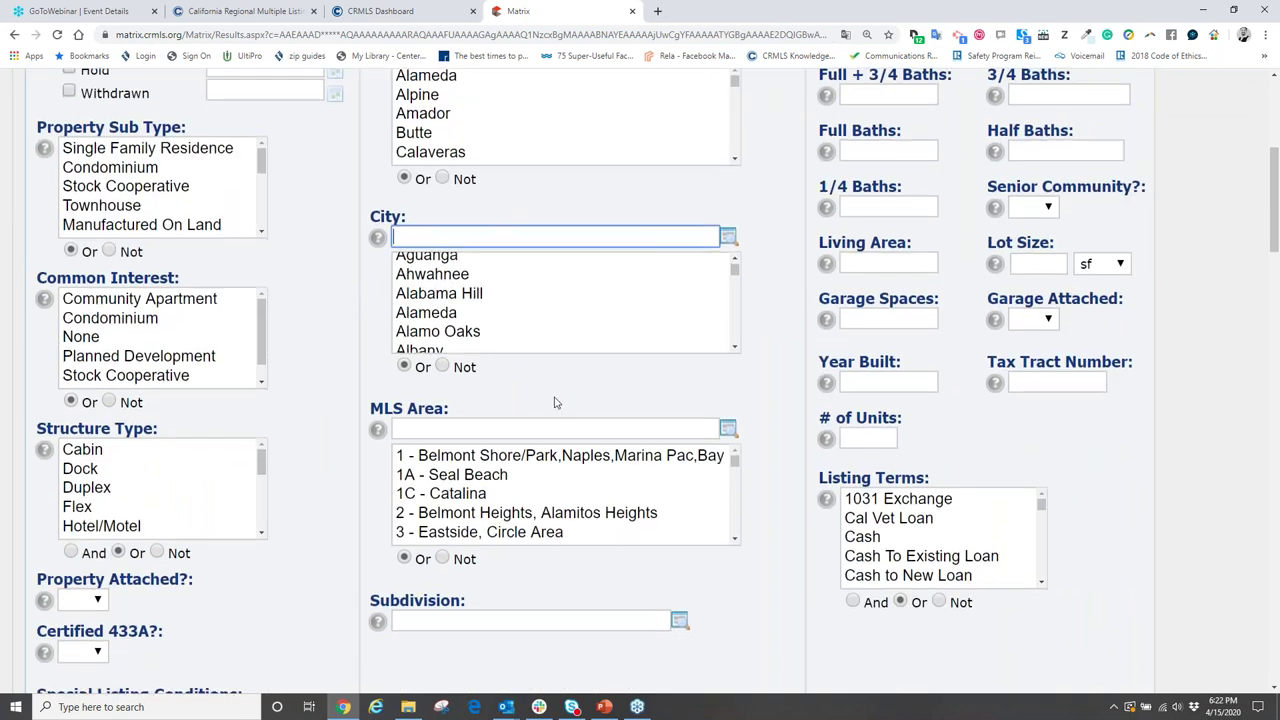
scroll(552, 412, "down", 2)
- Open and close the Subdivision lookup, then zoom the page to 200%
left_click(679, 488)
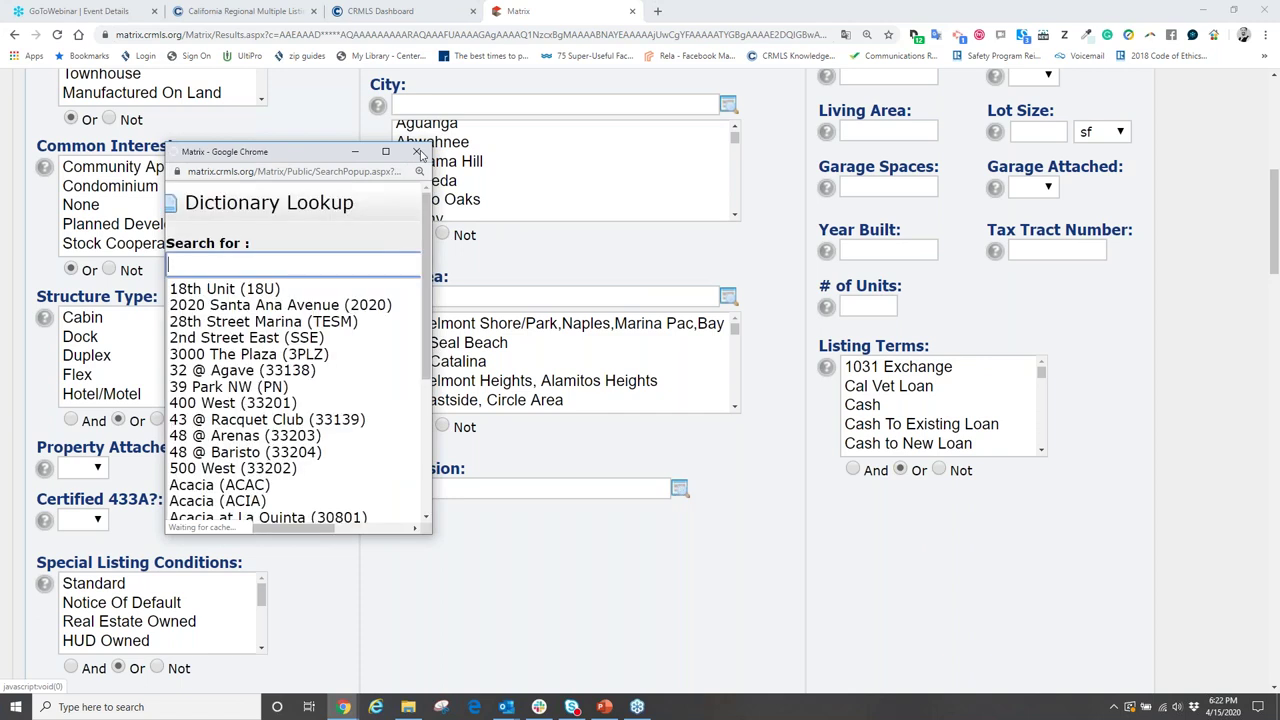
left_click(416, 151)
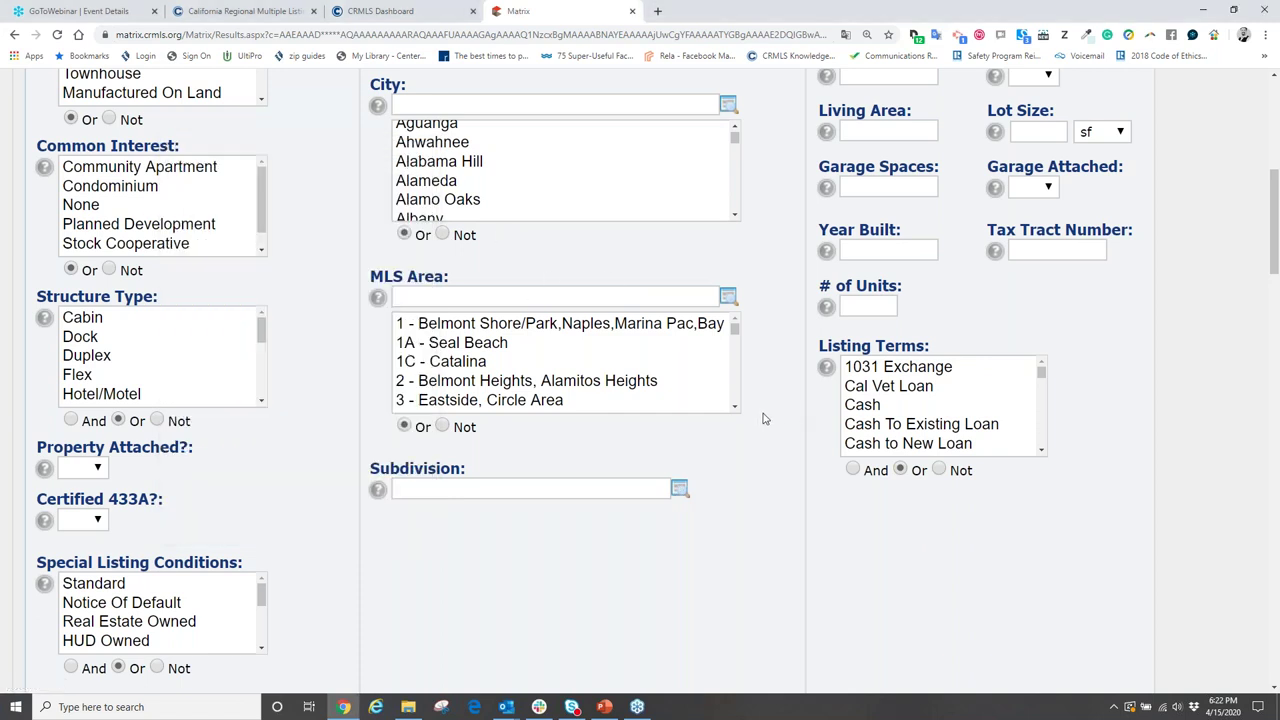
scroll(763, 418, "up", 5)
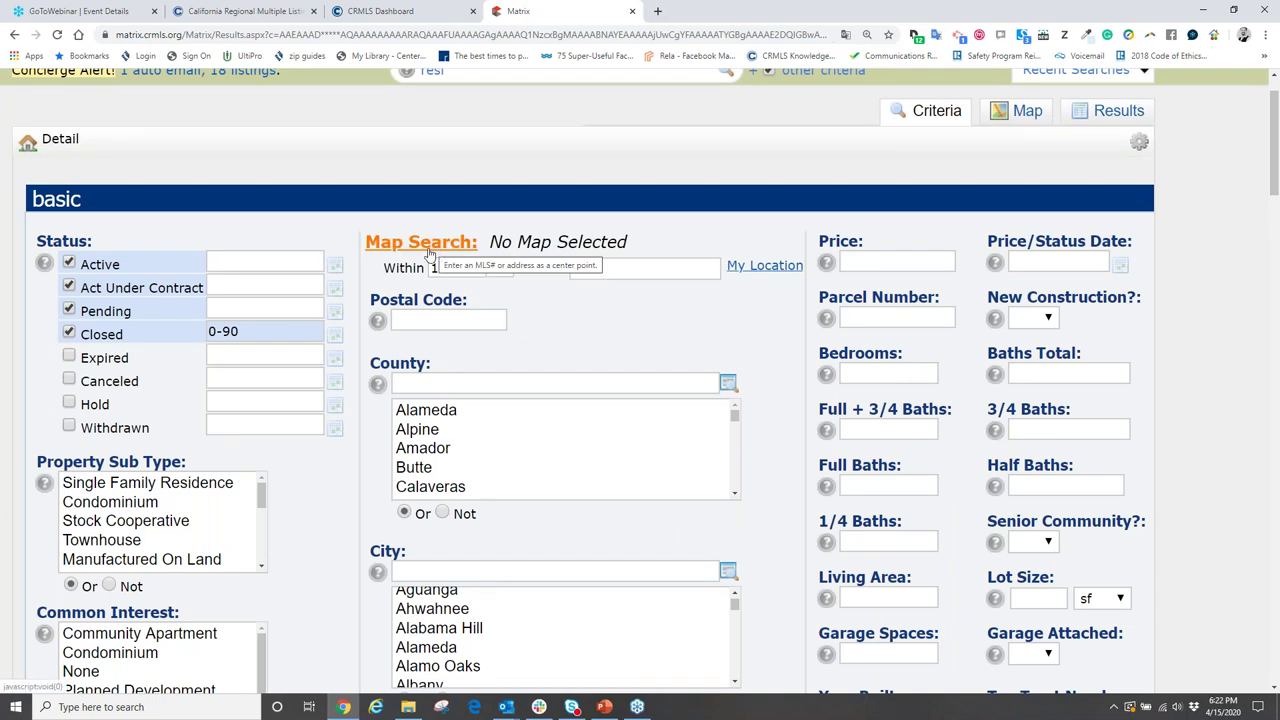
key("ctrl+plus")
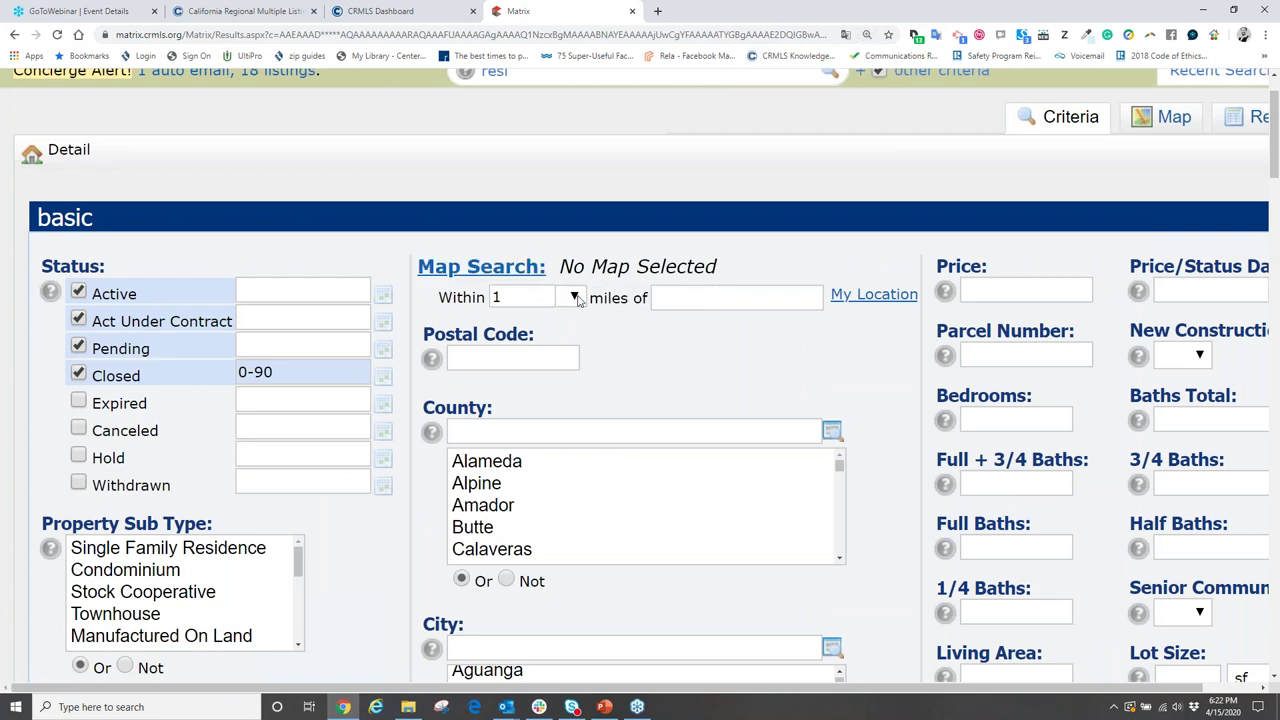
left_click(673, 298)
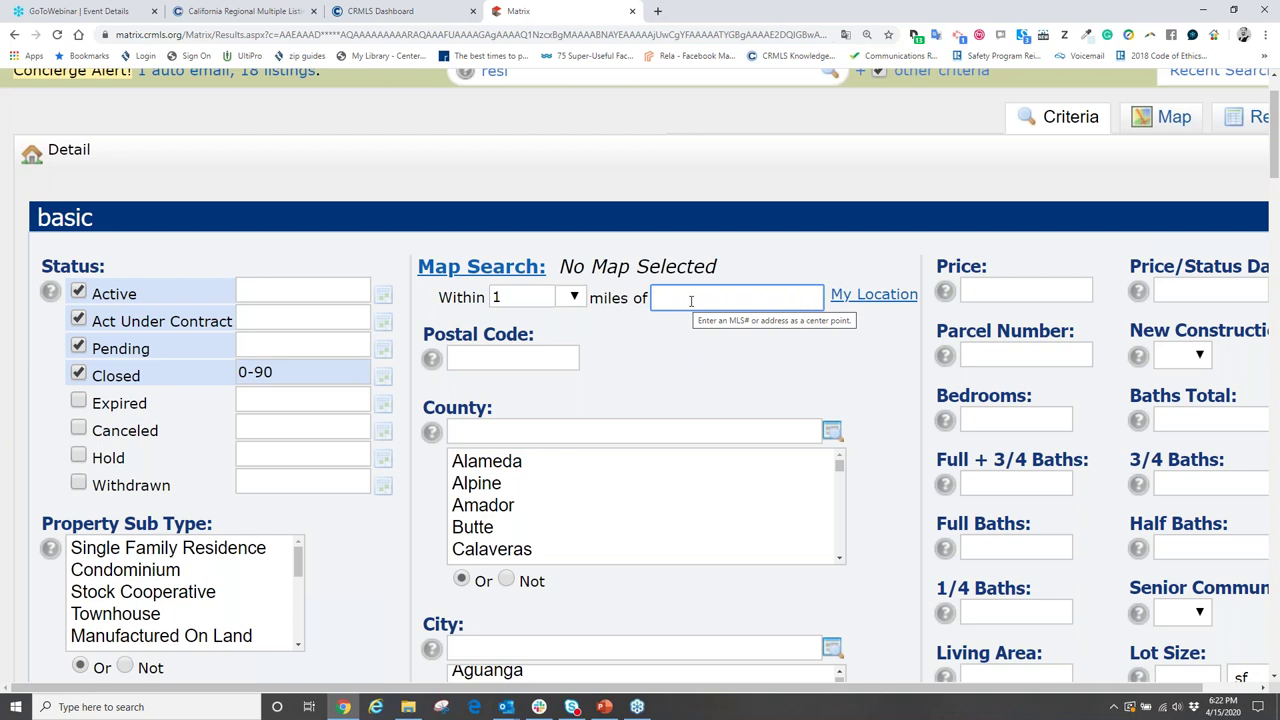
left_click(455, 297)
left_click_drag(455, 297, 728, 357)
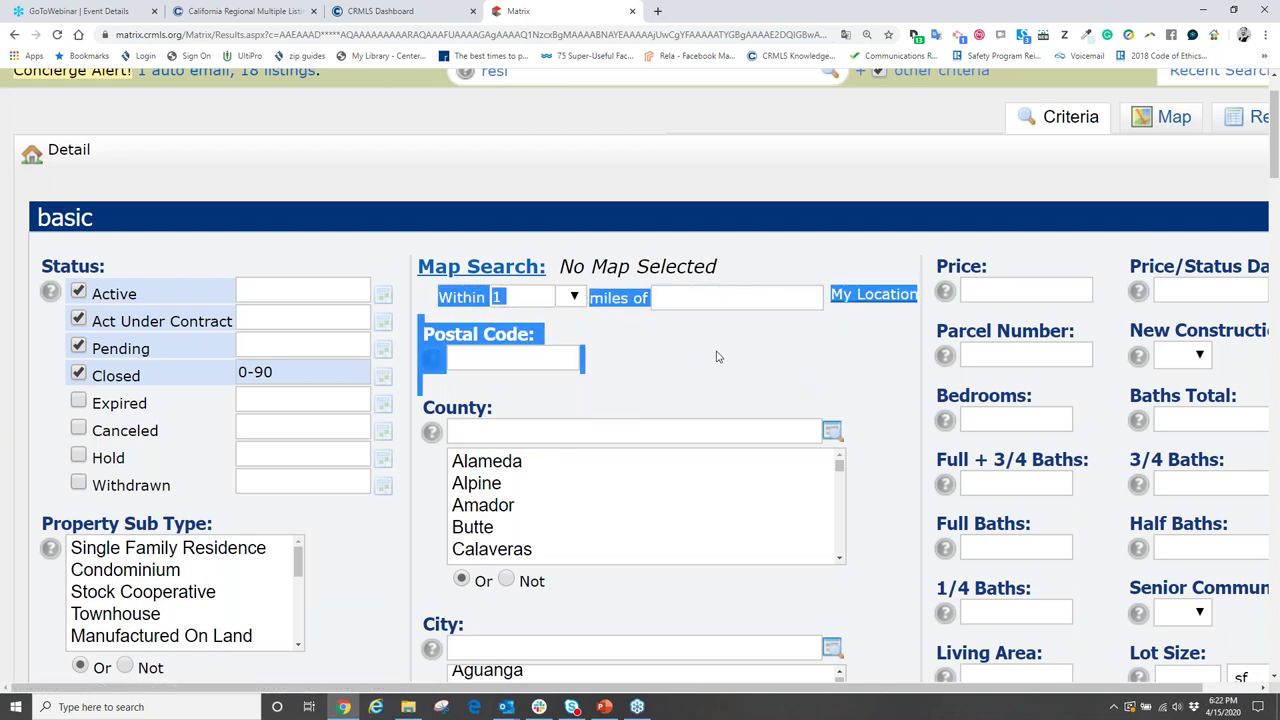
left_click(630, 352)
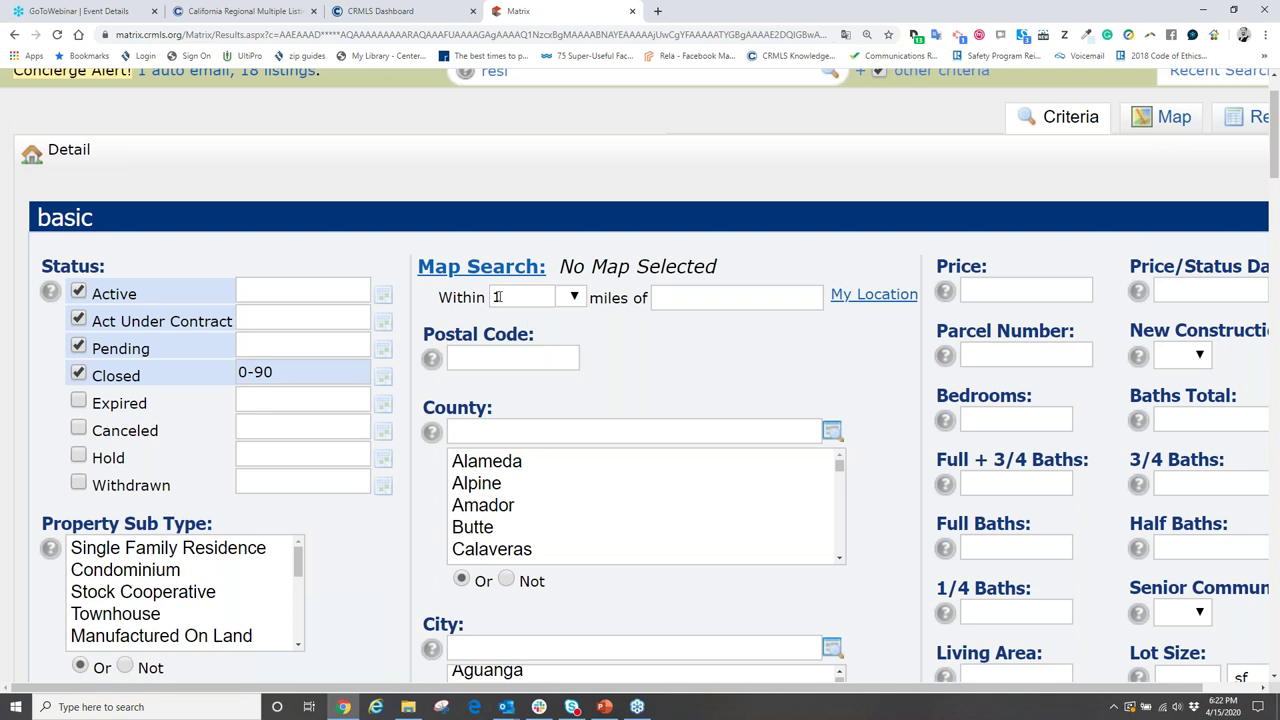
left_click(683, 297)
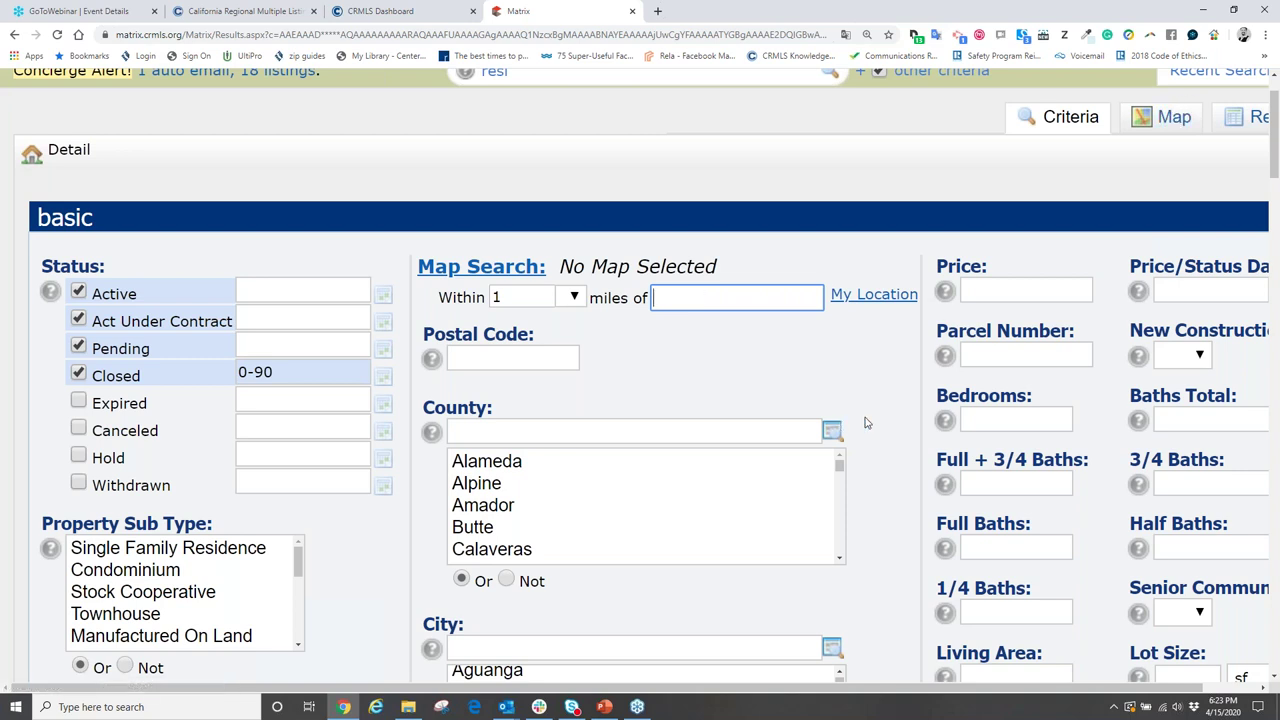
scroll(845, 425, "down", 3)
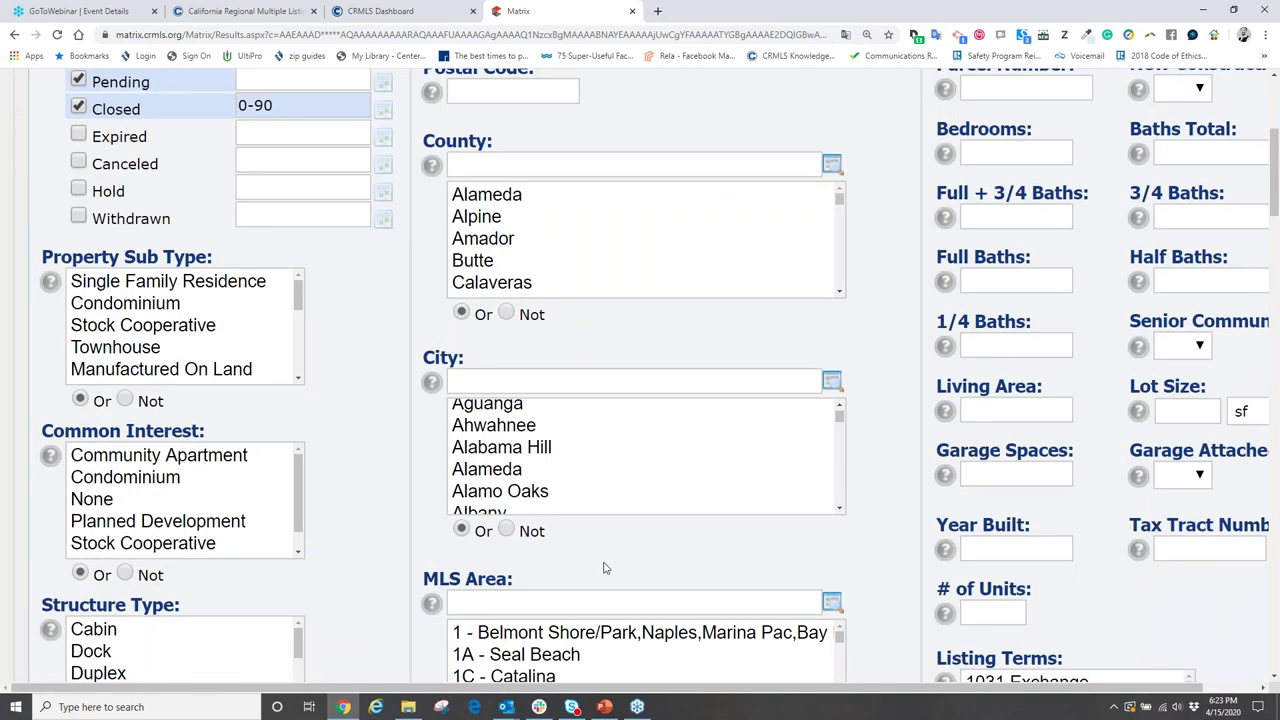
scroll(880, 450, "up", 5)
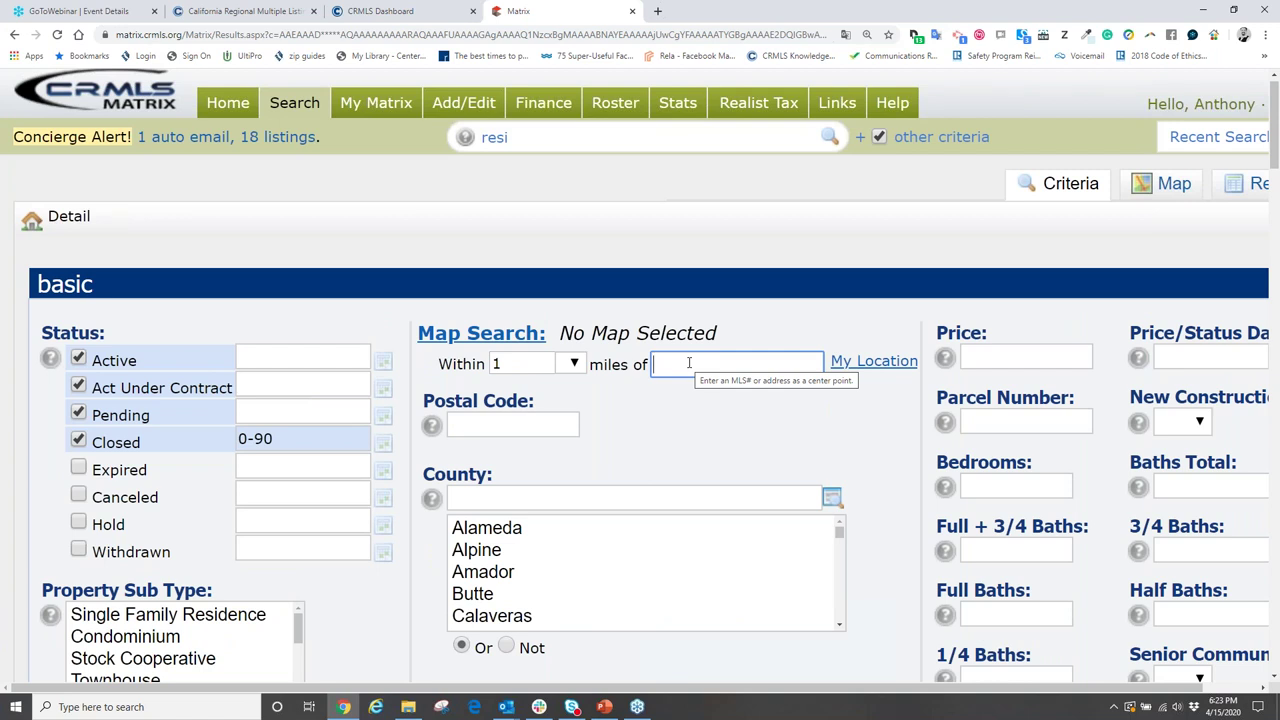
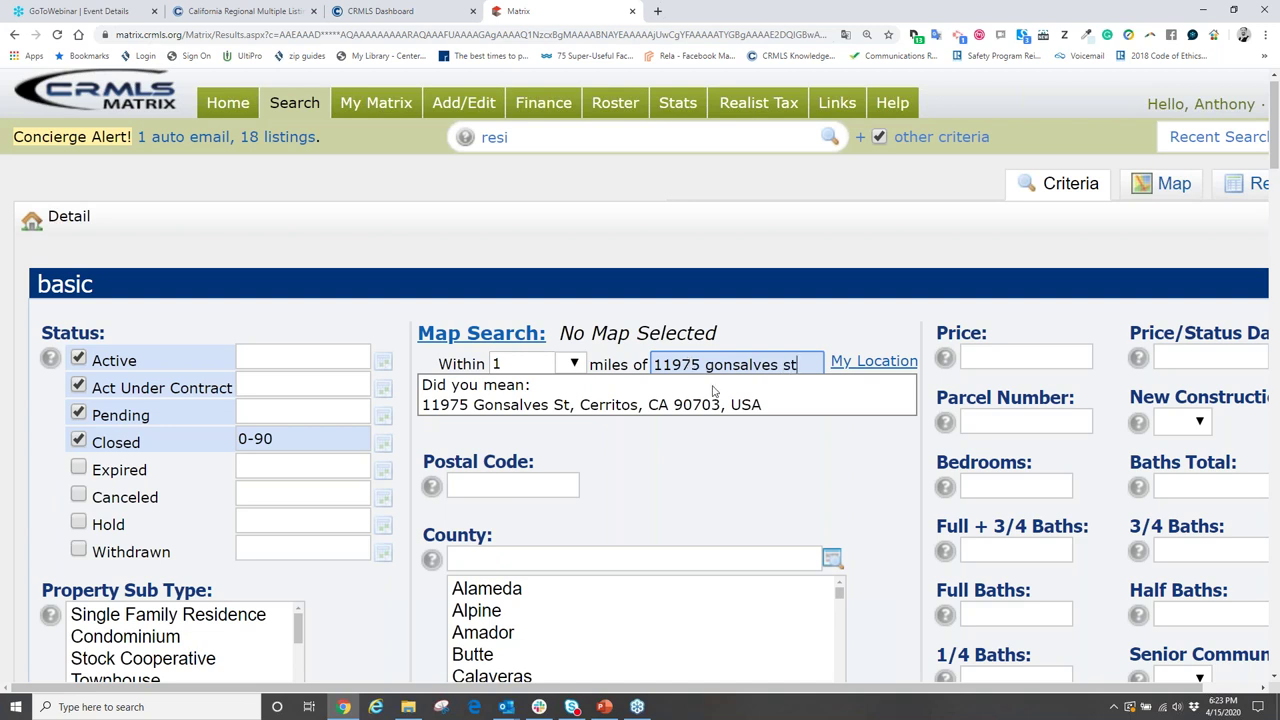
- Enter the subject property's street address as the radius center and accept the suggested match
left_click(607, 404)
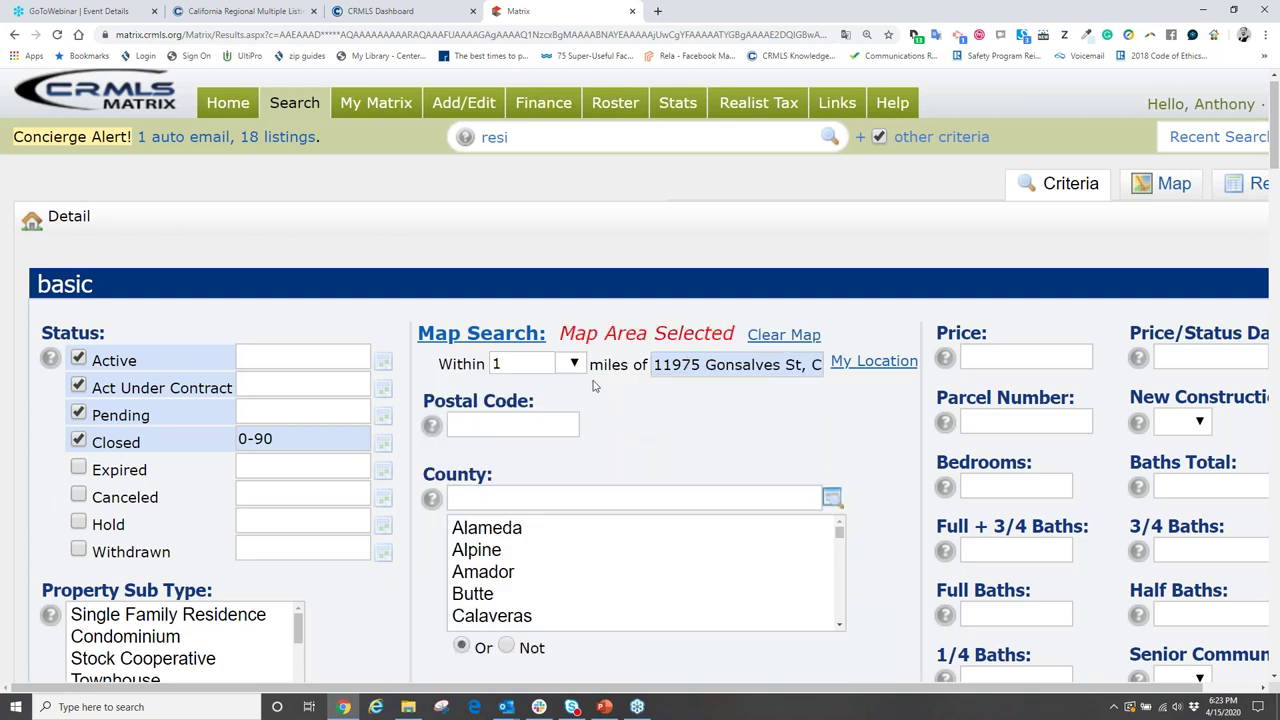
left_click(574, 365)
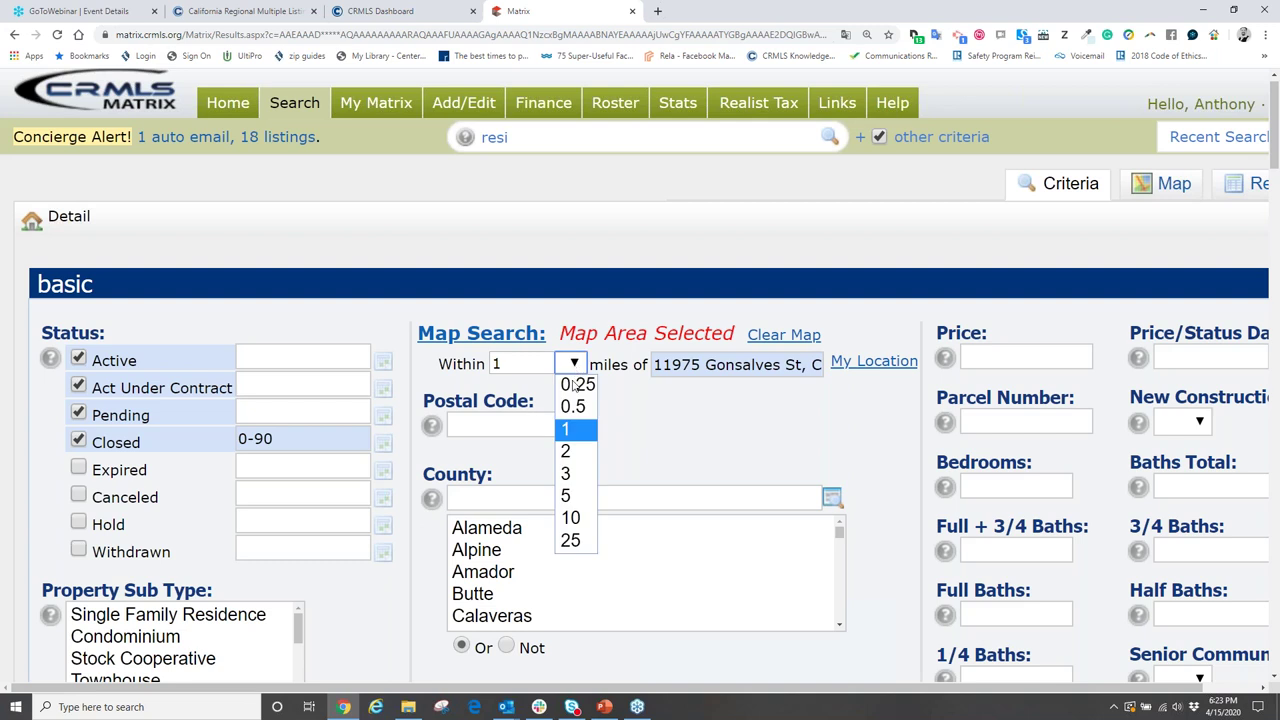
- Set the map search radius to 1 mile, after trying 0.25 and 25 miles
left_click(577, 386)
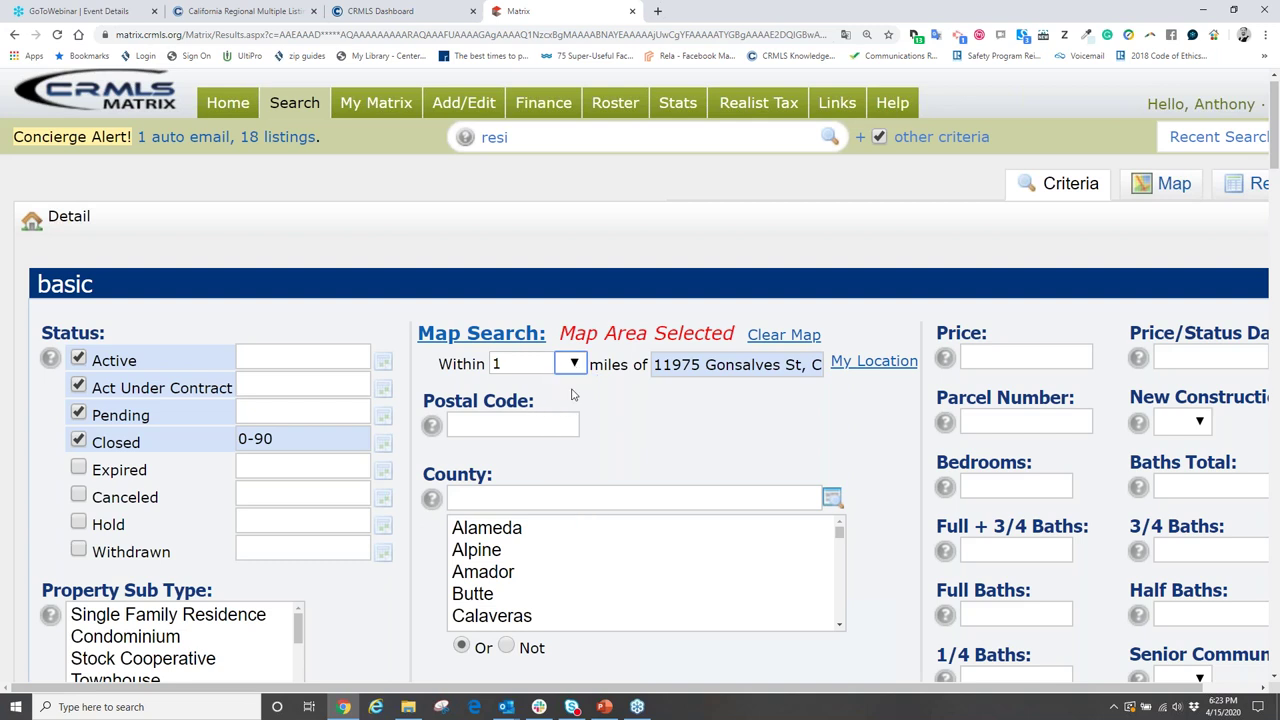
left_click(574, 365)
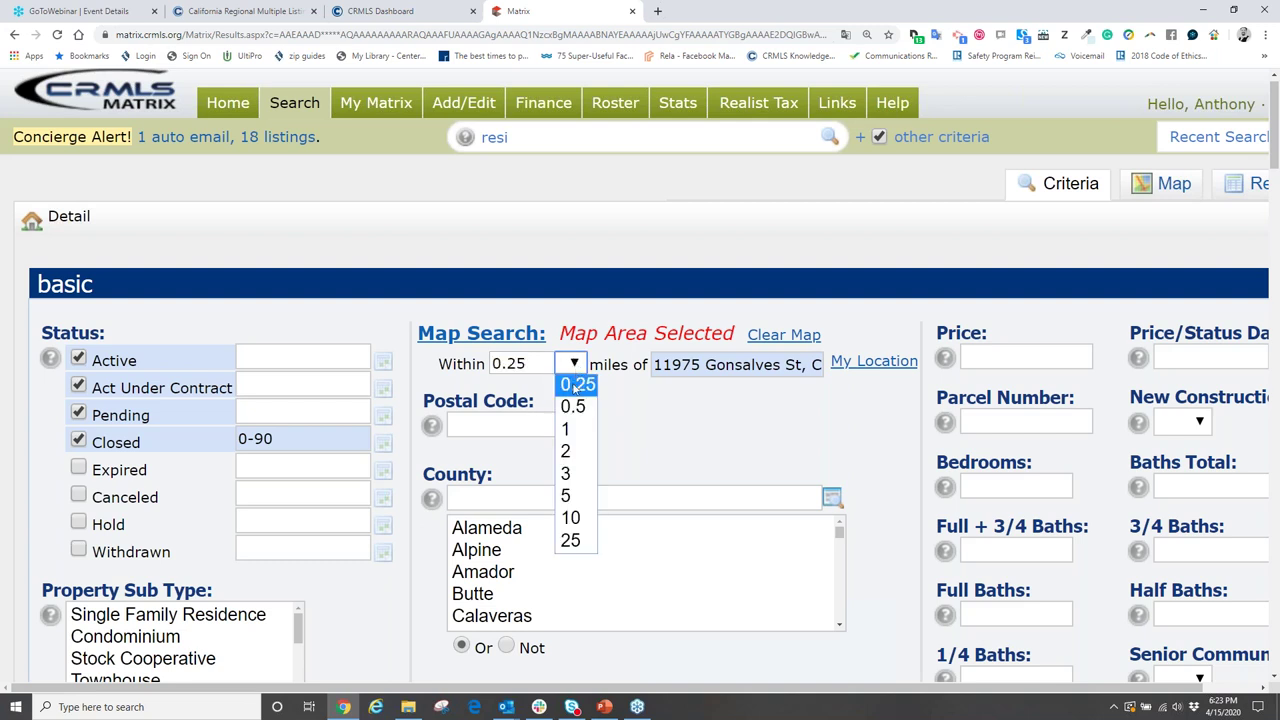
left_click(581, 540)
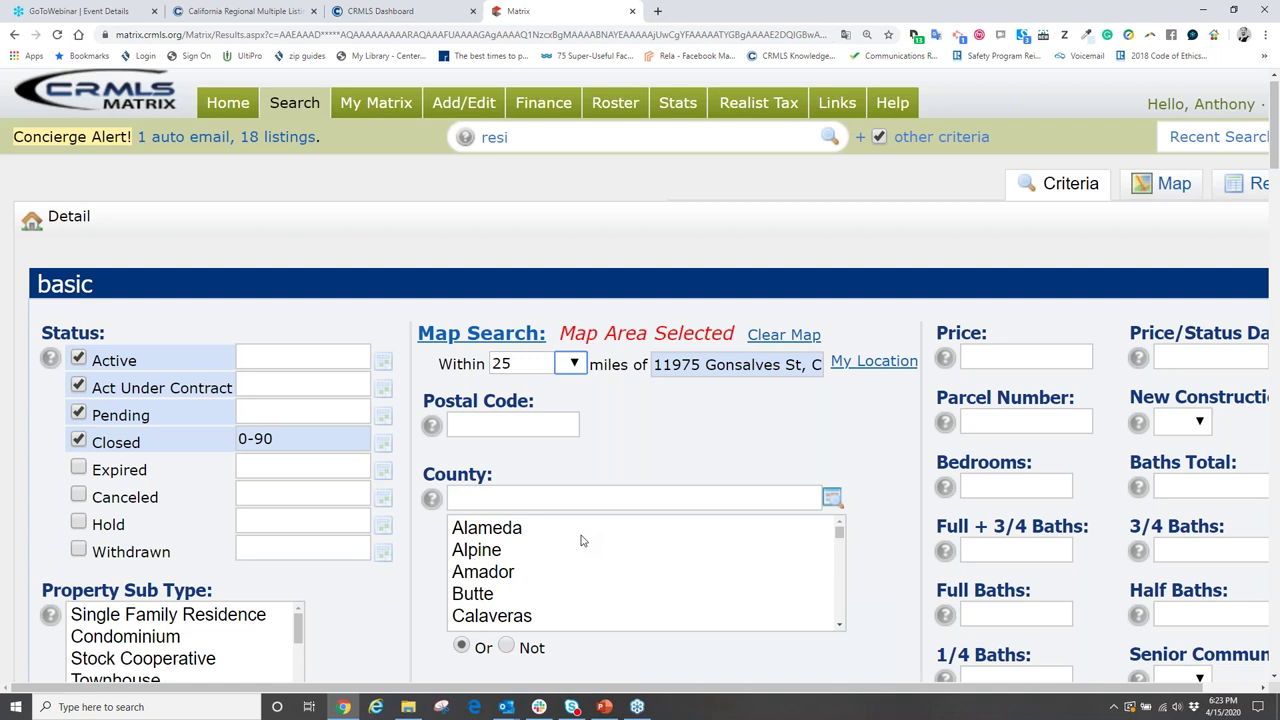
left_click(574, 366)
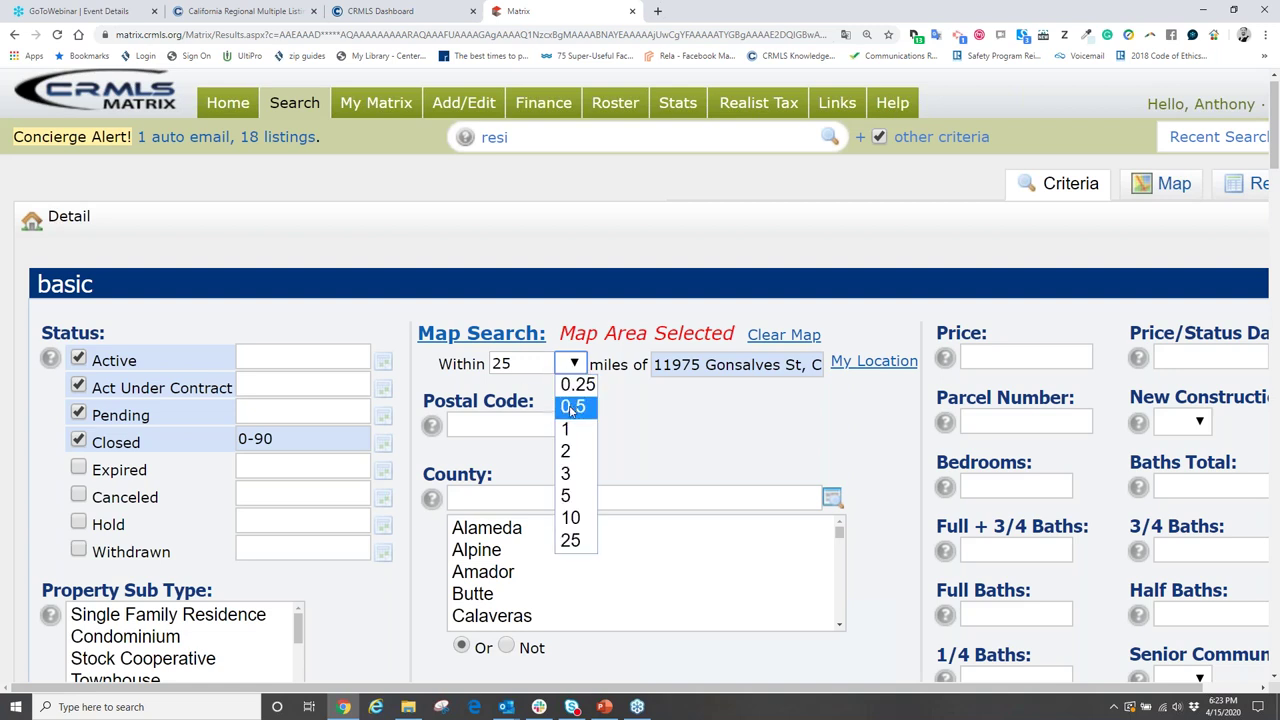
left_click(567, 428)
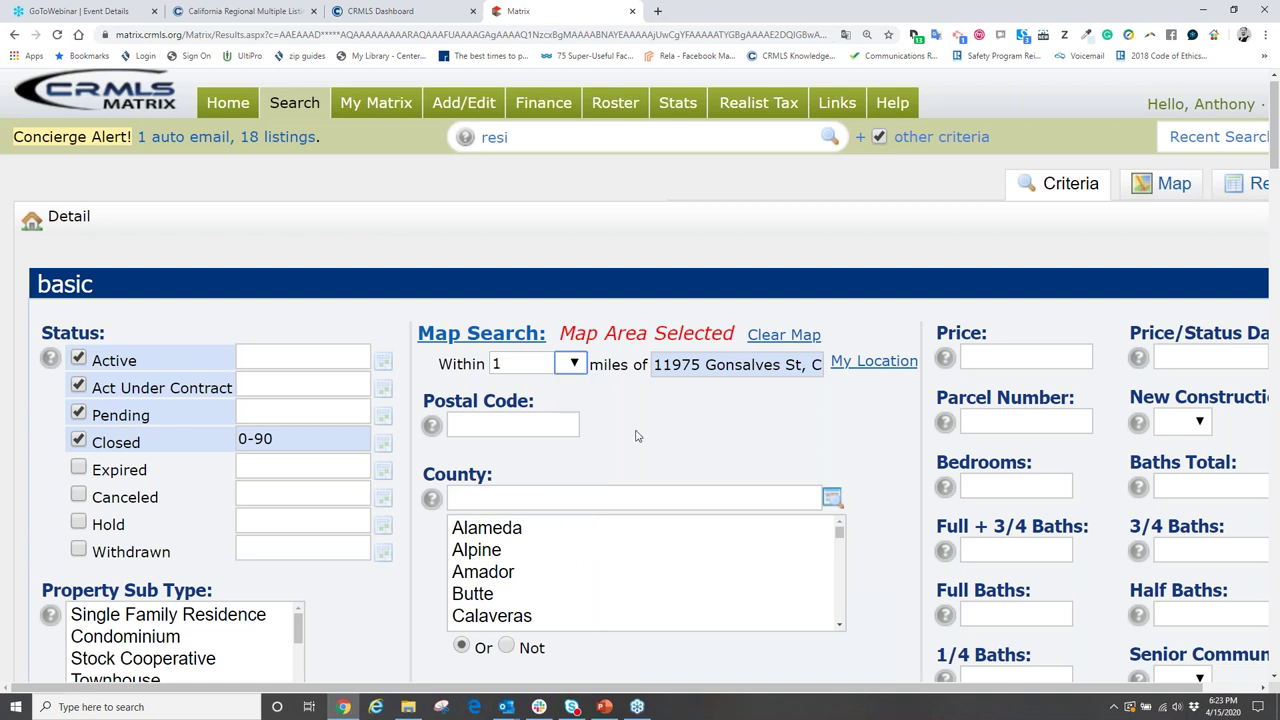
left_click(574, 366)
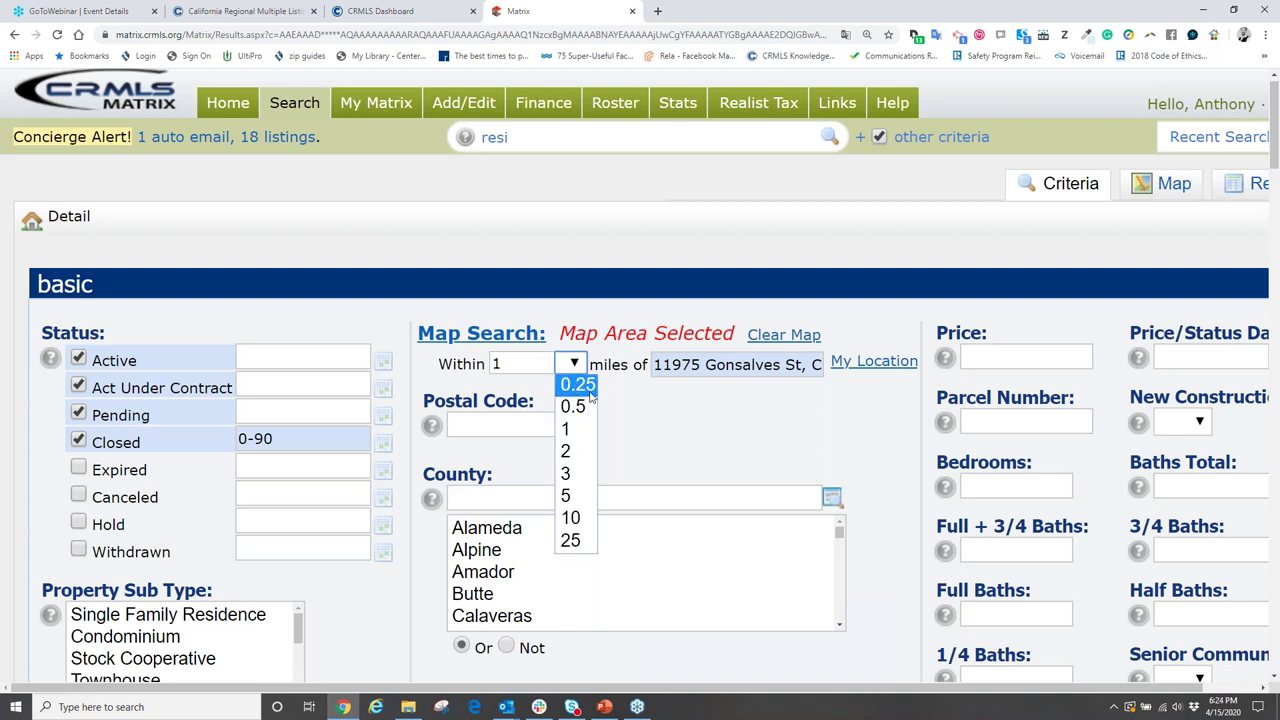
left_click(577, 424)
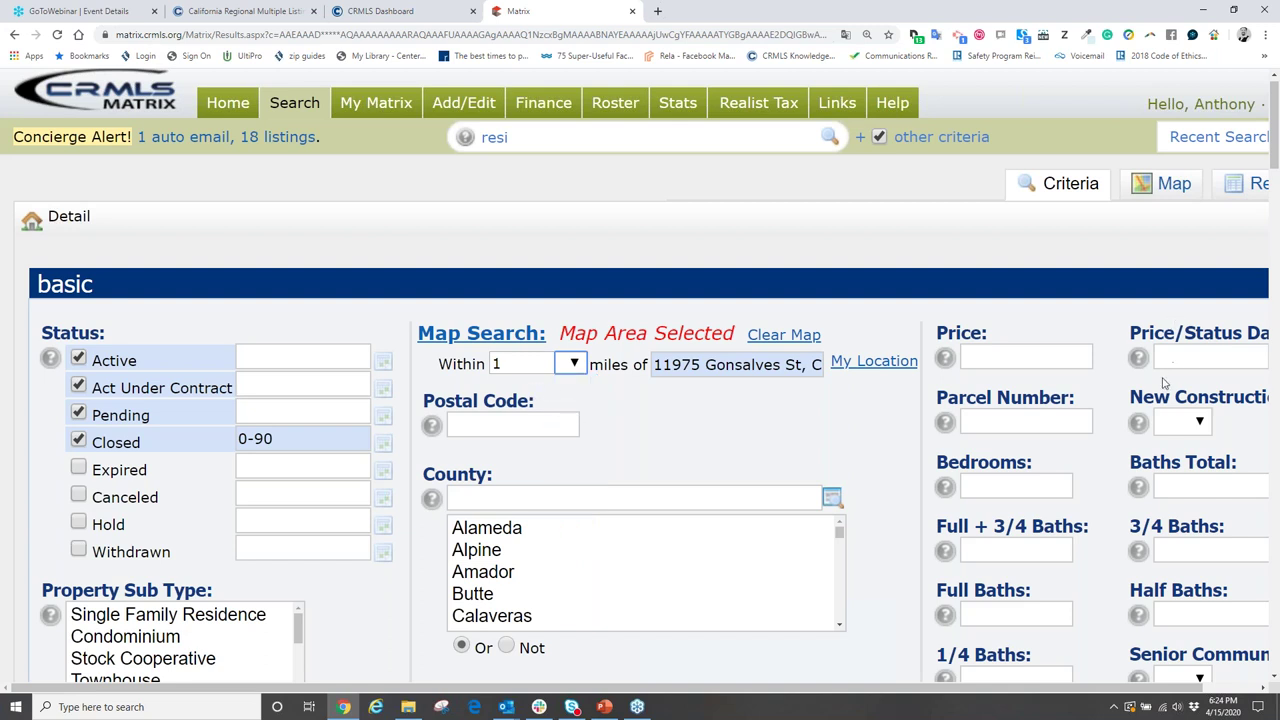
left_click_drag(1274, 400, 1261, 152)
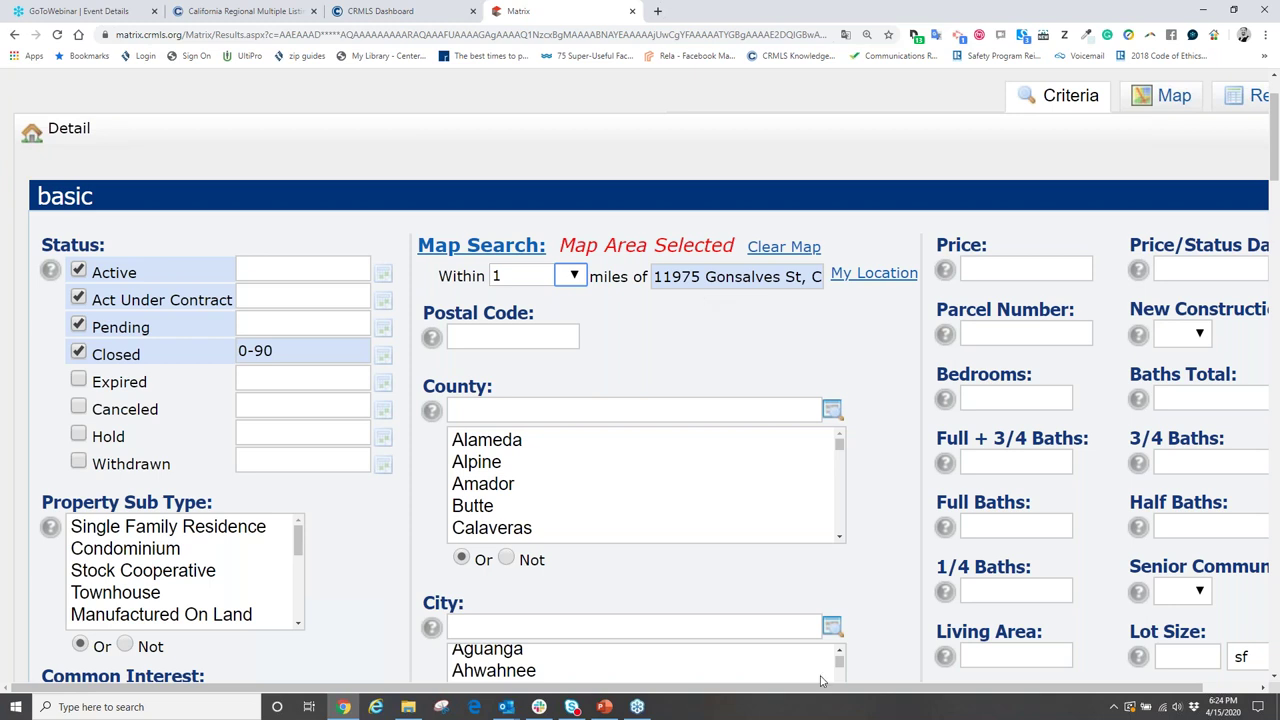
left_click_drag(846, 686, 911, 684)
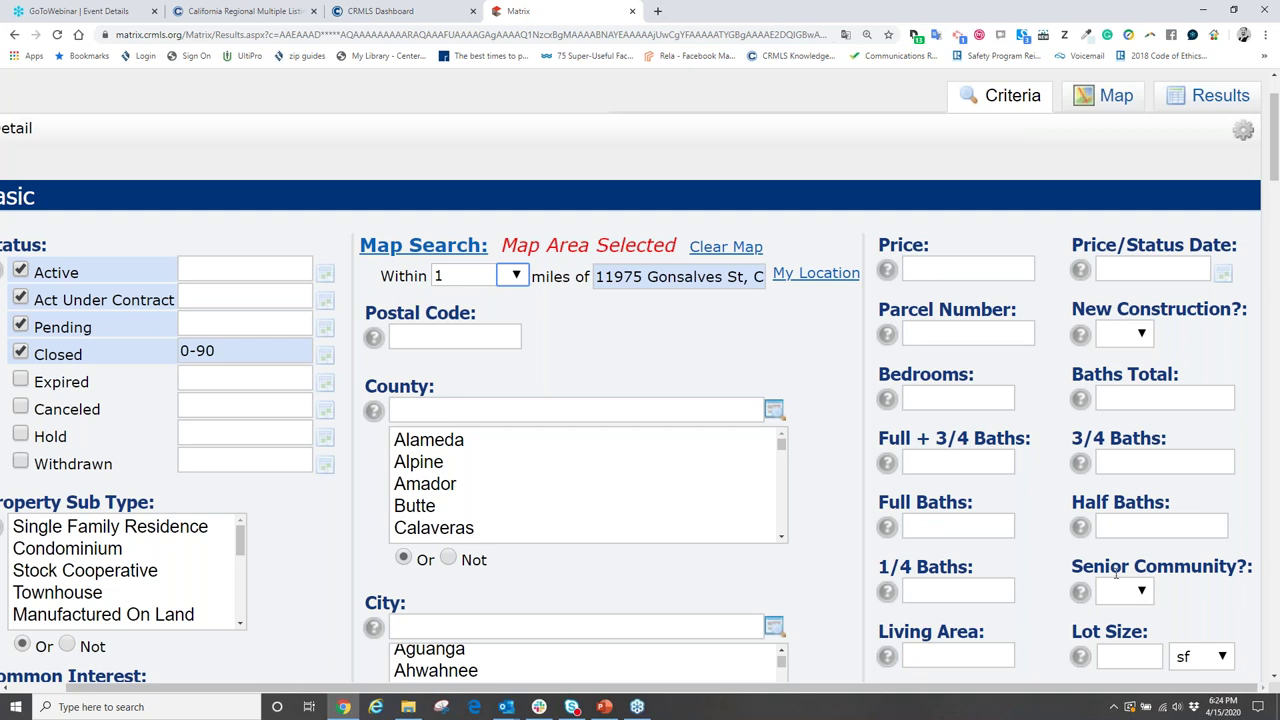
left_click(964, 267)
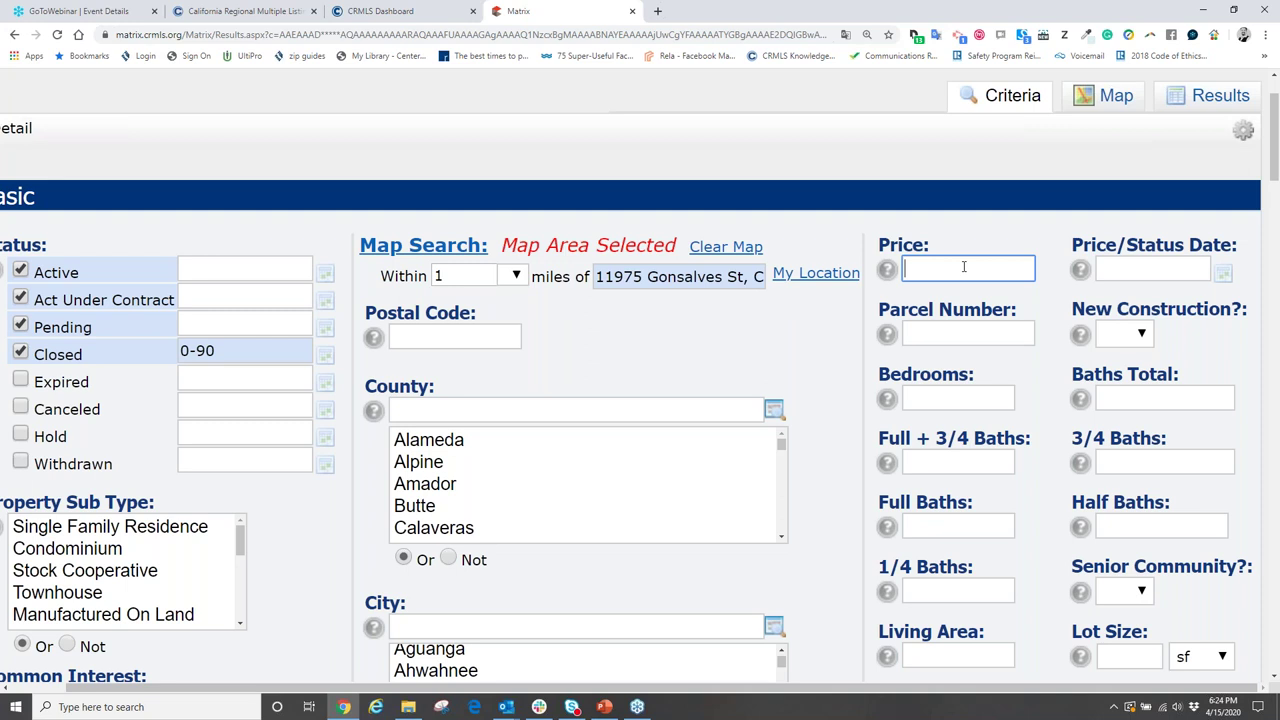
scroll(972, 368, "down", 1)
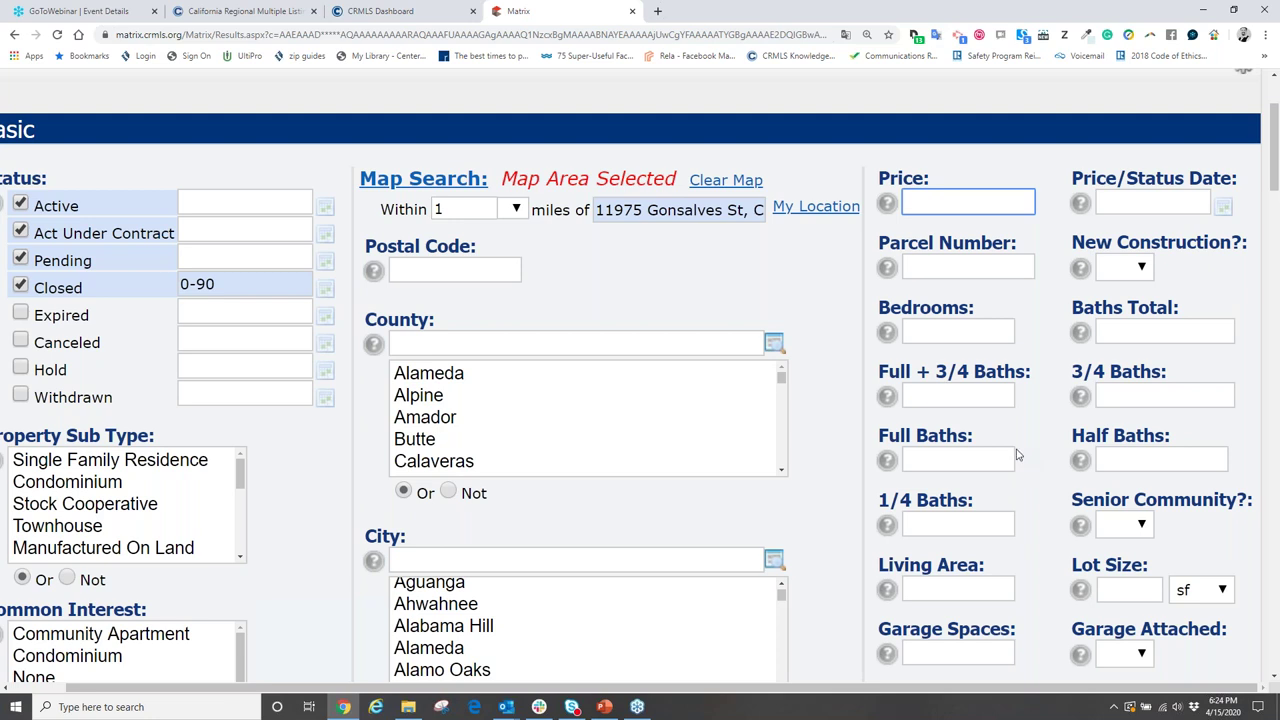
left_click(949, 330)
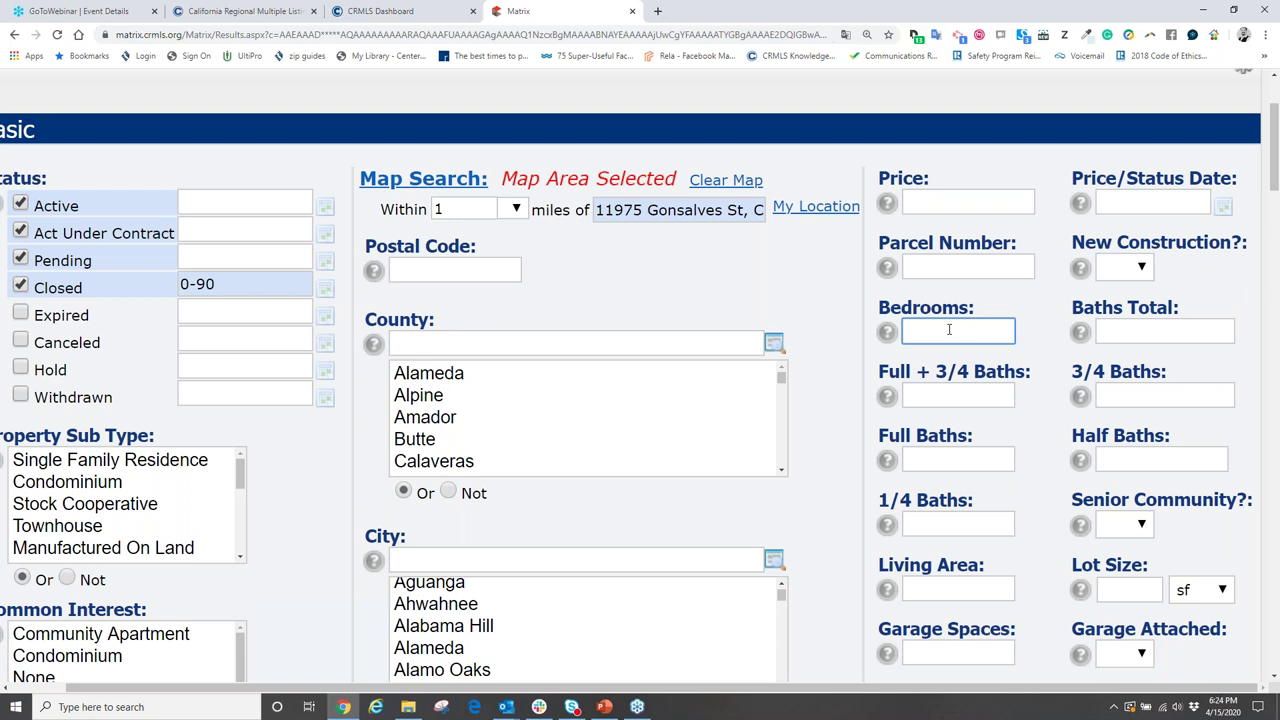
- Enter 3-4 in the Bedrooms field, replacing the initial 3
type("3")
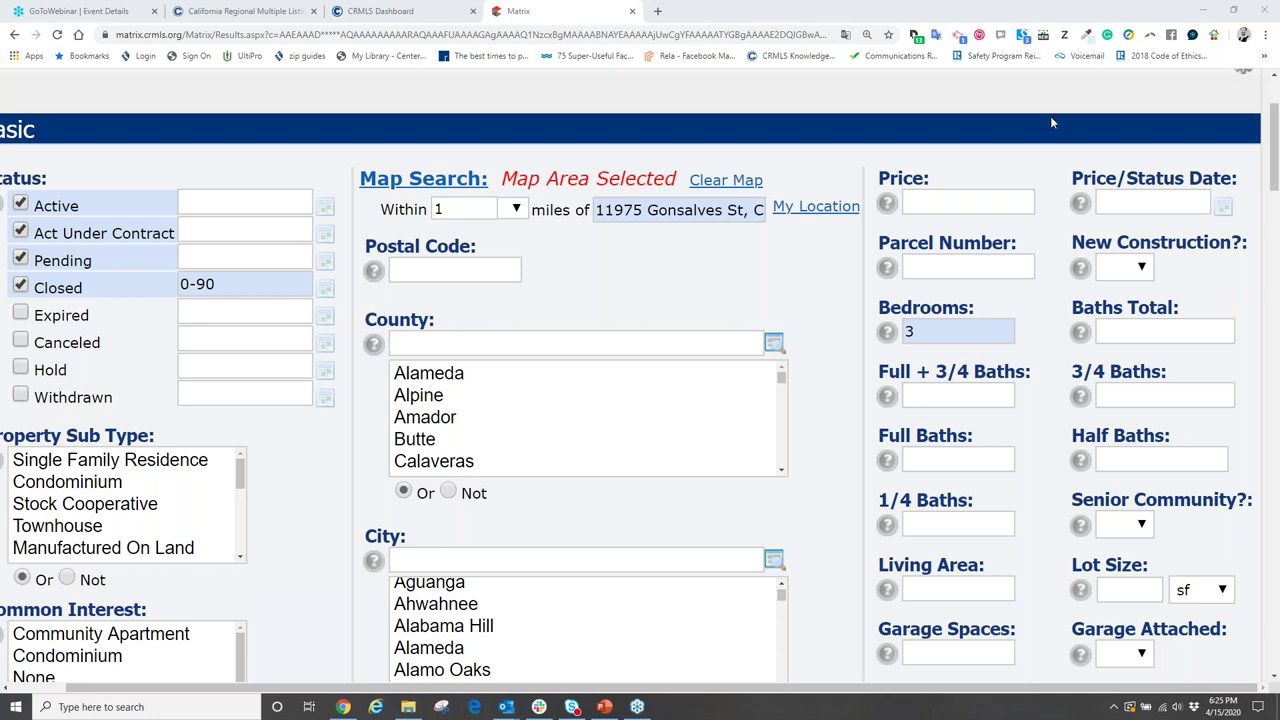
left_click(923, 335)
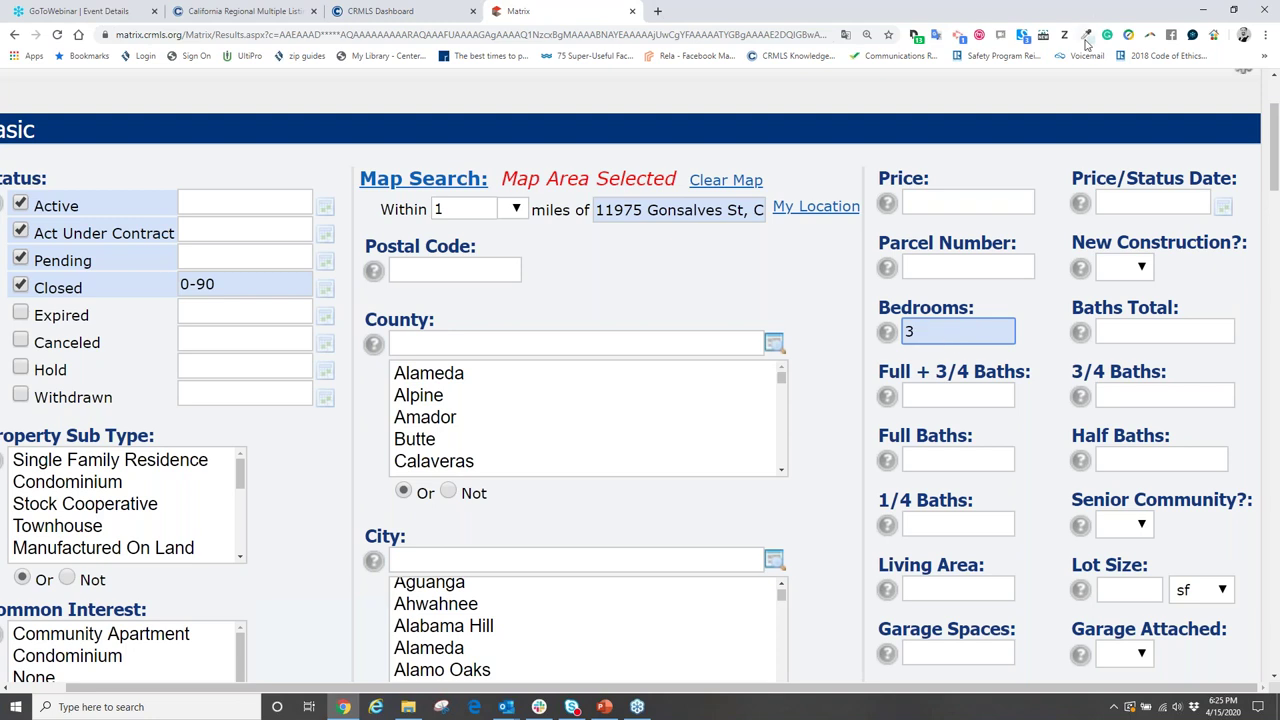
double_click(923, 340)
type("3-4")
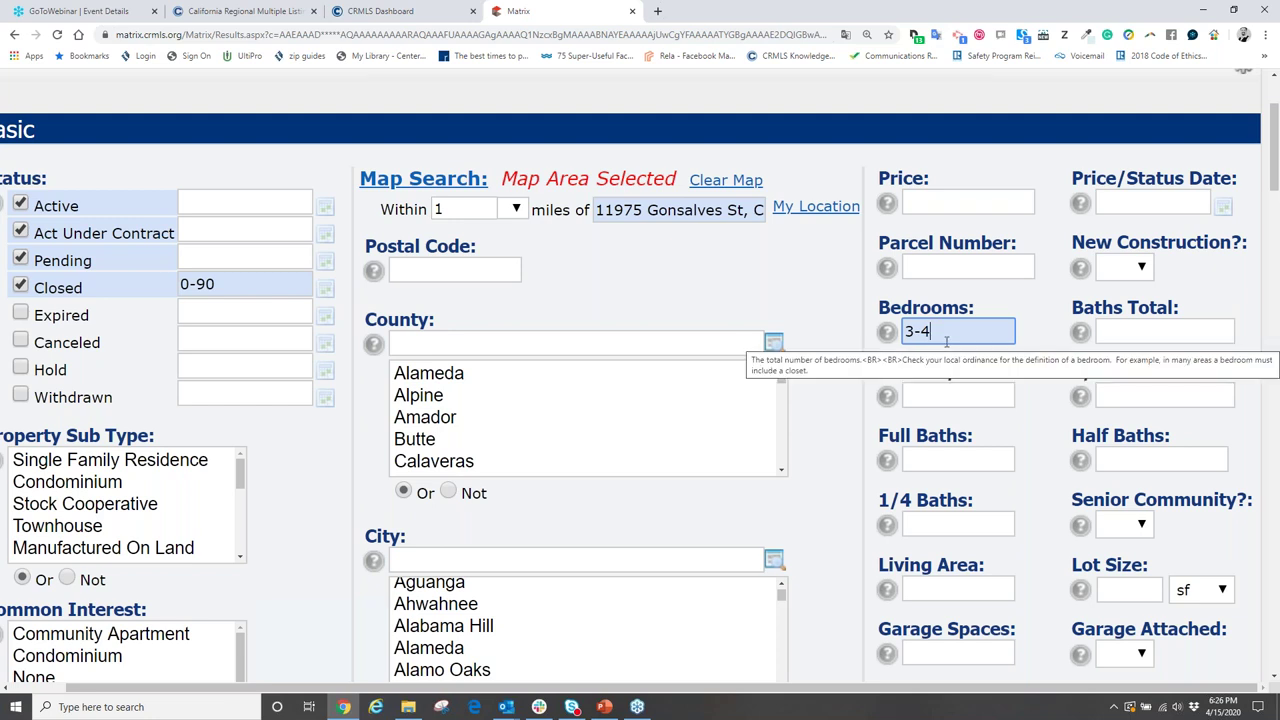
left_click(813, 309)
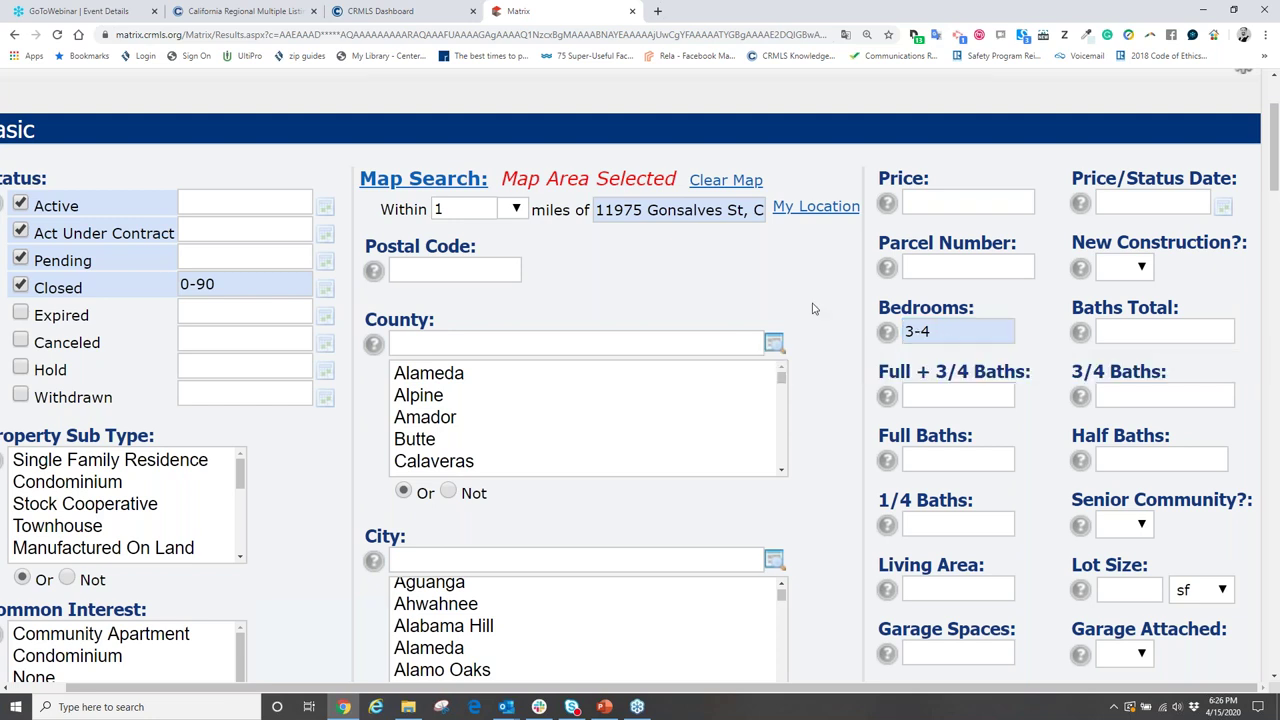
- Enter 1300-1800 as the Living Area range, narrowing matches to 21 listings
scroll(870, 298, "down", 3)
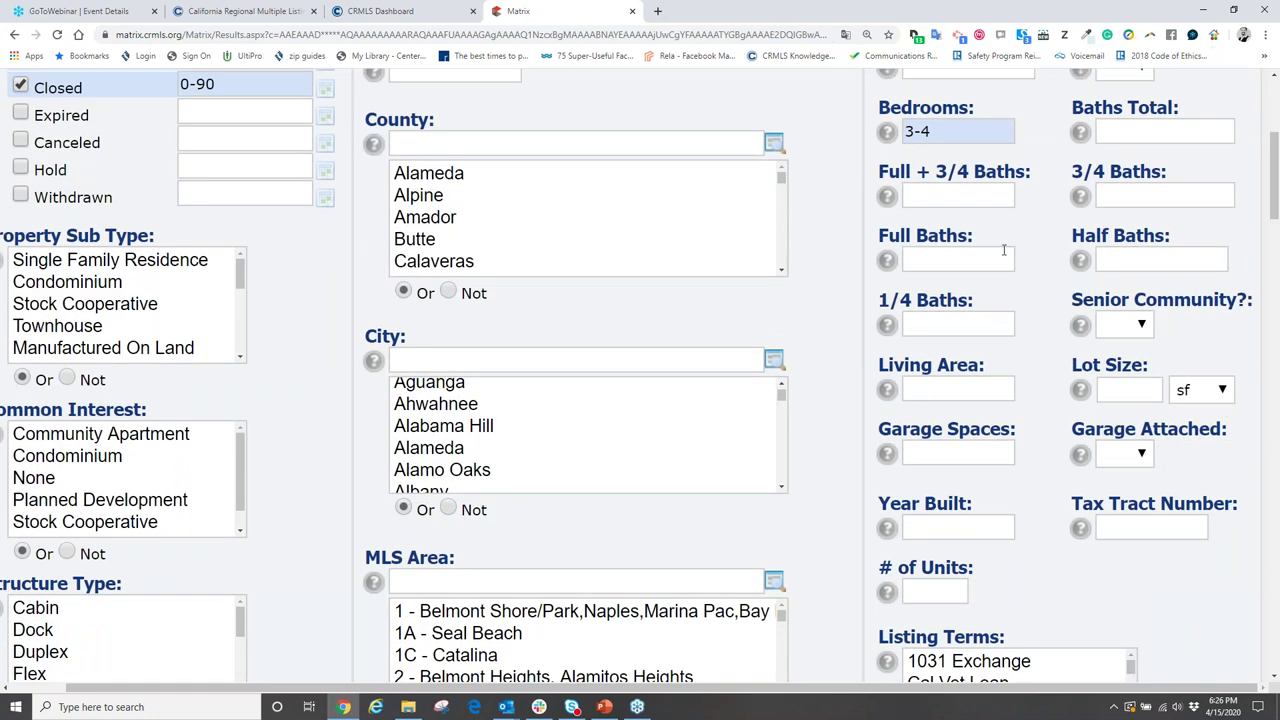
scroll(1004, 250, "down", 1)
left_click(948, 320)
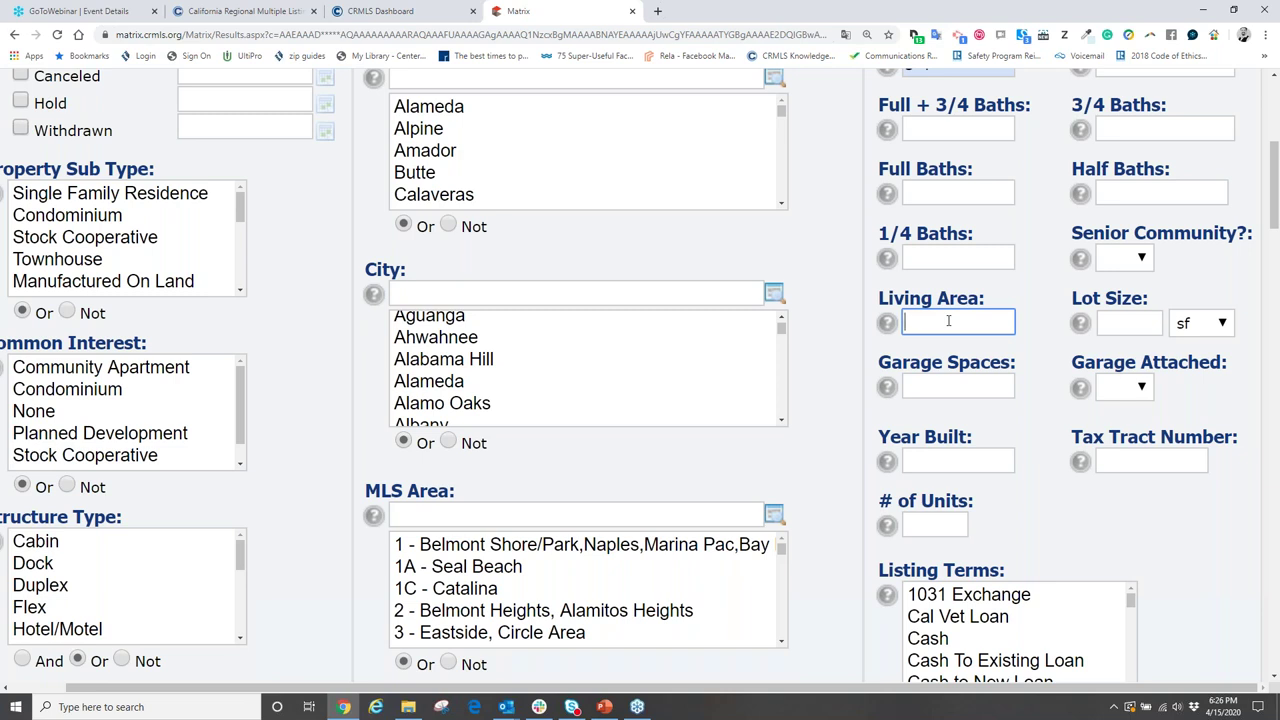
type("130")
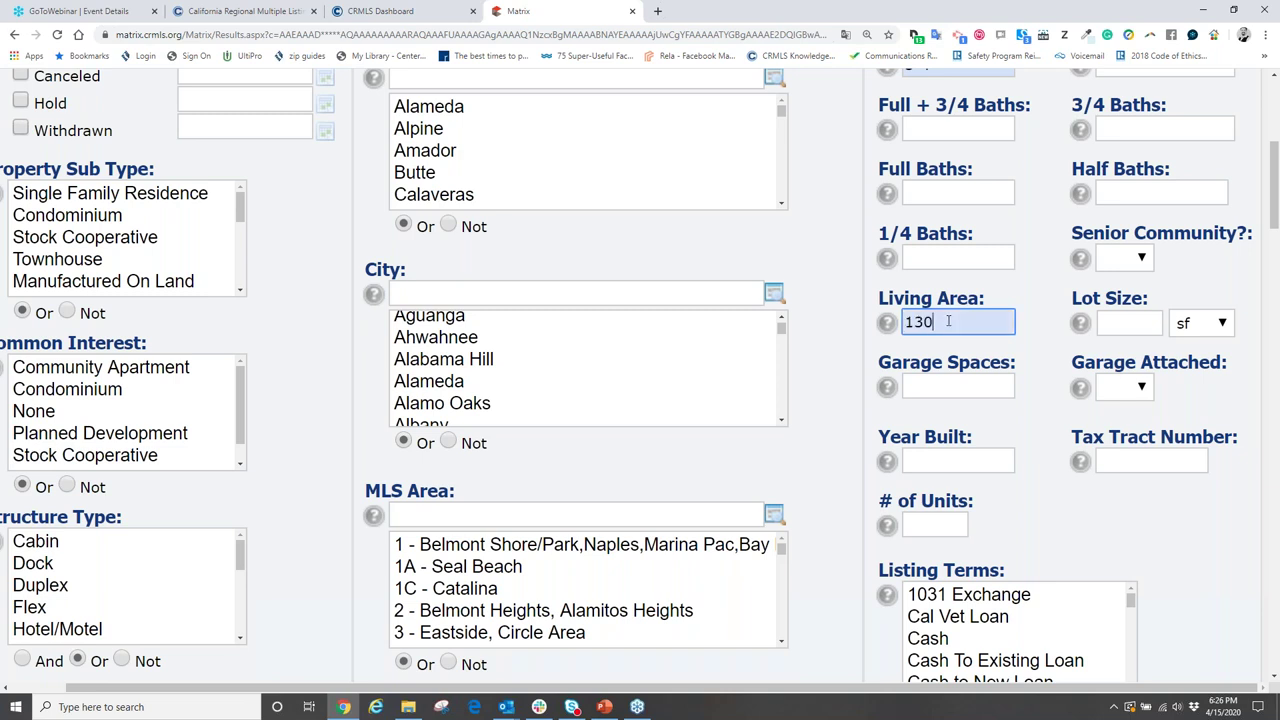
type("0-1800")
left_click(1054, 351)
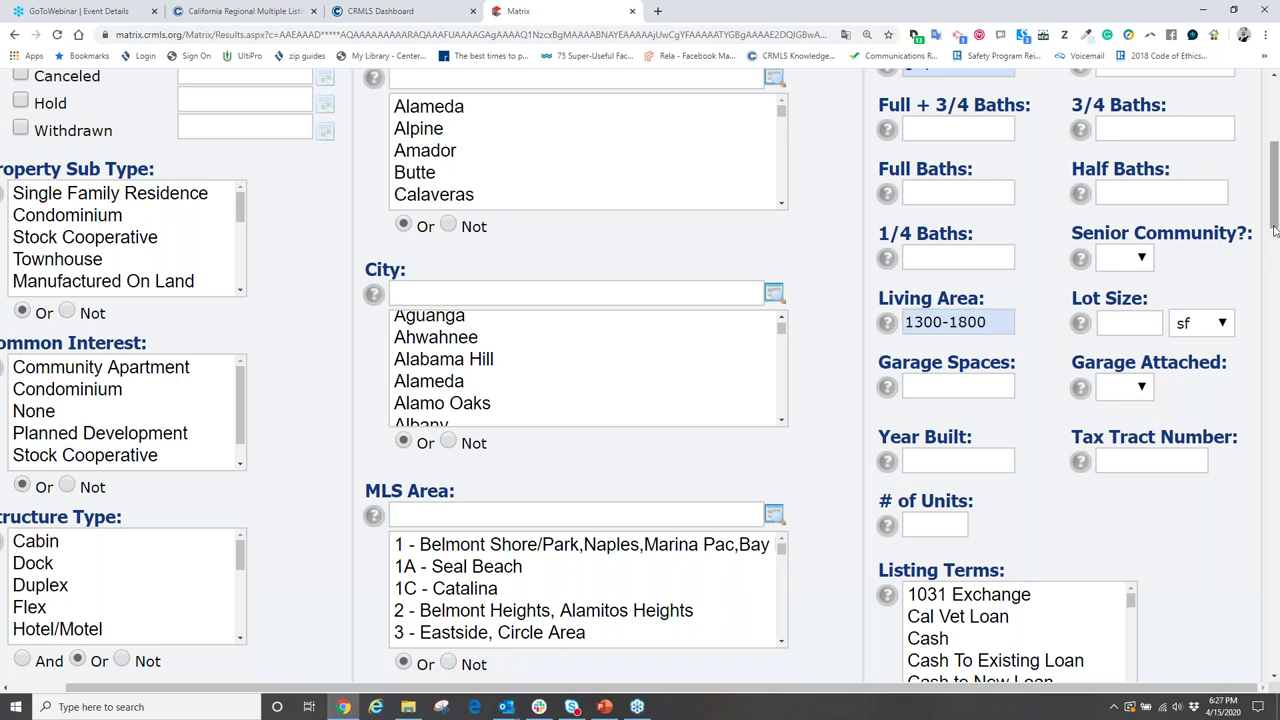
left_click_drag(1274, 235, 1257, 640)
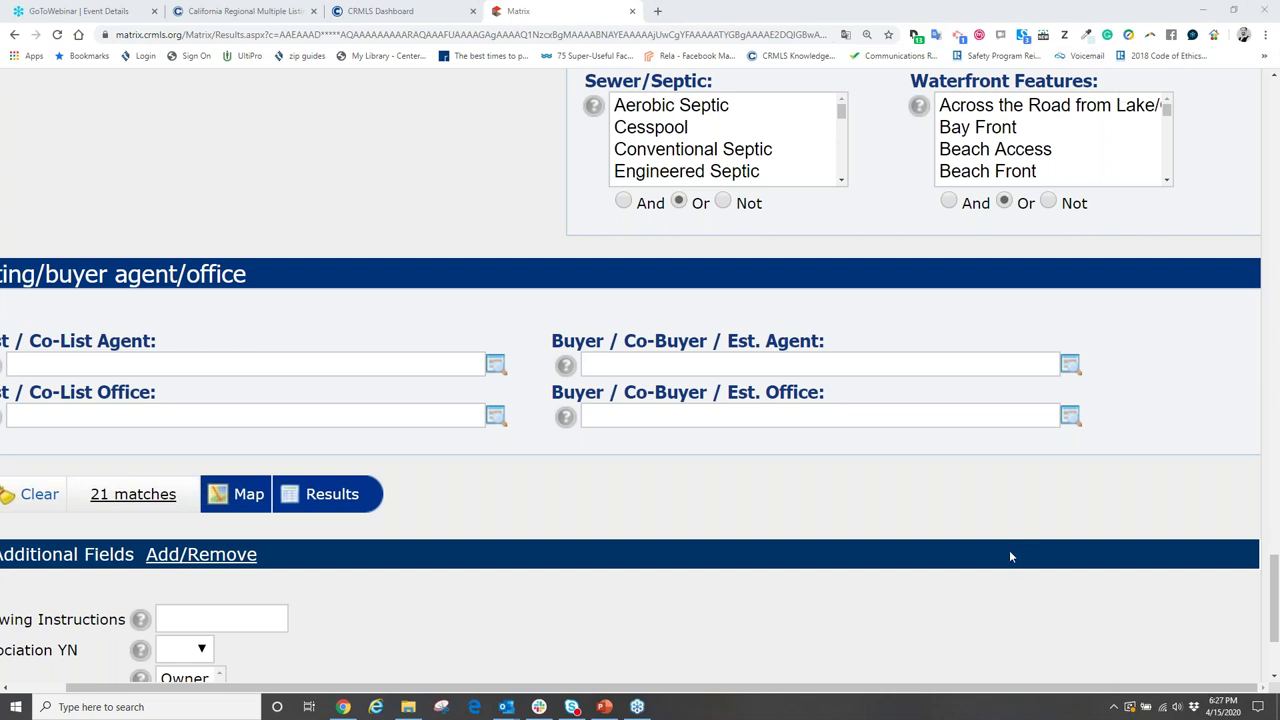
scroll(1018, 550, "up", 6)
scroll(1074, 553, "up", 20)
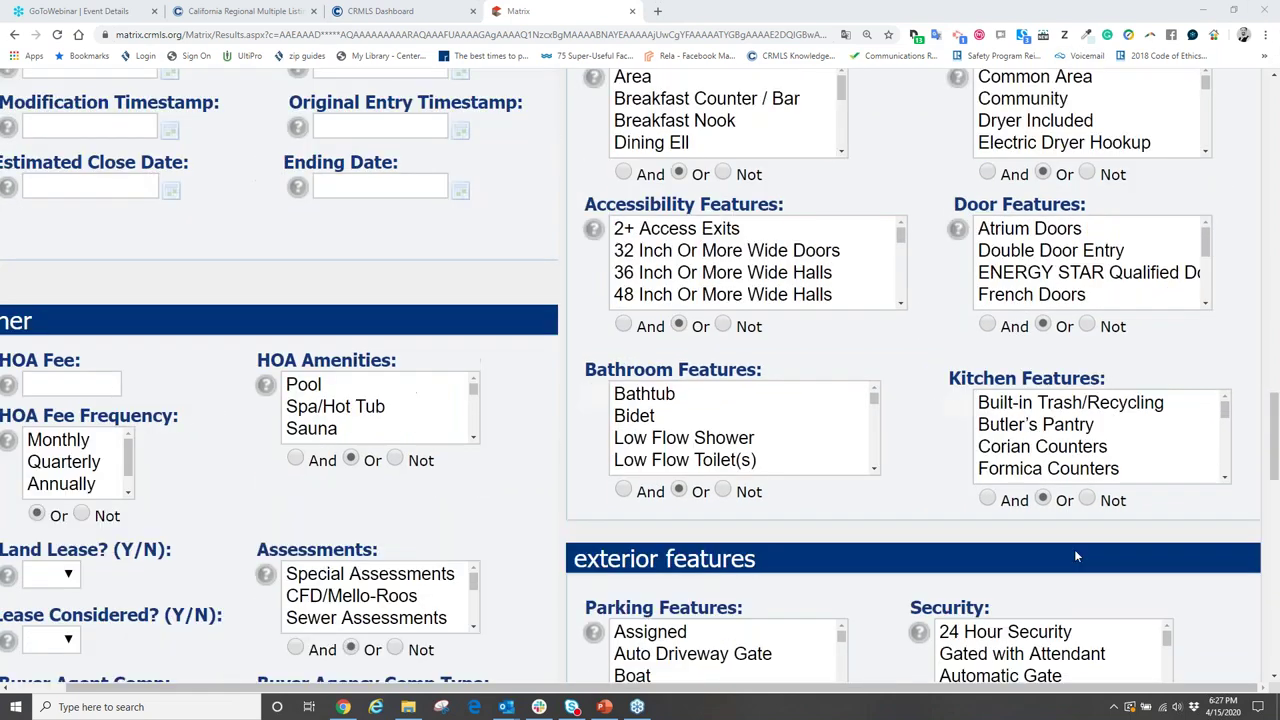
scroll(1104, 513, "up", 10)
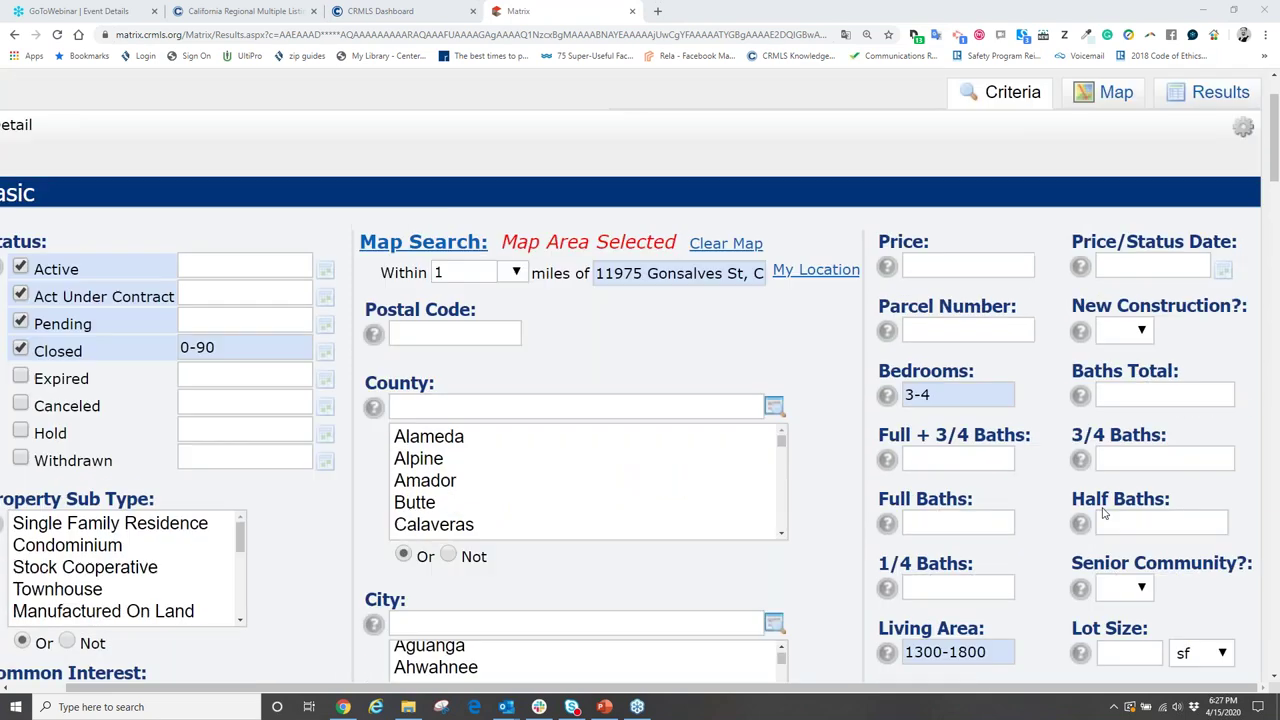
- Open the Results tab to list all 21 matching listings
left_click(1213, 195)
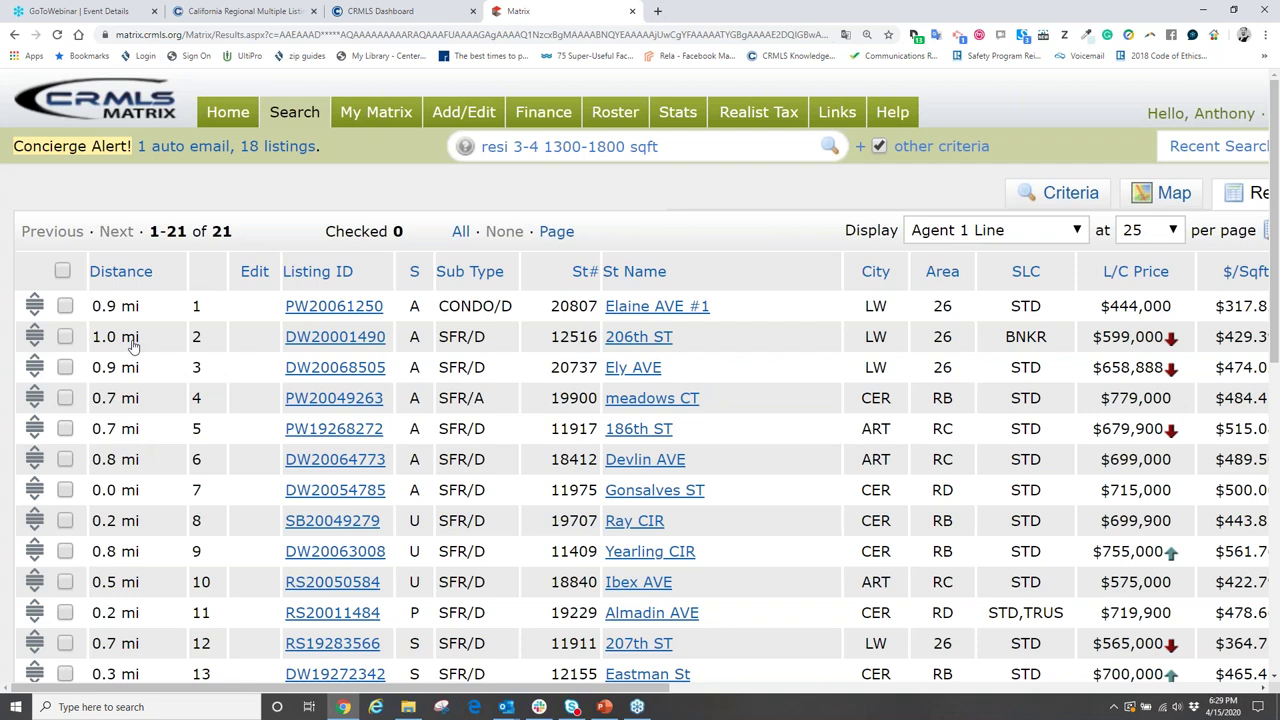
scroll(133, 345, "down", 1)
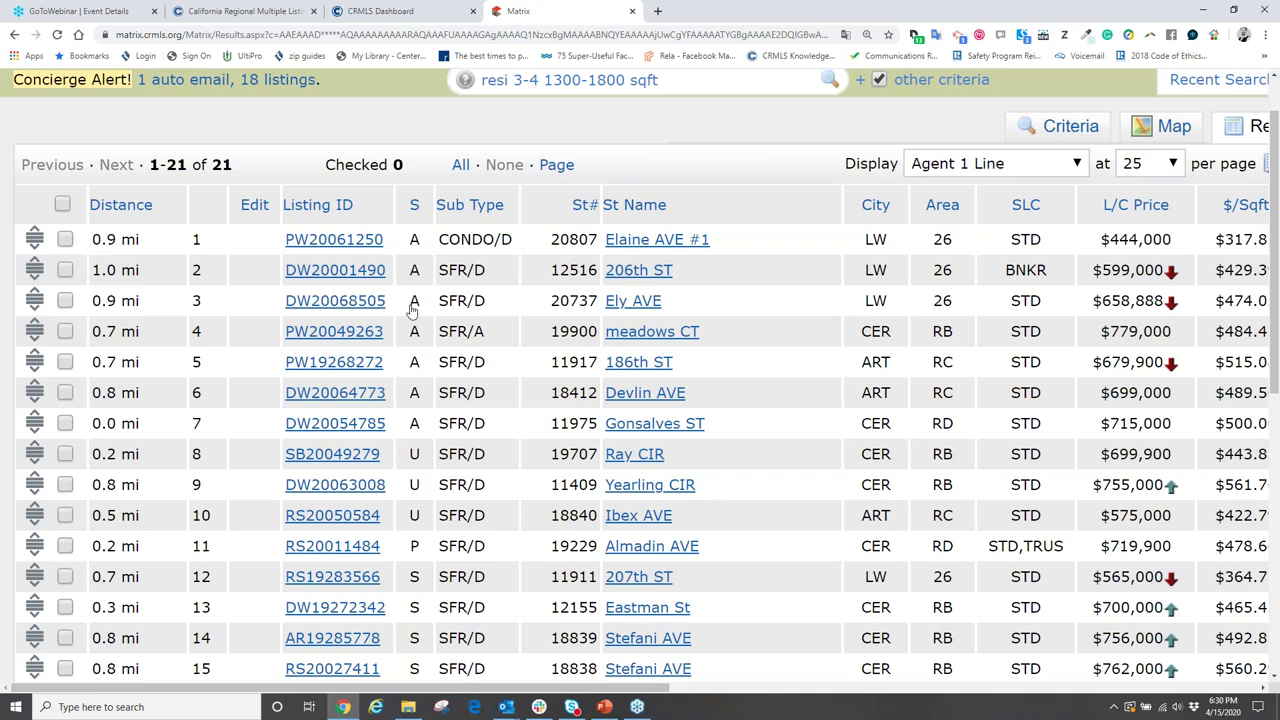
scroll(400, 378, "down", 3)
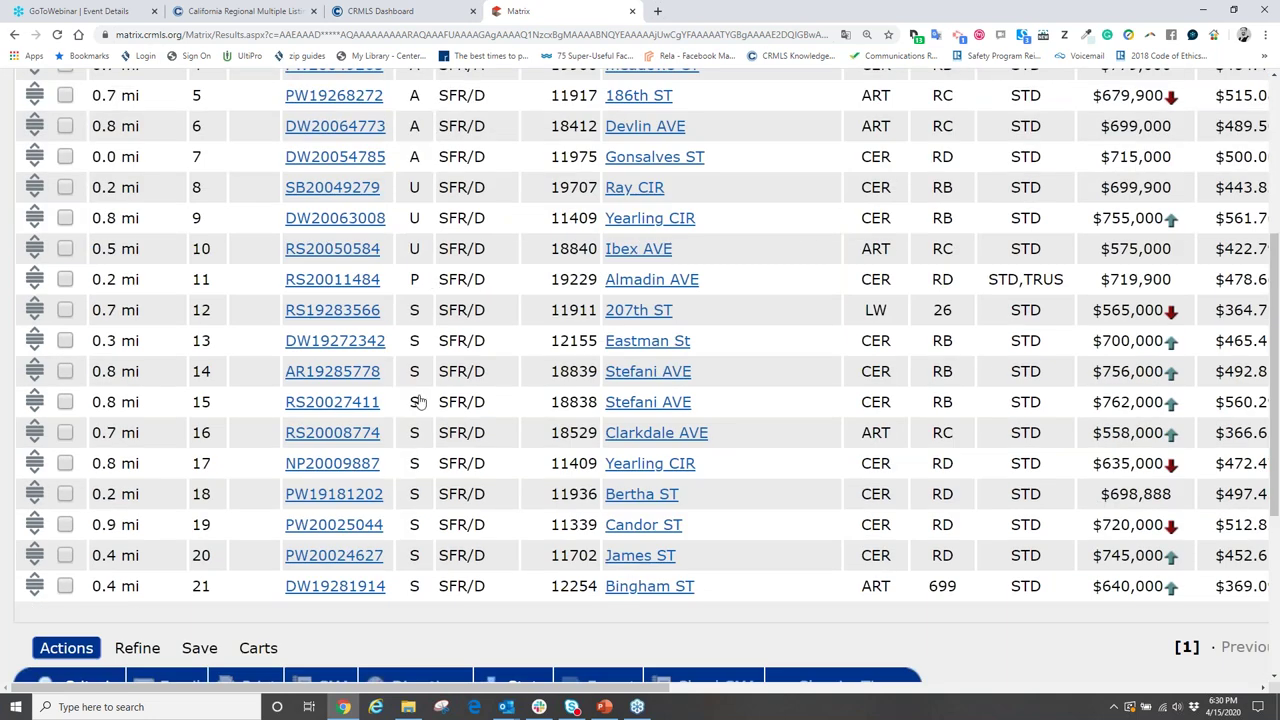
scroll(420, 401, "up", 3)
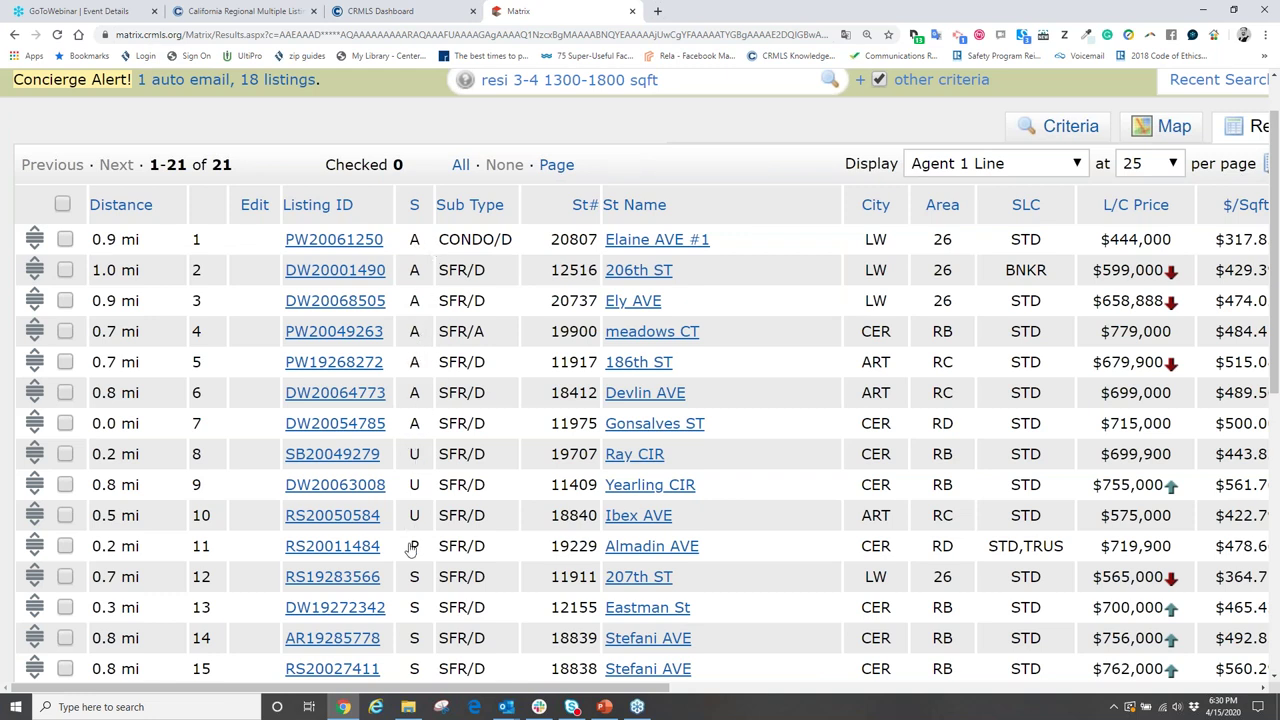
scroll(410, 548, "down", 3)
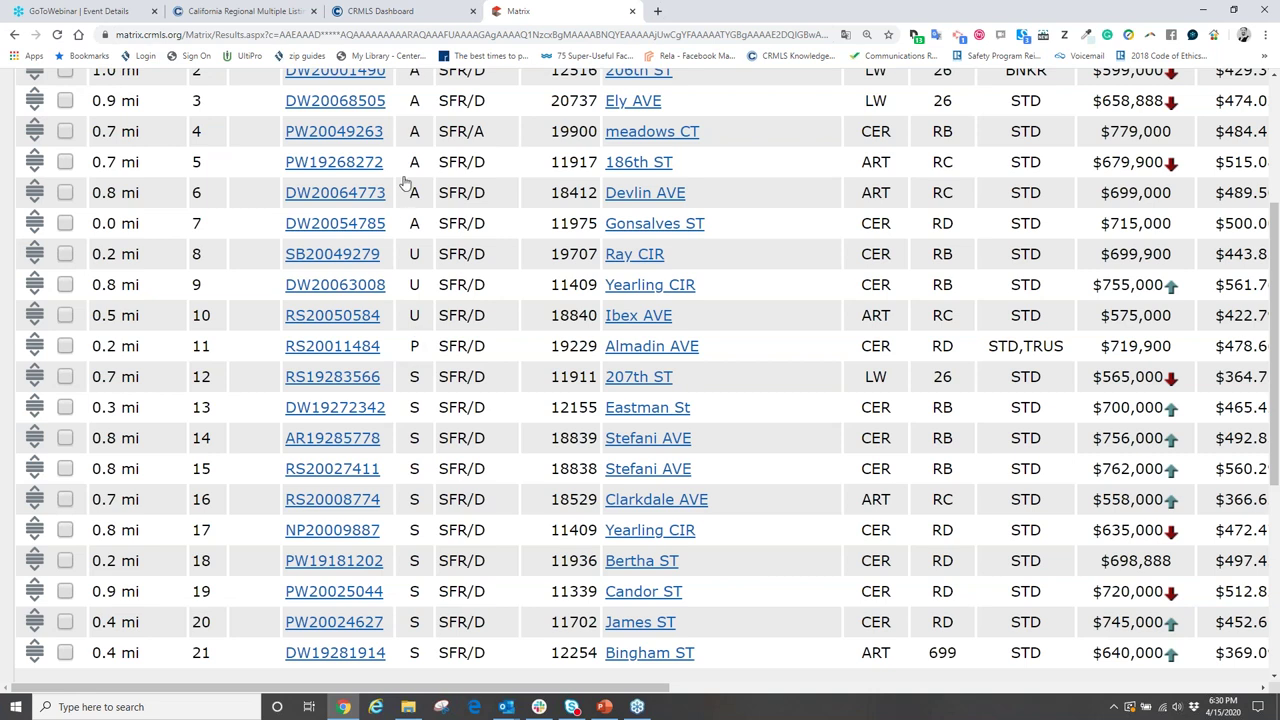
scroll(400, 214, "up", 2)
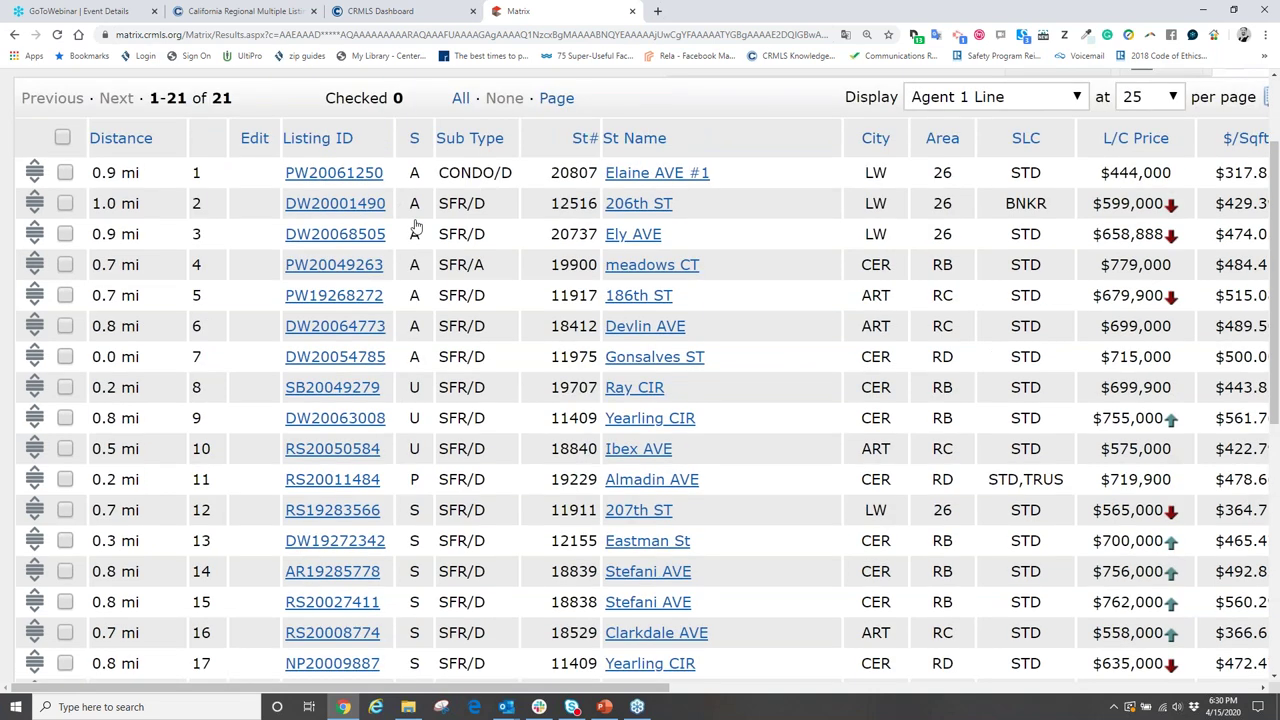
scroll(415, 447, "down", 3)
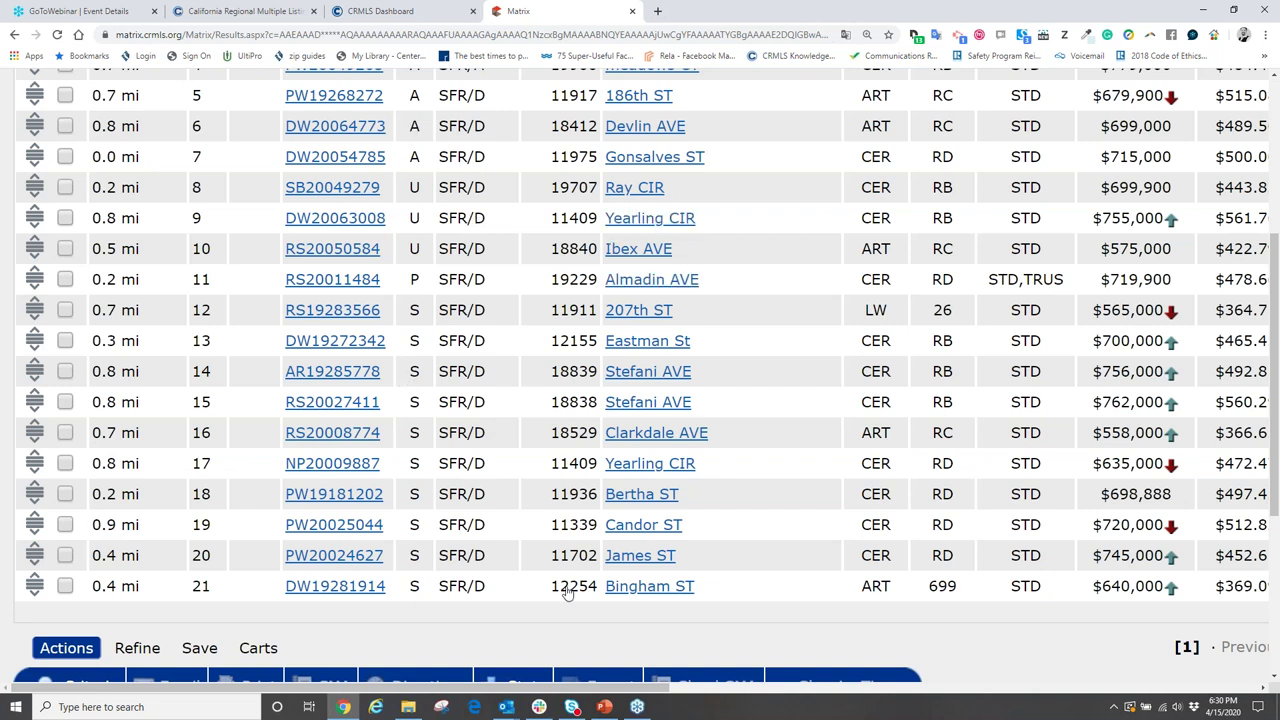
scroll(716, 345, "up", 2)
scroll(716, 345, "right", 4)
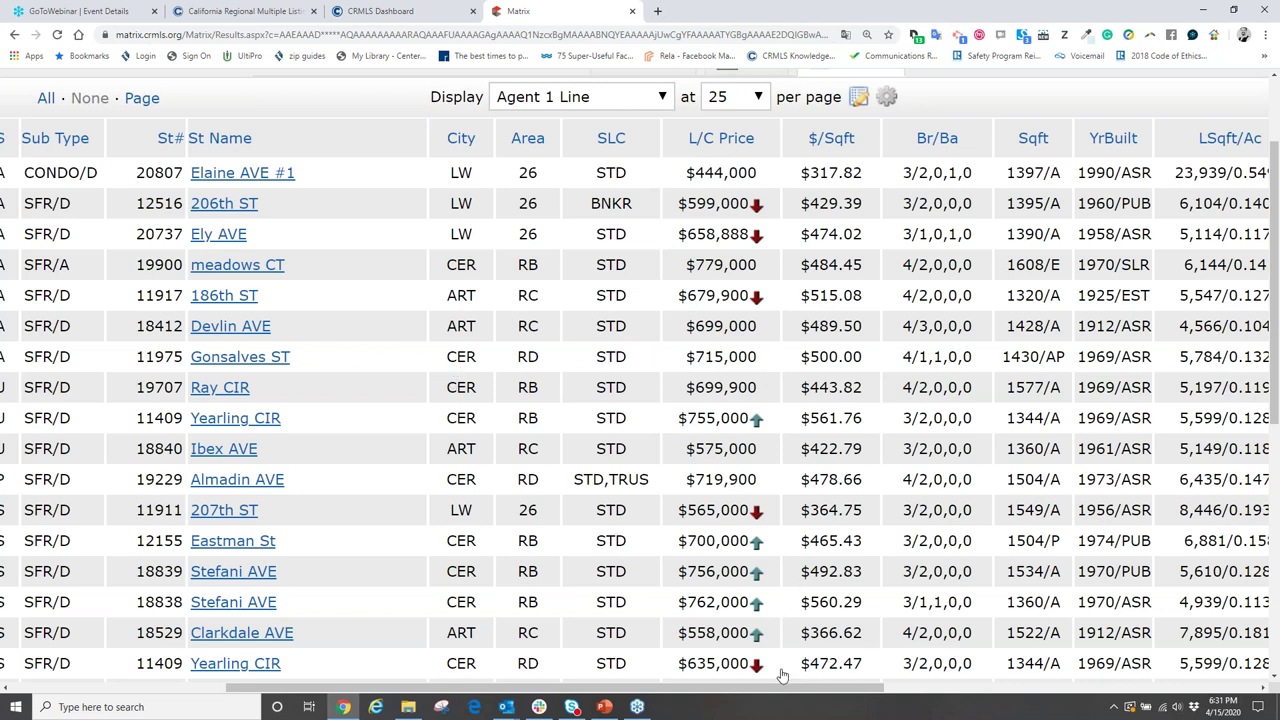
left_click_drag(783, 688, 861, 688)
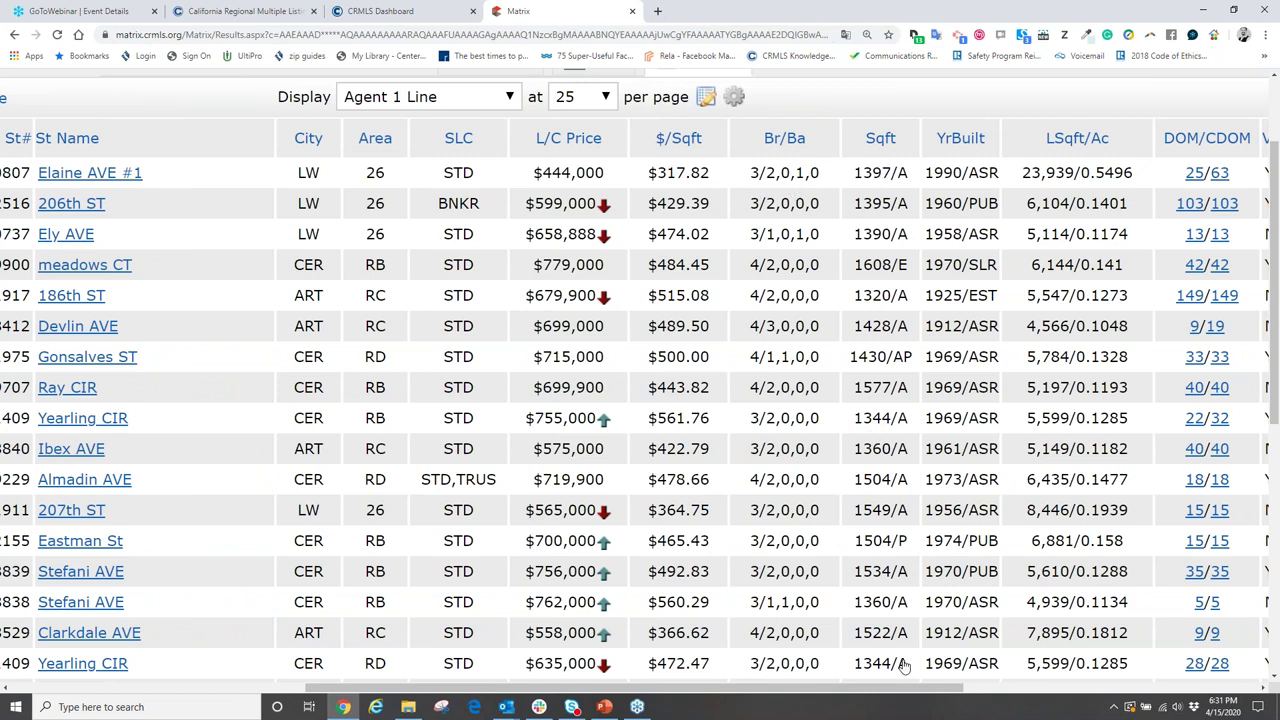
left_click_drag(926, 694, 631, 694)
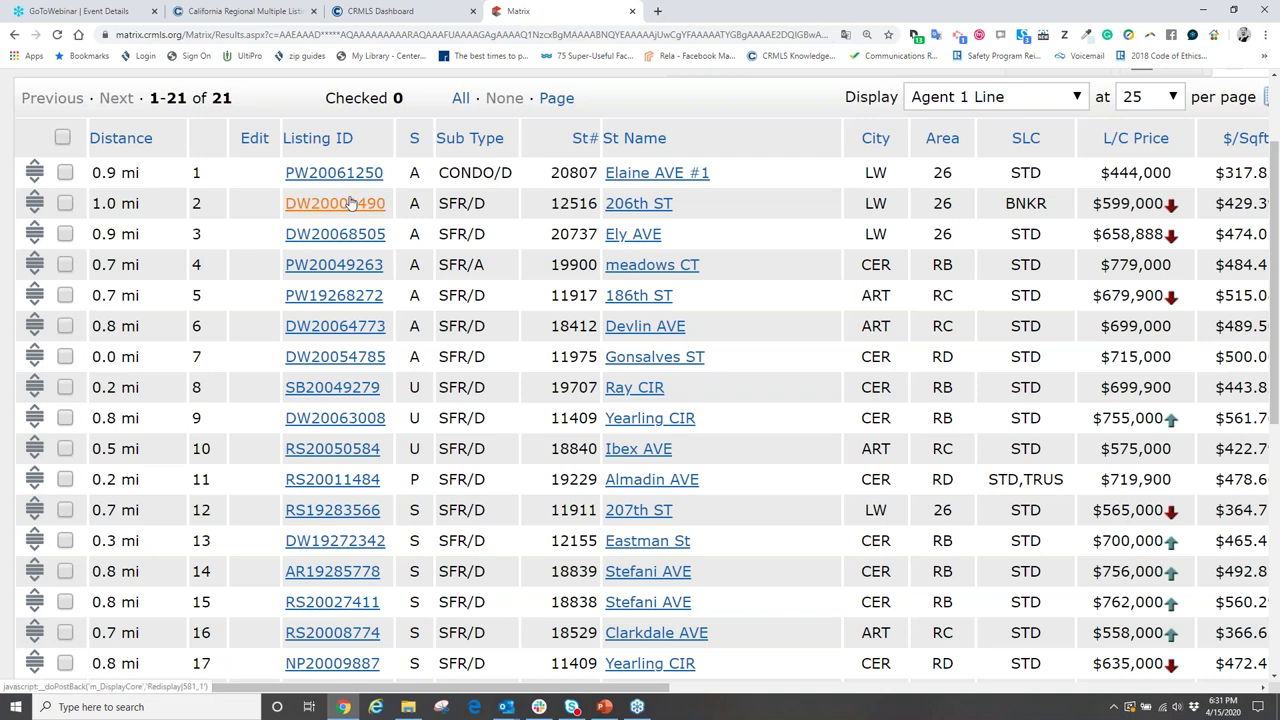
- Check listings DW20001490, DW20068505, PW19268272, SB20049279, DW20063008 and RS20011484 as comparables
left_click(65, 204)
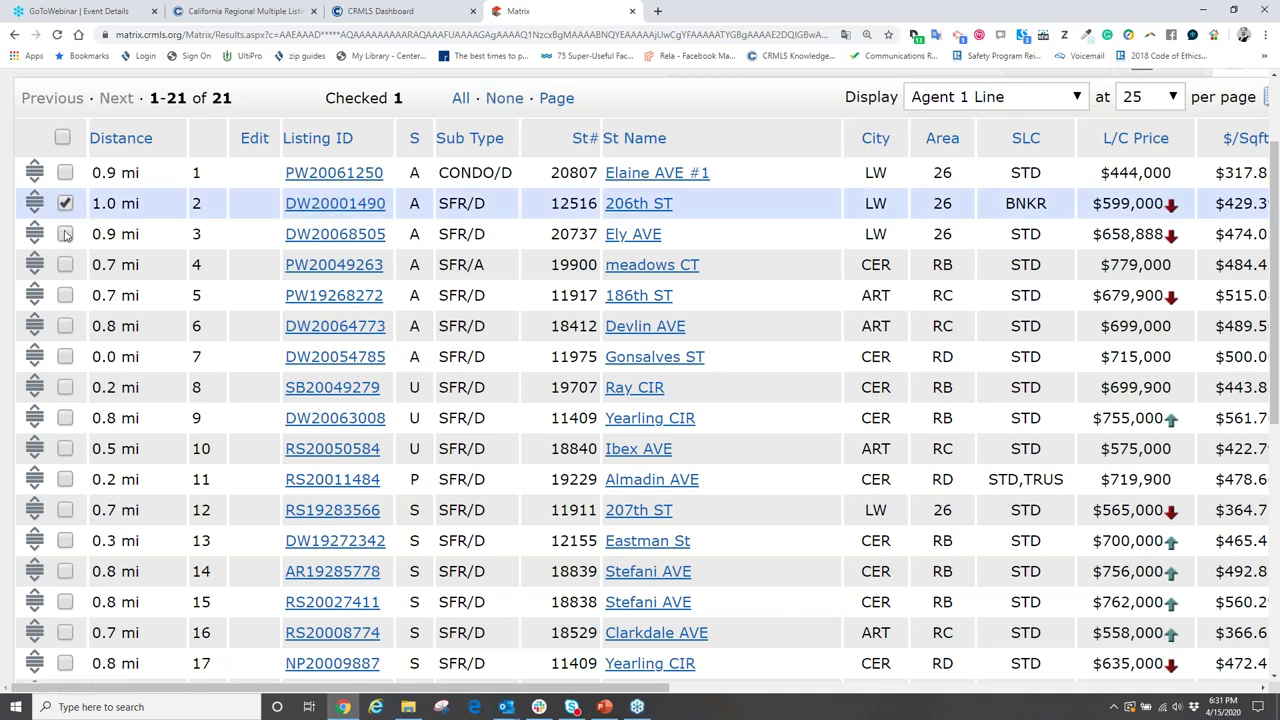
left_click(66, 234)
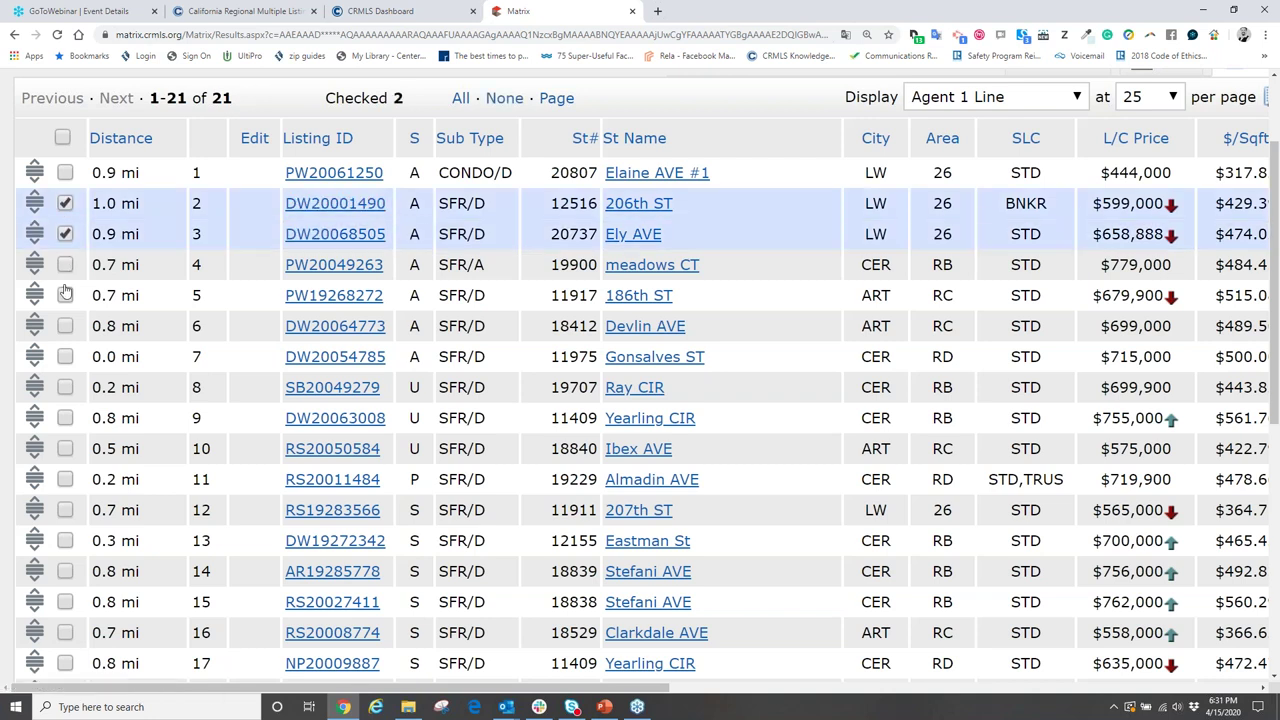
left_click(66, 296)
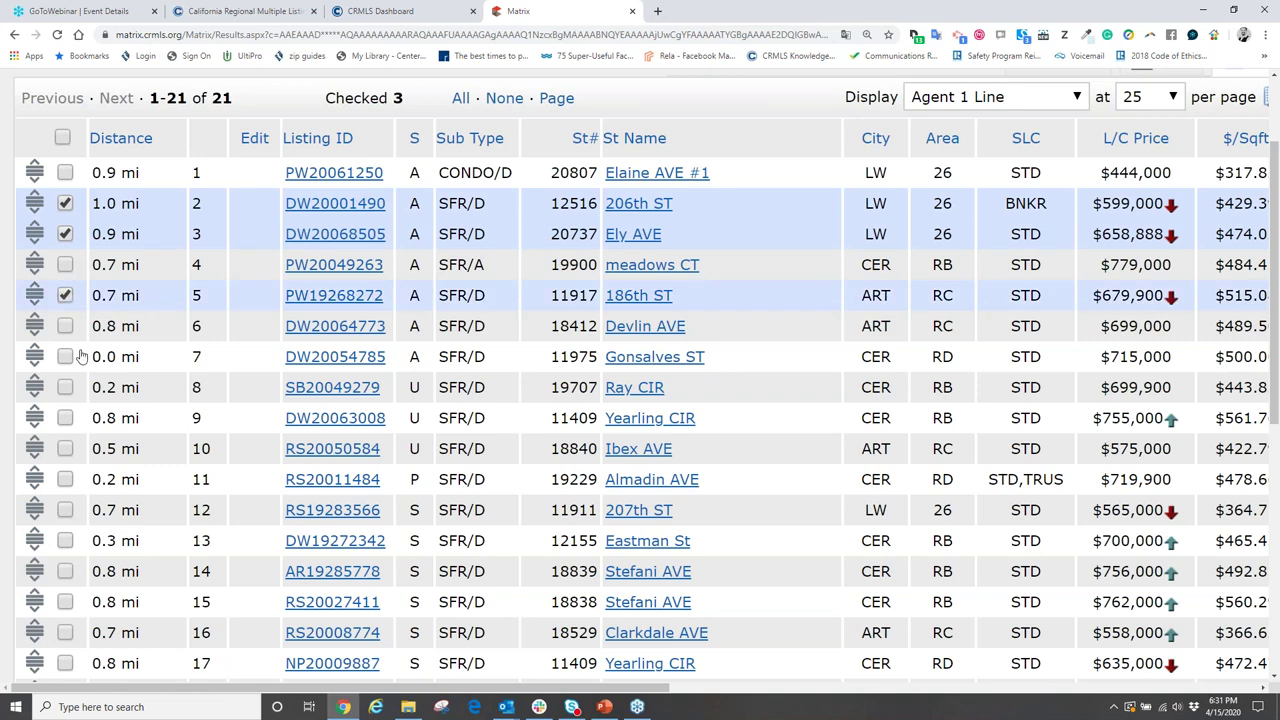
left_click(65, 387)
left_click(65, 418)
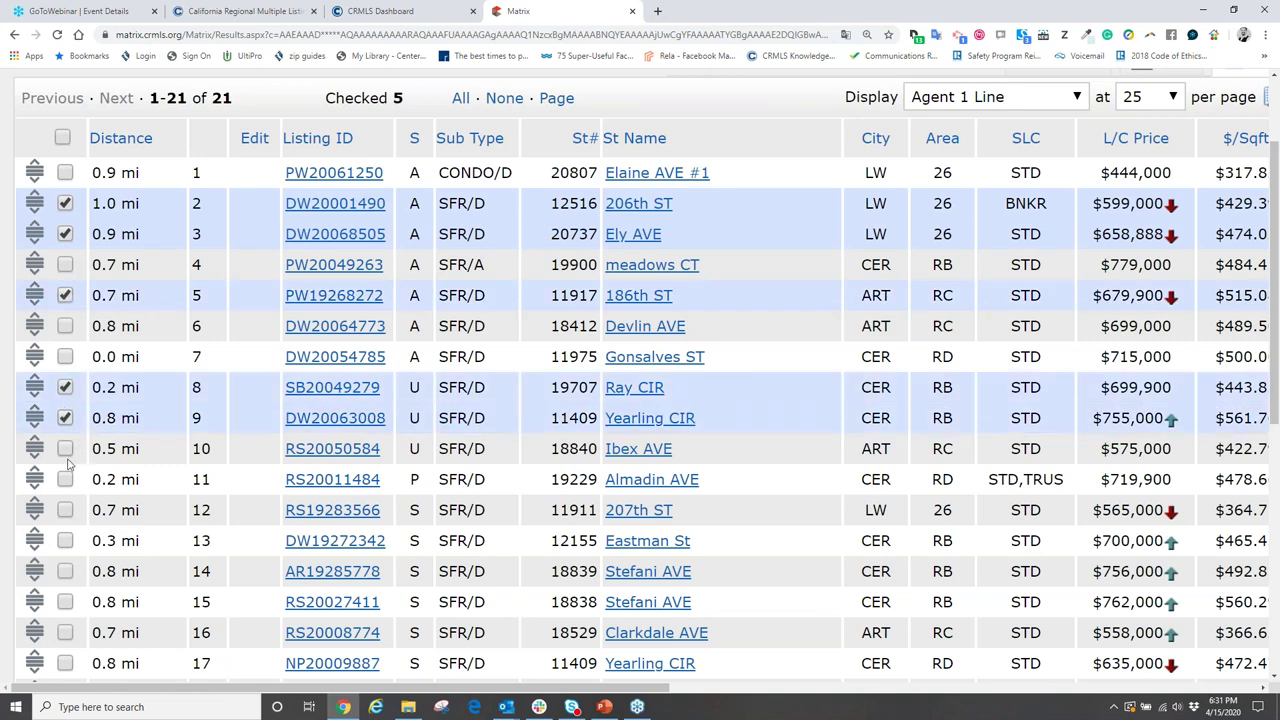
left_click(65, 479)
scroll(65, 460, "down", 3)
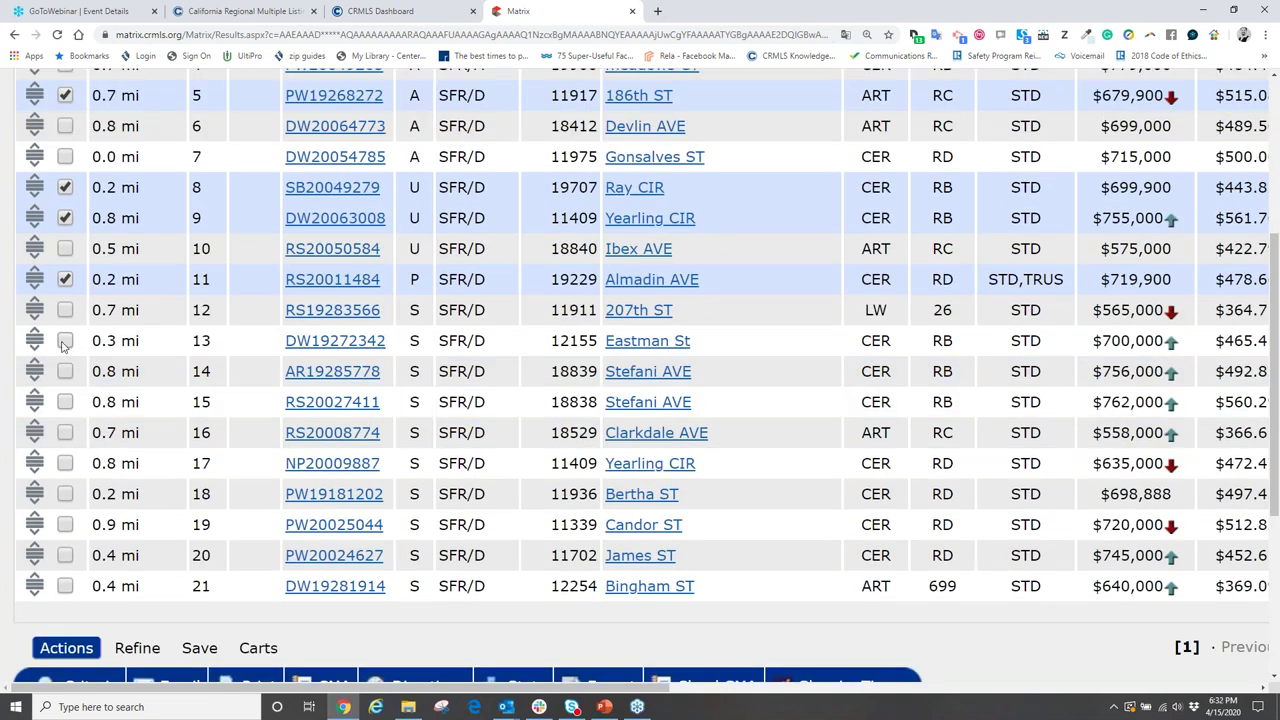
- Also check listings DW19272342, PW19181202 and PW20024627 further down the results
left_click(65, 341)
left_click(65, 494)
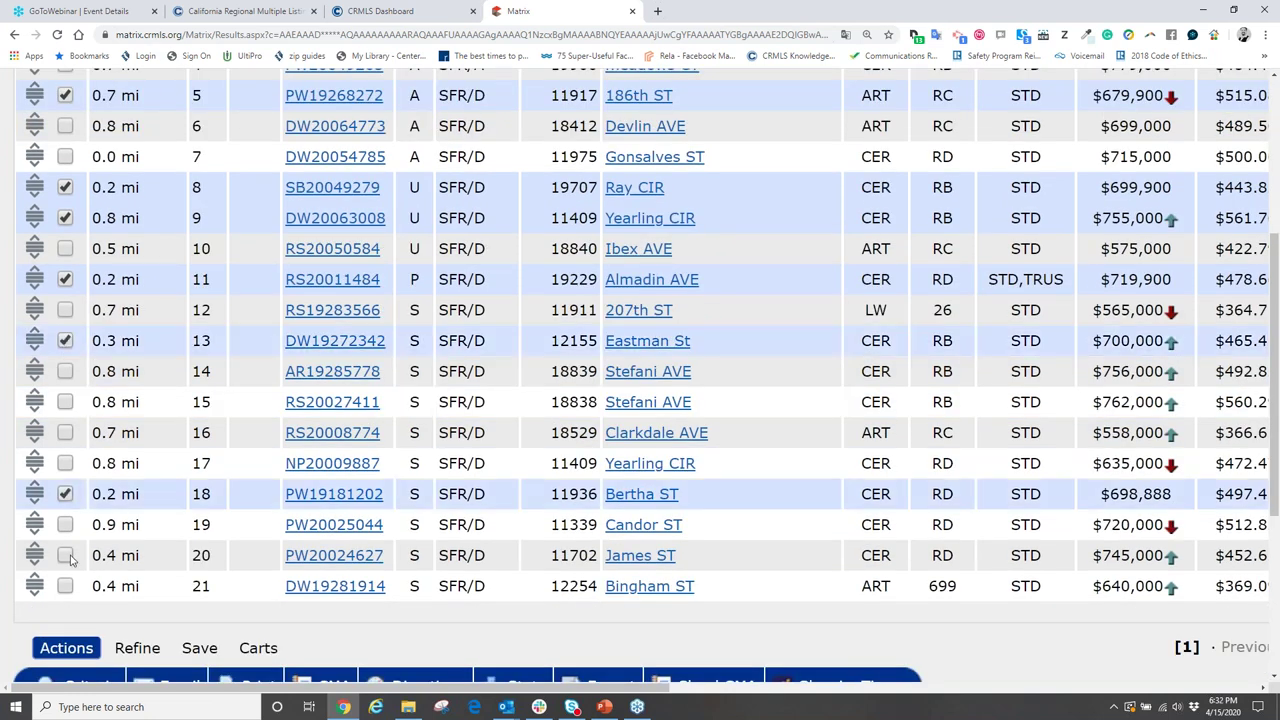
left_click(65, 555)
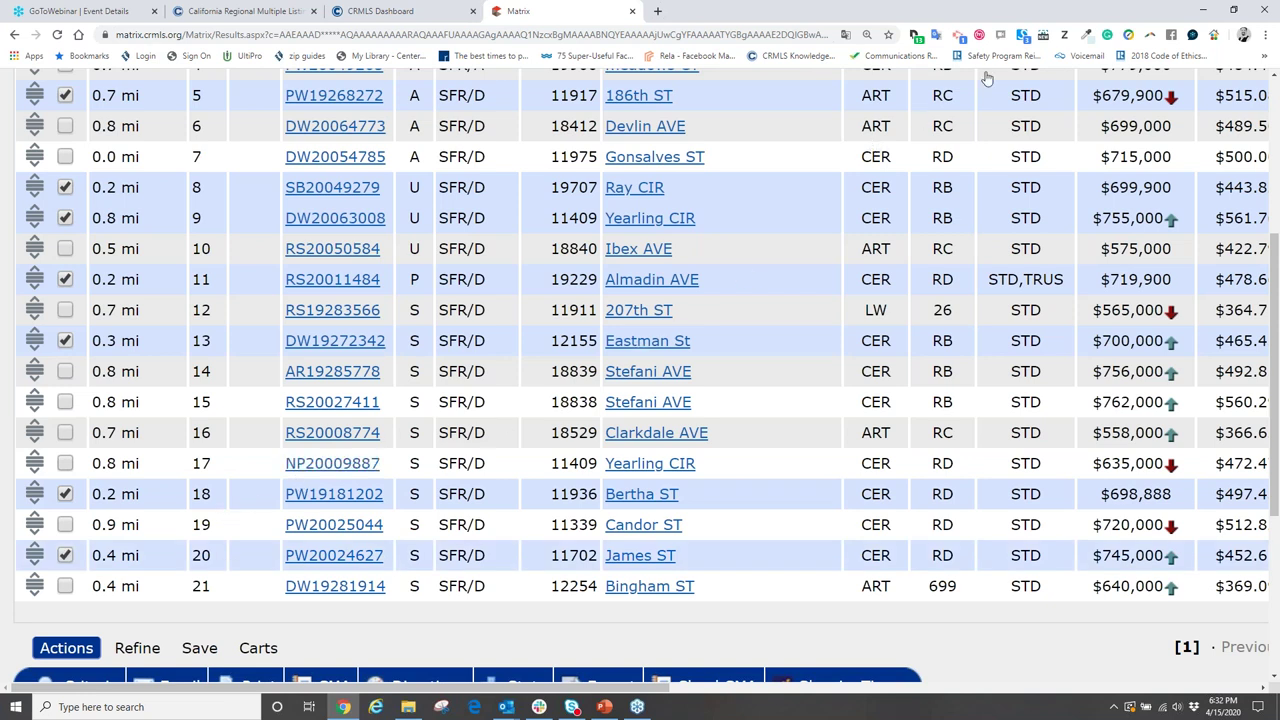
scroll(266, 400, "down", 3)
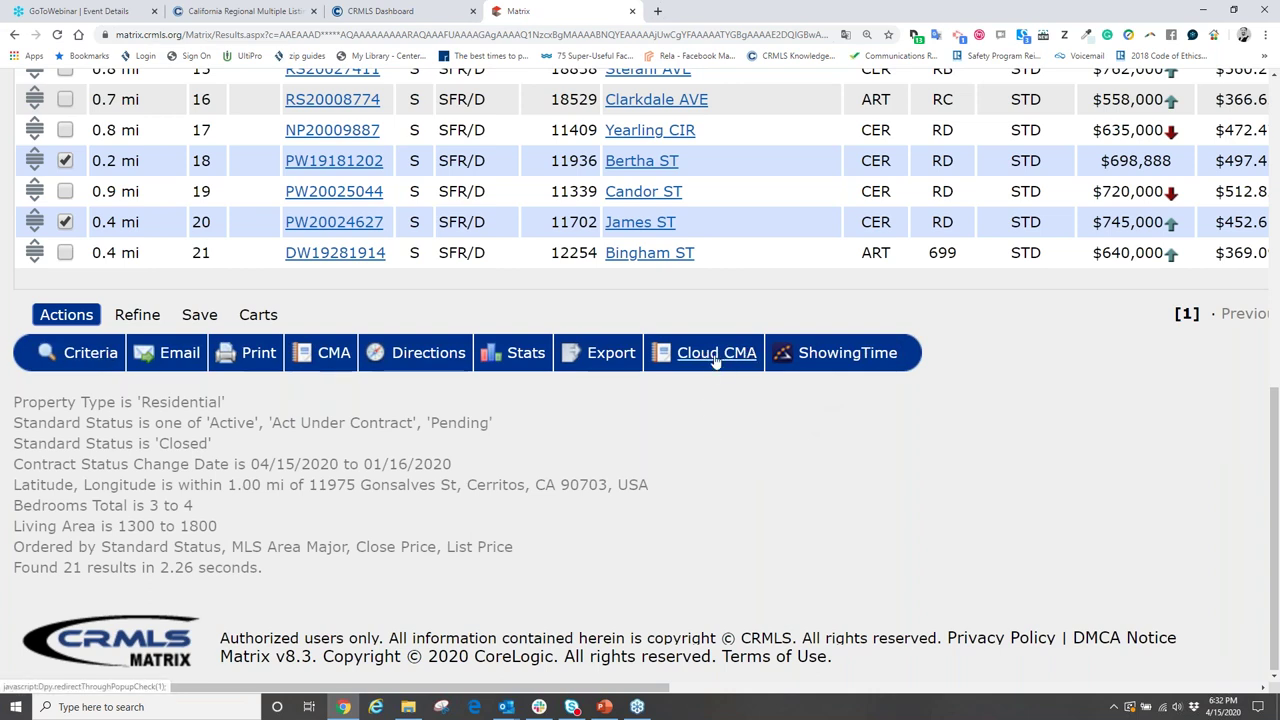
- Send the nine checked CRMLS Matrix listings to a new Cloud CMA report
scroll(632, 389, "up", 3)
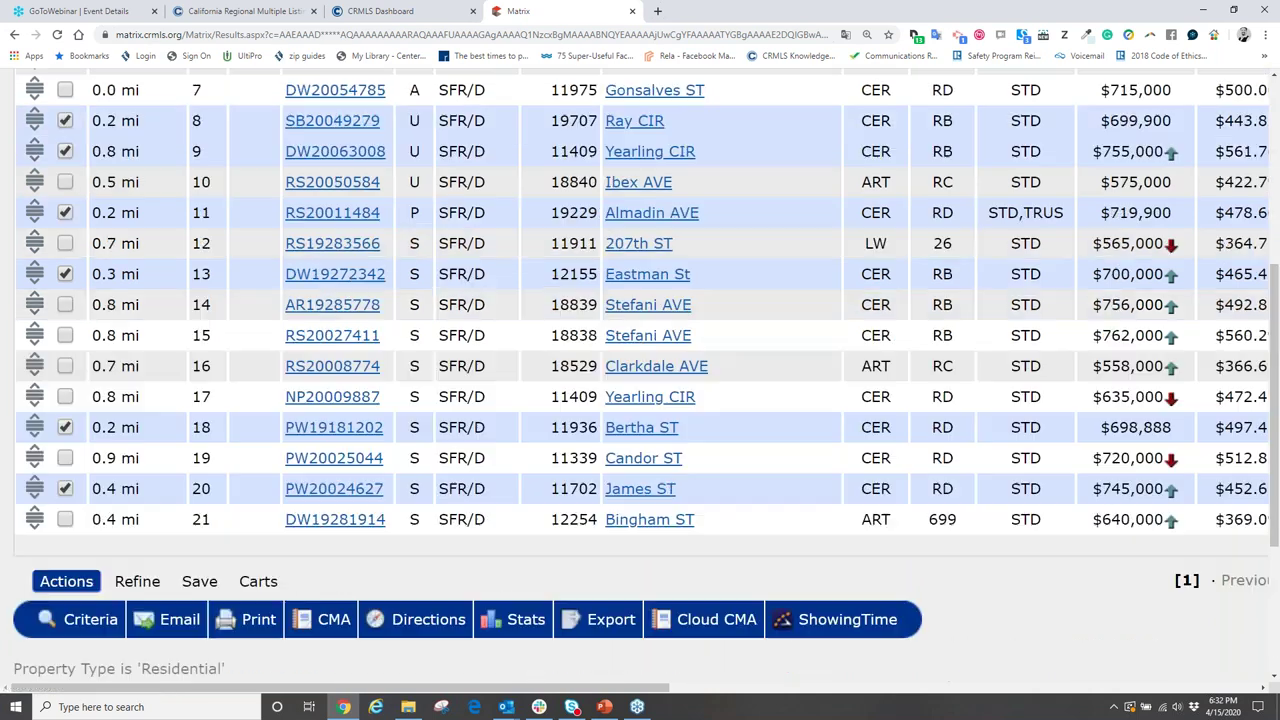
scroll(150, 255, "up", 2)
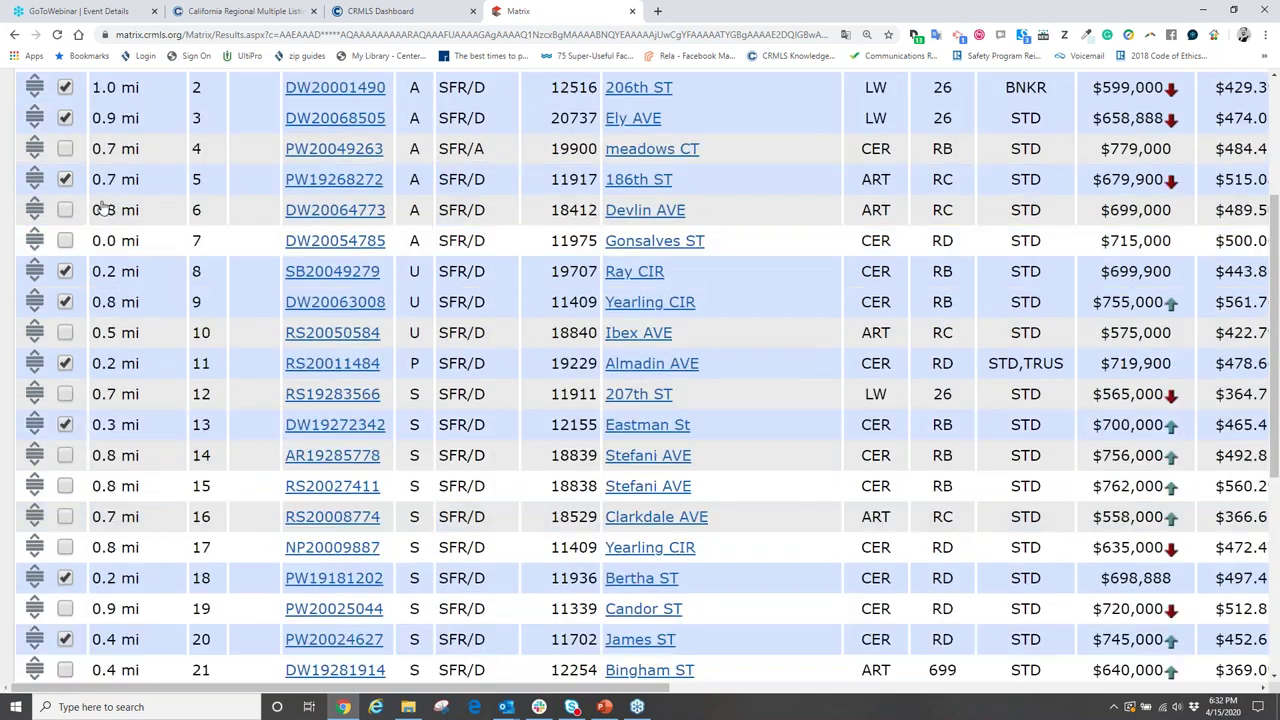
scroll(155, 261, "up", 3)
scroll(155, 261, "down", 1)
scroll(155, 261, "down", 4)
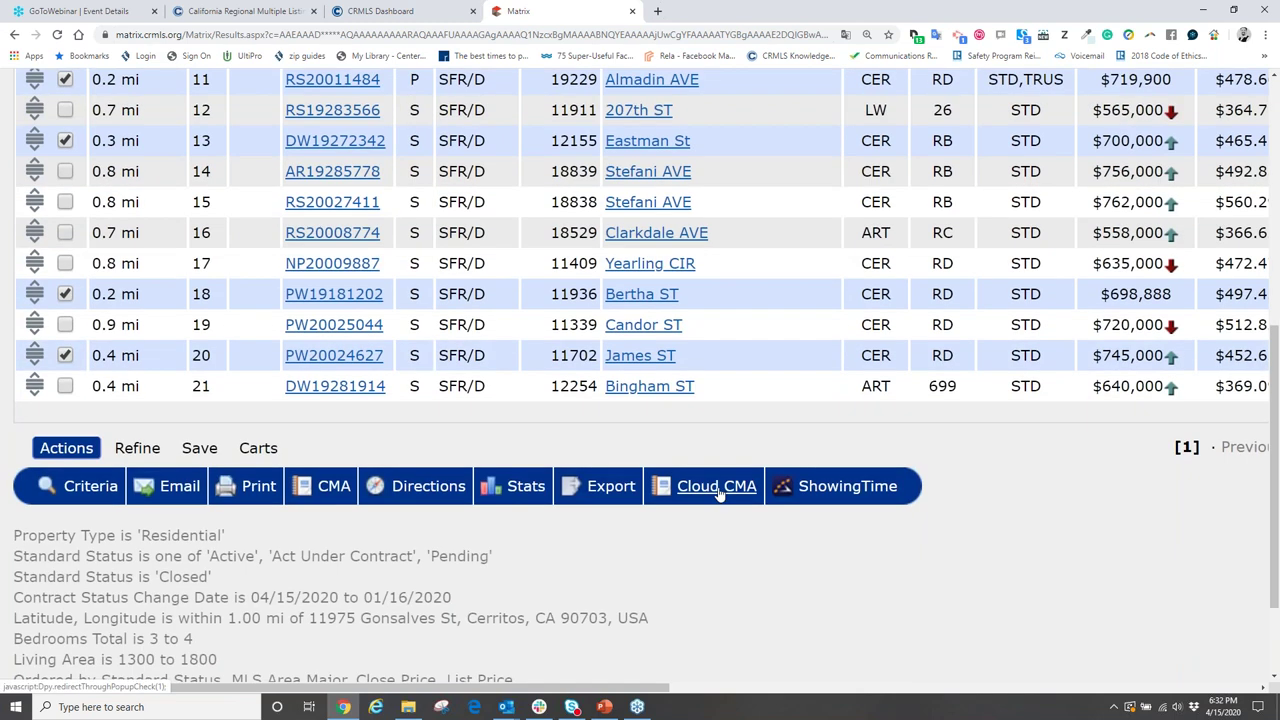
left_click(718, 488)
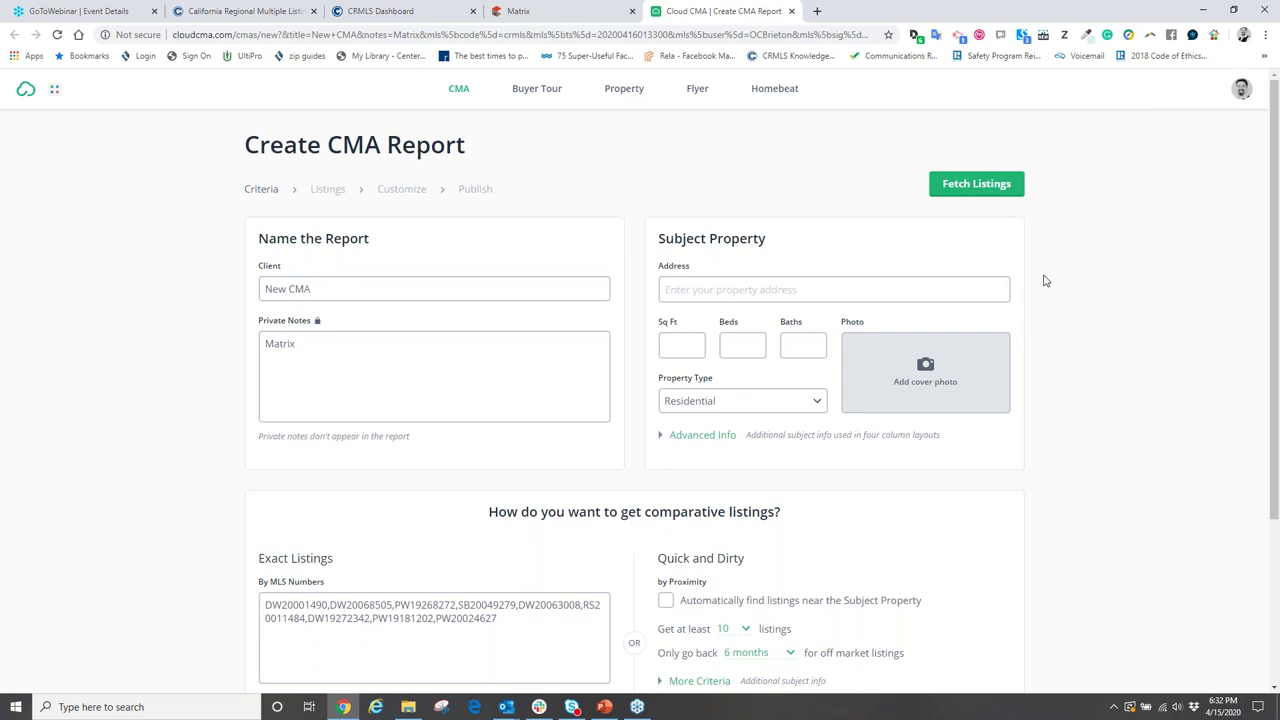
- Enlarge the page and replace the default New CMA client text with the client's name
key("ctrl+plus")
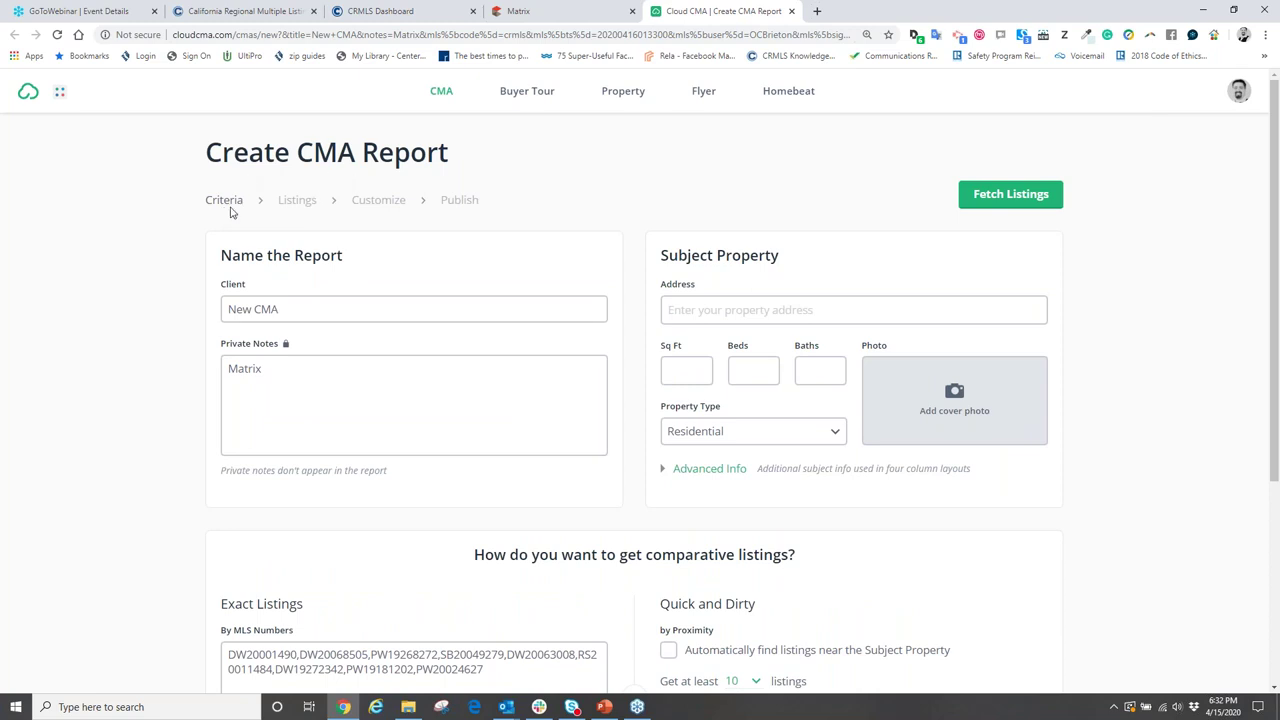
double_click(289, 309)
left_click_drag(278, 309, 126, 312)
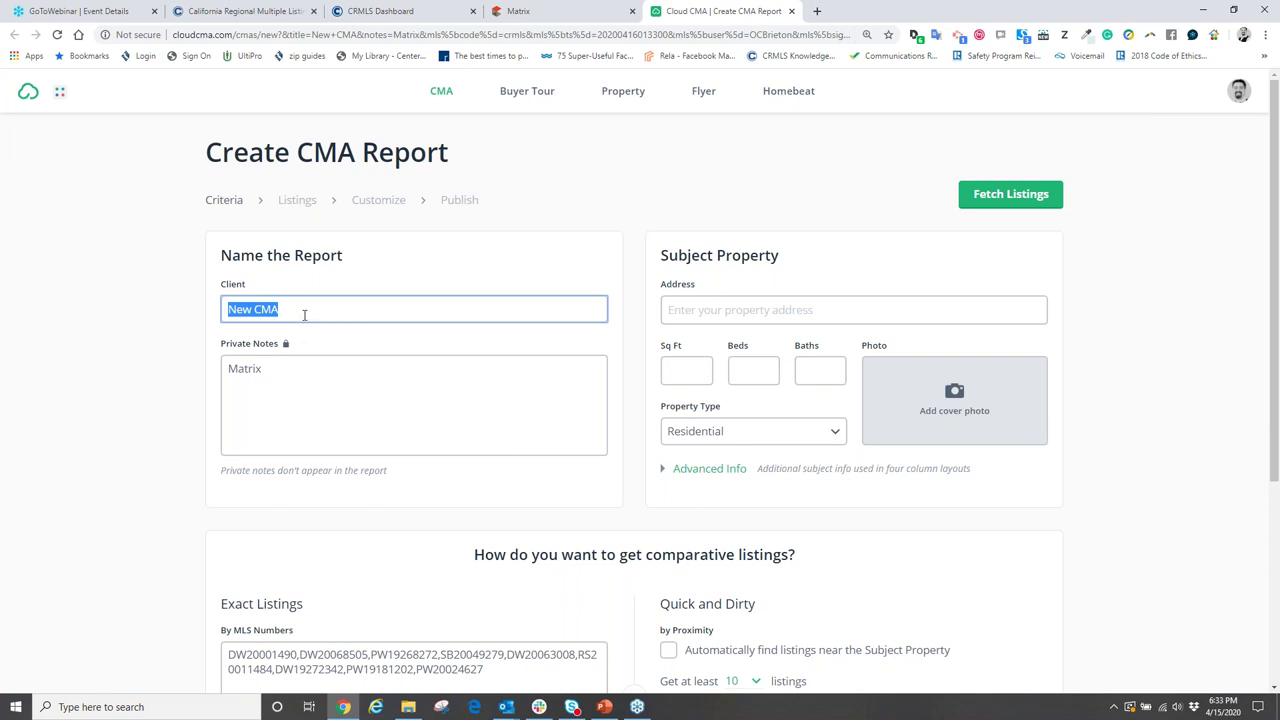
type("Dan")
key("BackSpace")
key("BackSpace")
key("BackSpace")
- Pick the subject property address from the suggestions and enter 1500 sq ft, 3 beds, 2 baths
left_click(716, 310)
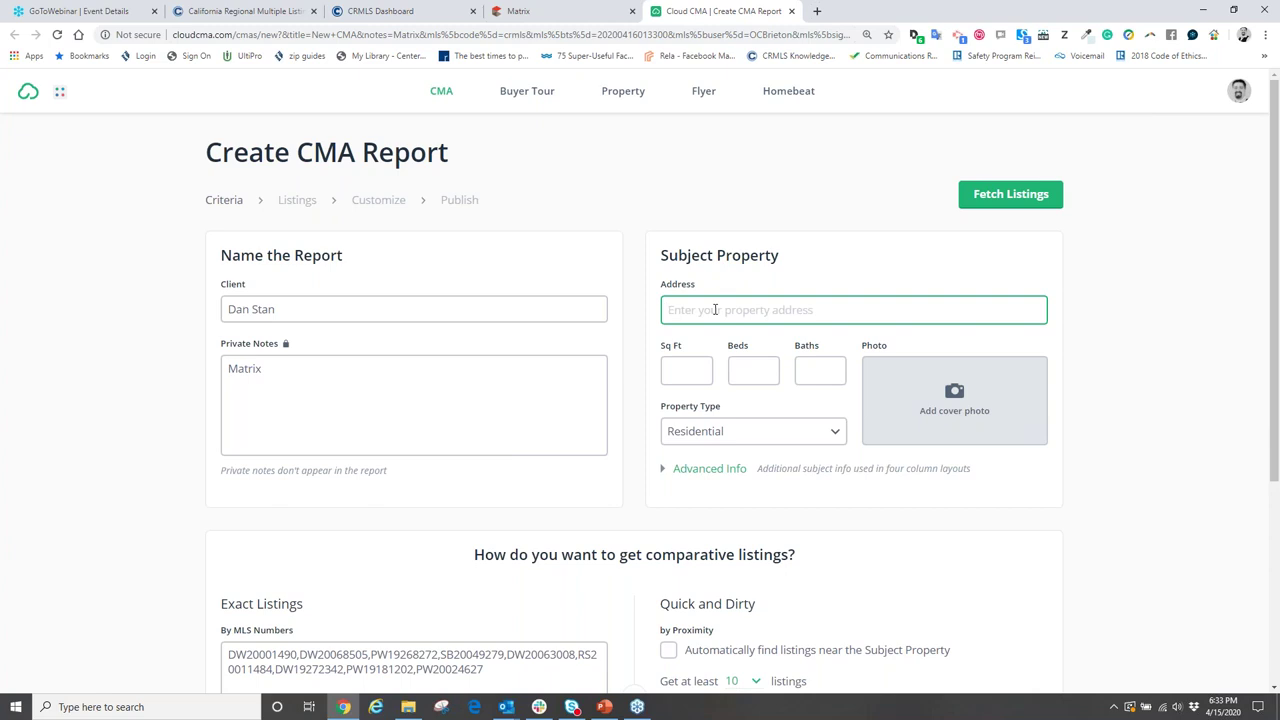
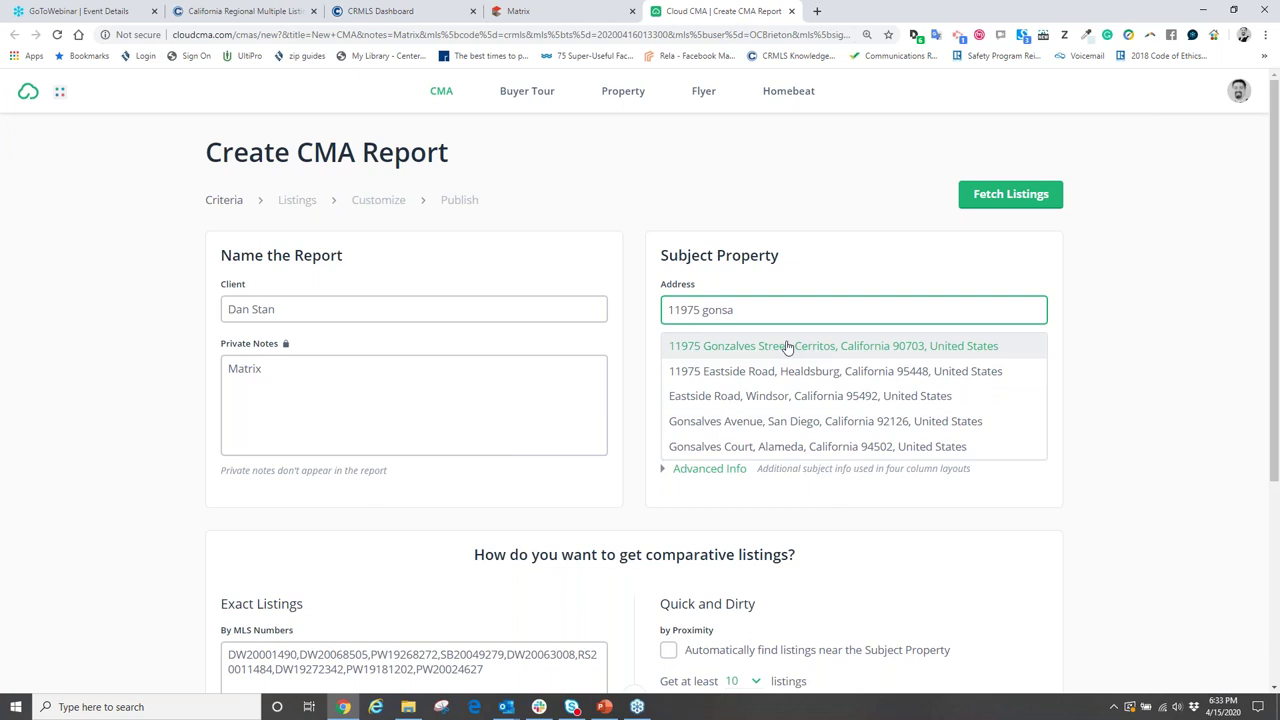
left_click(787, 347)
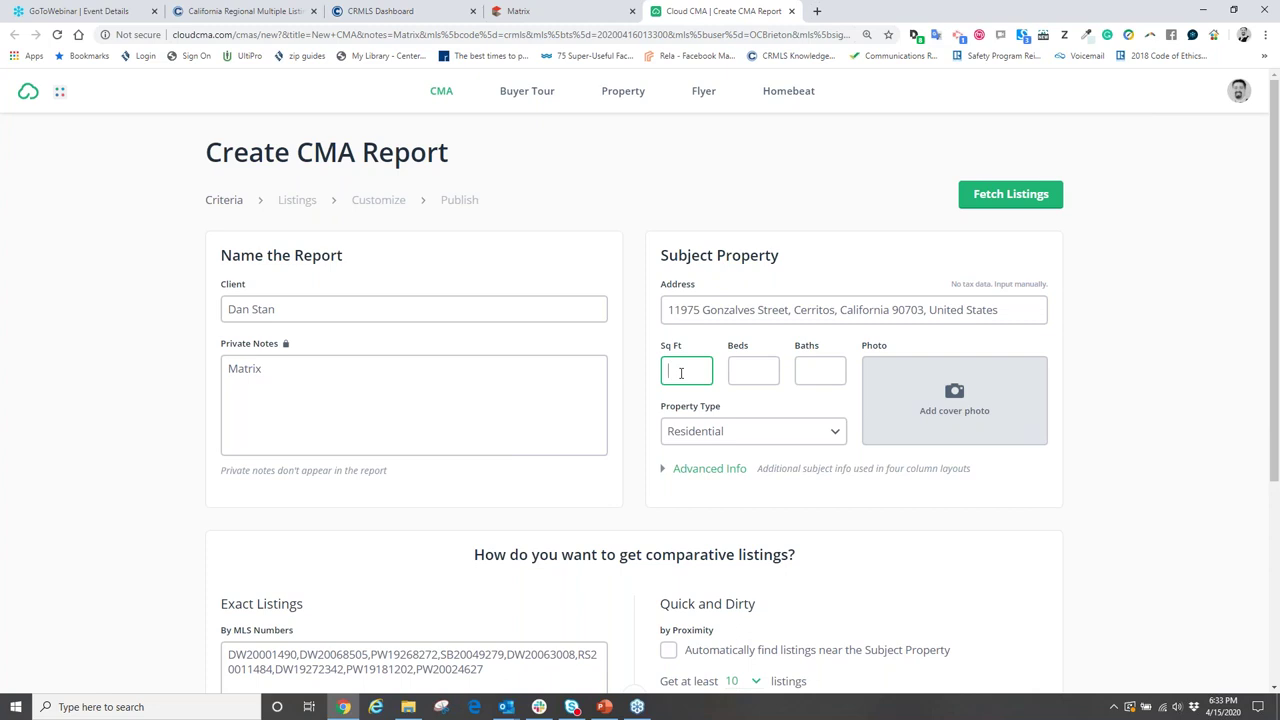
type("1500")
key("Tab")
type("3")
key("Tab")
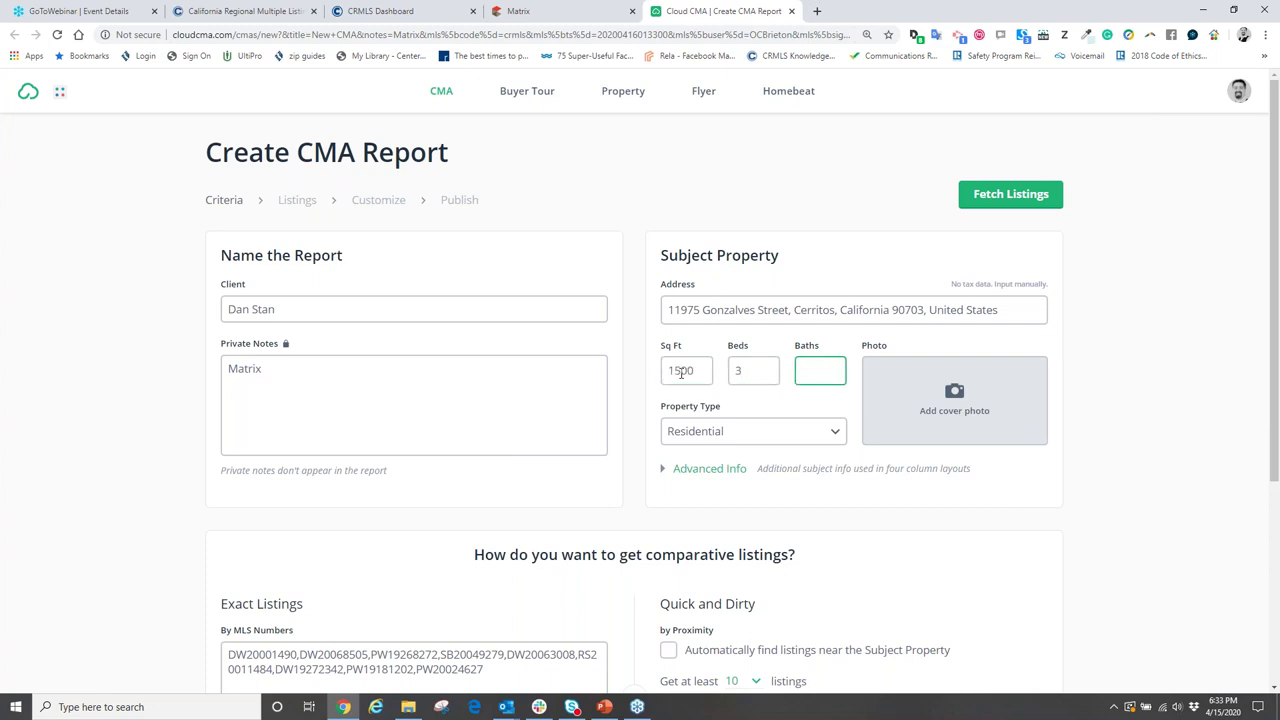
type("2")
left_click(880, 312)
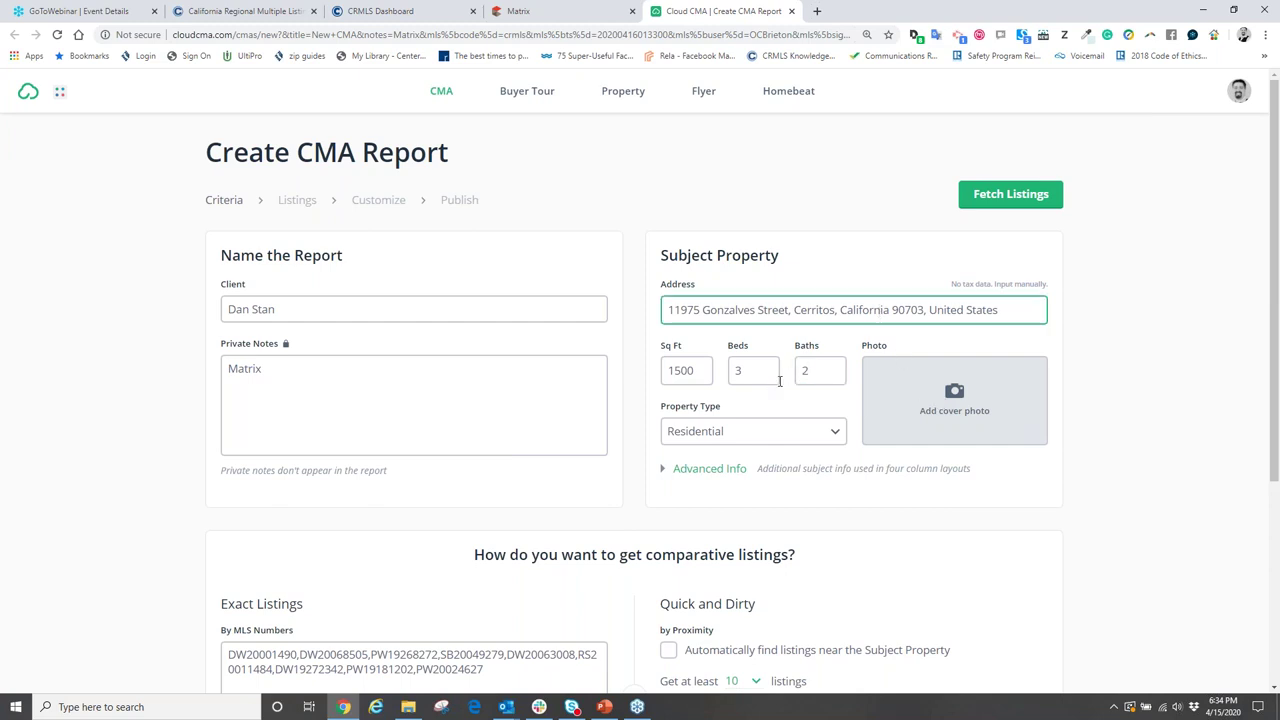
left_click_drag(995, 310, 672, 310)
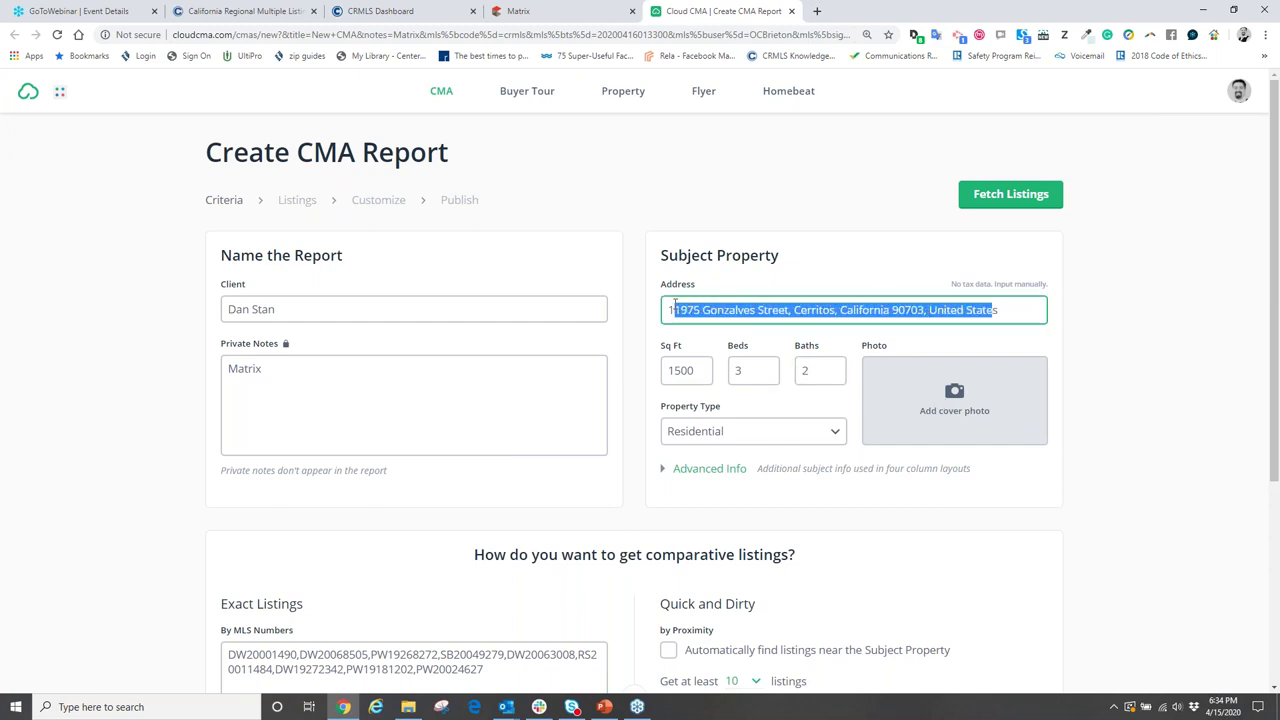
left_click(833, 258)
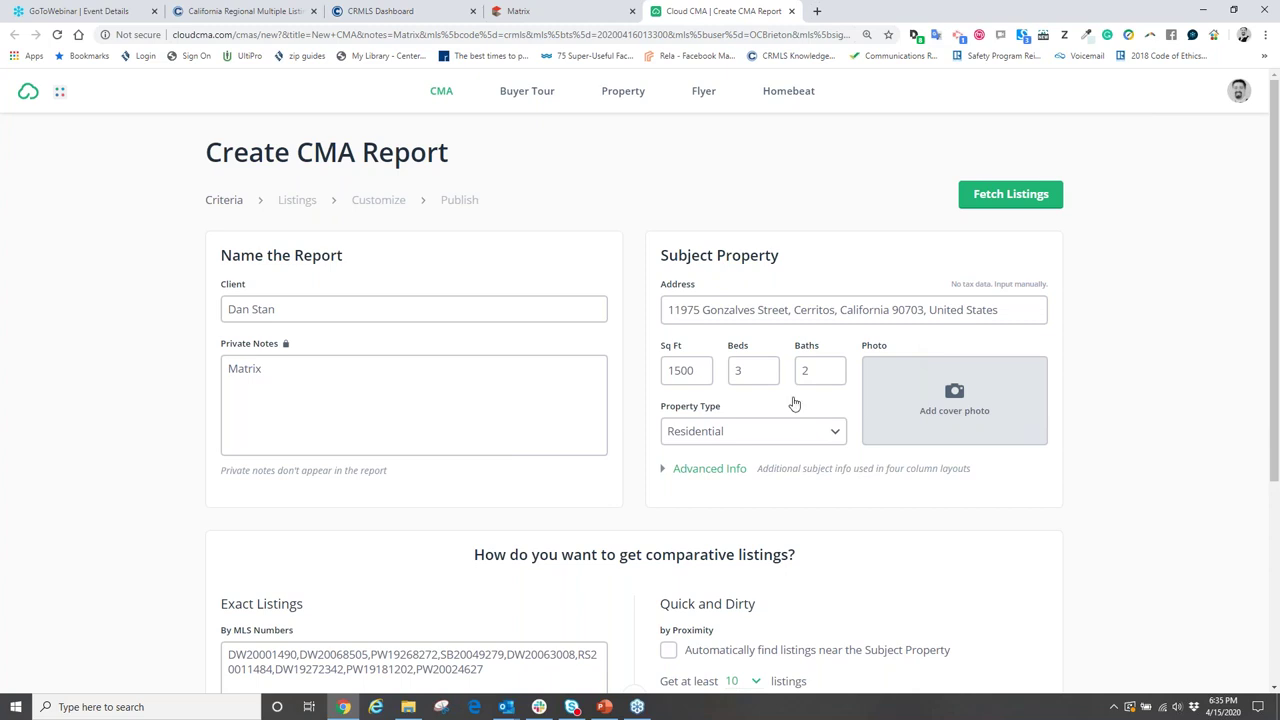
left_click(995, 195)
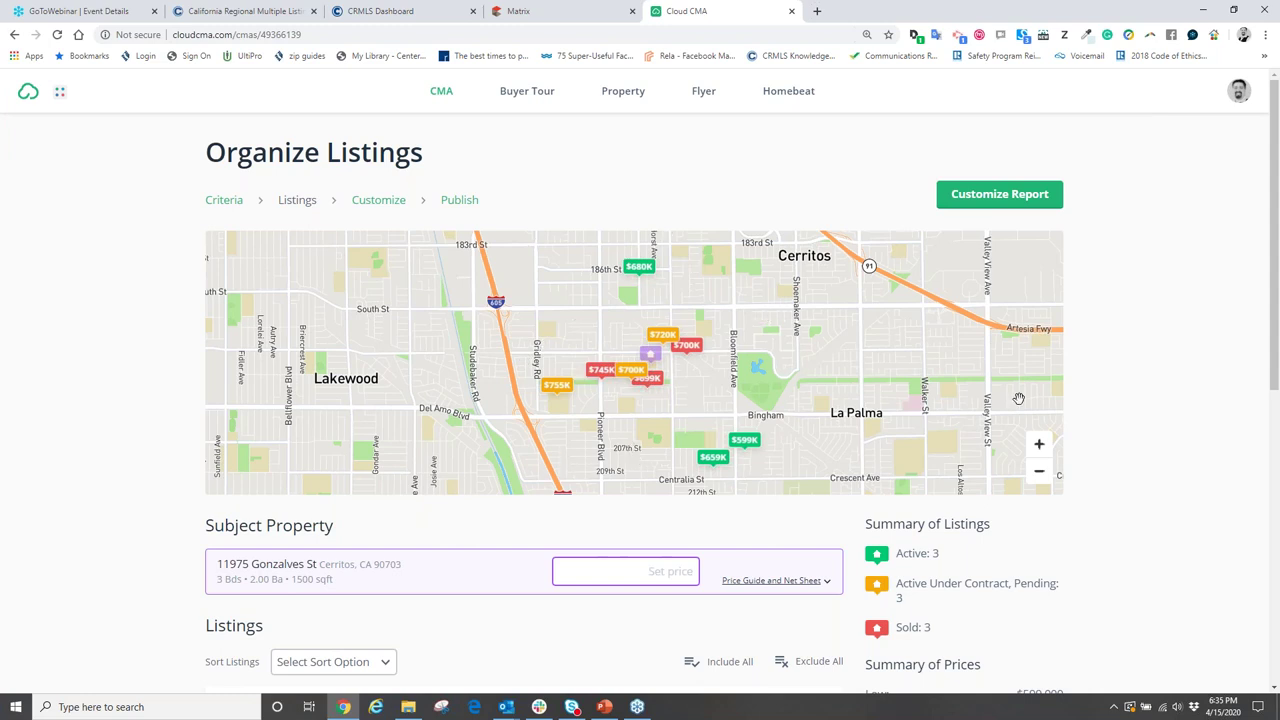
scroll(580, 316, "down", 3)
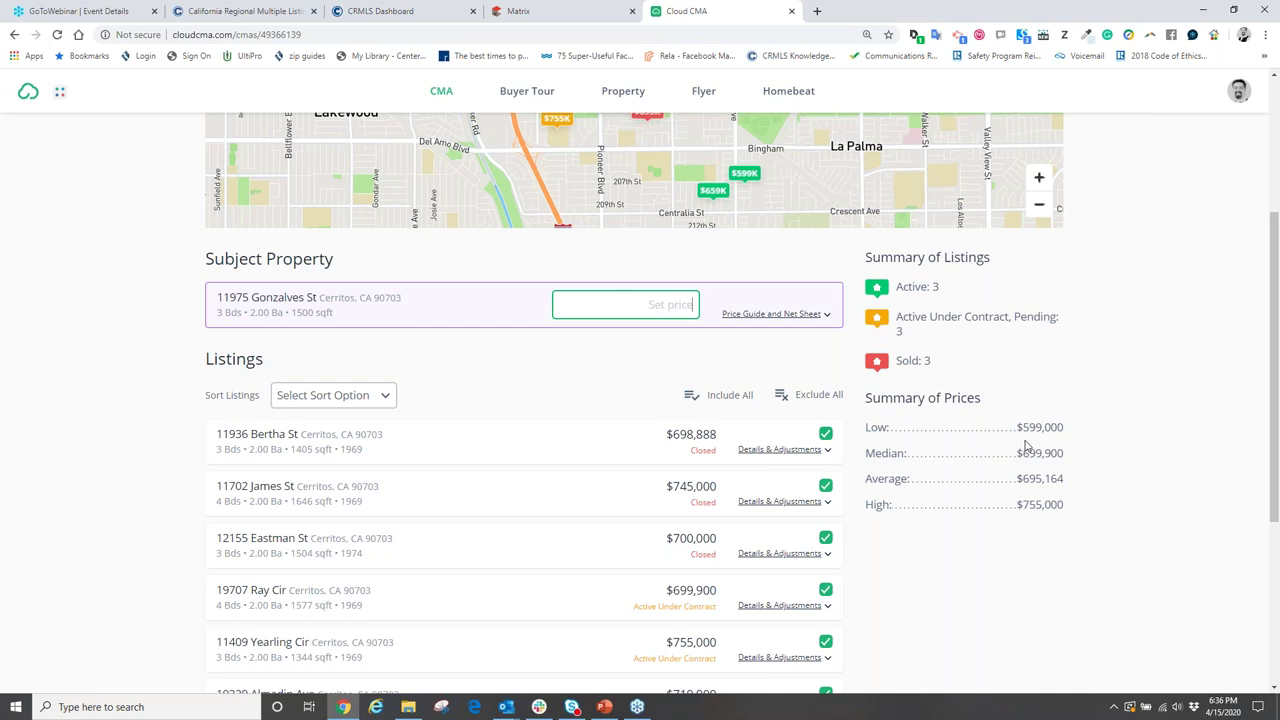
scroll(655, 457, "down", 2)
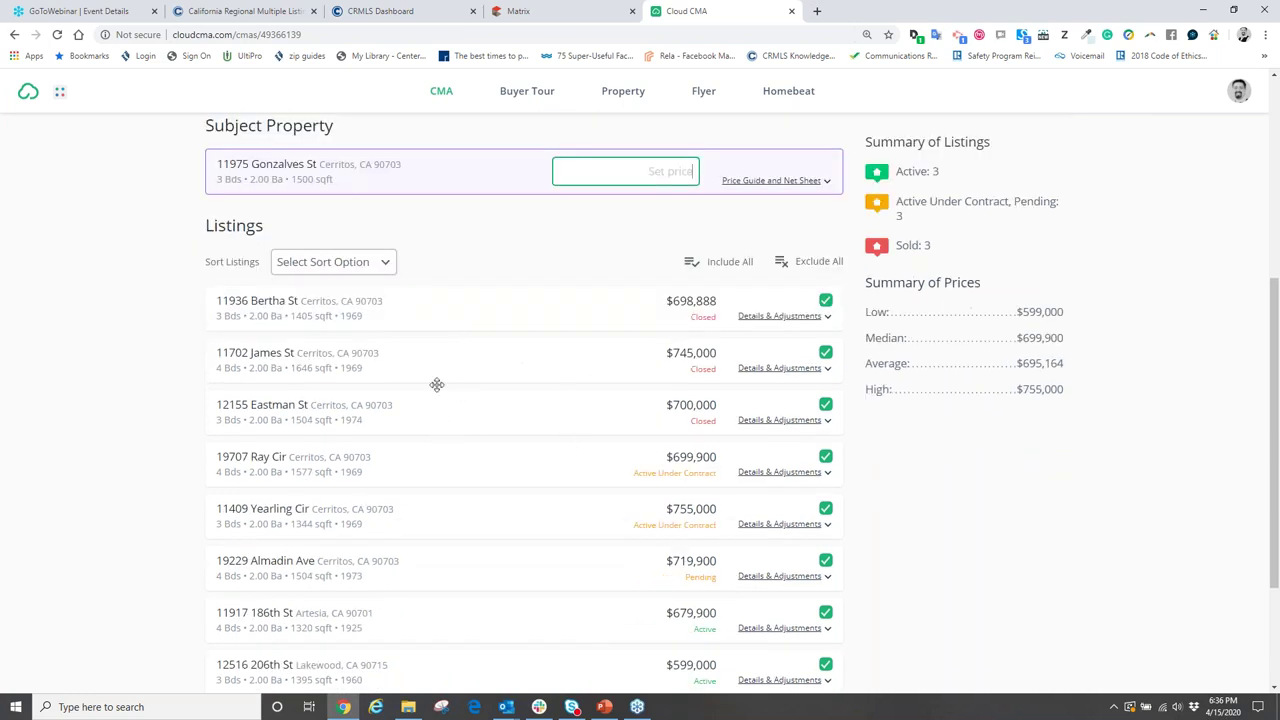
scroll(513, 414, "down", 1)
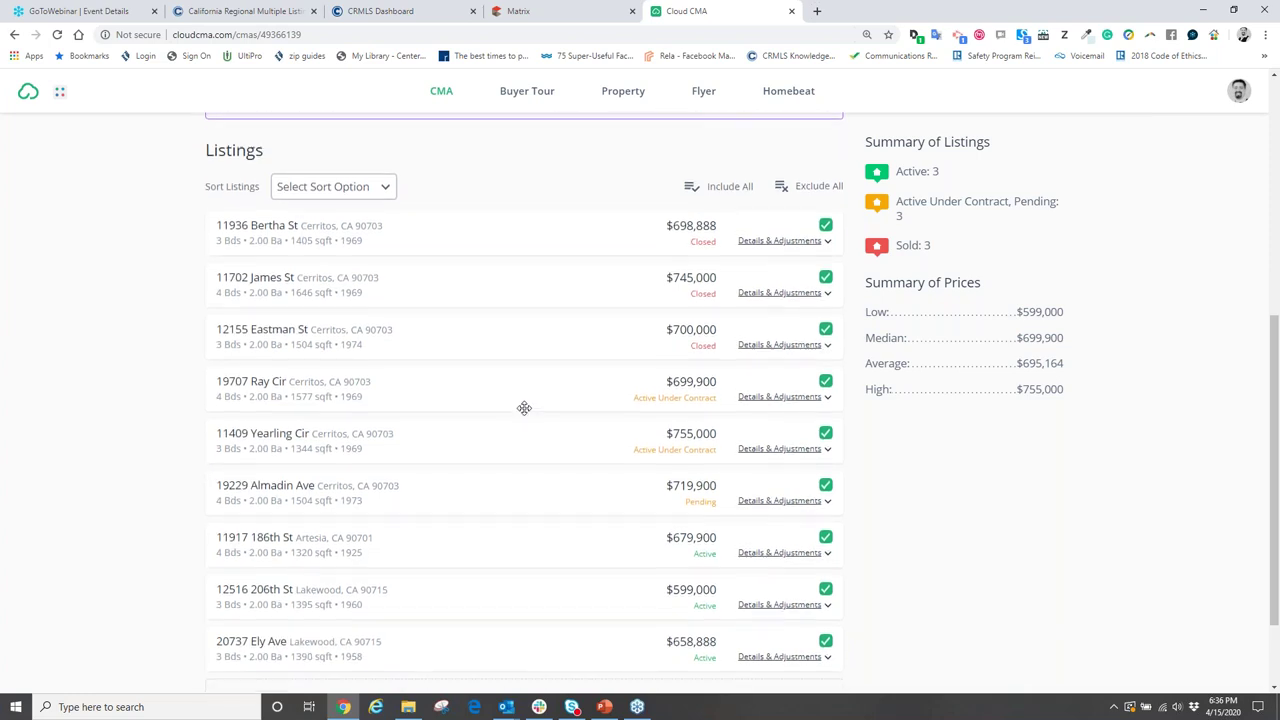
scroll(520, 408, "down", 2)
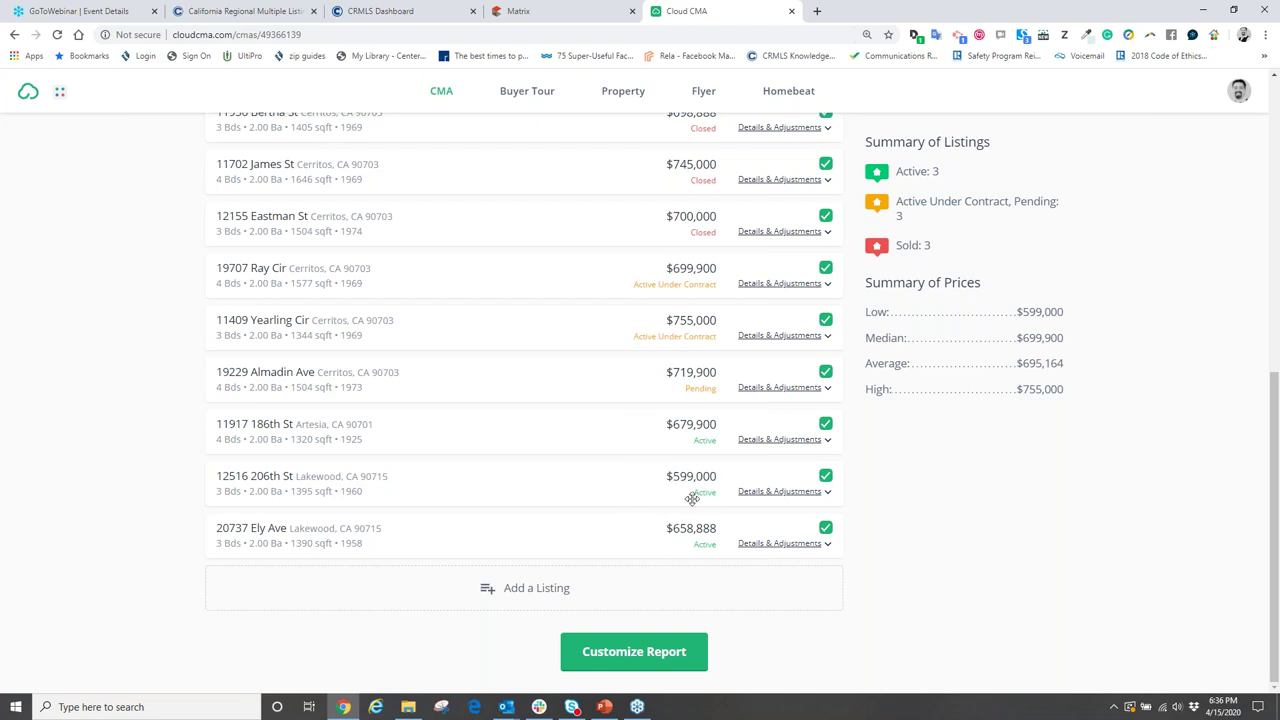
left_click(825, 477)
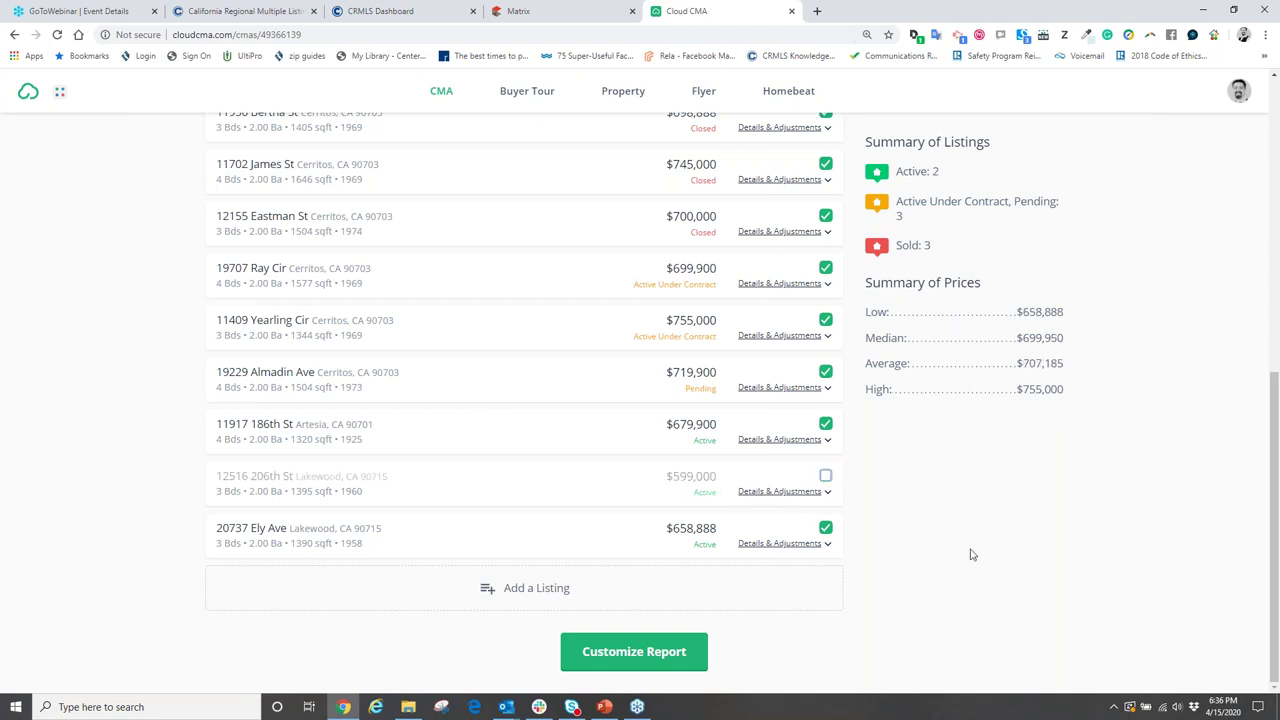
scroll(970, 554, "up", 2)
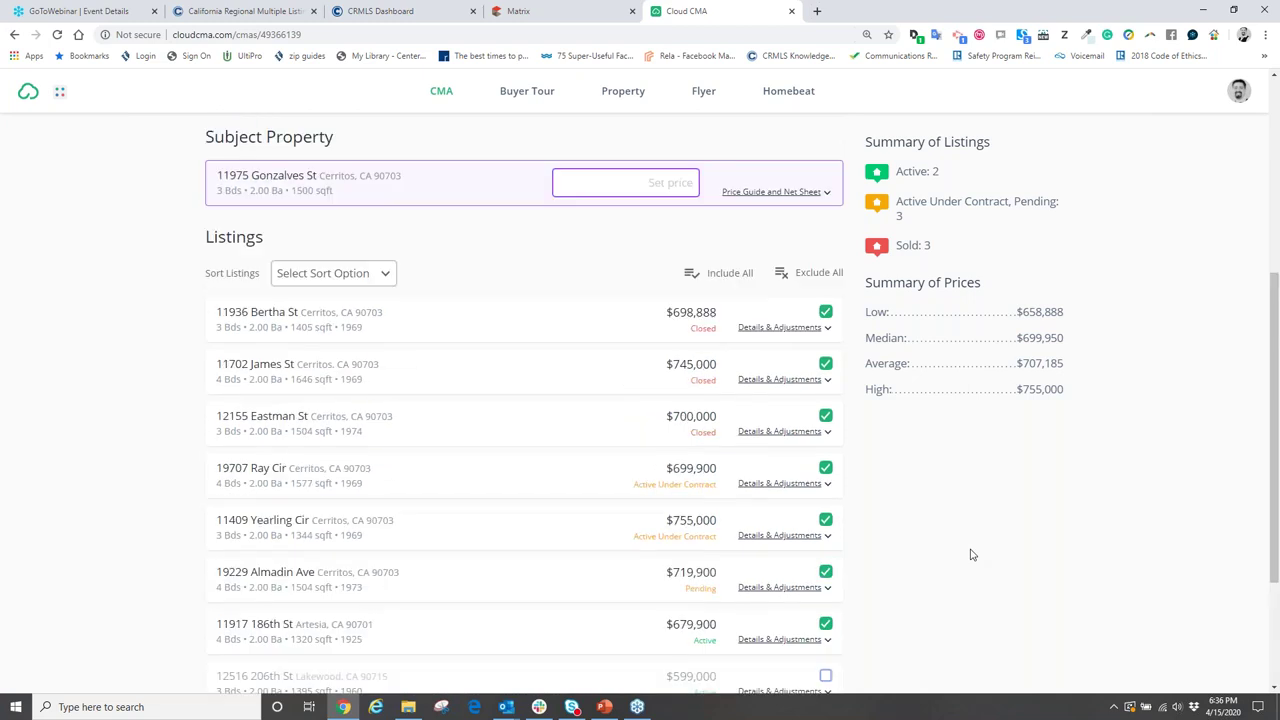
scroll(970, 554, "down", 2)
left_click(825, 476)
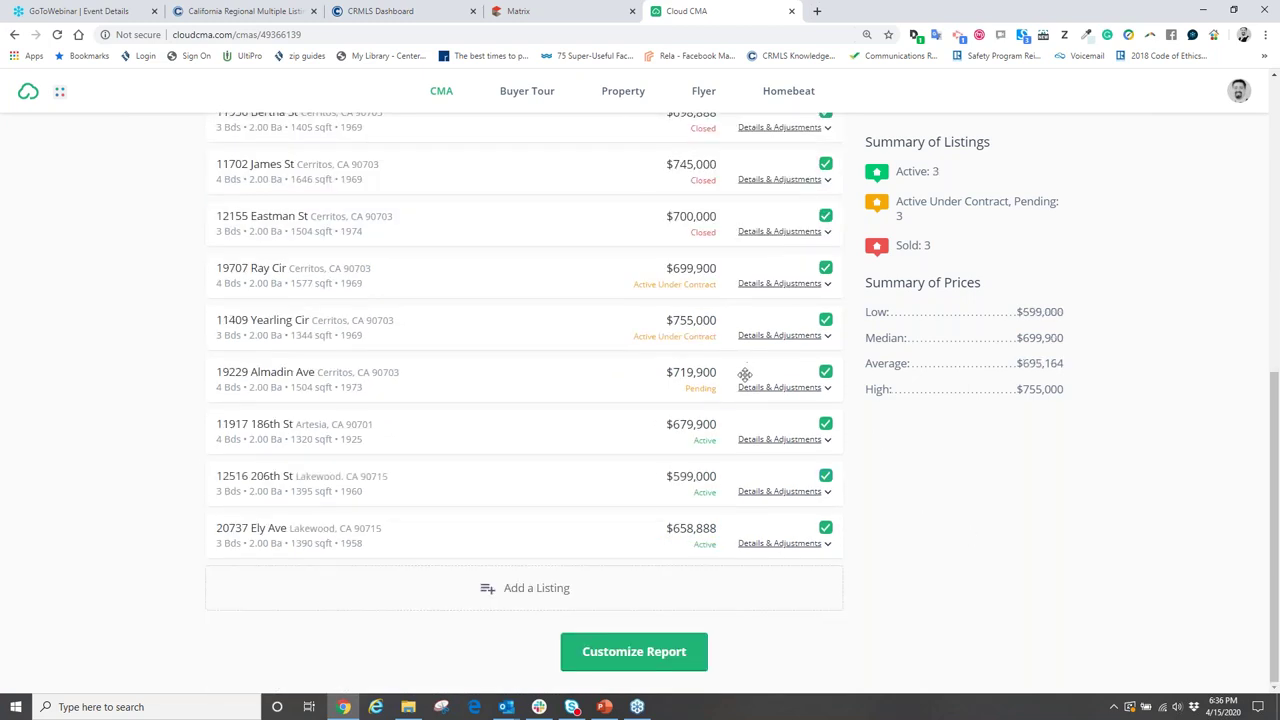
scroll(745, 374, "up", 3)
scroll(623, 230, "down", 3)
scroll(949, 614, "up", 3)
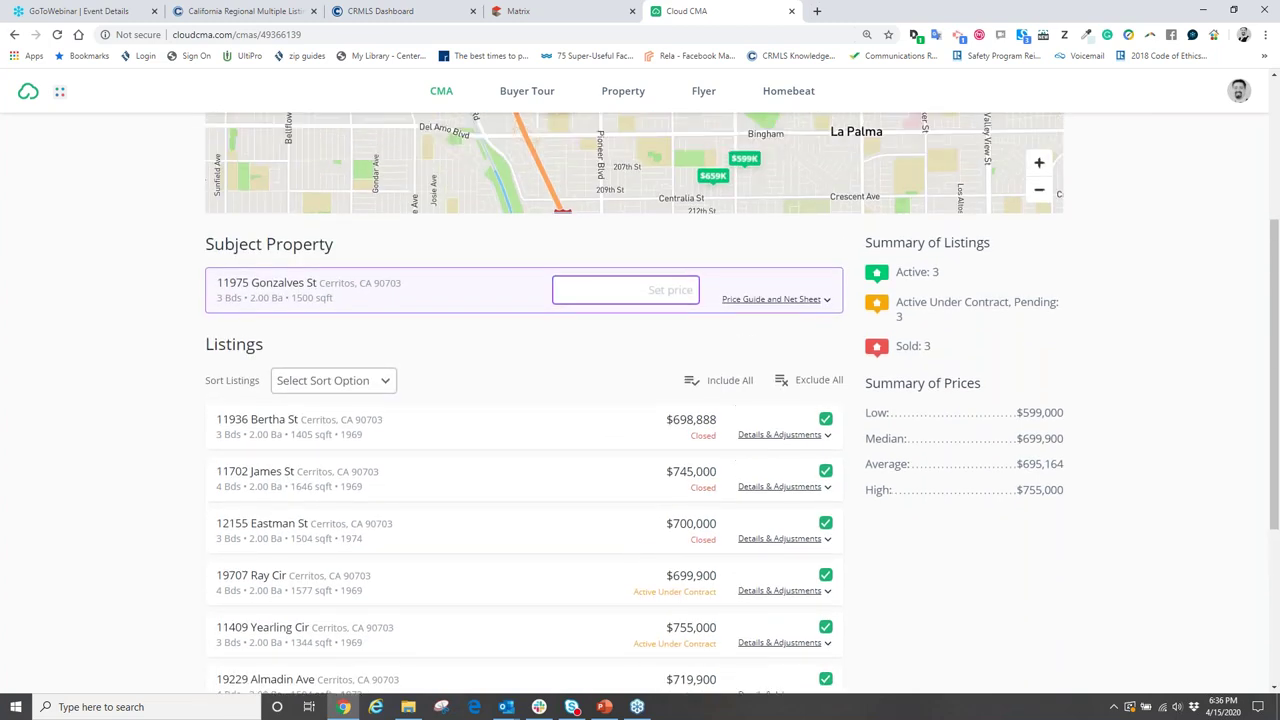
scroll(1183, 496, "up", 3)
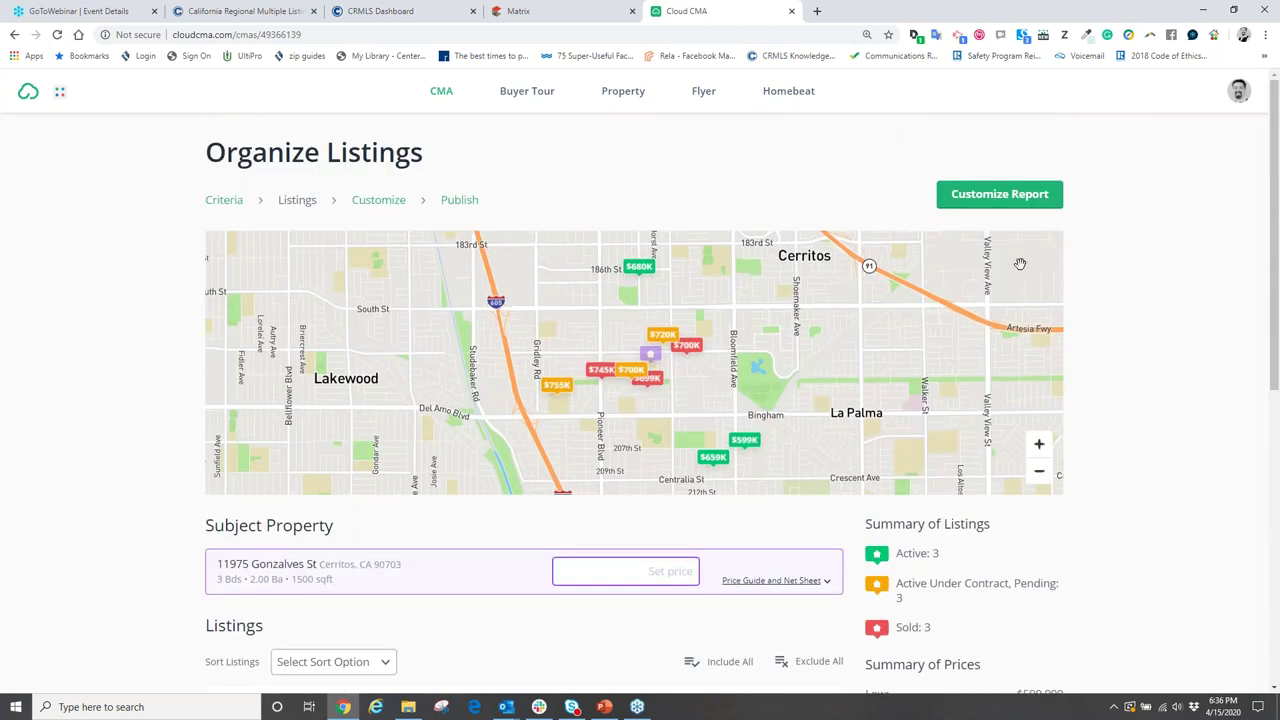
- Continue to the Customize Report step and dismiss the modern theme offer
left_click(1011, 200)
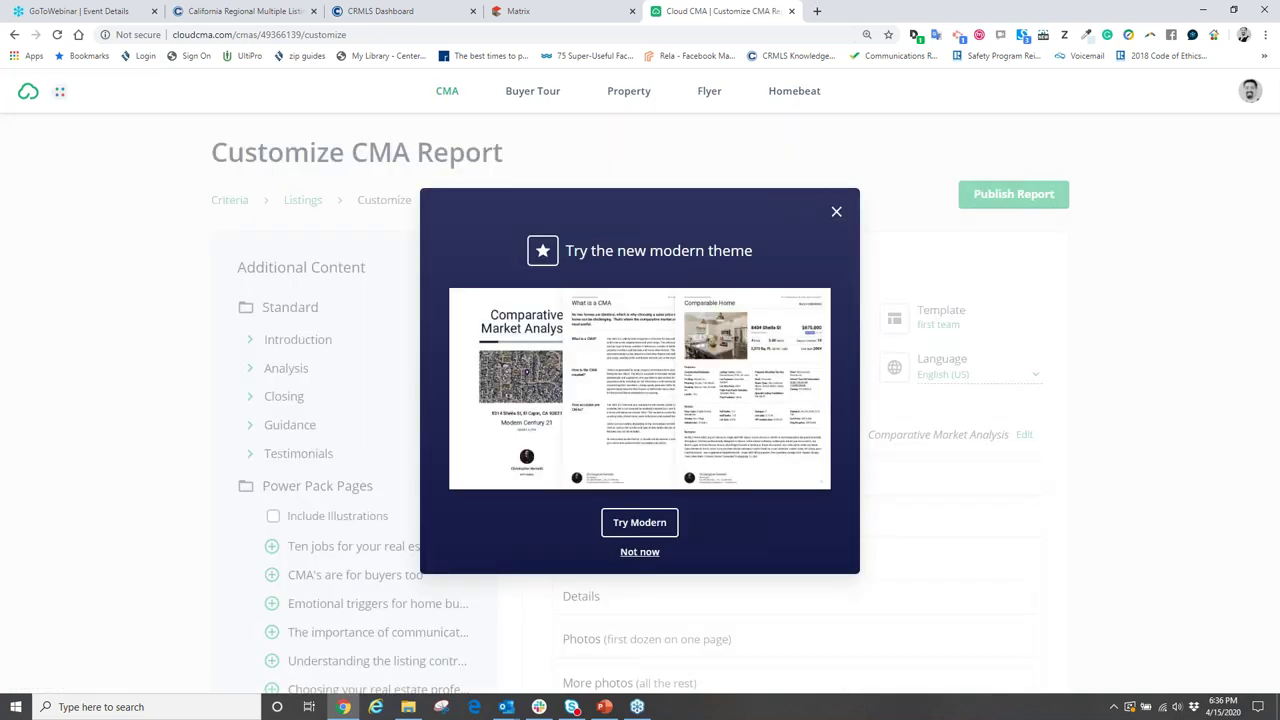
left_click(835, 214)
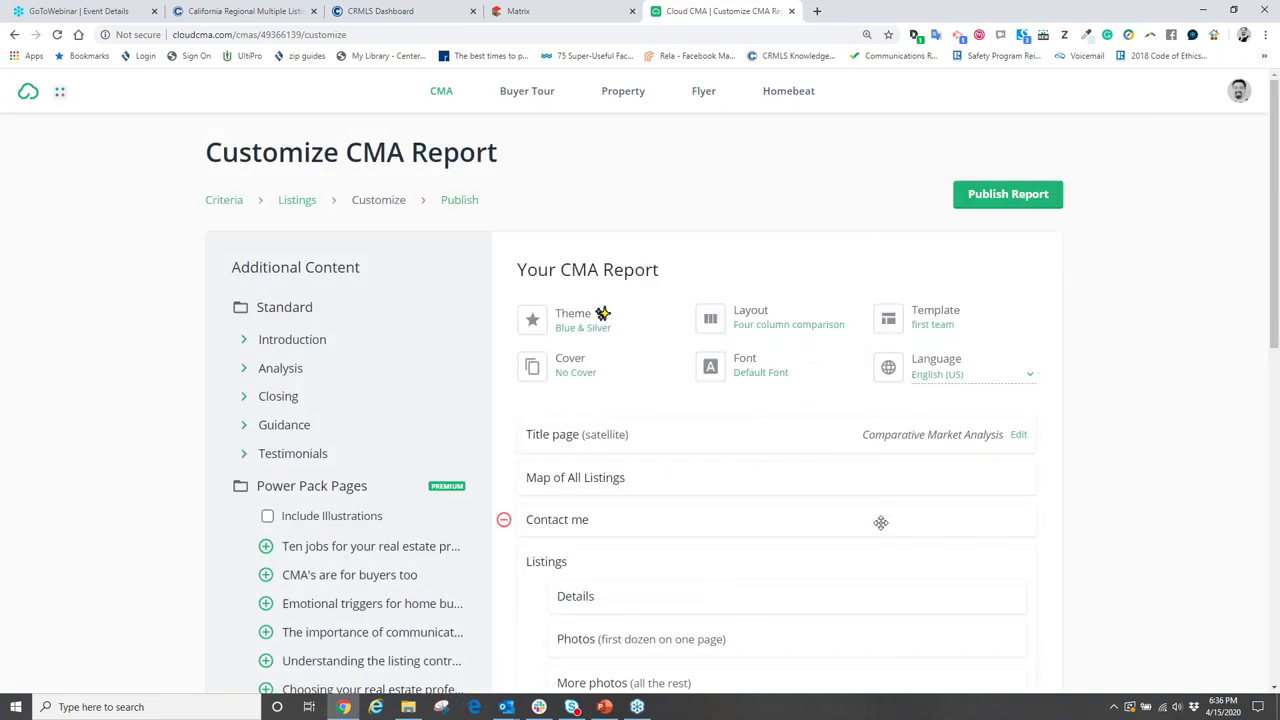
scroll(786, 509, "down", 3)
scroll(786, 509, "up", 3)
- Apply the built-in All Pages template to the report
left_click(955, 319)
scroll(770, 440, "down", 2)
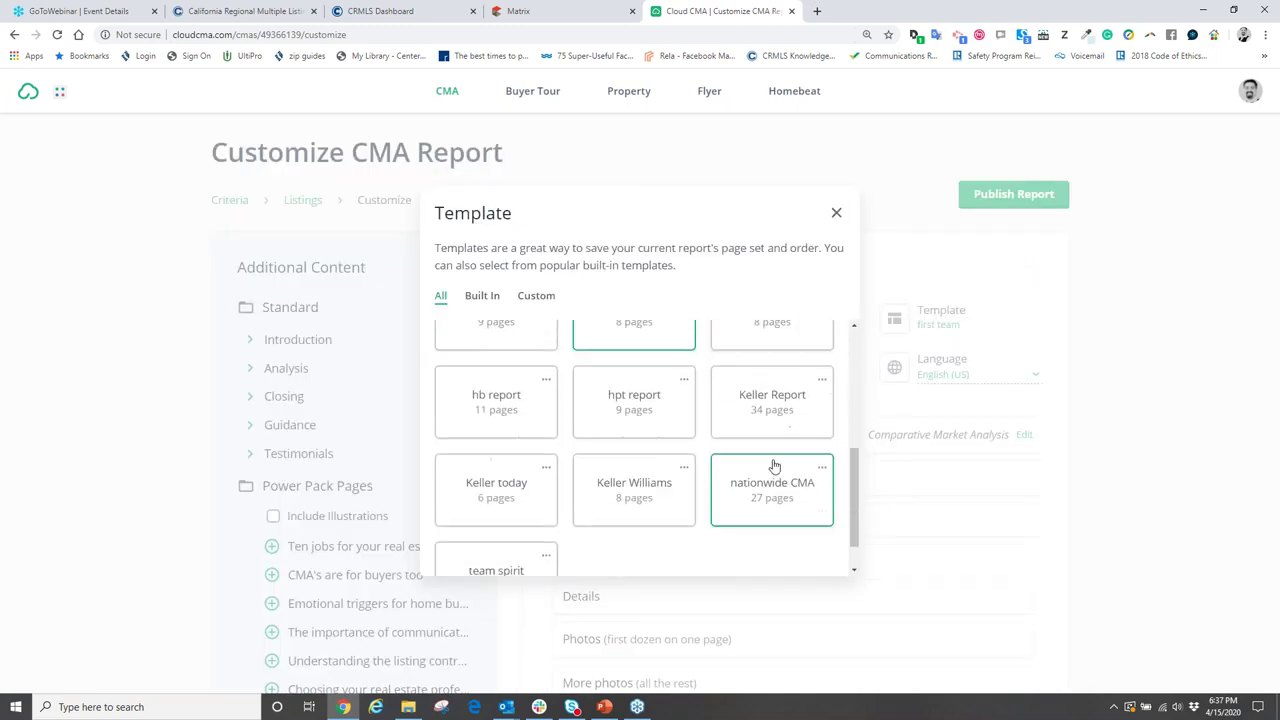
scroll(773, 466, "up", 5)
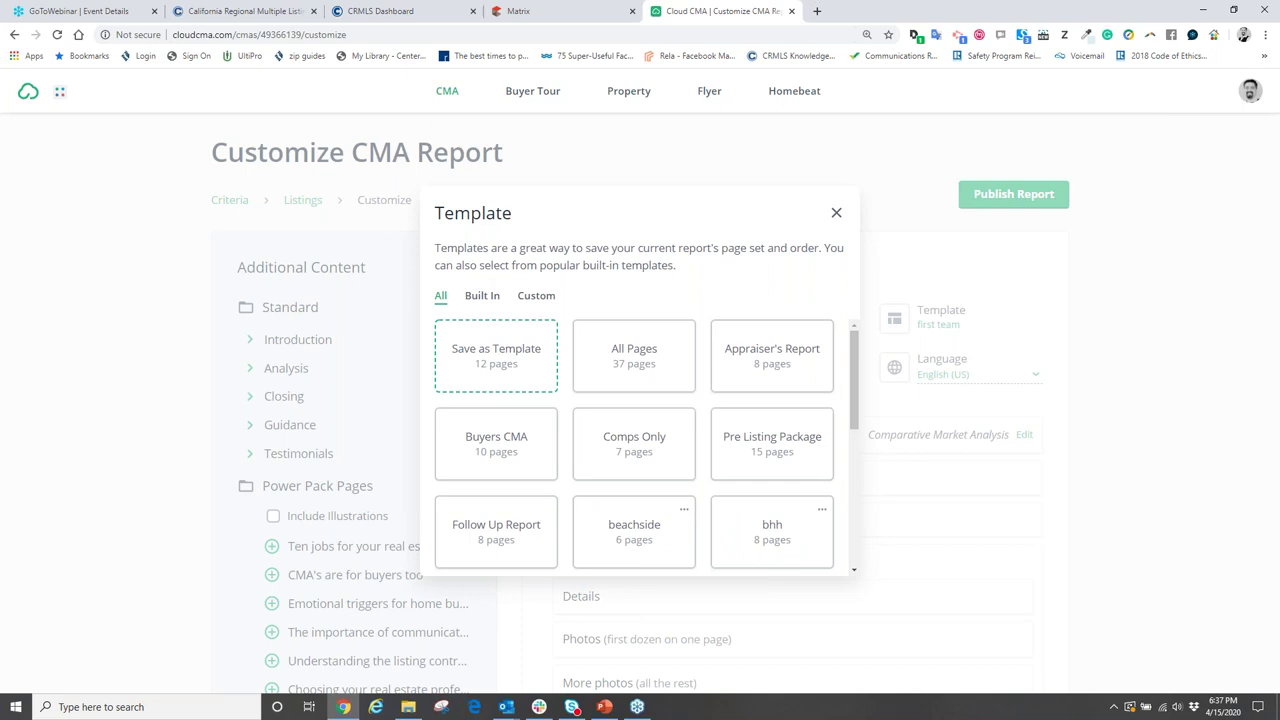
scroll(670, 452, "down", 5)
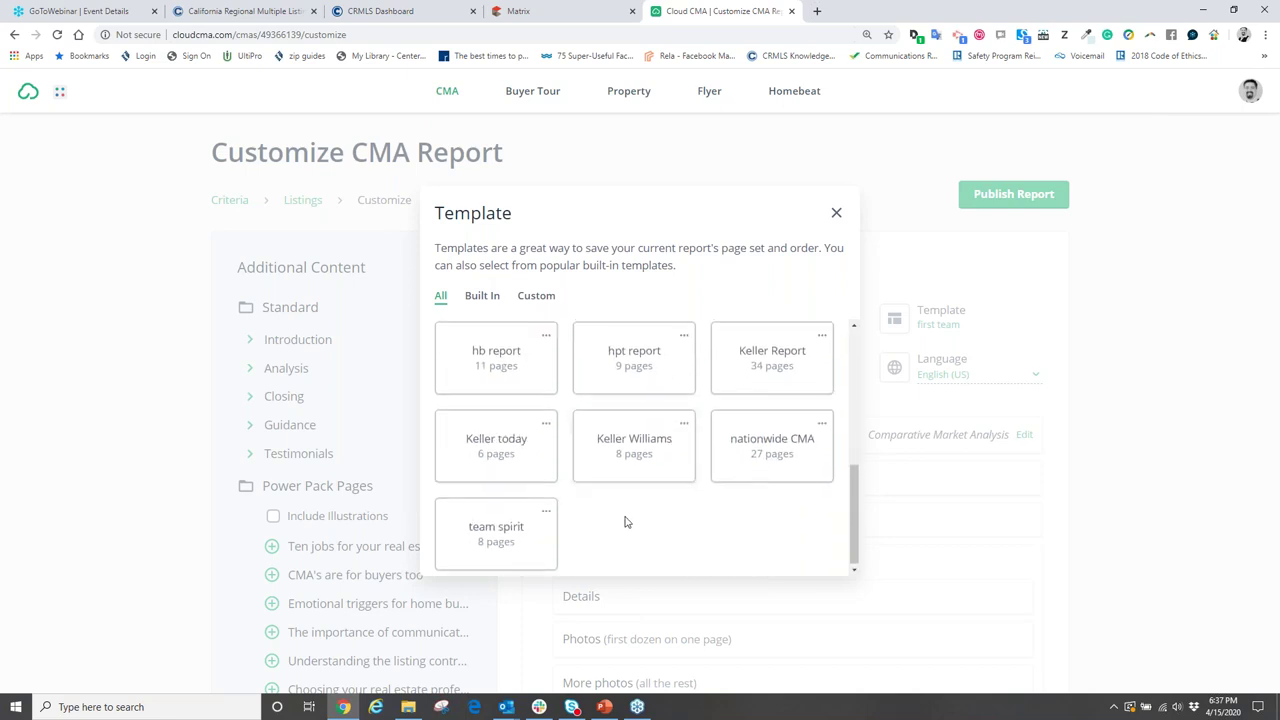
scroll(625, 522, "up", 5)
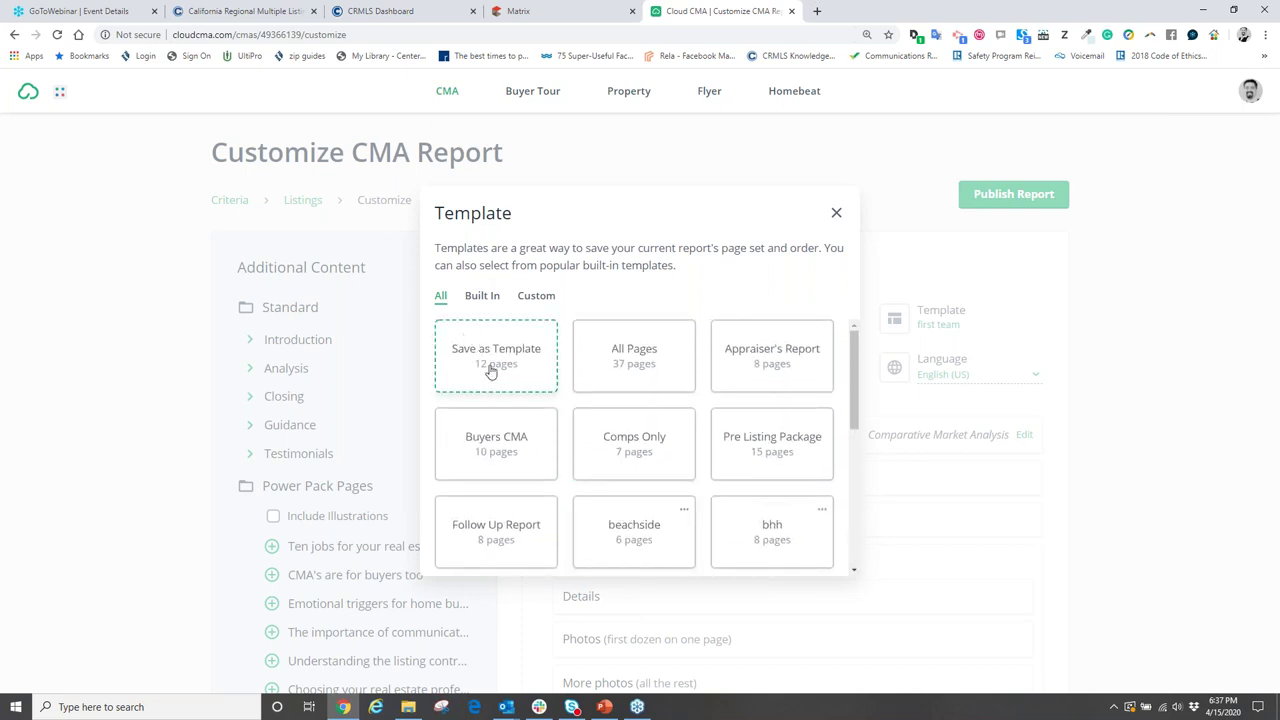
left_click(484, 298)
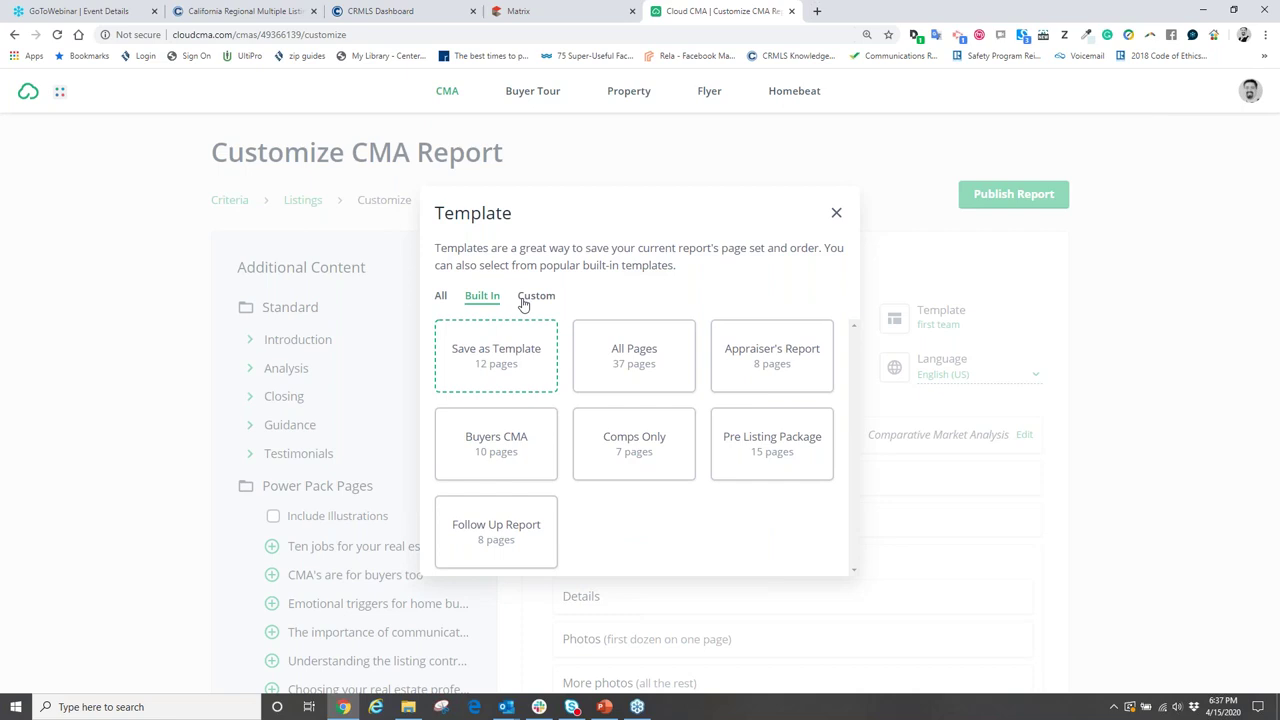
left_click(626, 346)
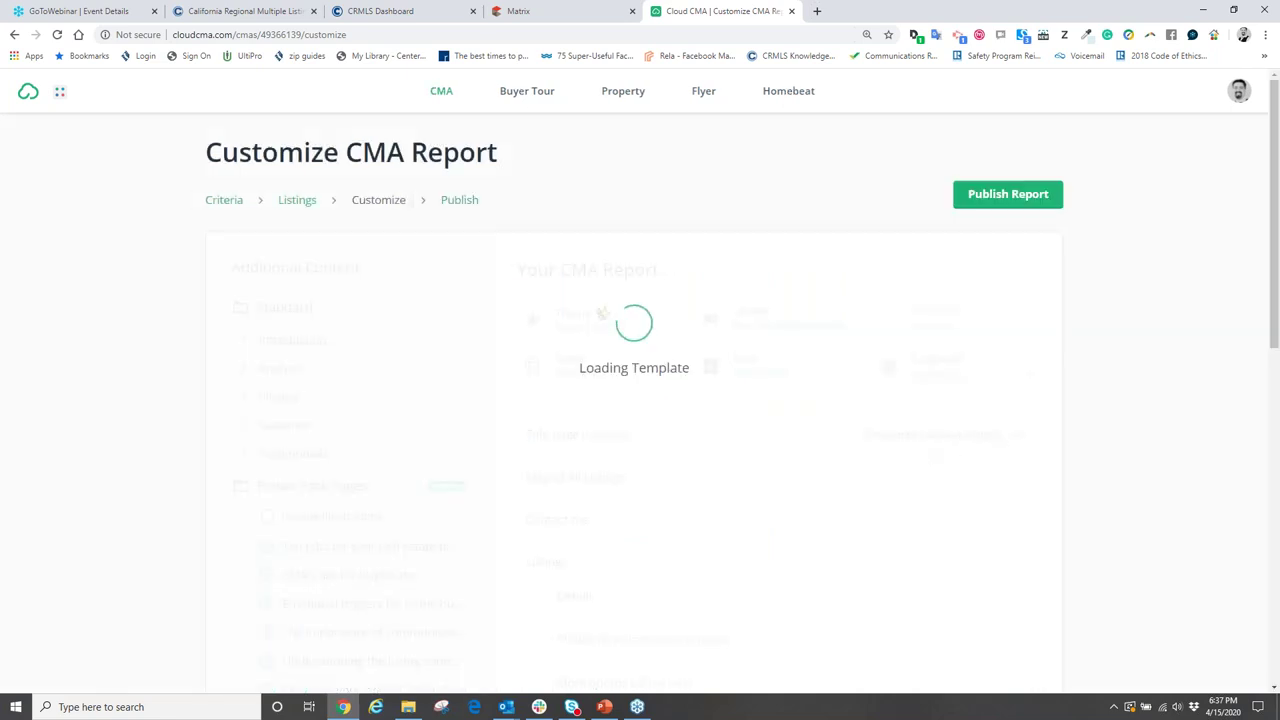
- Switch the report layout to Two photos
scroll(908, 497, "down", 9)
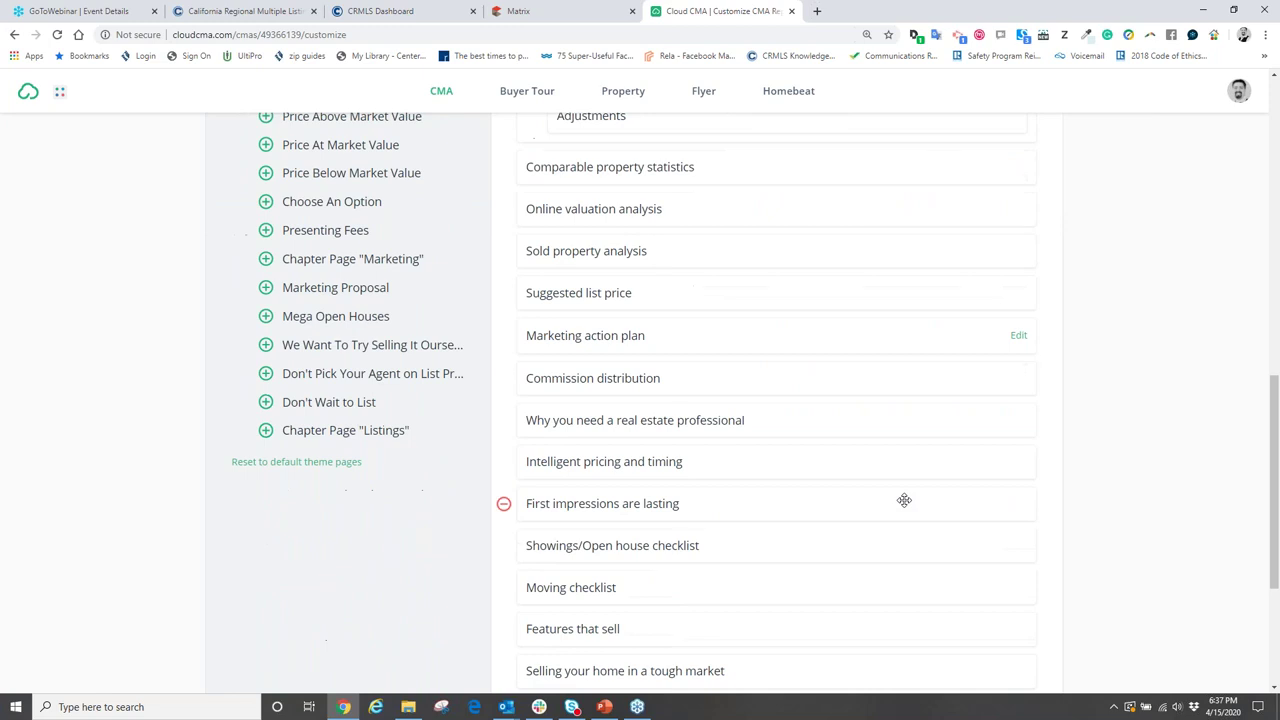
scroll(898, 503, "up", 10)
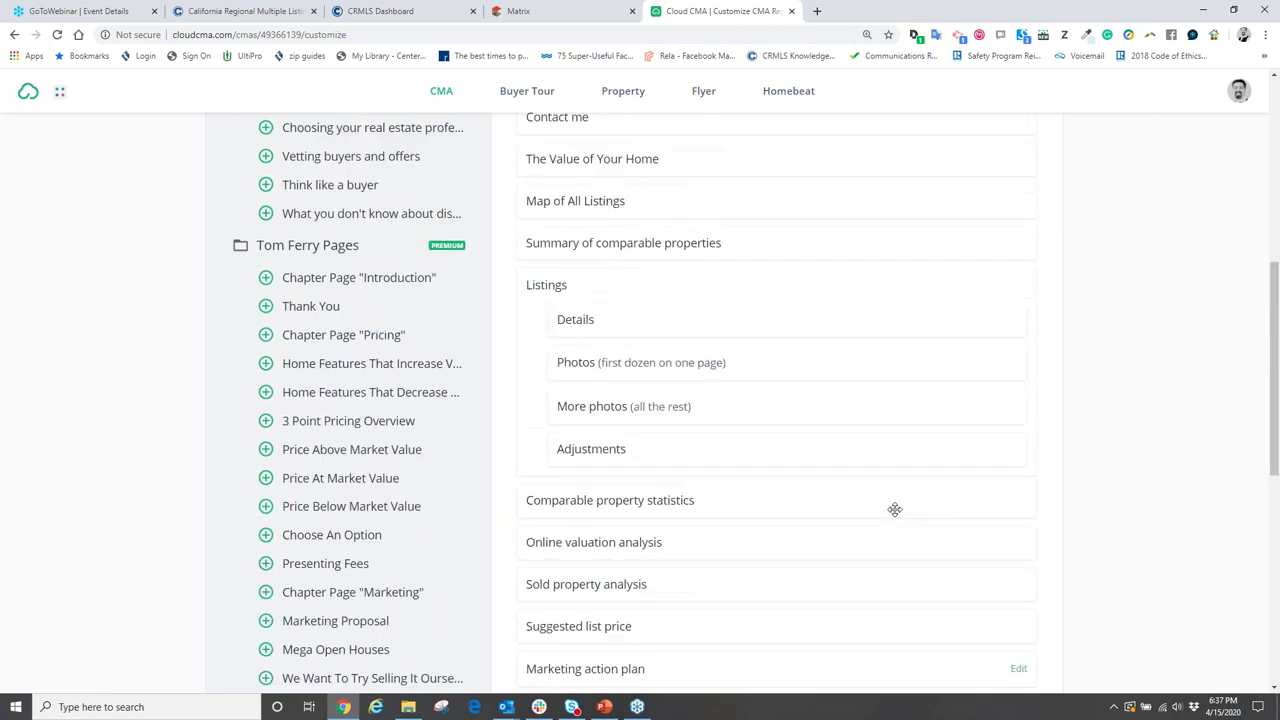
left_click(790, 327)
left_click(553, 308)
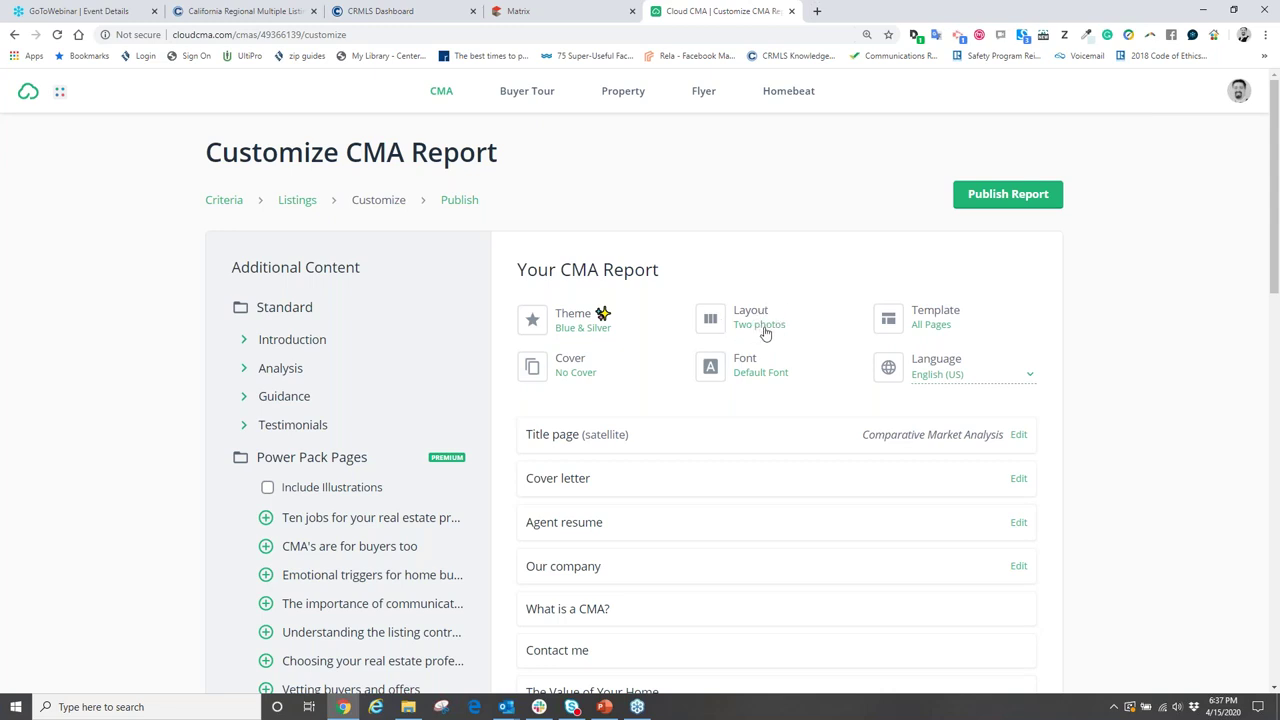
- Review the report page list from Title page through CMAs vs Appraisals
mouse_move(687, 420)
scroll(687, 420, "down", 11)
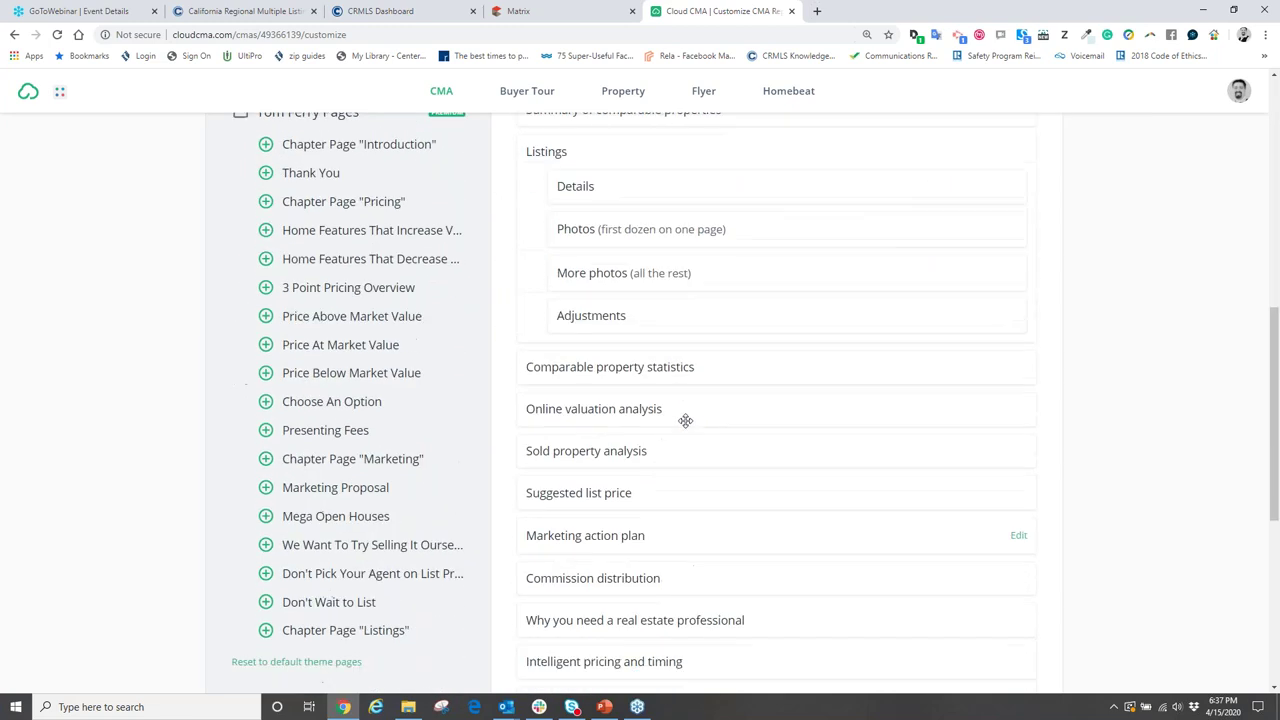
scroll(692, 445, "down", 2)
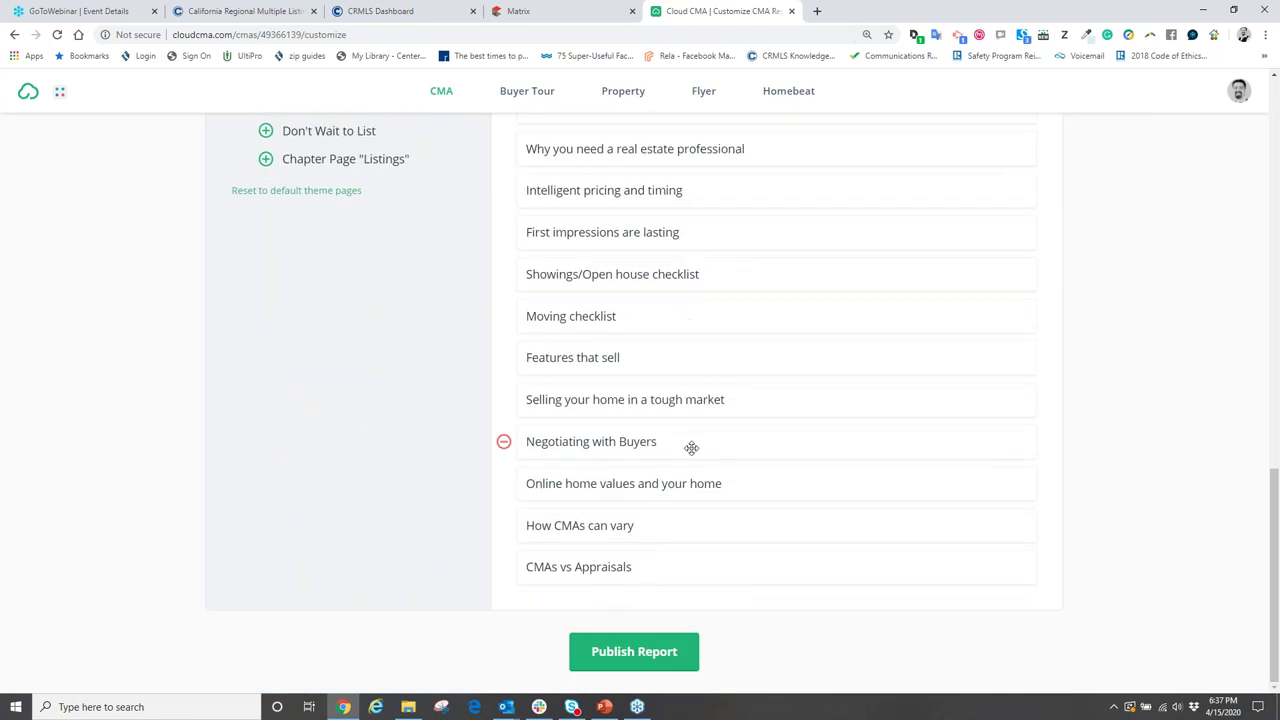
scroll(679, 455, "up", 4)
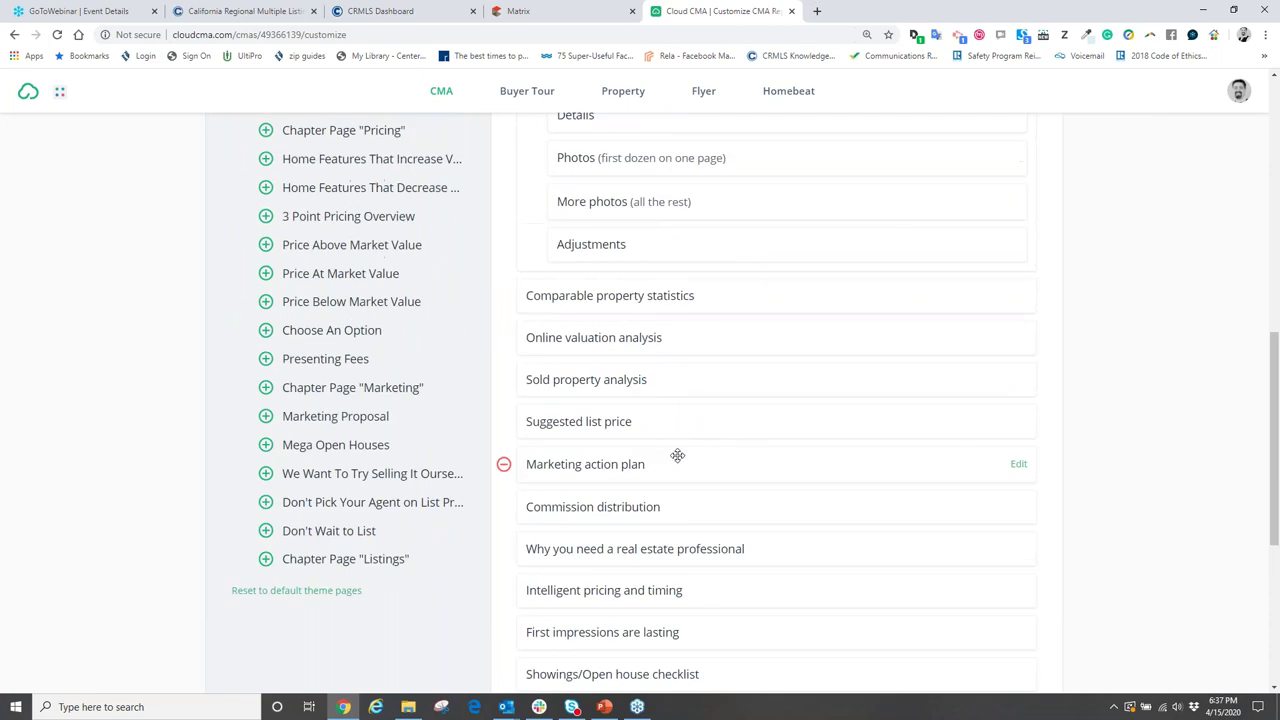
scroll(675, 459, "up", 5)
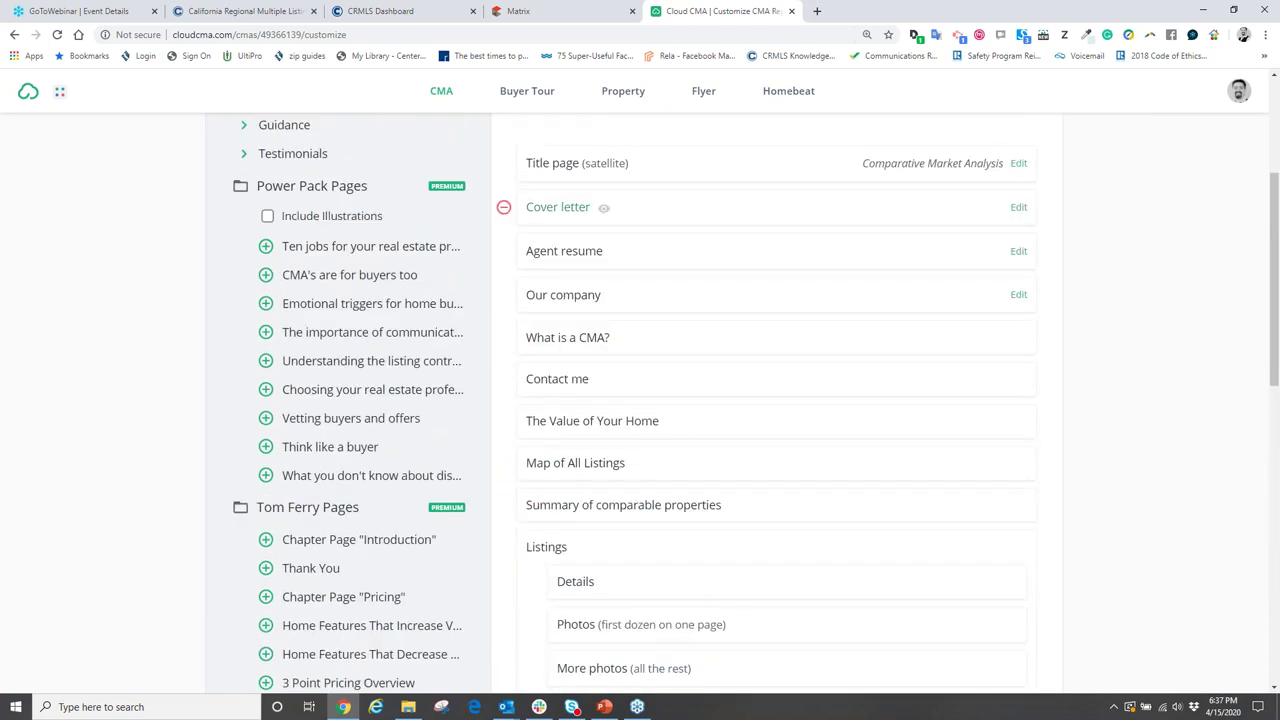
scroll(700, 380, "down", 1)
scroll(713, 452, "down", 7)
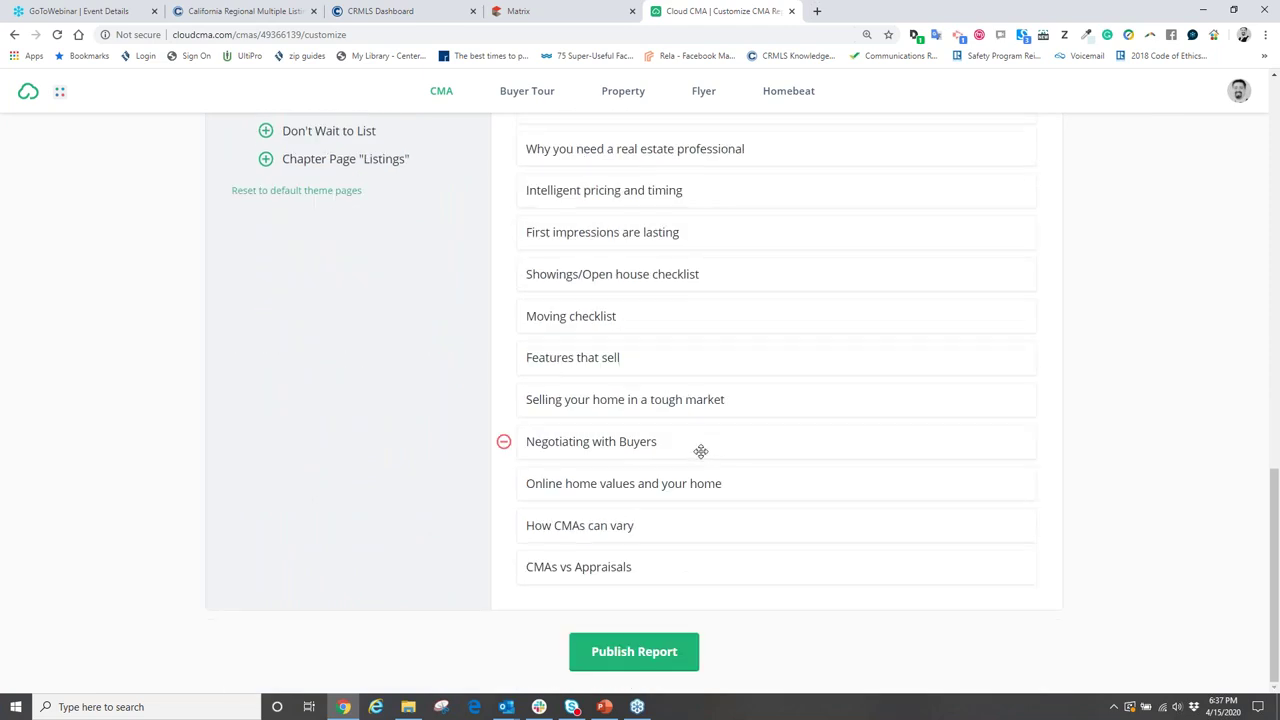
scroll(691, 452, "up", 8)
scroll(692, 455, "up", 2)
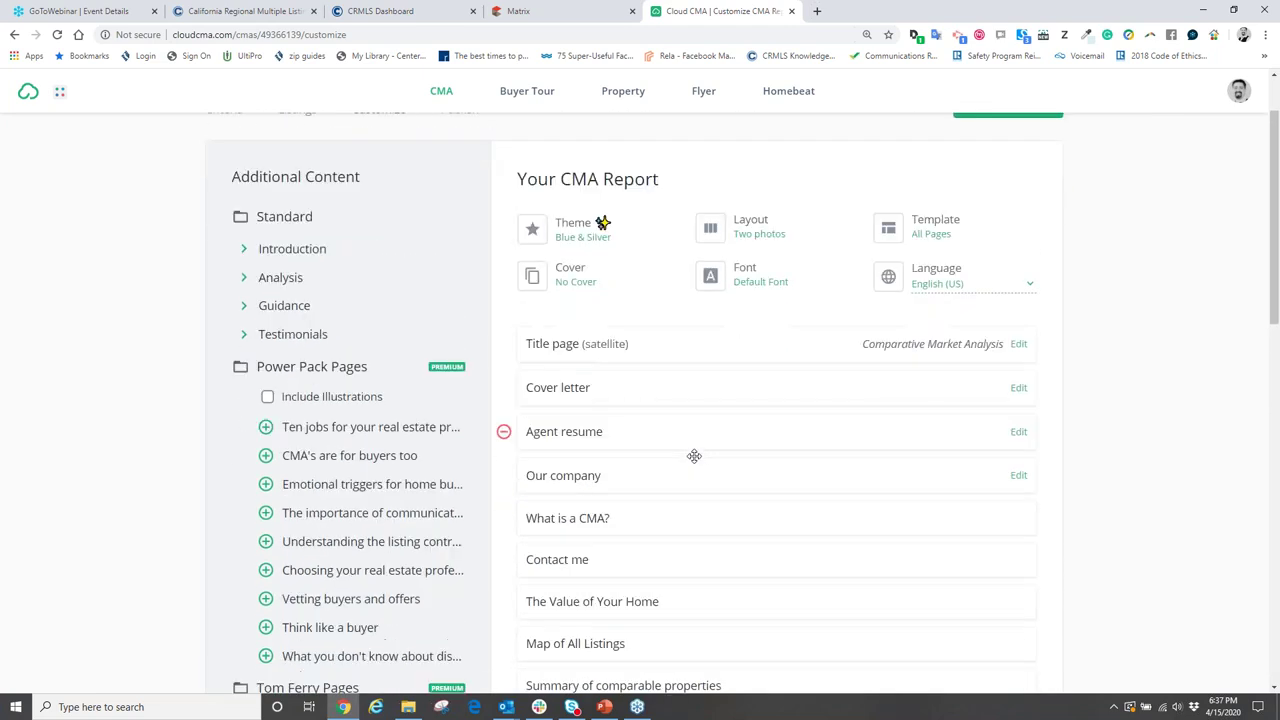
scroll(686, 360, "down", 3)
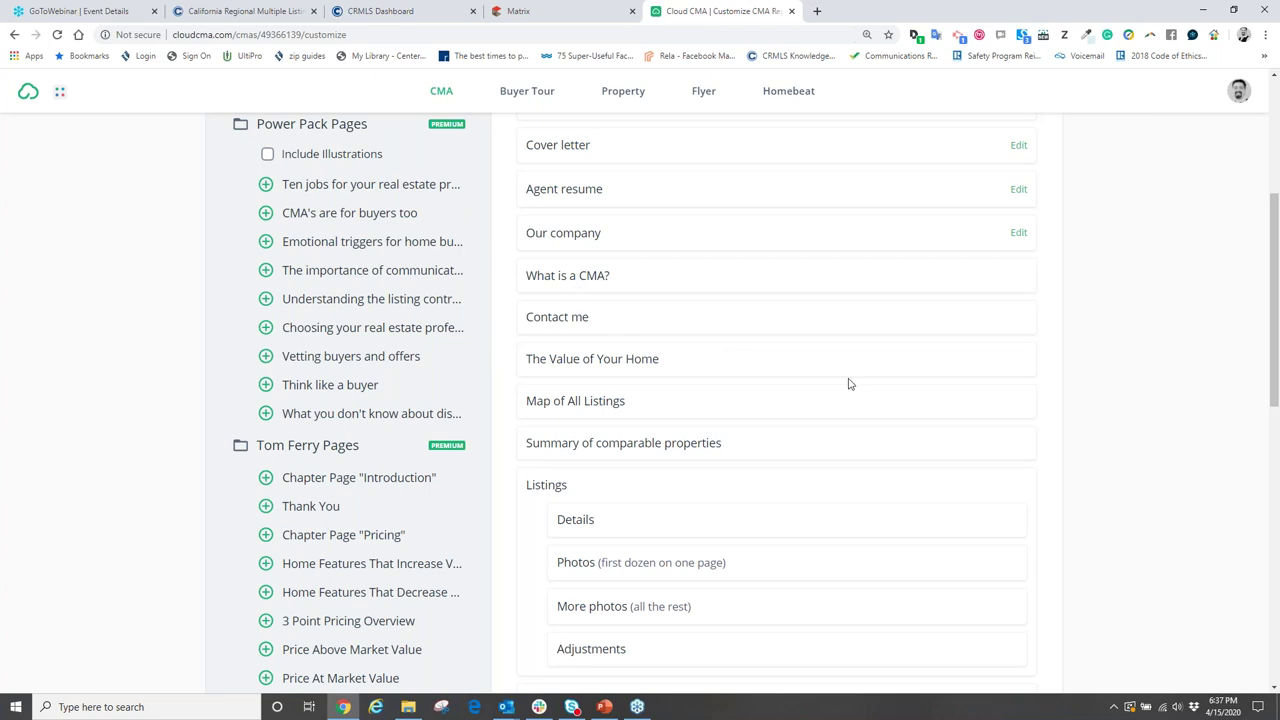
left_click(570, 286)
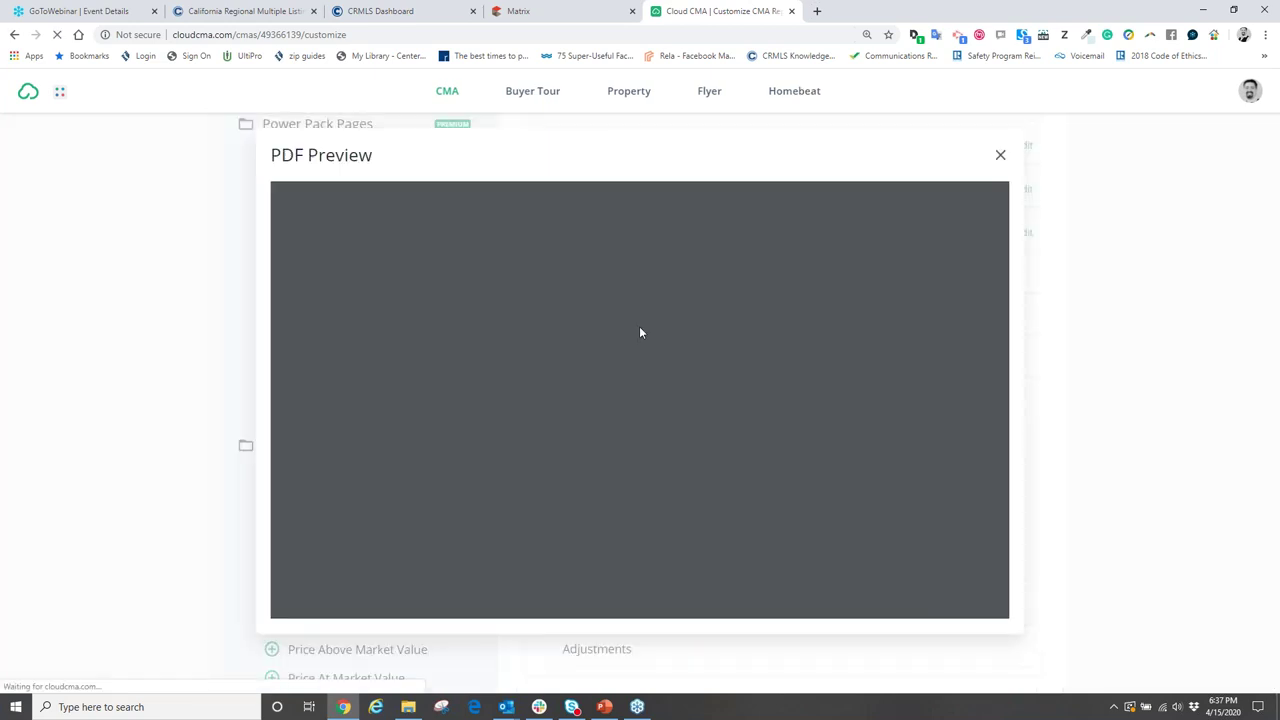
scroll(630, 405, "down", 1)
scroll(637, 449, "down", 4)
scroll(640, 451, "up", 4)
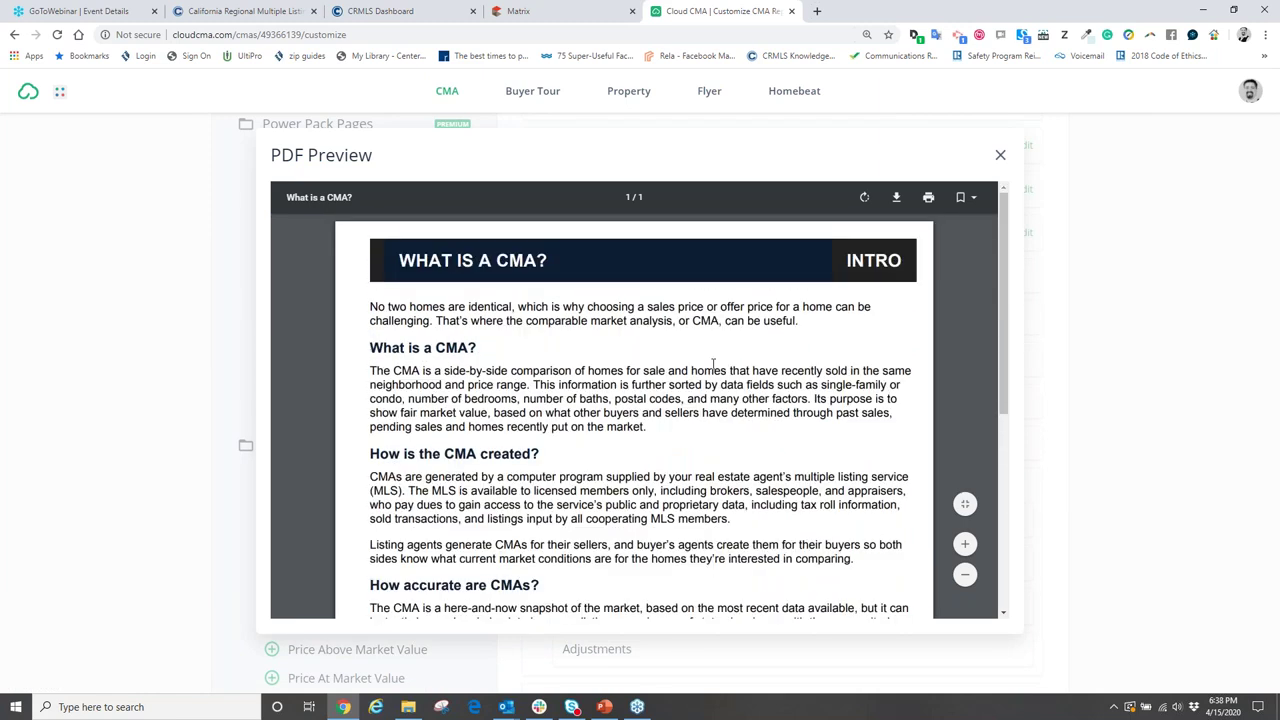
left_click(1001, 158)
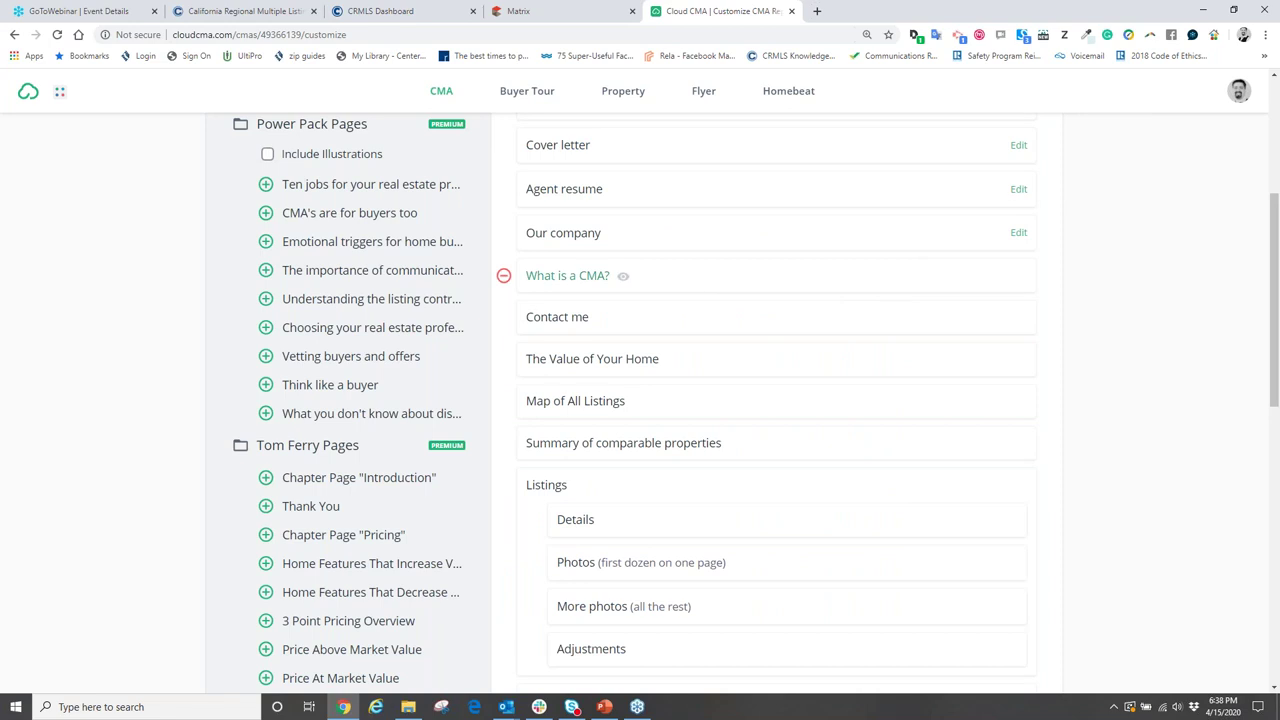
- Remove What is a CMA?, then expand Introduction, Analysis and Guidance and re-add it
left_click(504, 278)
scroll(504, 278, "up", 4)
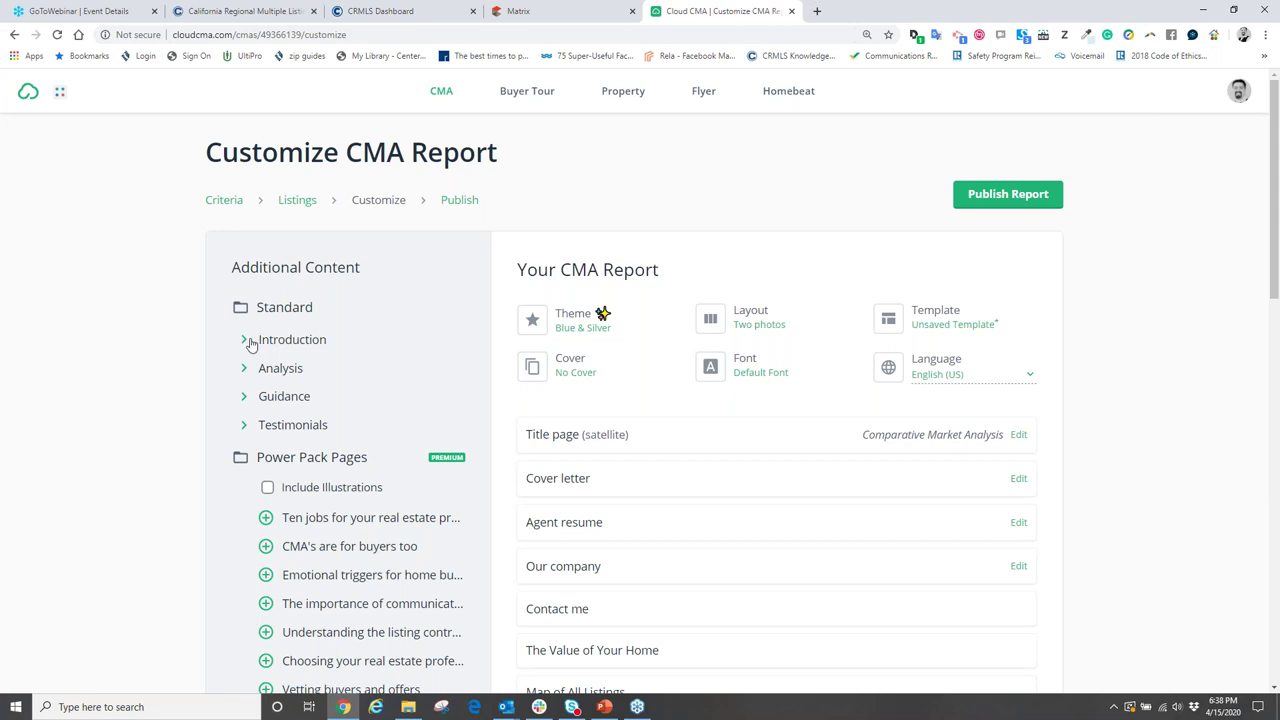
left_click(243, 340)
left_click(246, 428)
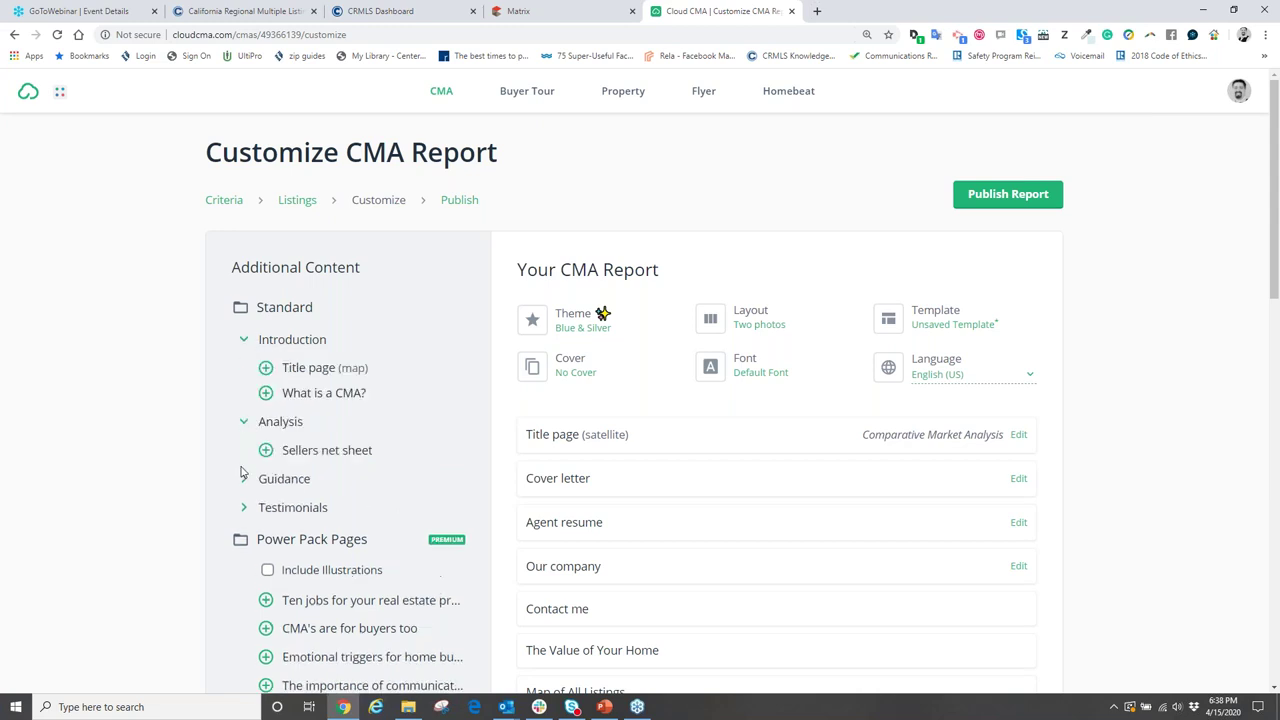
left_click(244, 480)
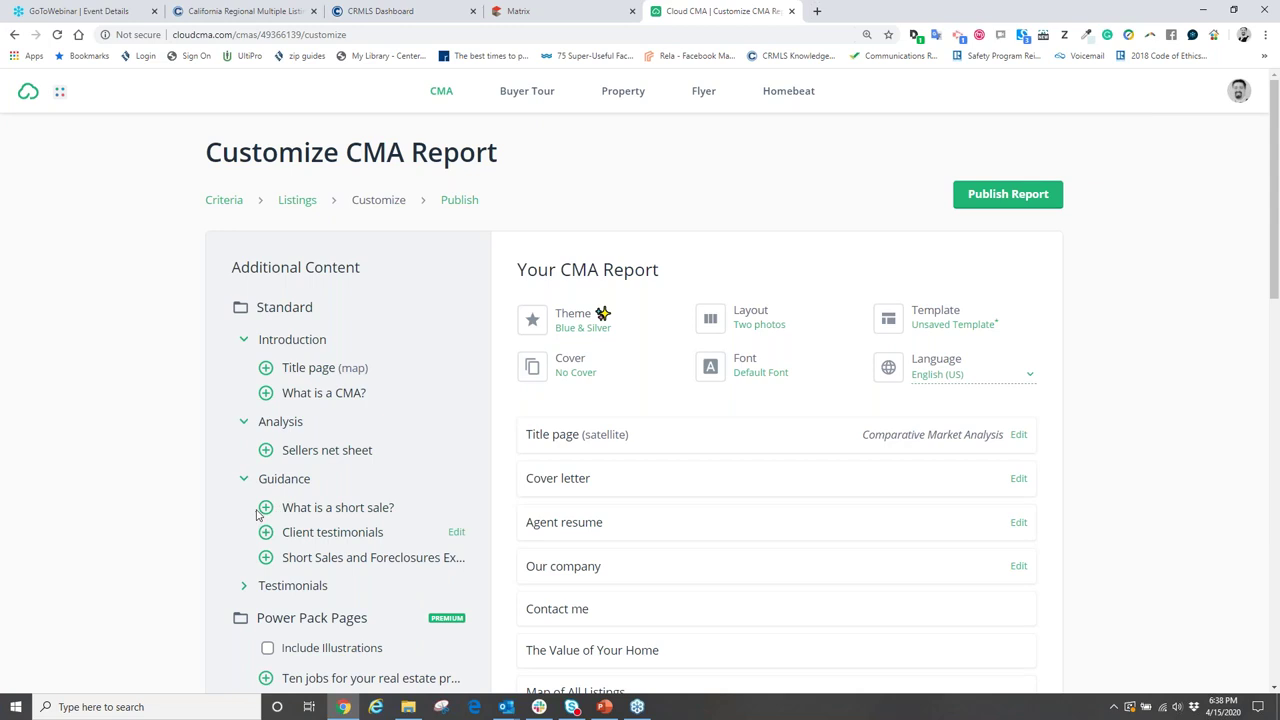
left_click(266, 395)
- Remove What is a CMA?, Our company and Agent resume from the report
scroll(689, 511, "down", 3)
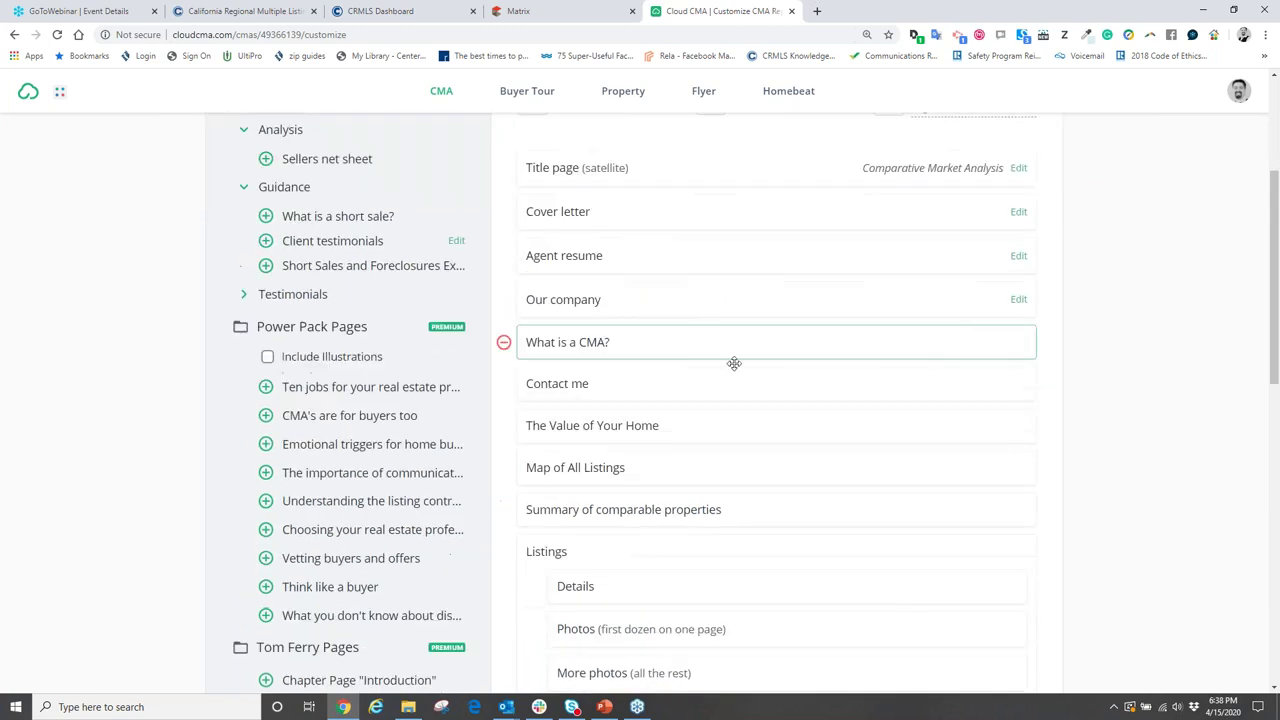
left_click(503, 342)
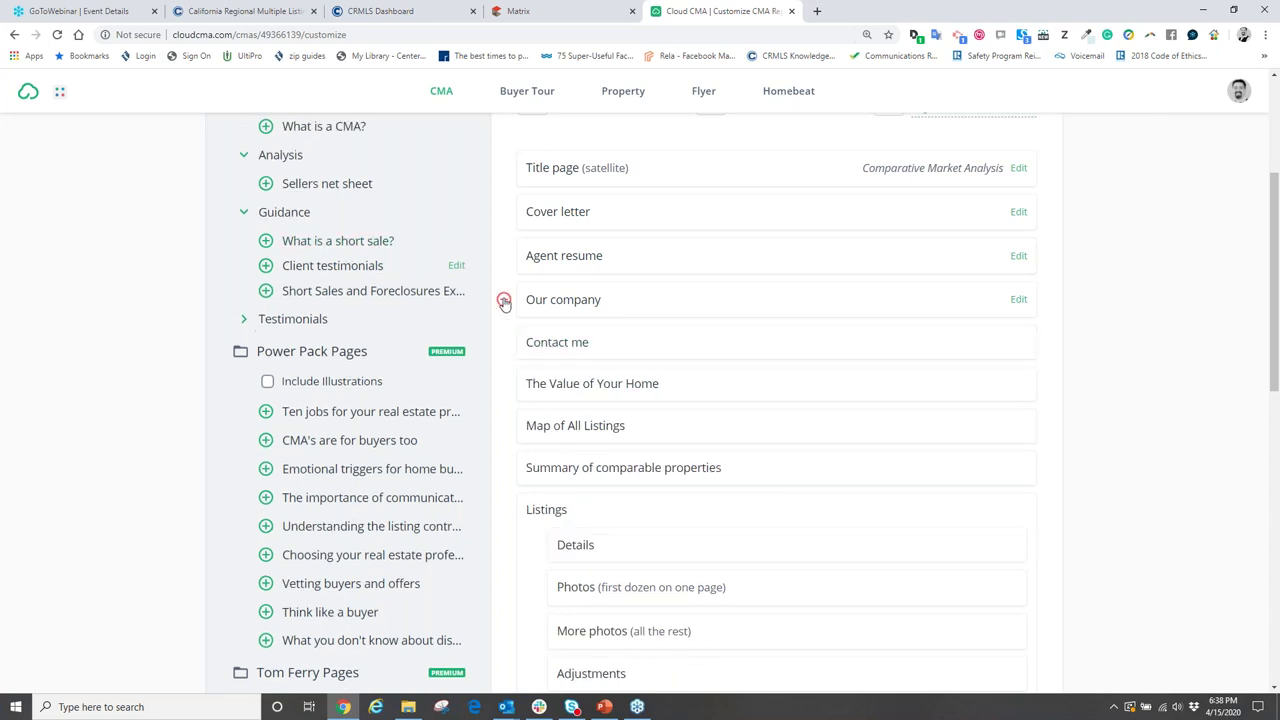
left_click(504, 300)
left_click(504, 257)
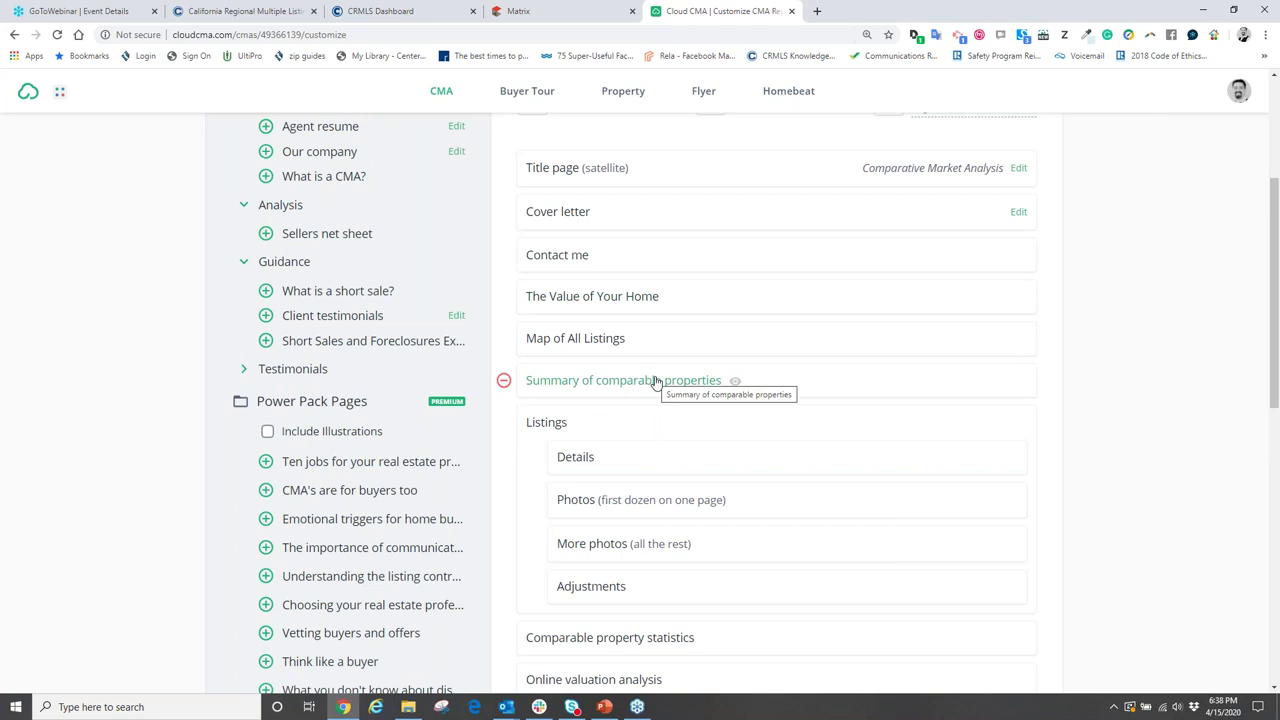
- Move Sold property analysis below Listings' Adjustments and delete Marketing action plan
scroll(654, 386, "down", 2)
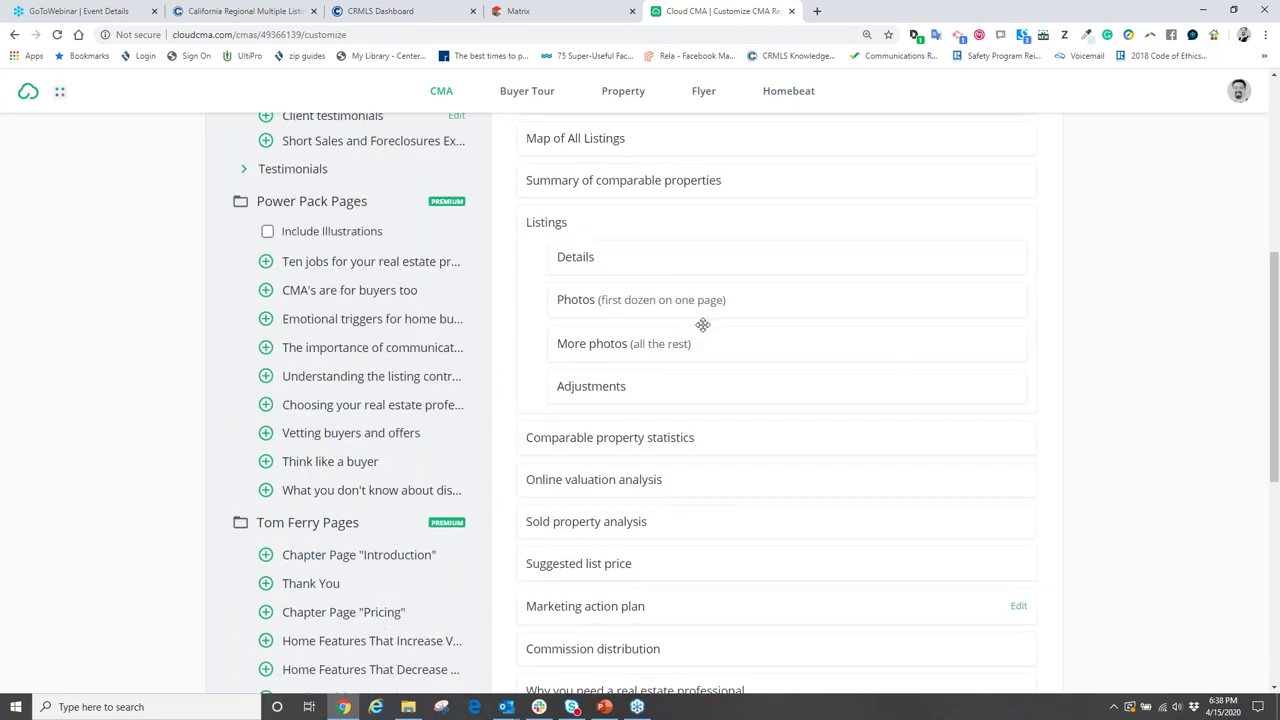
scroll(730, 460, "down", 2)
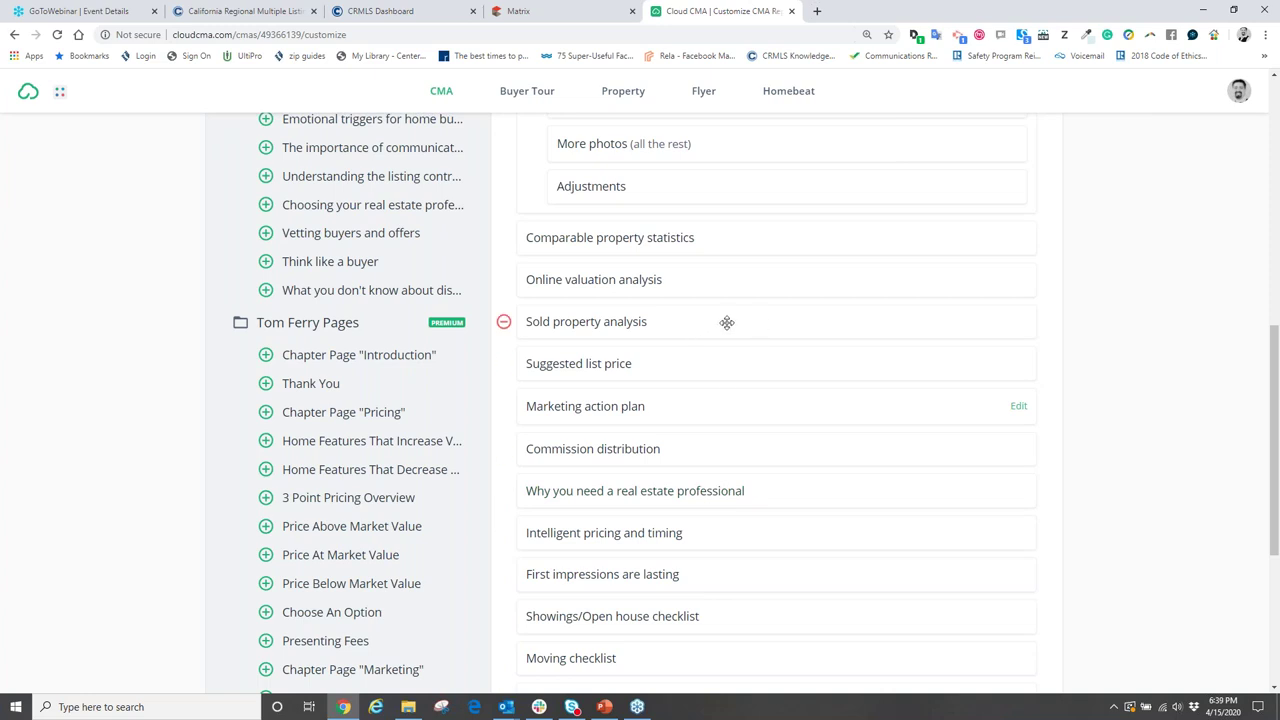
left_click_drag(727, 322, 740, 238)
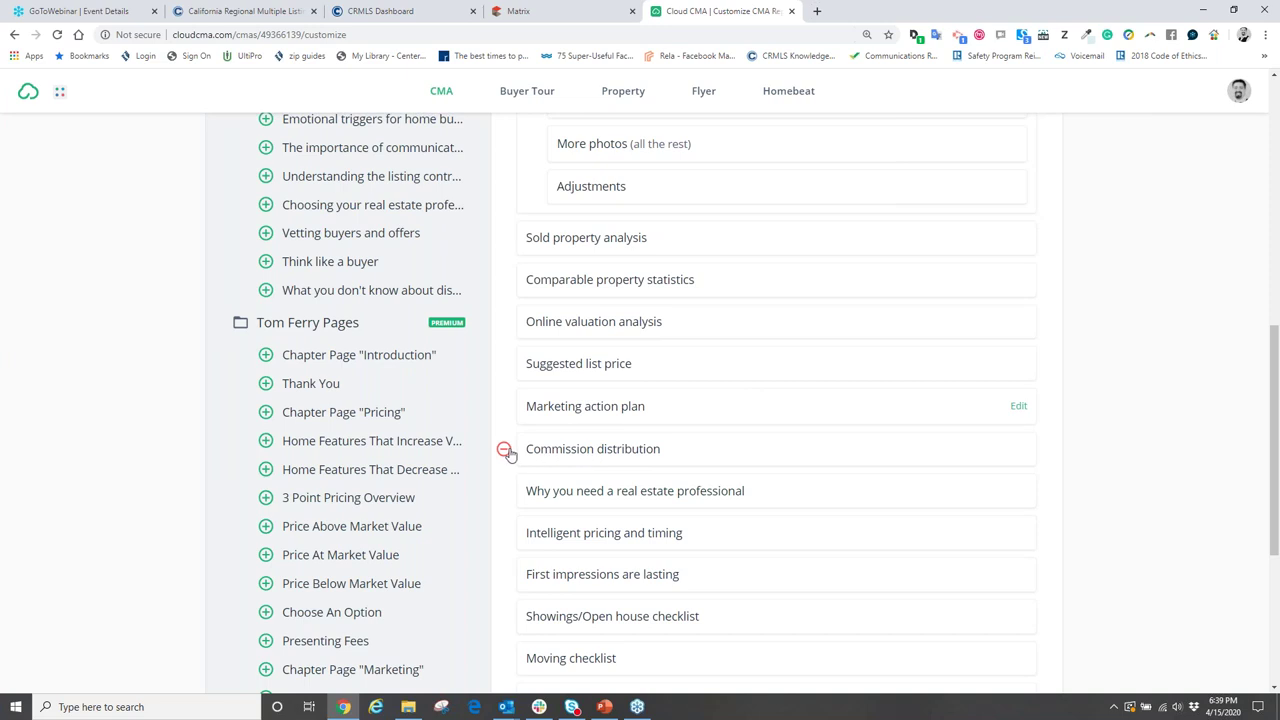
left_click(503, 408)
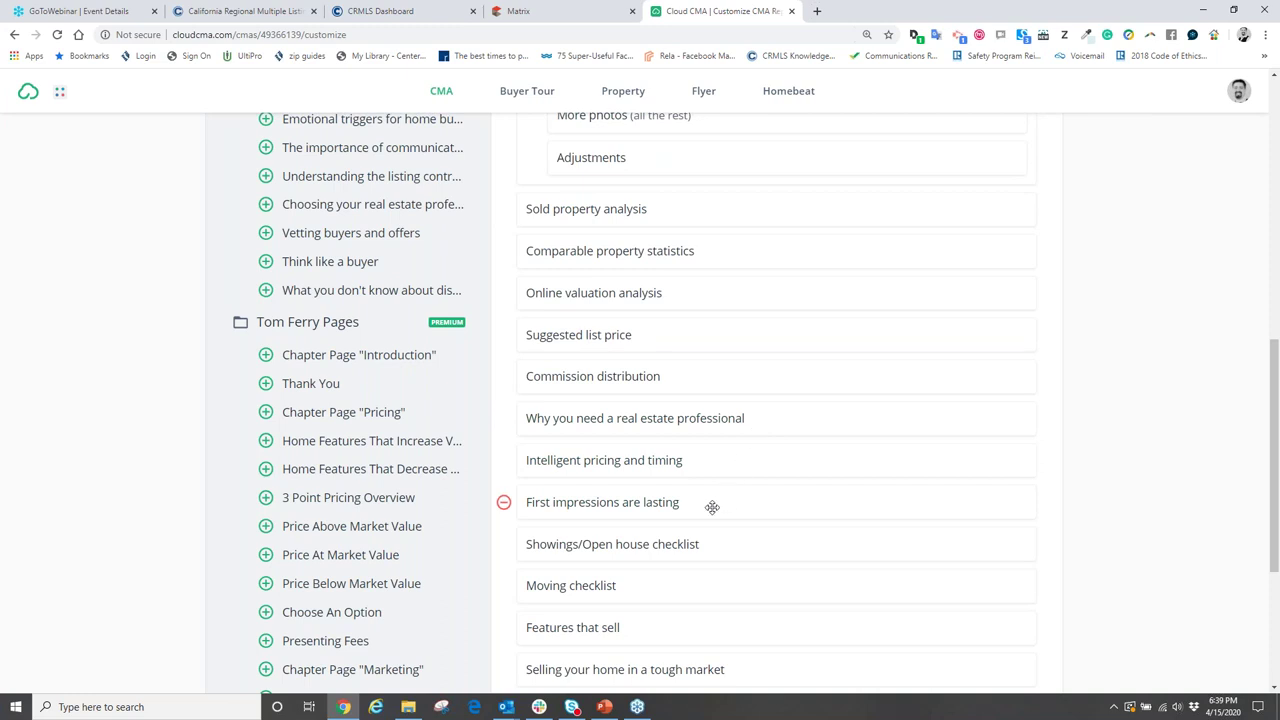
scroll(712, 507, "up", 7)
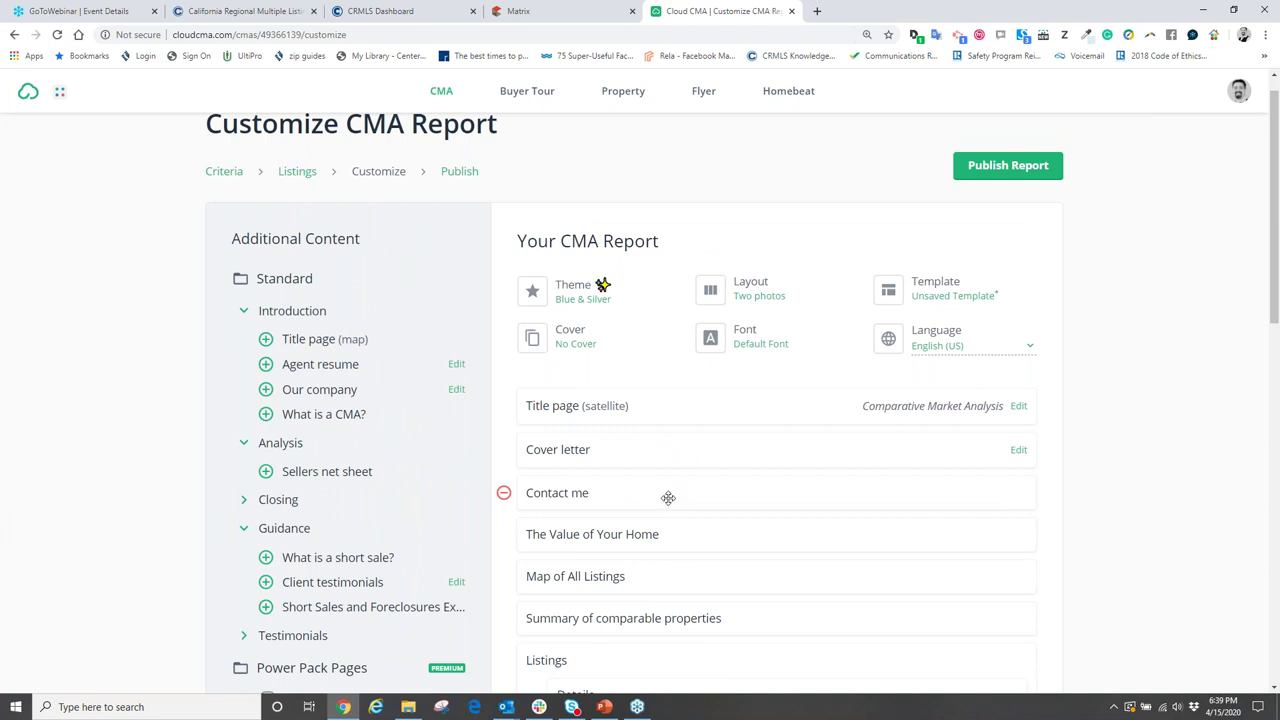
scroll(823, 600, "down", 3)
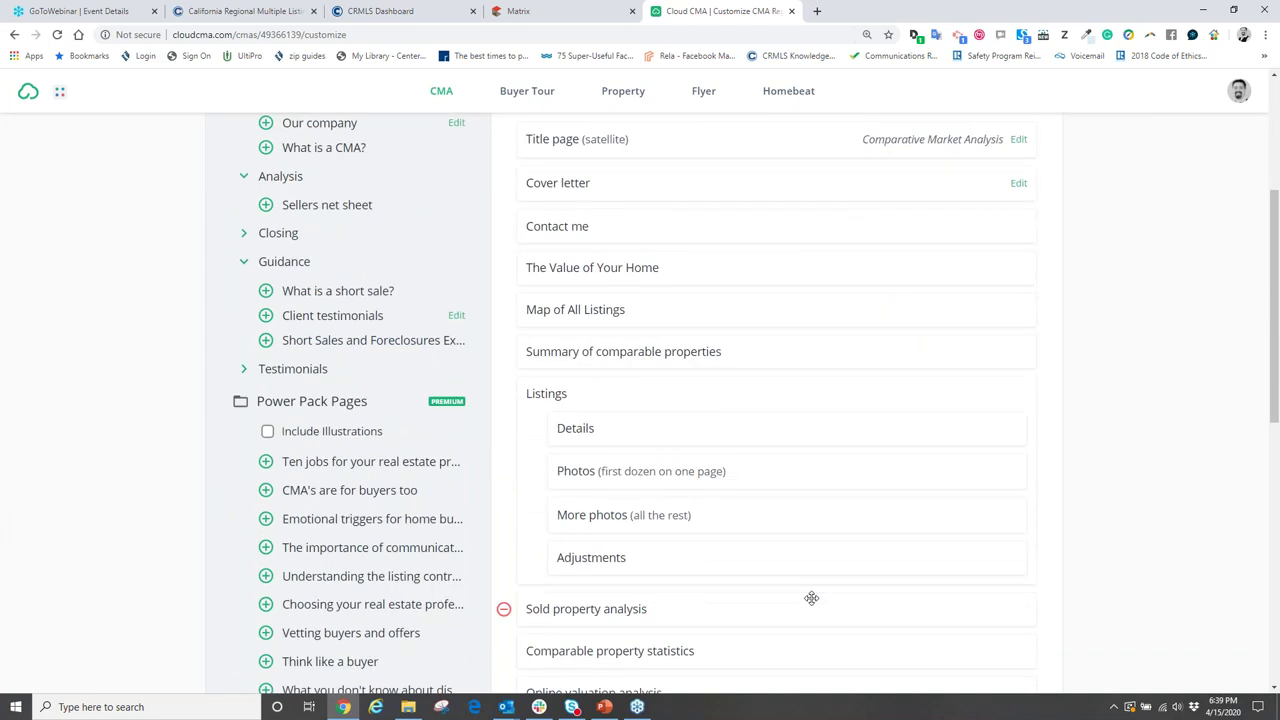
scroll(790, 592, "up", 3)
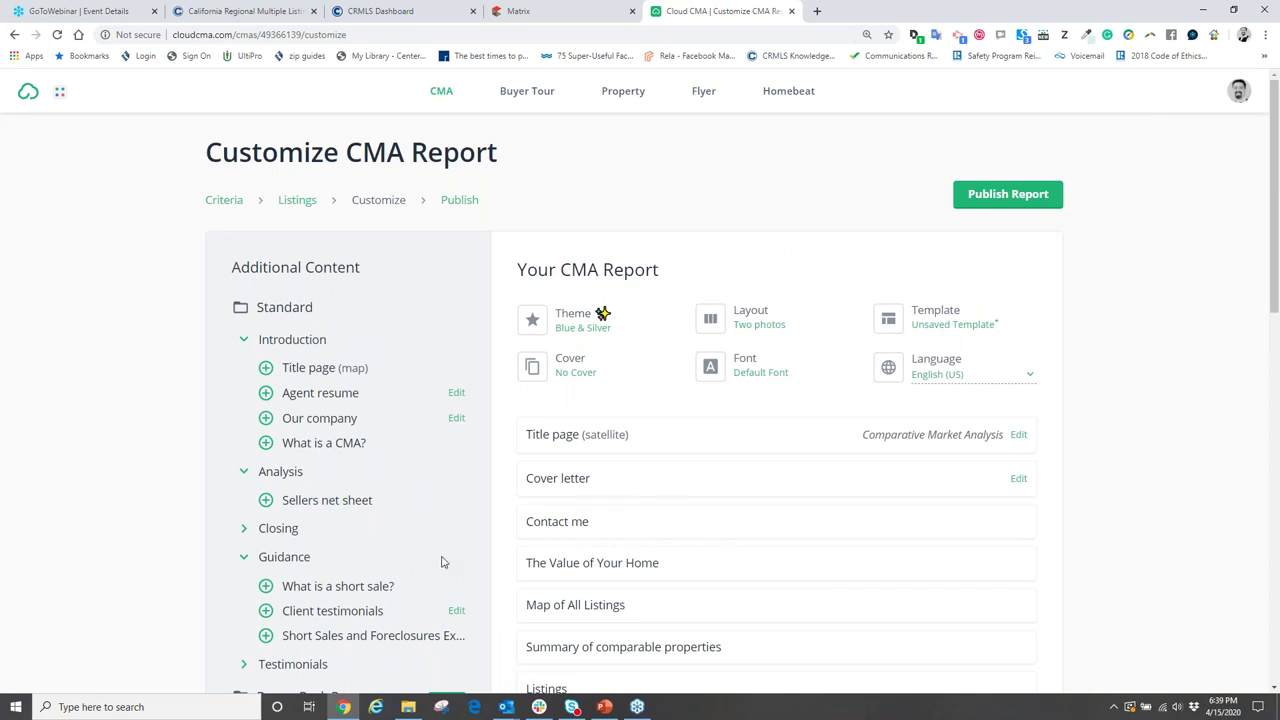
- Start saving the page set as a template, then cancel without saving
left_click(930, 318)
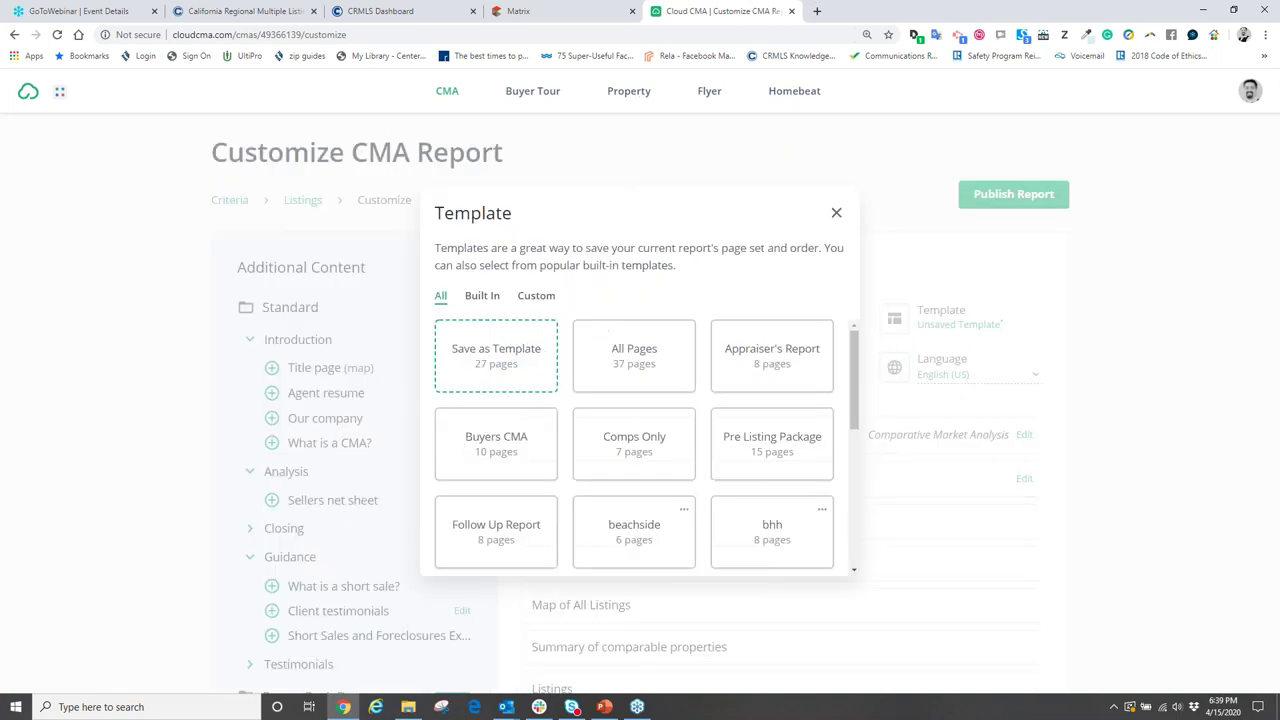
left_click(489, 362)
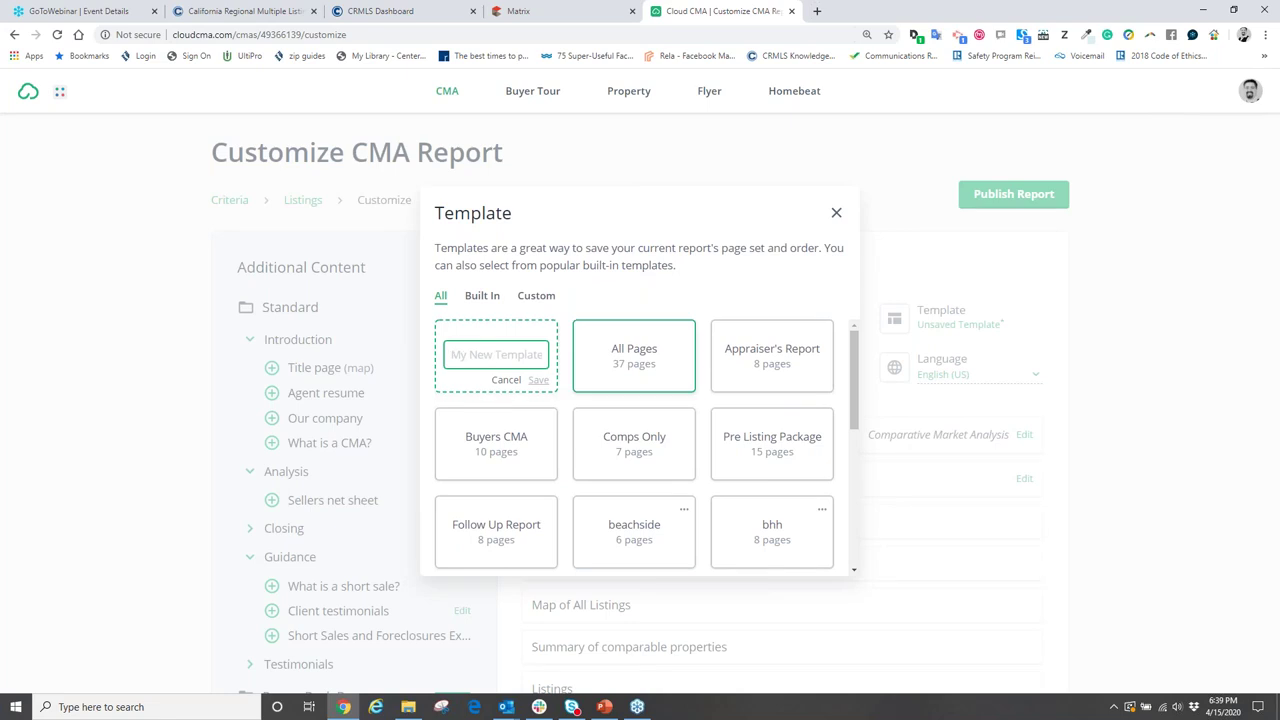
left_click(836, 213)
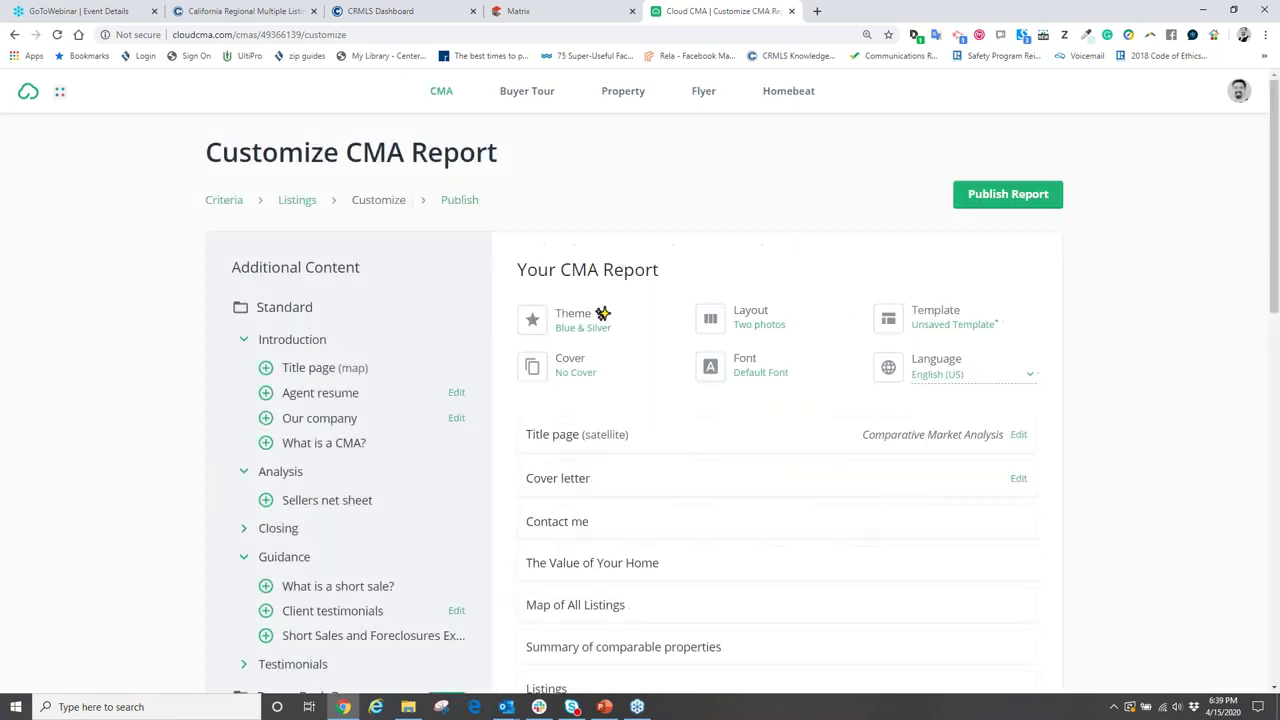
scroll(760, 370, "down", 3)
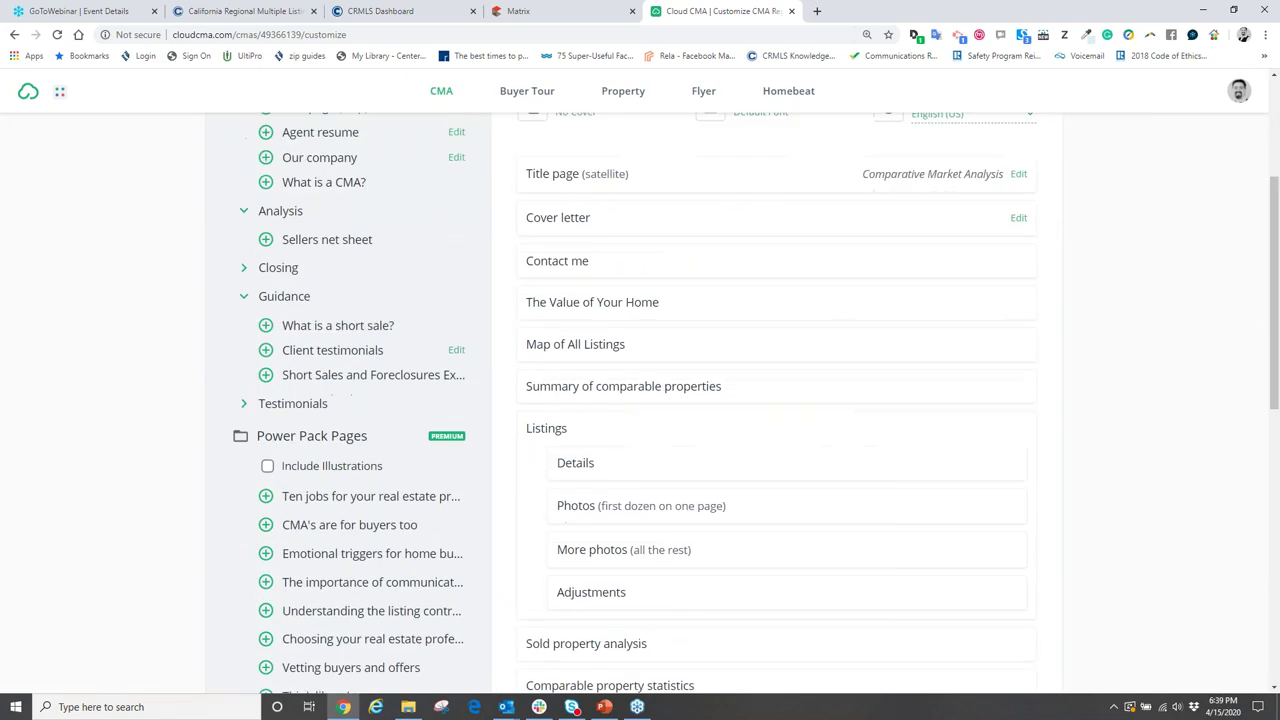
scroll(757, 383, "up", 2)
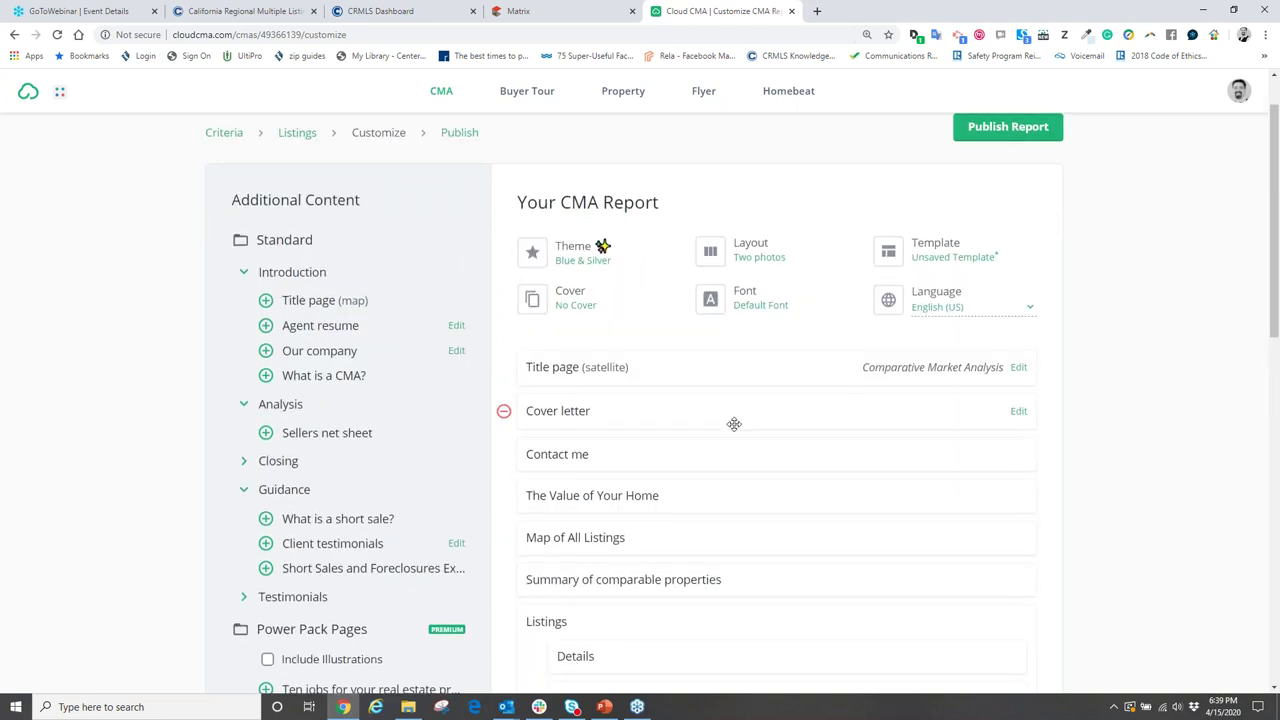
- Review the page order: Listings pages, then Sold property analysis and Comparable property statistics
scroll(734, 424, "down", 2)
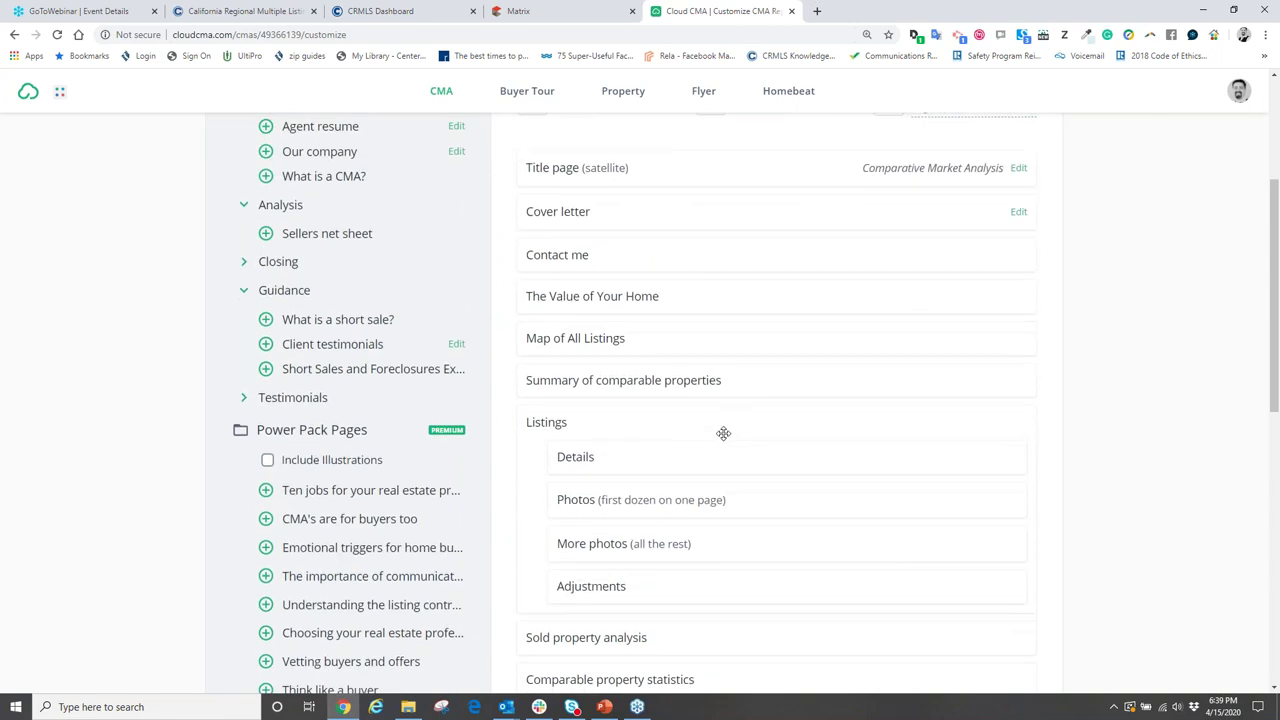
scroll(728, 430, "down", 5)
scroll(720, 432, "down", 2)
scroll(720, 432, "up", 4)
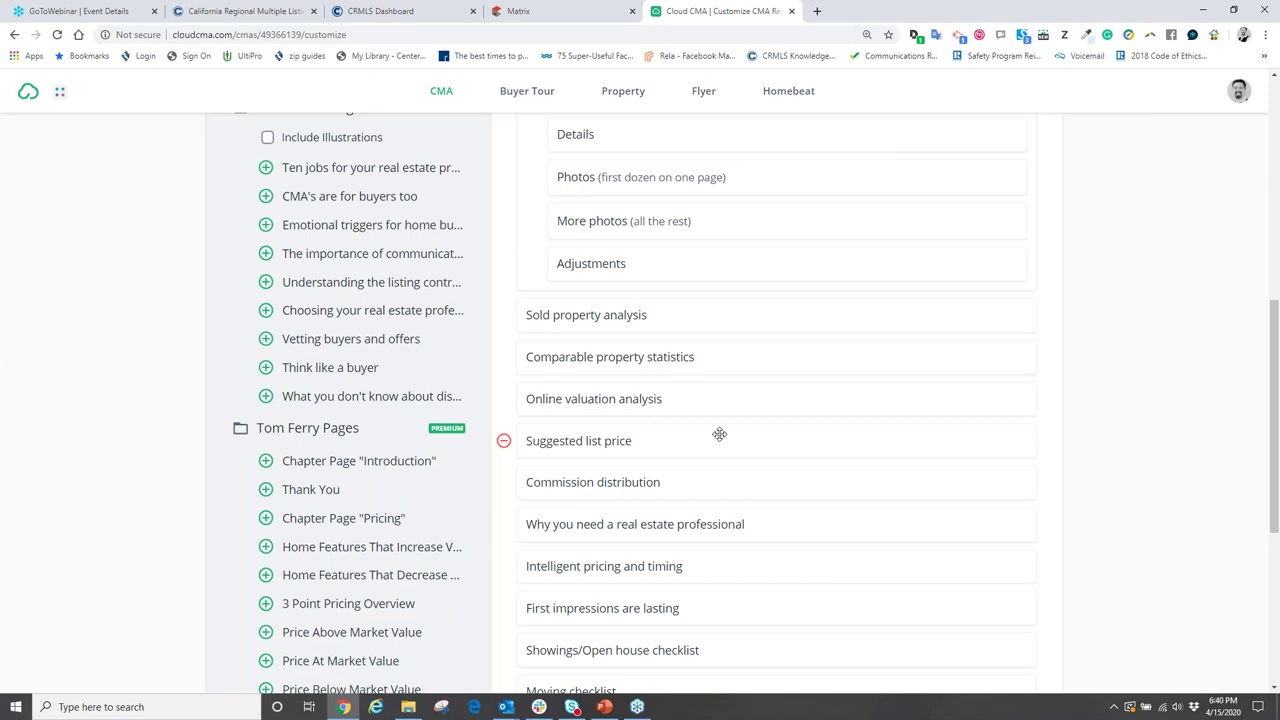
scroll(719, 434, "up", 6)
scroll(705, 520, "down", 3)
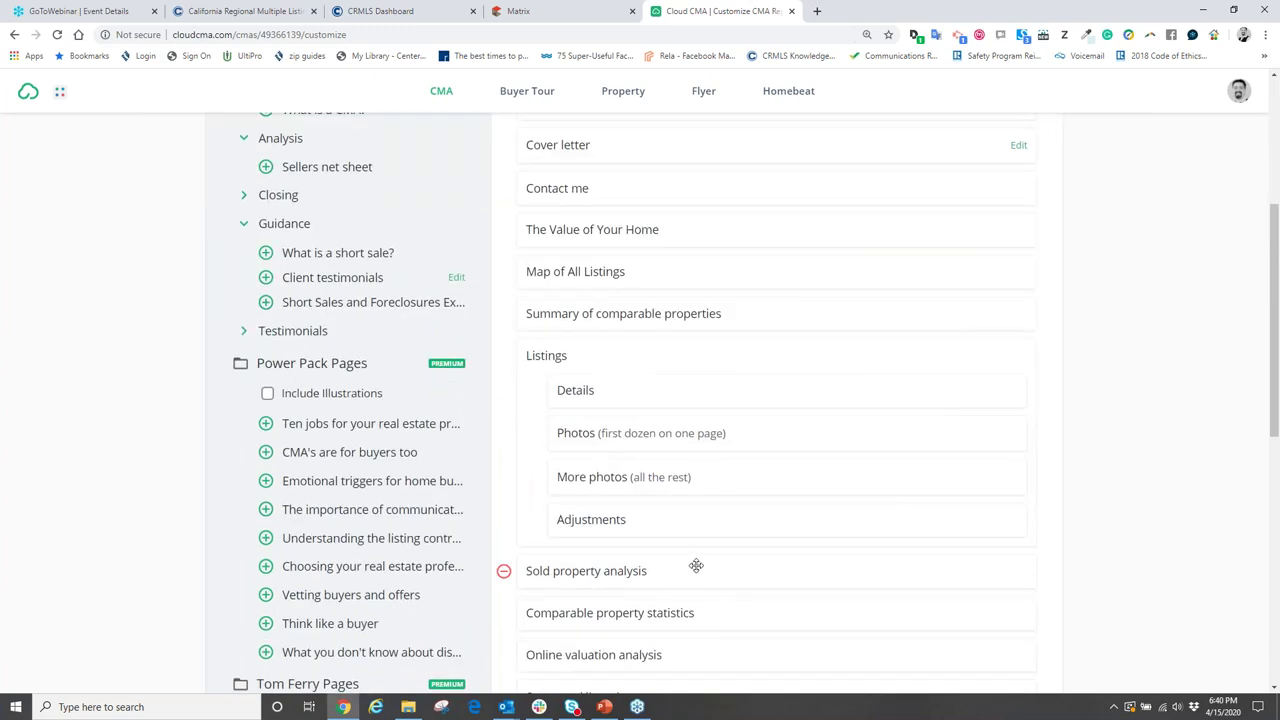
scroll(696, 565, "up", 3)
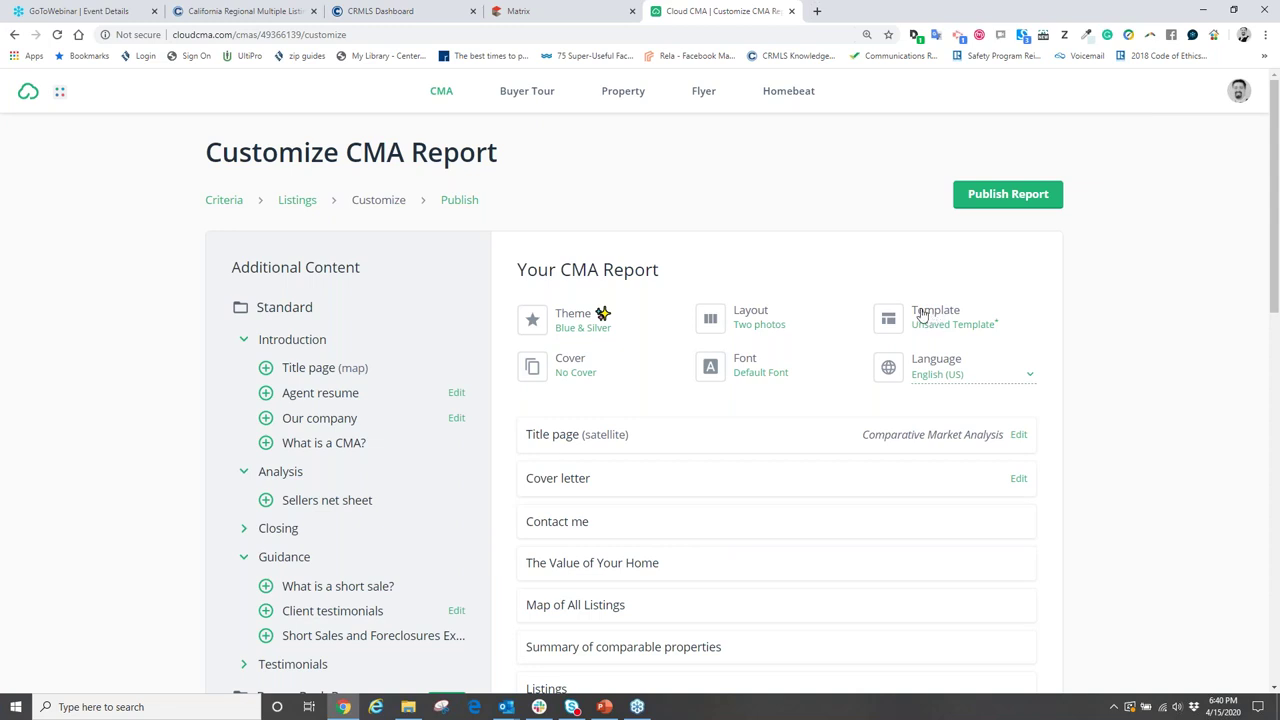
scroll(459, 421, "down", 5)
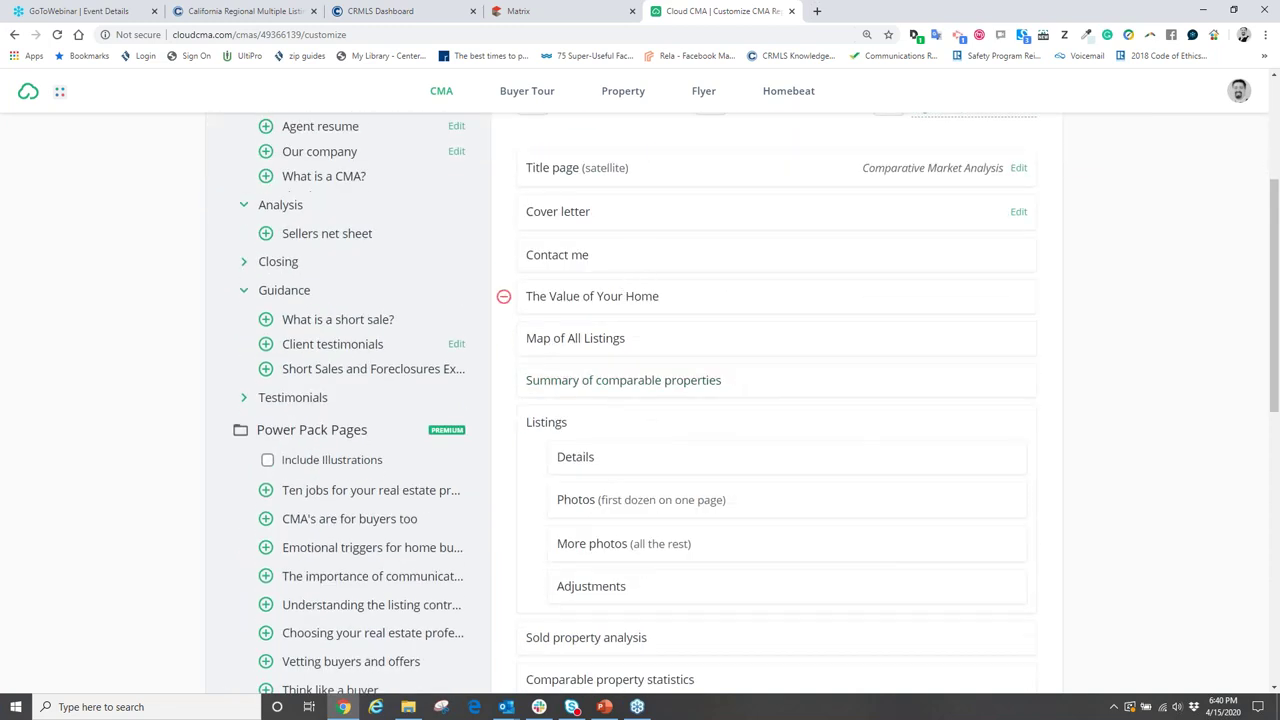
scroll(500, 455, "up", 6)
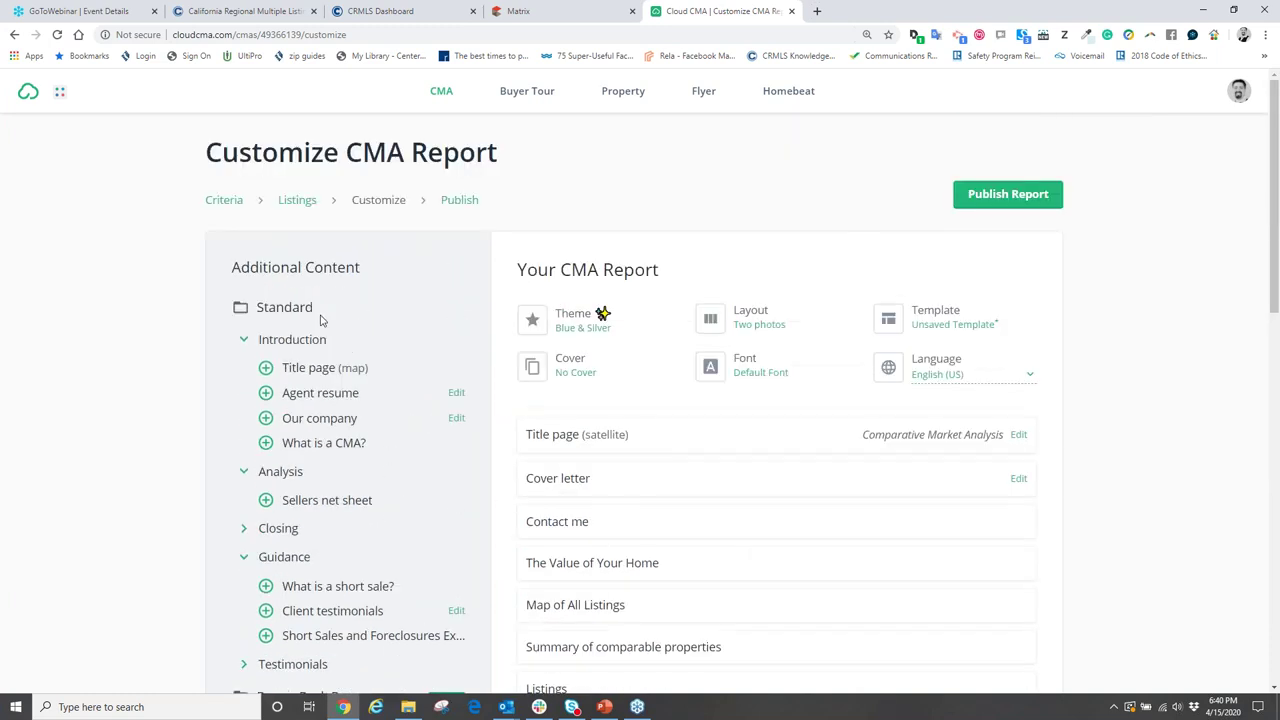
scroll(663, 471, "down", 3)
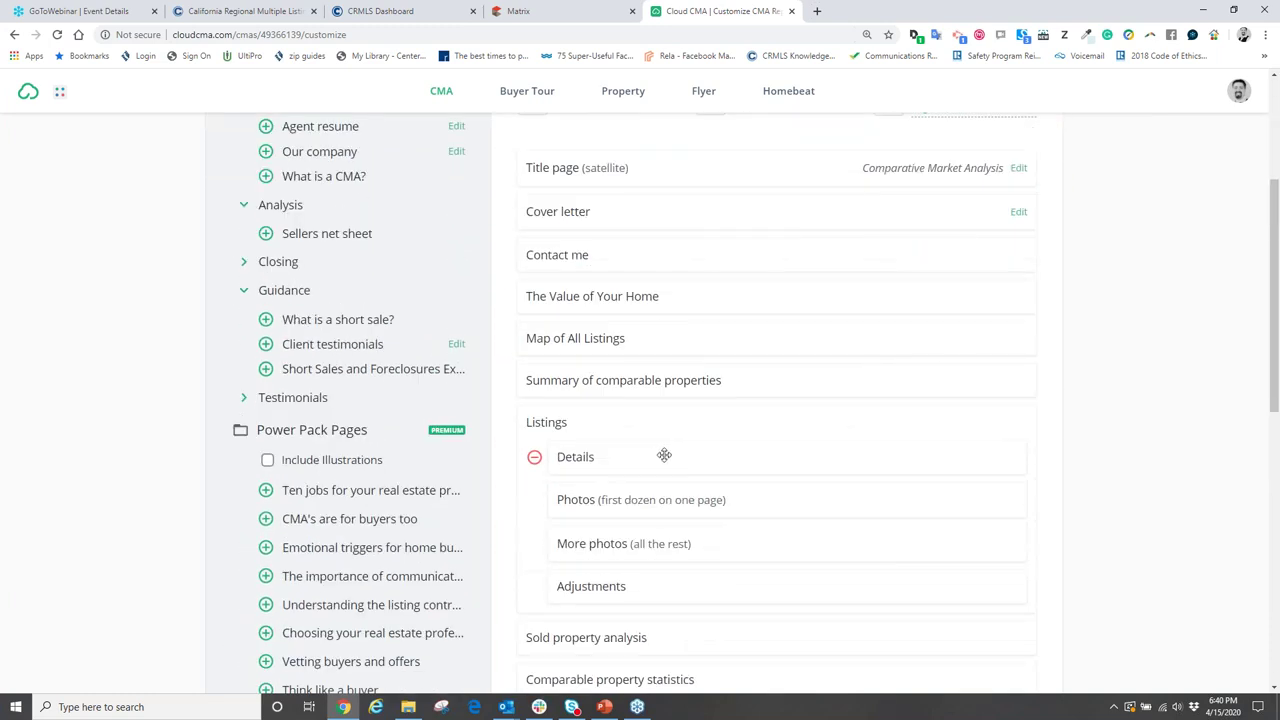
scroll(662, 452, "up", 3)
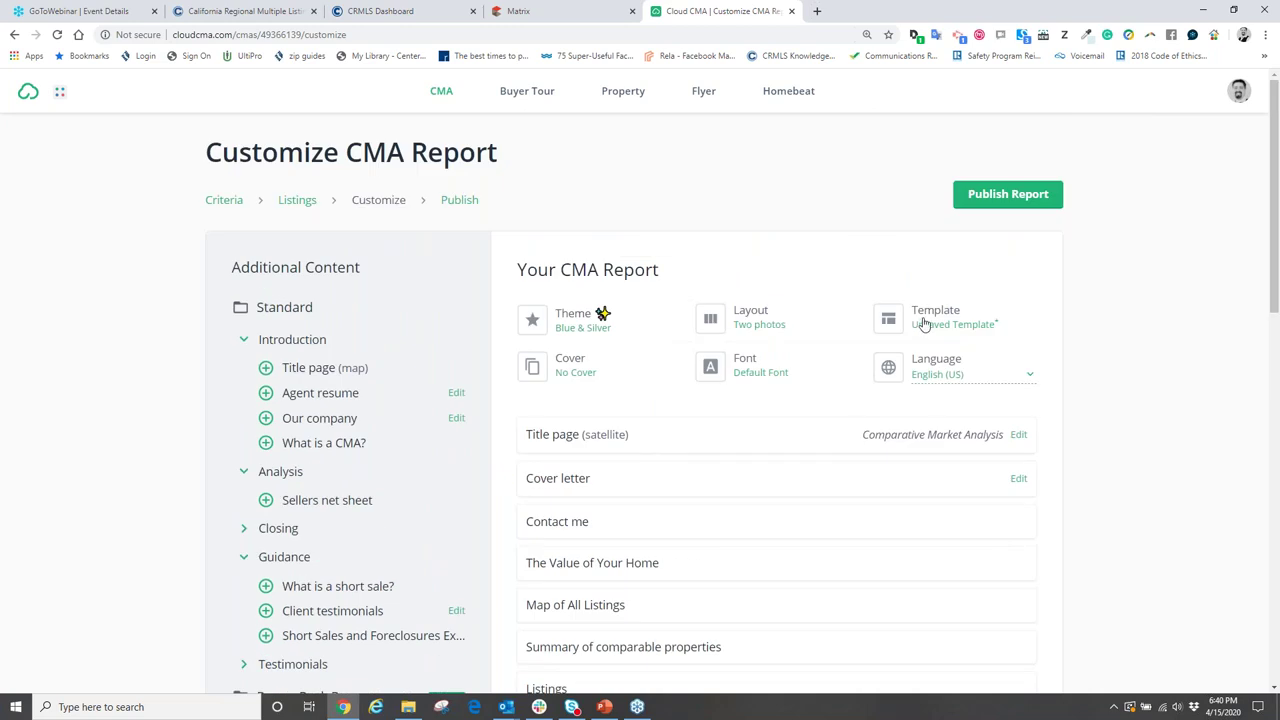
- Reapply the built-in All Pages template, restoring What is a CMA? and Marketing action plan
left_click(924, 323)
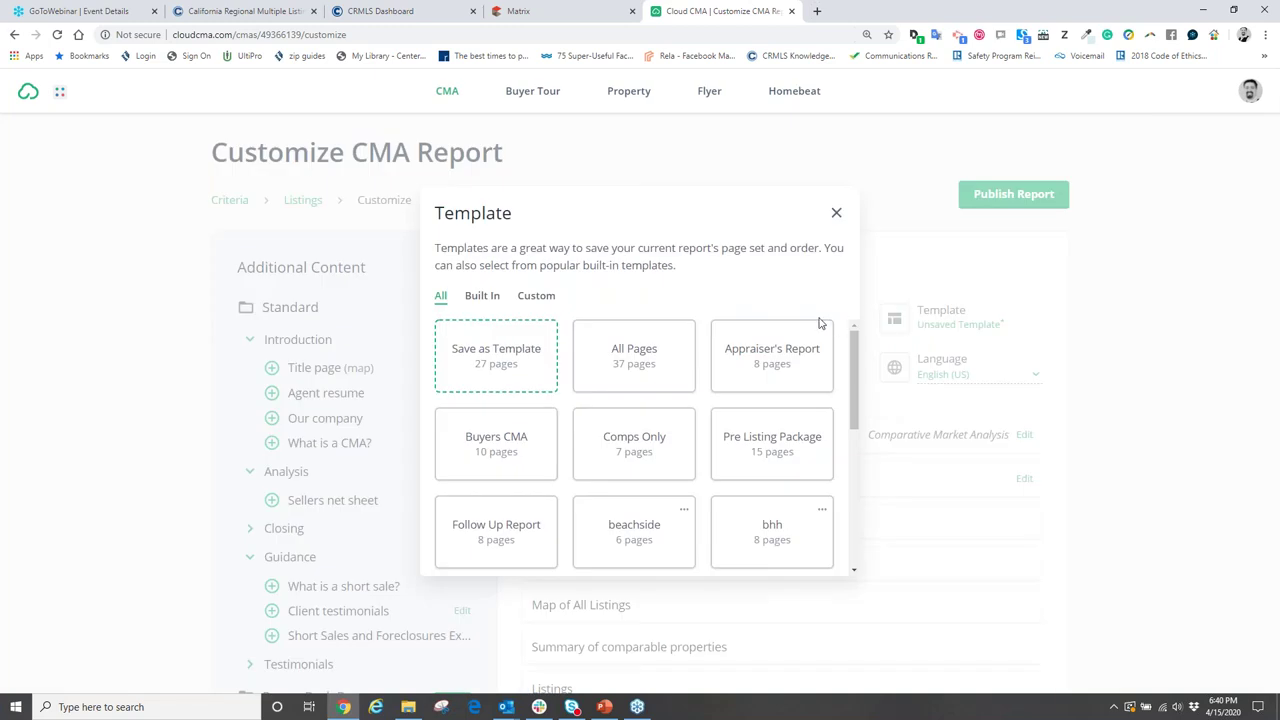
left_click(480, 298)
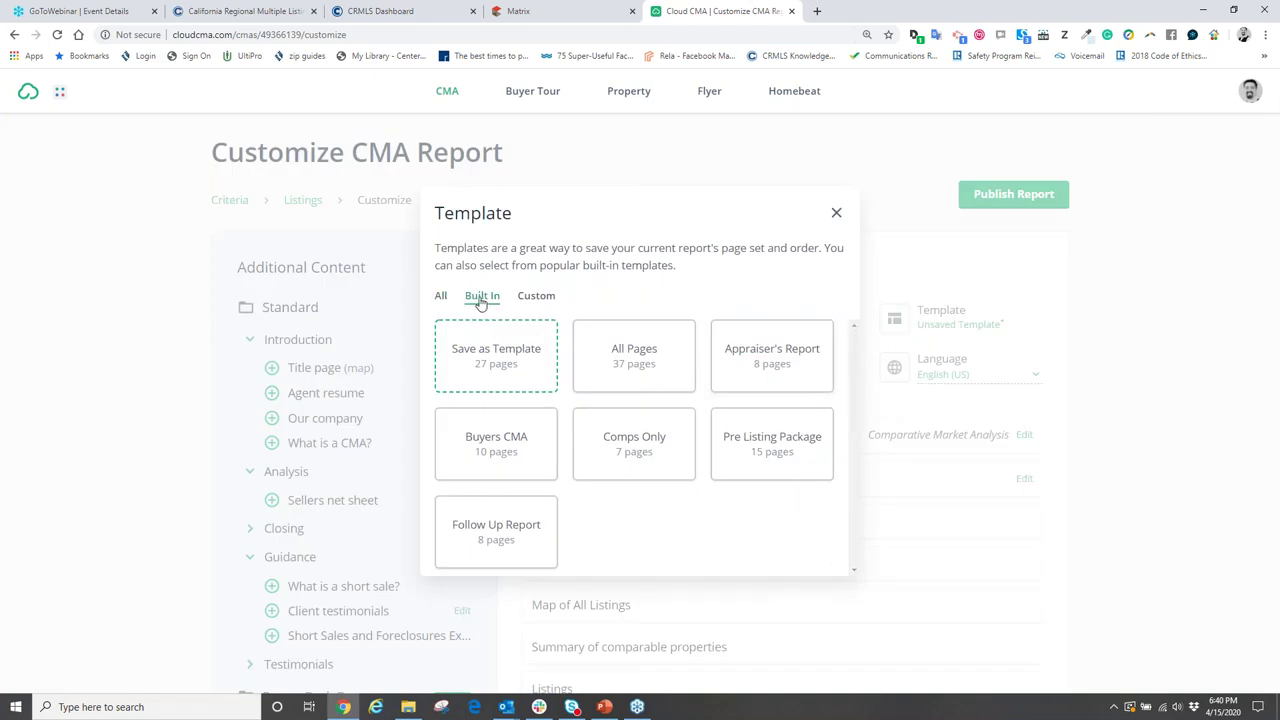
left_click(620, 355)
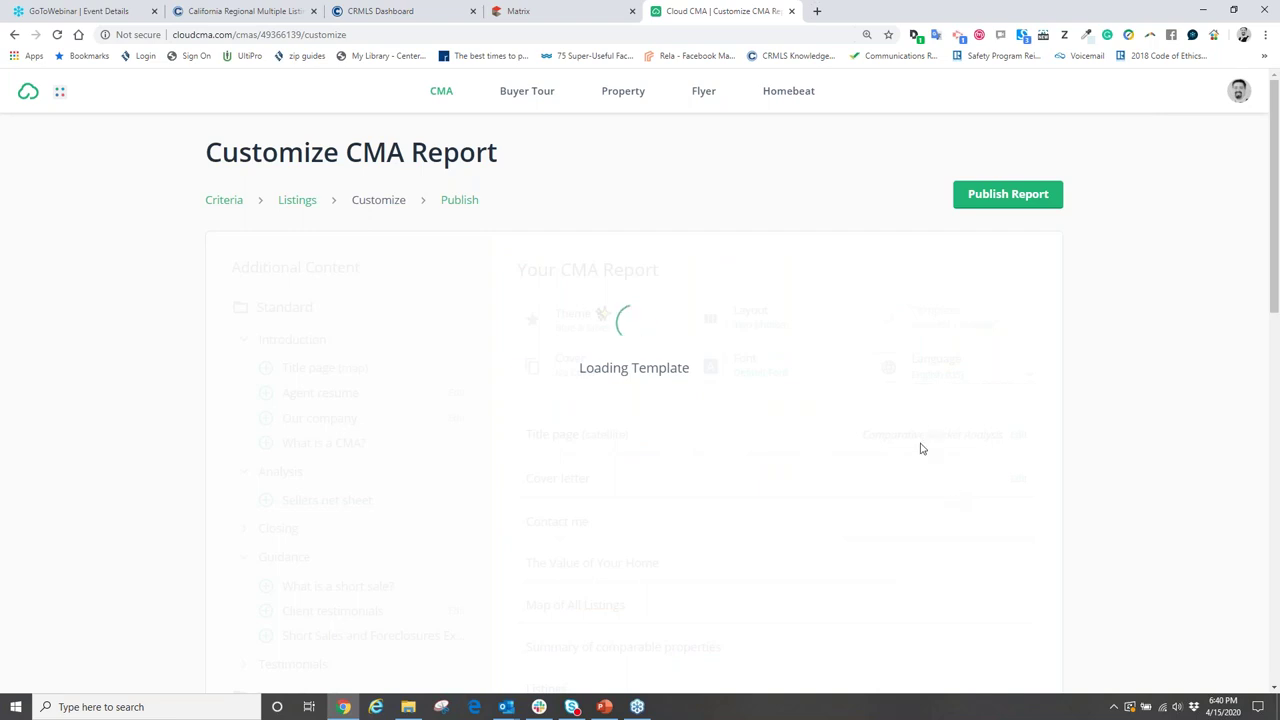
scroll(775, 440, "down", 8)
scroll(640, 400, "up", 3)
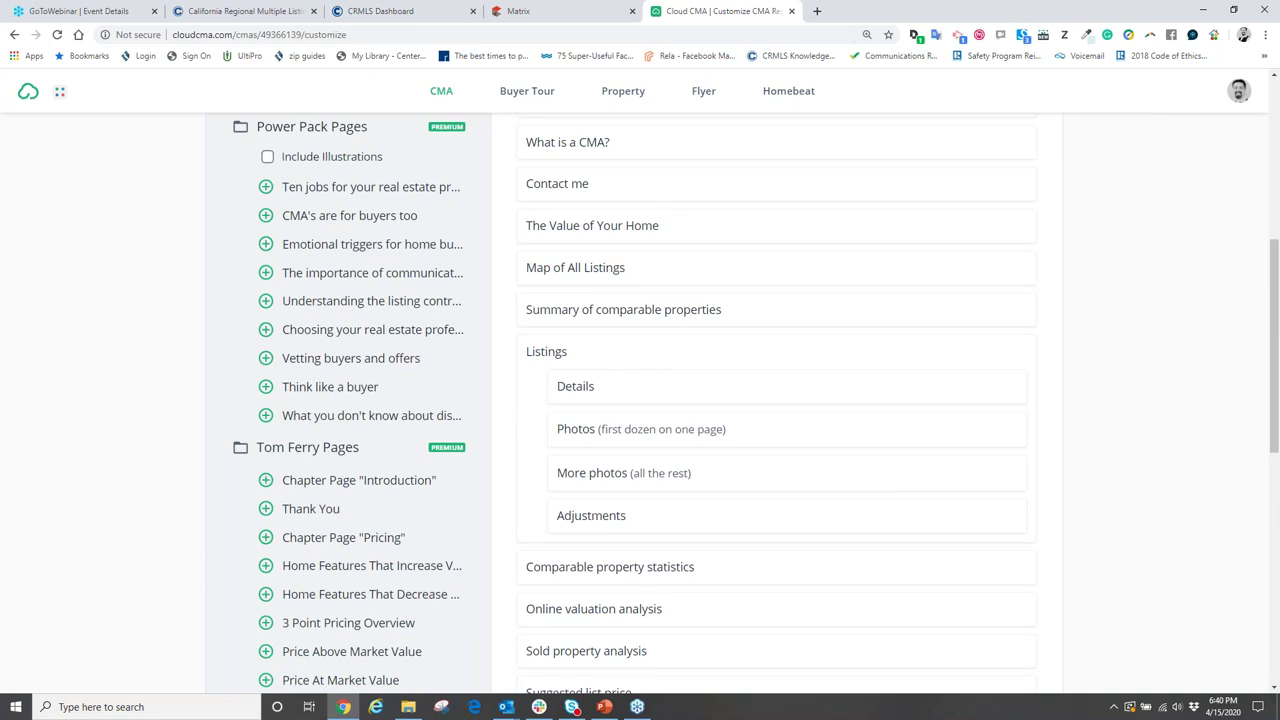
scroll(711, 455, "up", 4)
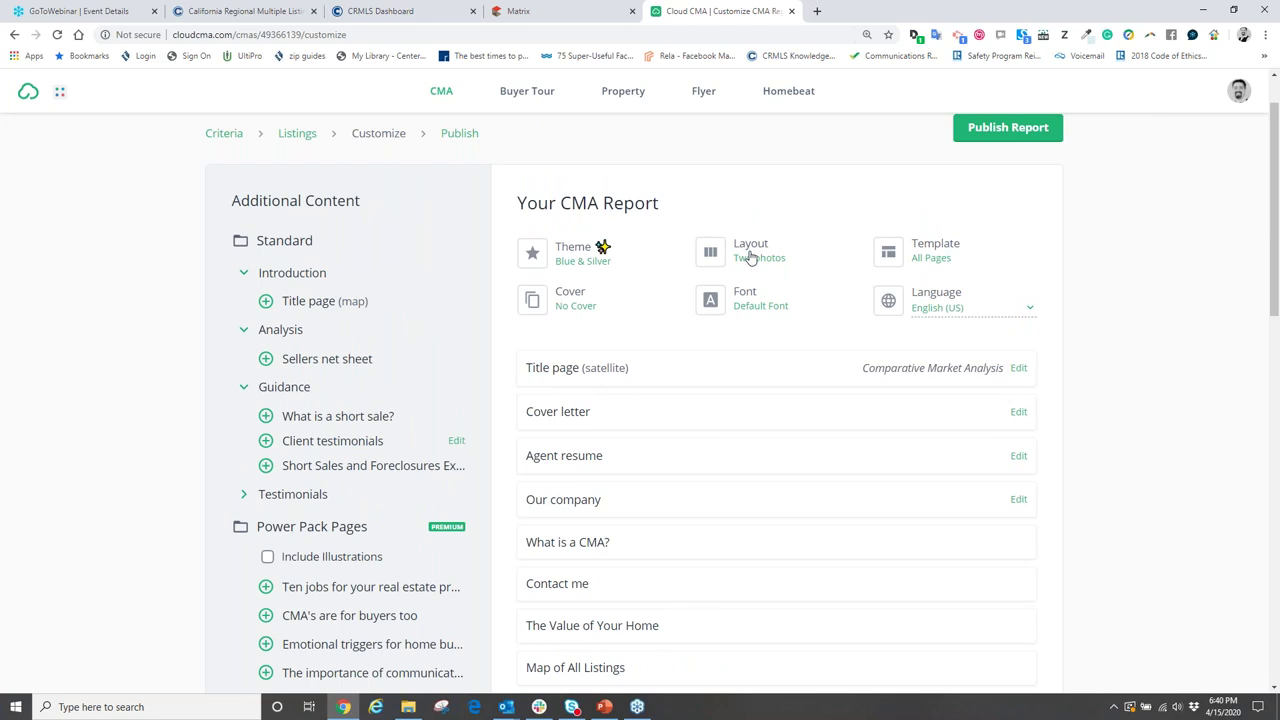
- Choose the Four column comparison listing layout in place of Two photos
left_click(751, 258)
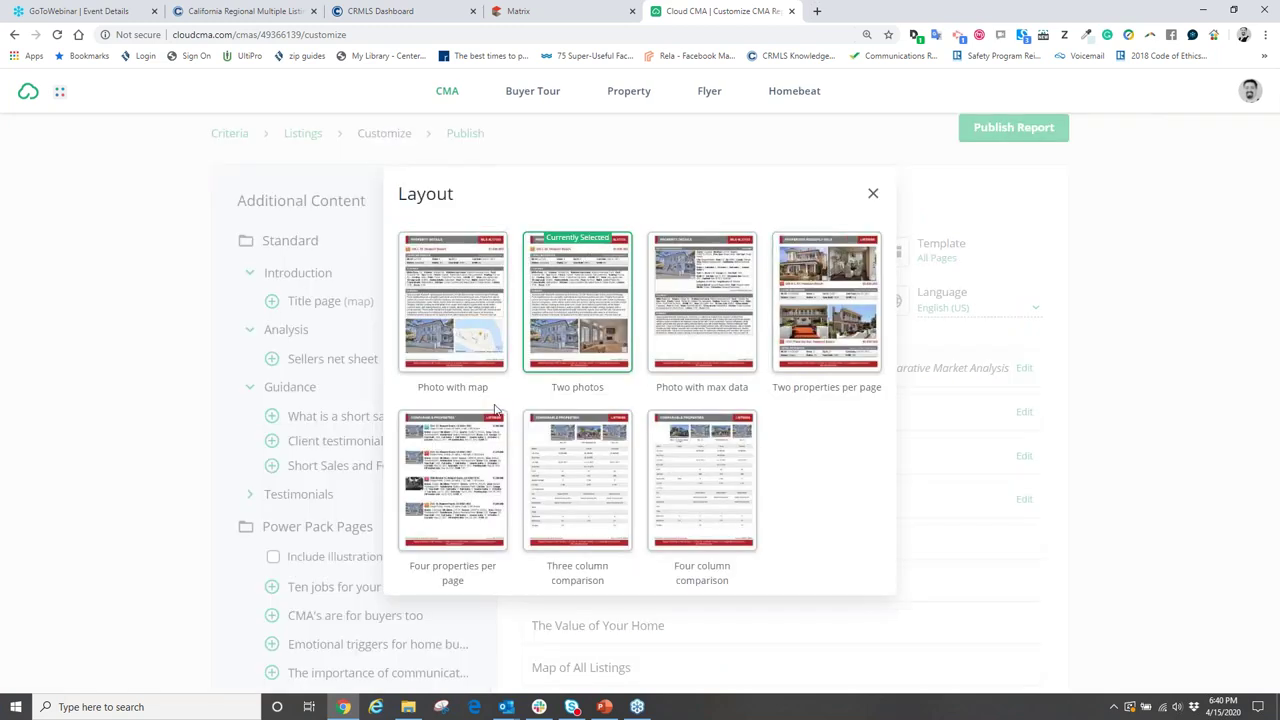
left_click(689, 466)
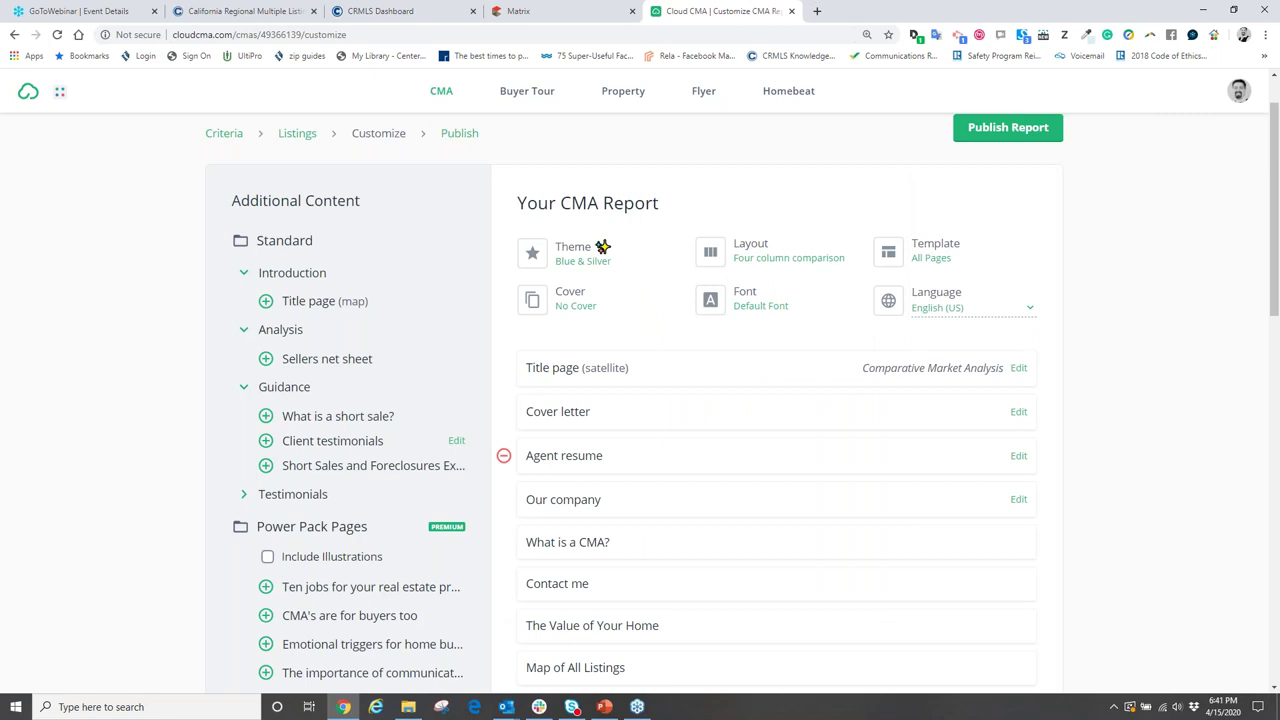
- In the Theme chooser, preview the First Team Real Estate theme
left_click(583, 260)
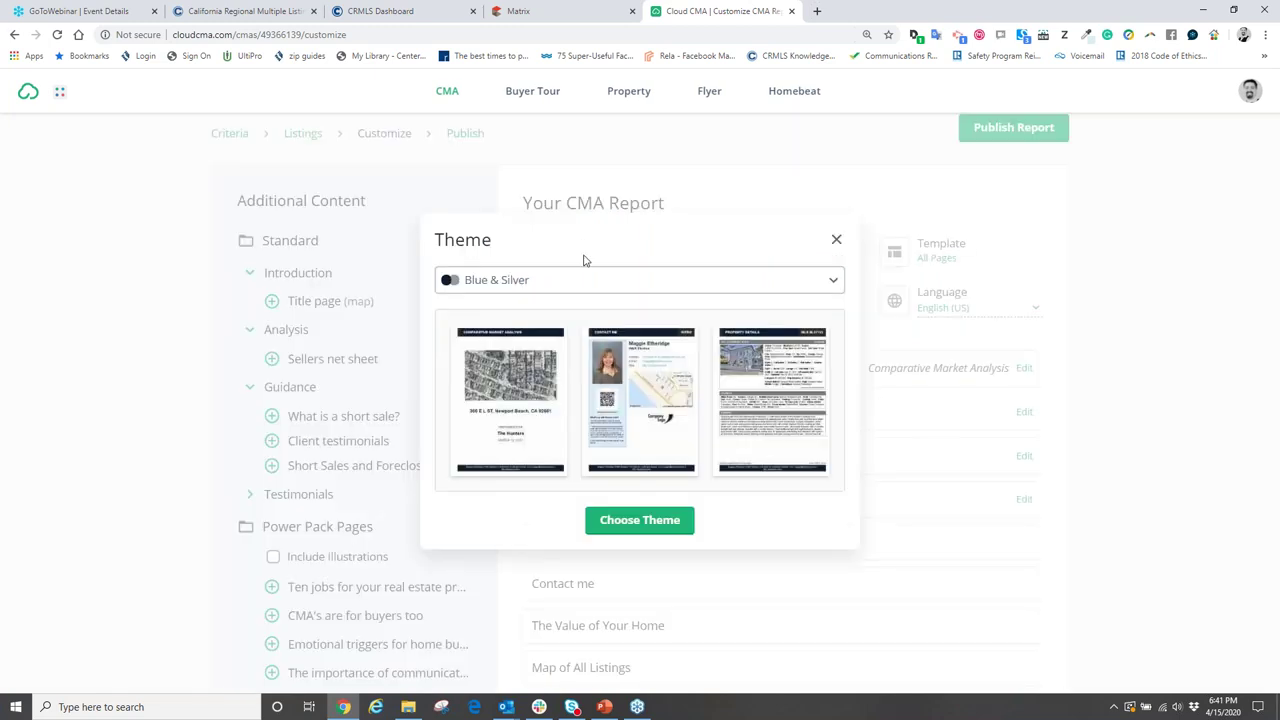
left_click(833, 284)
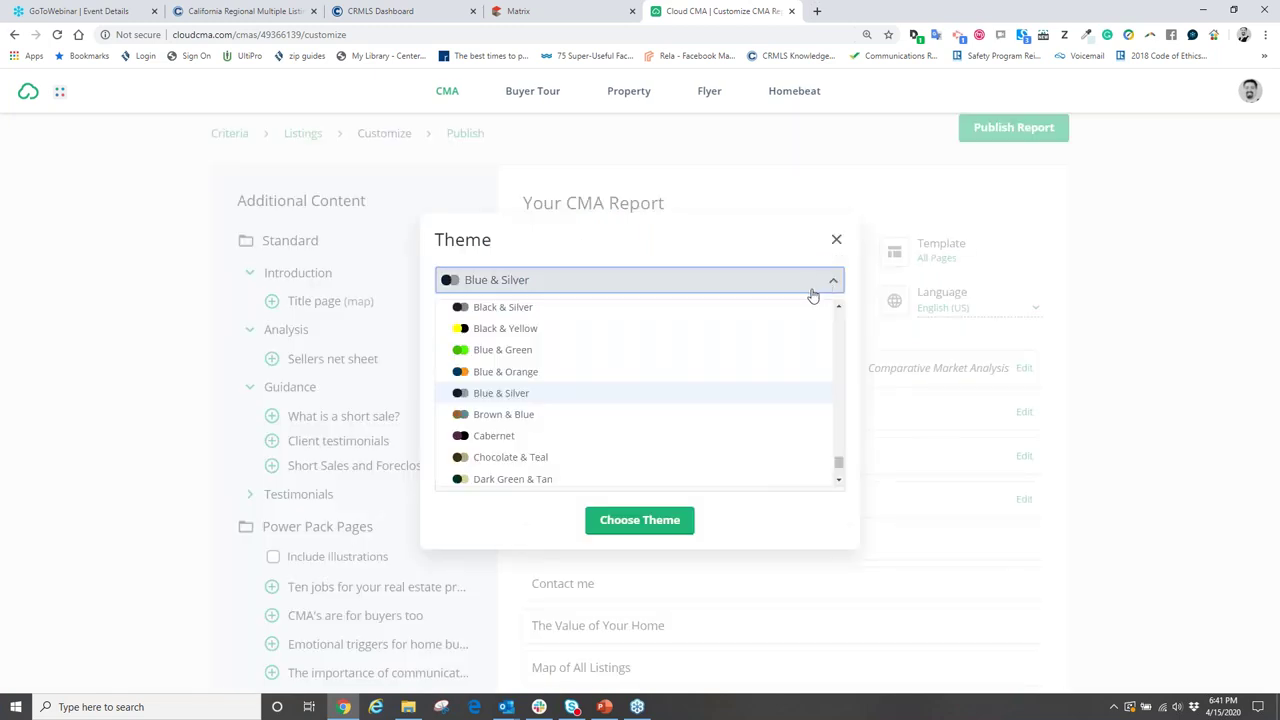
scroll(717, 400, "up", 2)
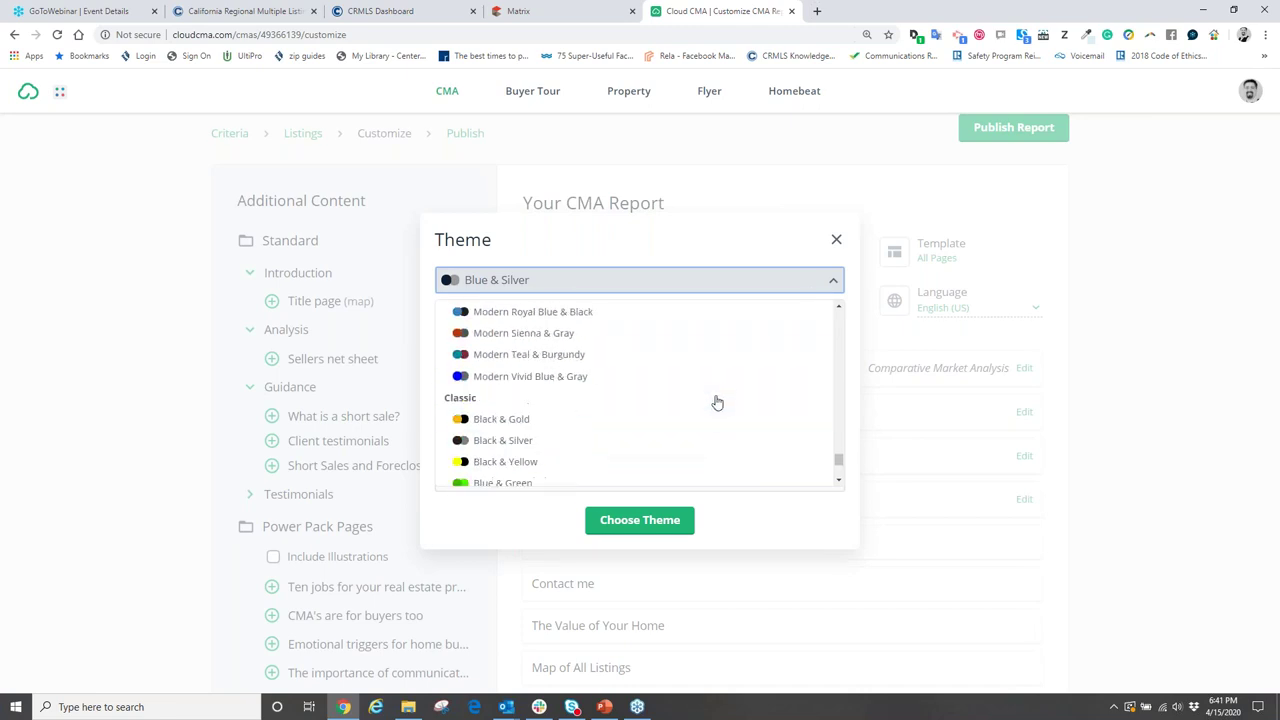
scroll(668, 396, "down", 2)
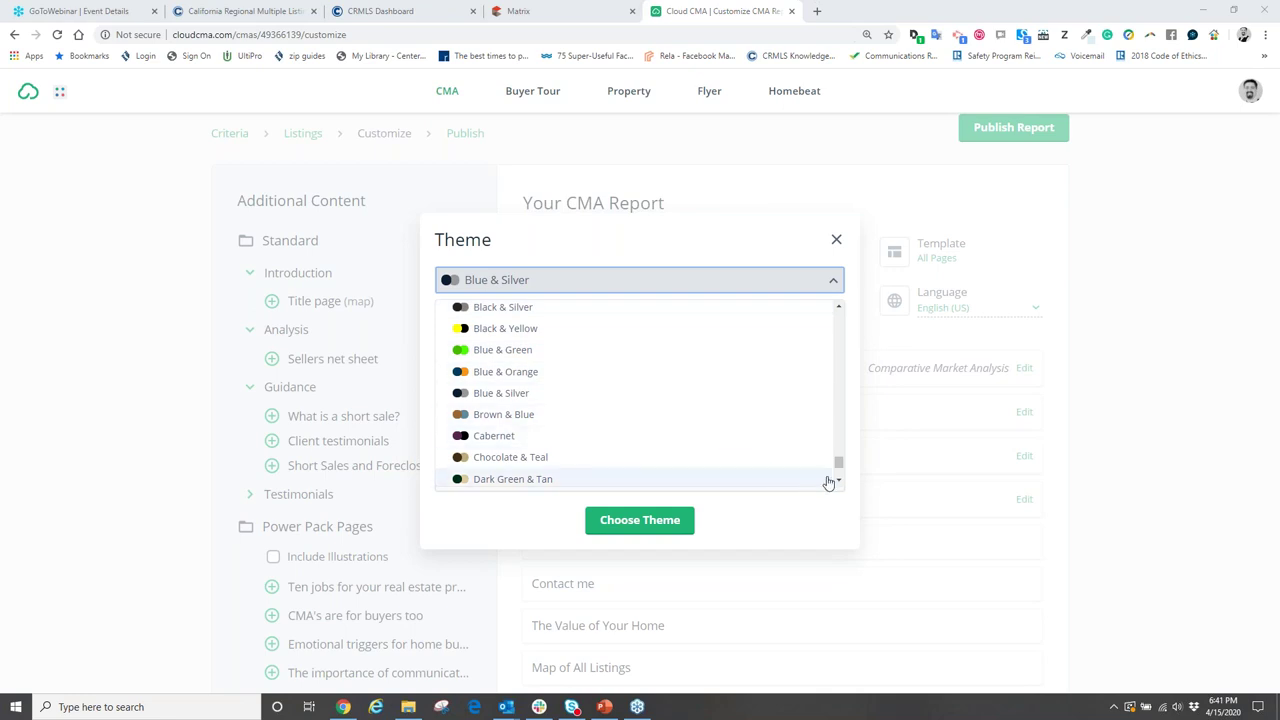
left_click_drag(837, 463, 847, 378)
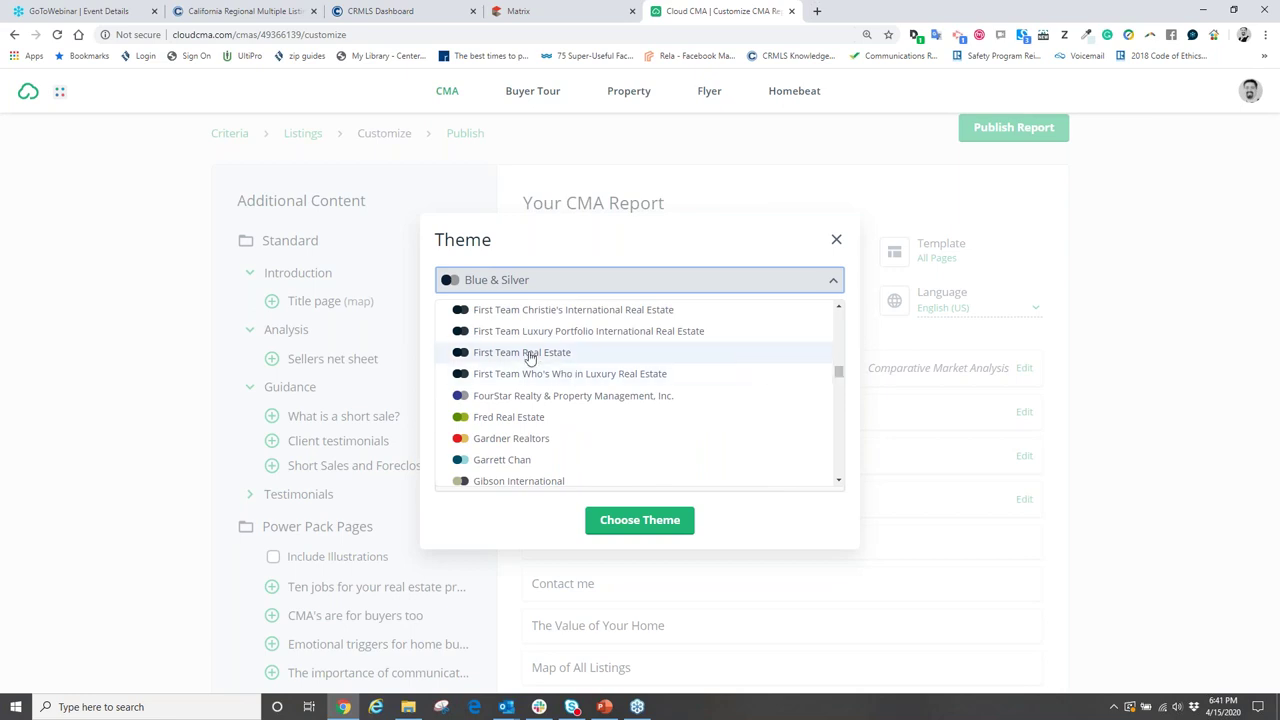
left_click(530, 358)
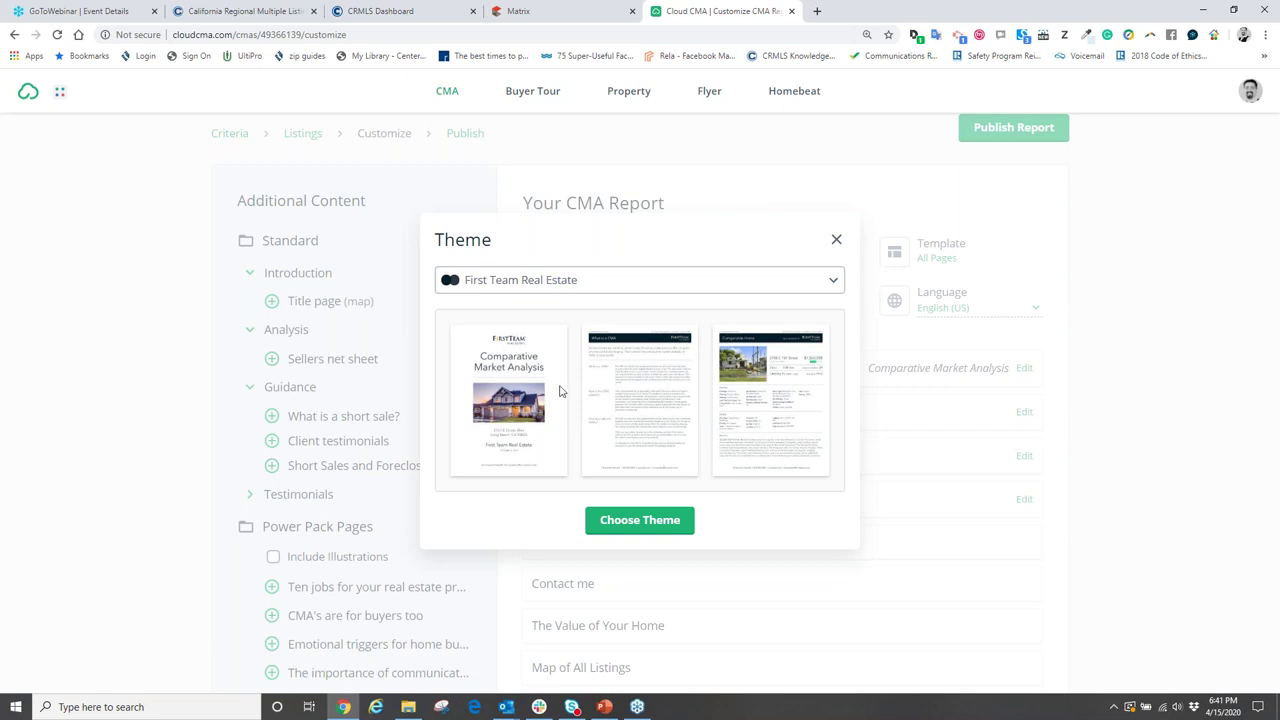
- Reopen the theme list and browse the available colour themes
left_click(832, 283)
scroll(690, 372, "up", 10)
scroll(686, 376, "up", 3)
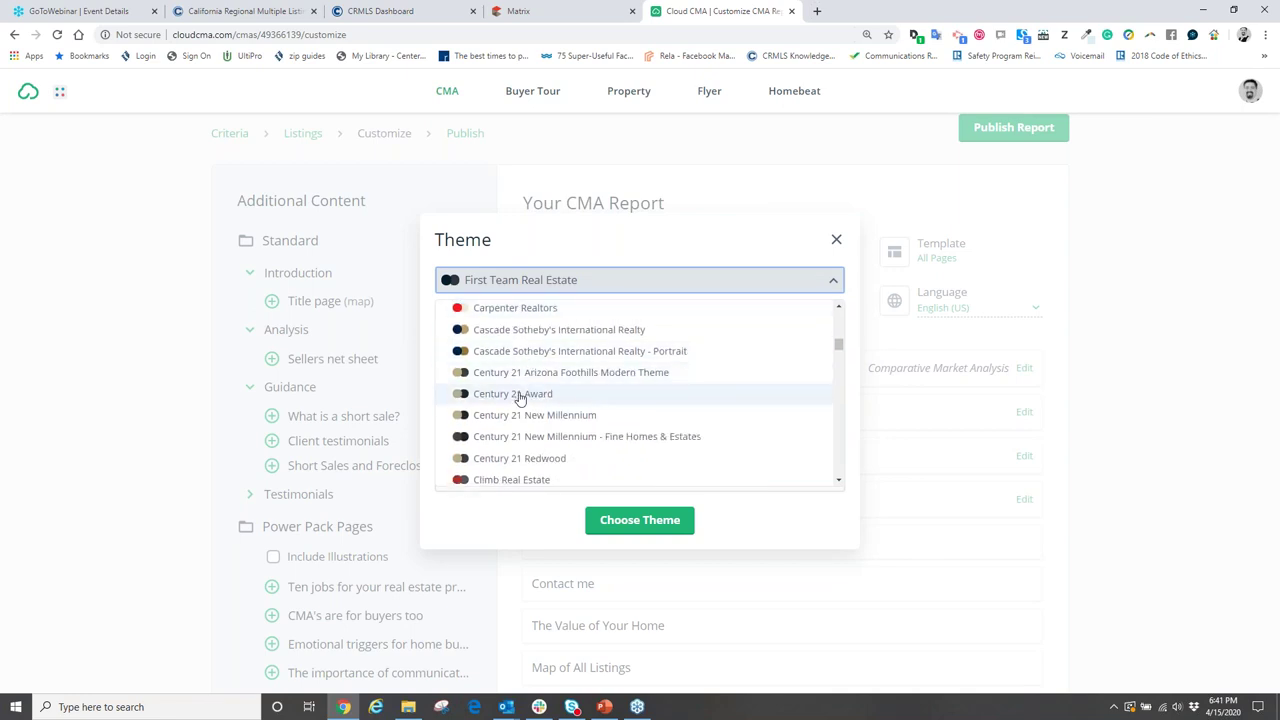
scroll(580, 400, "down", 1)
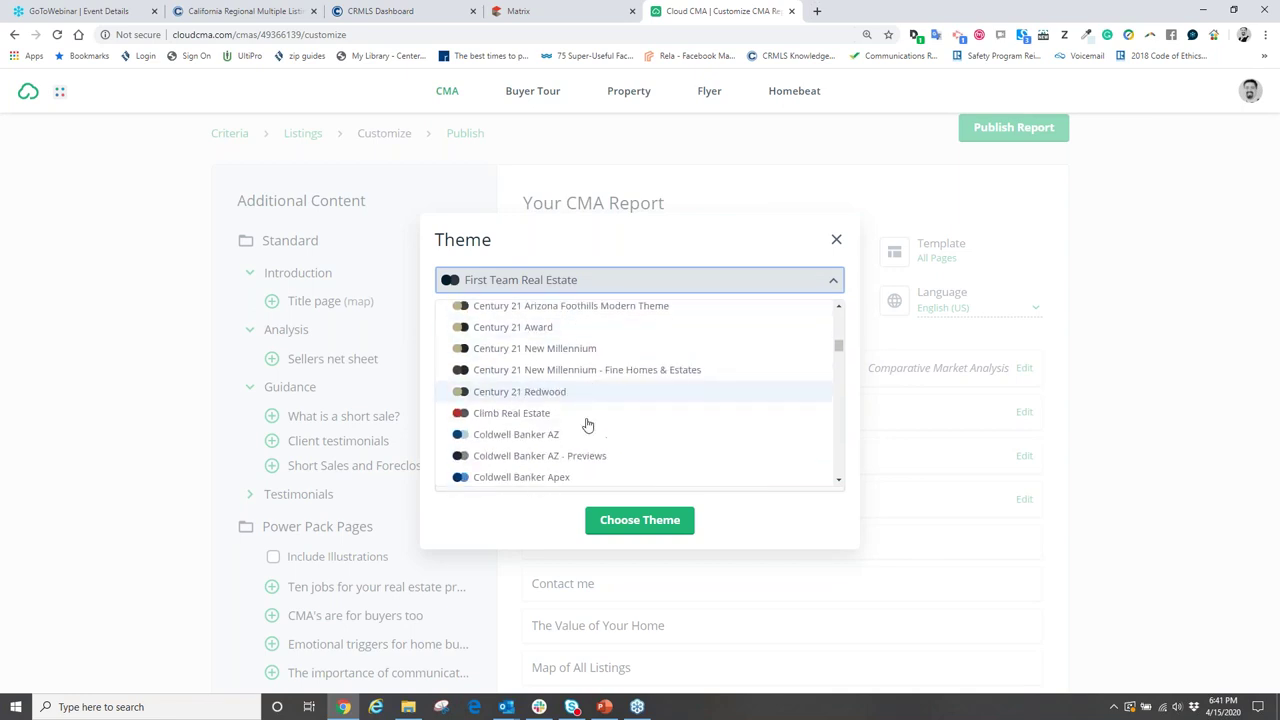
scroll(537, 373, "up", 1)
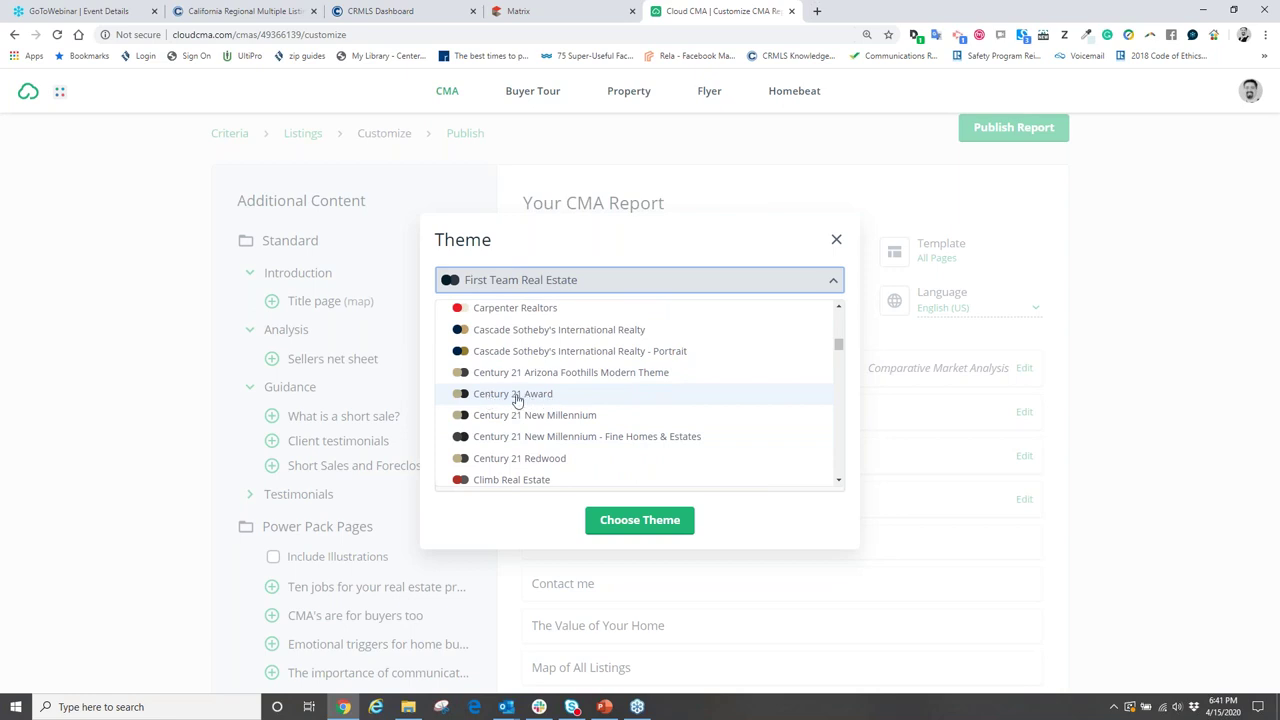
- Preview the Century 21 Award and Modern Red & Blue themes
left_click(517, 396)
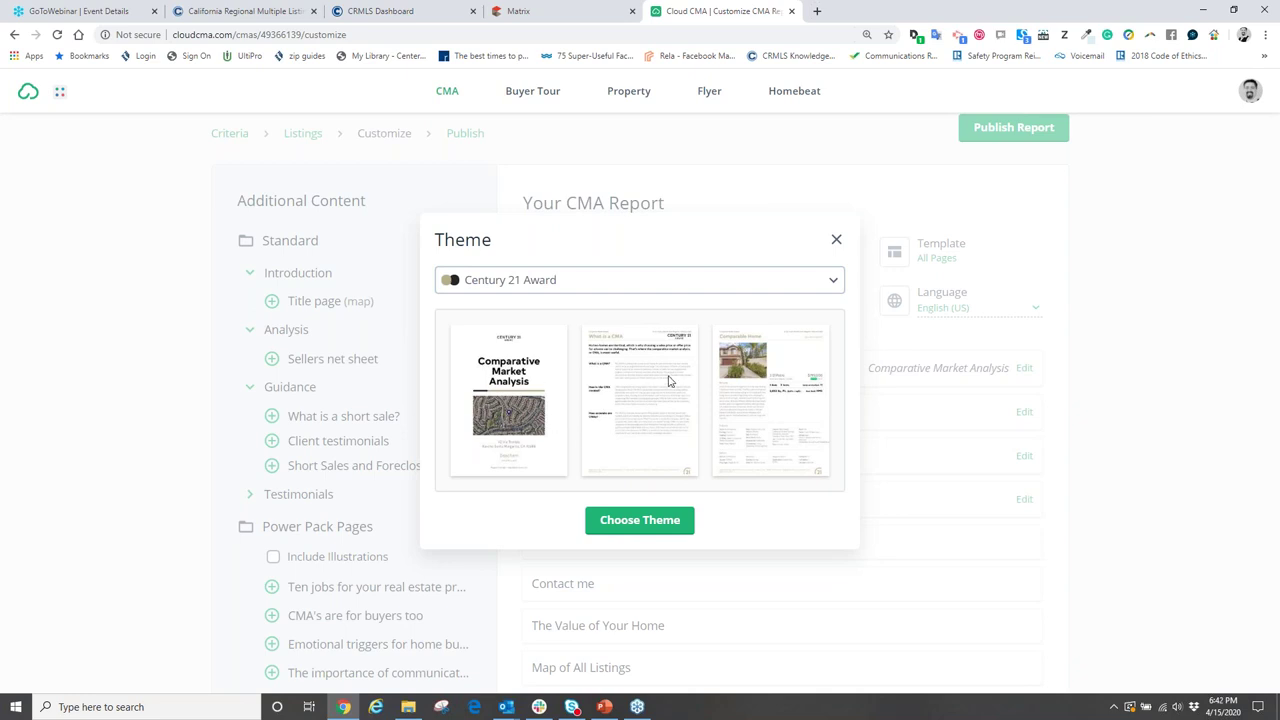
left_click(835, 286)
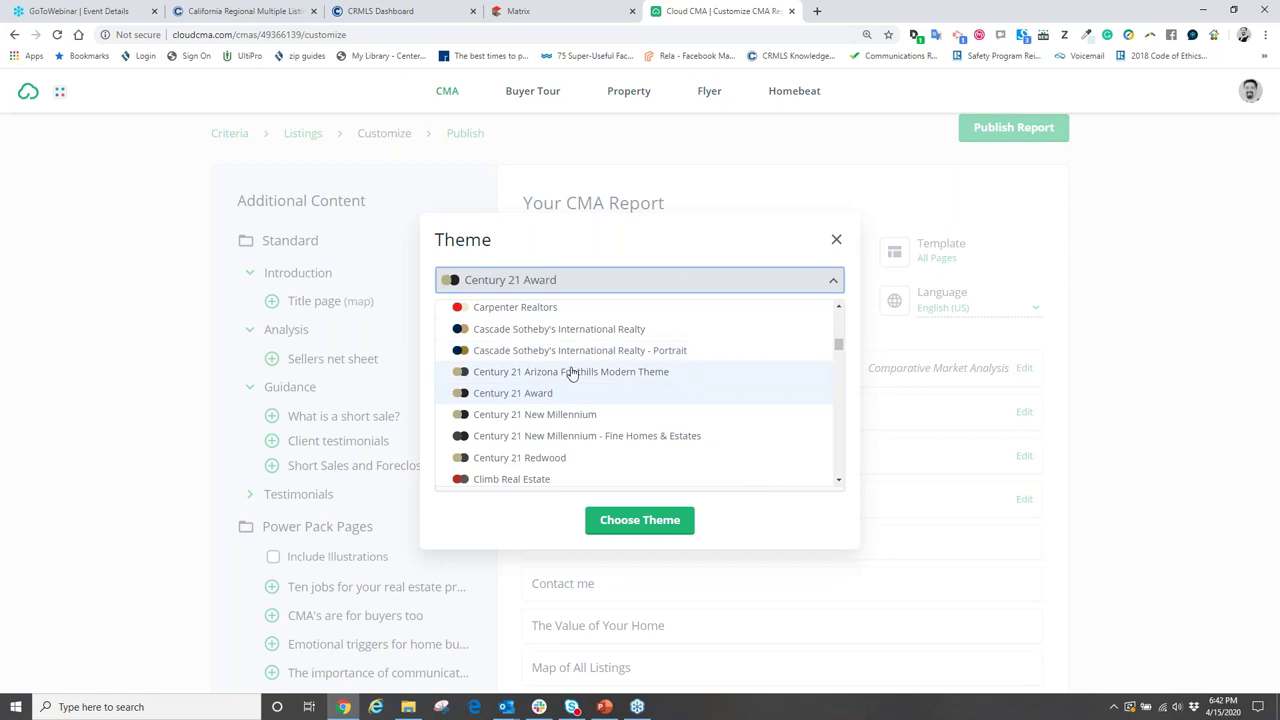
scroll(571, 373, "down", 10)
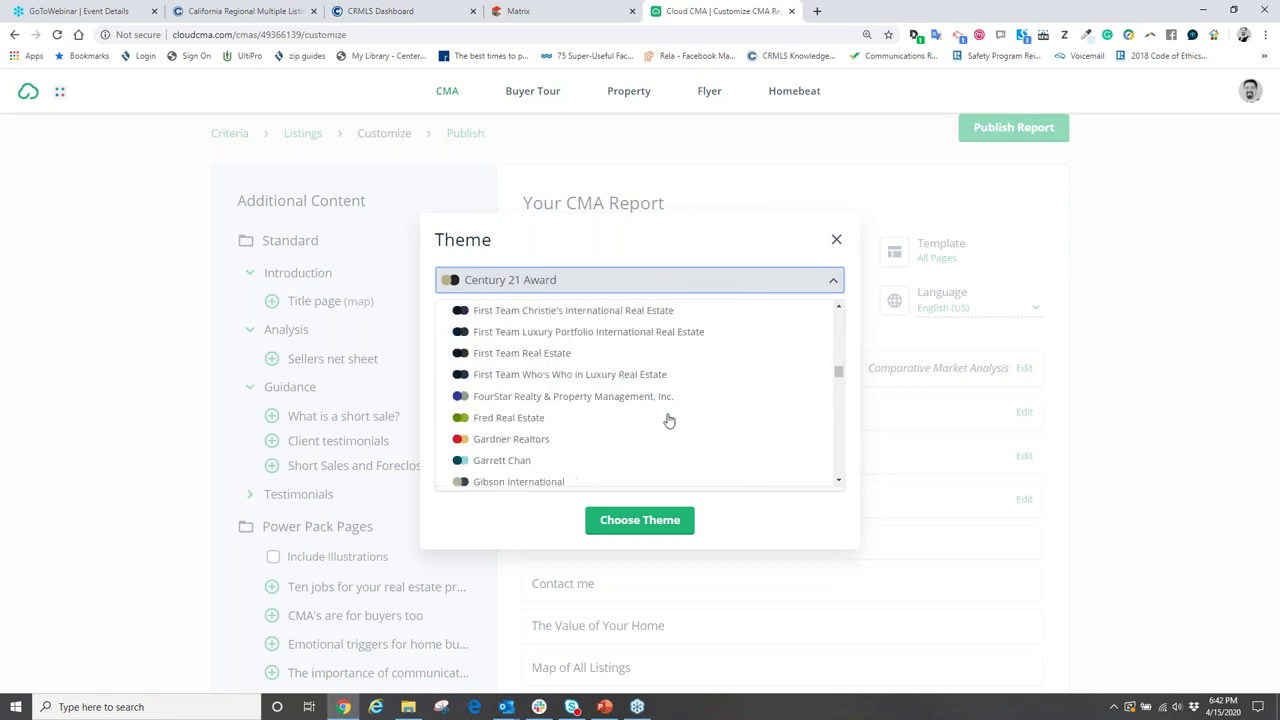
scroll(680, 430, "down", 15)
scroll(681, 432, "down", 15)
scroll(680, 432, "down", 5)
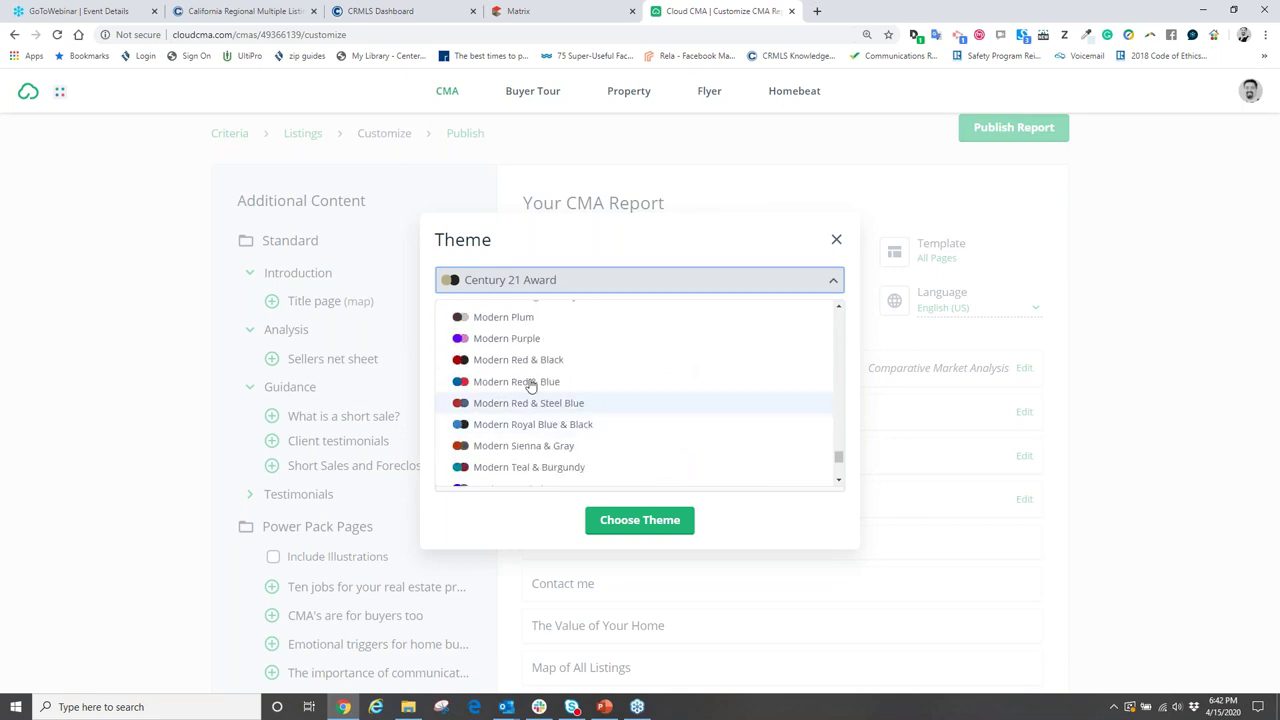
left_click(518, 381)
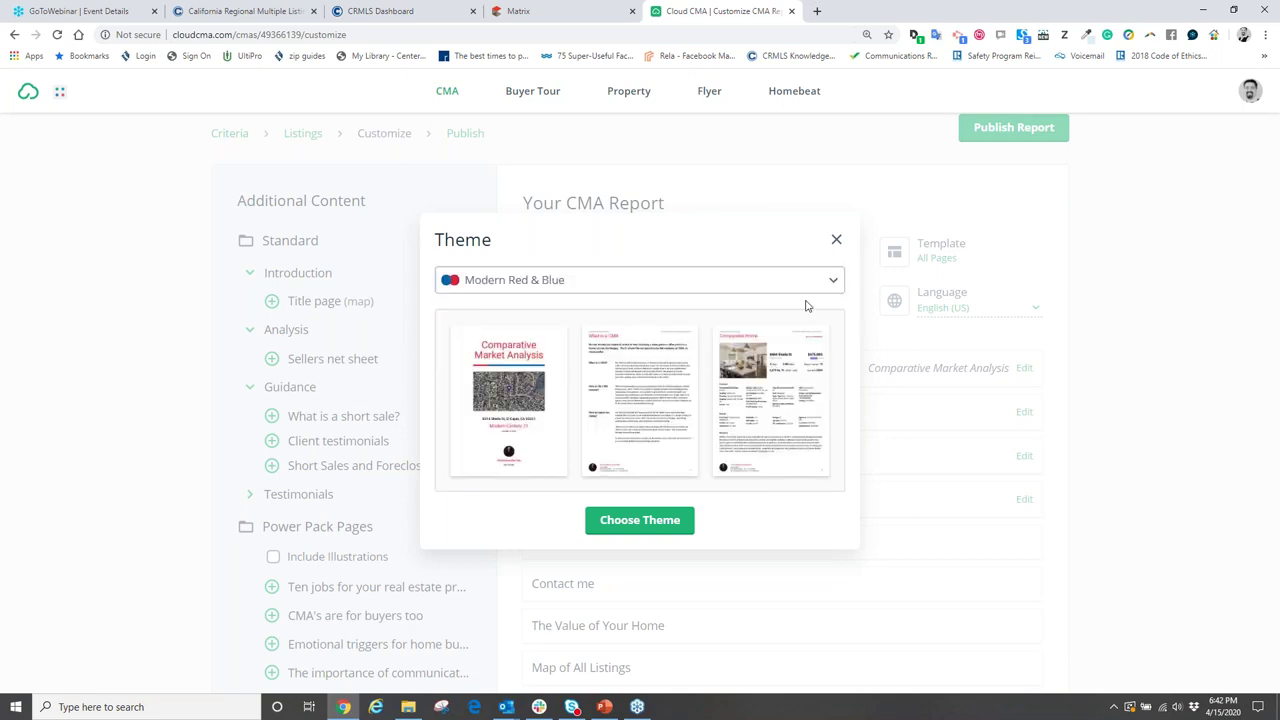
- Preview Modern Red & Black, then apply the Modern Teal & Burgundy theme
left_click(833, 280)
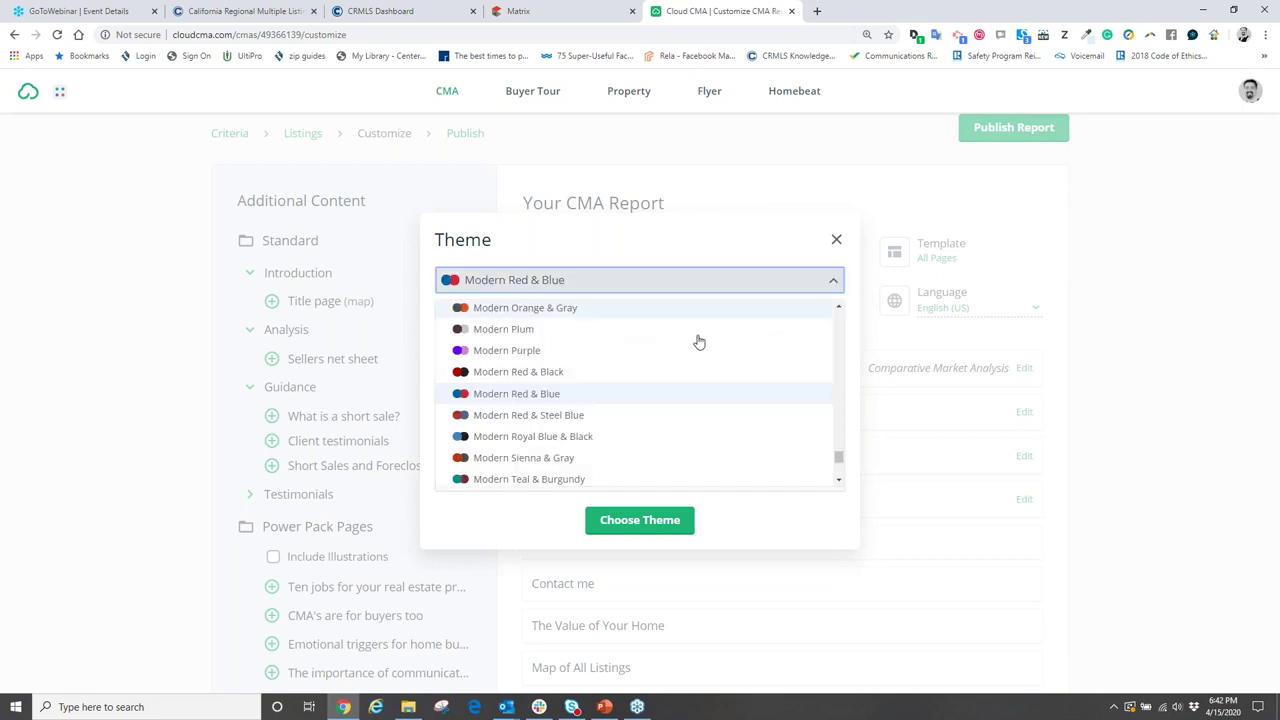
left_click(522, 379)
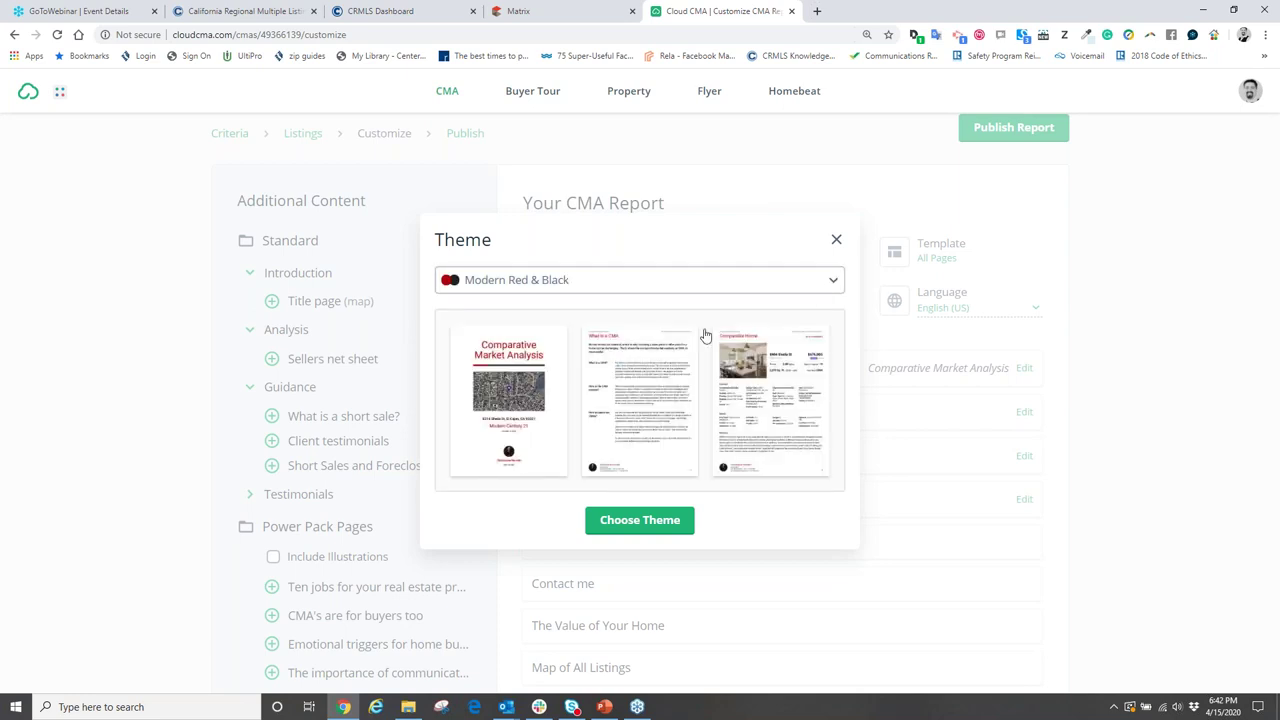
left_click(831, 280)
scroll(563, 397, "down", 2)
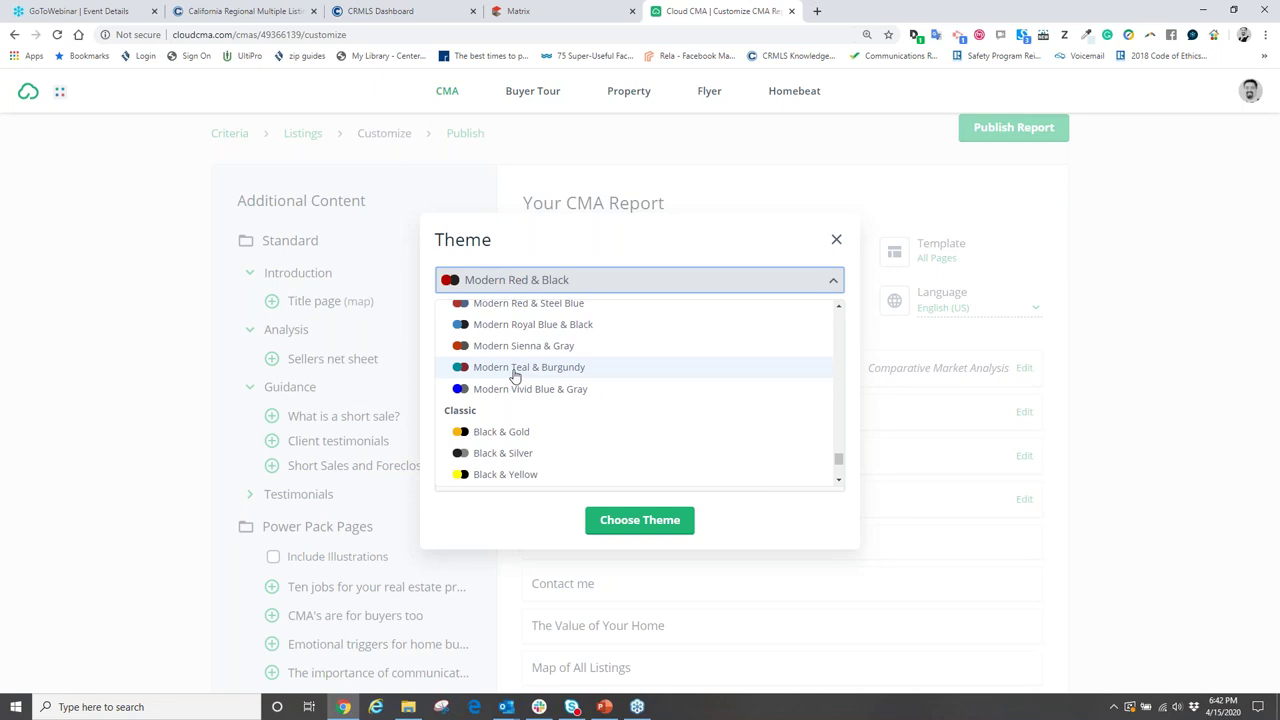
left_click(515, 370)
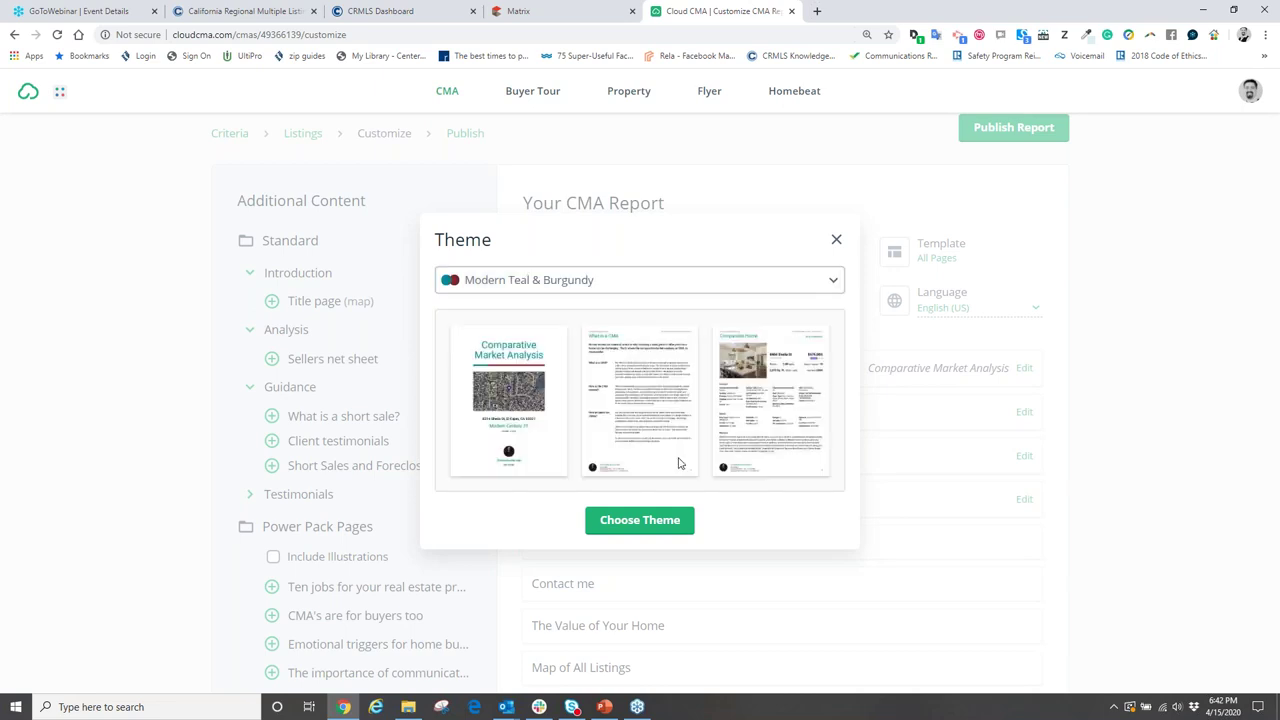
left_click(640, 520)
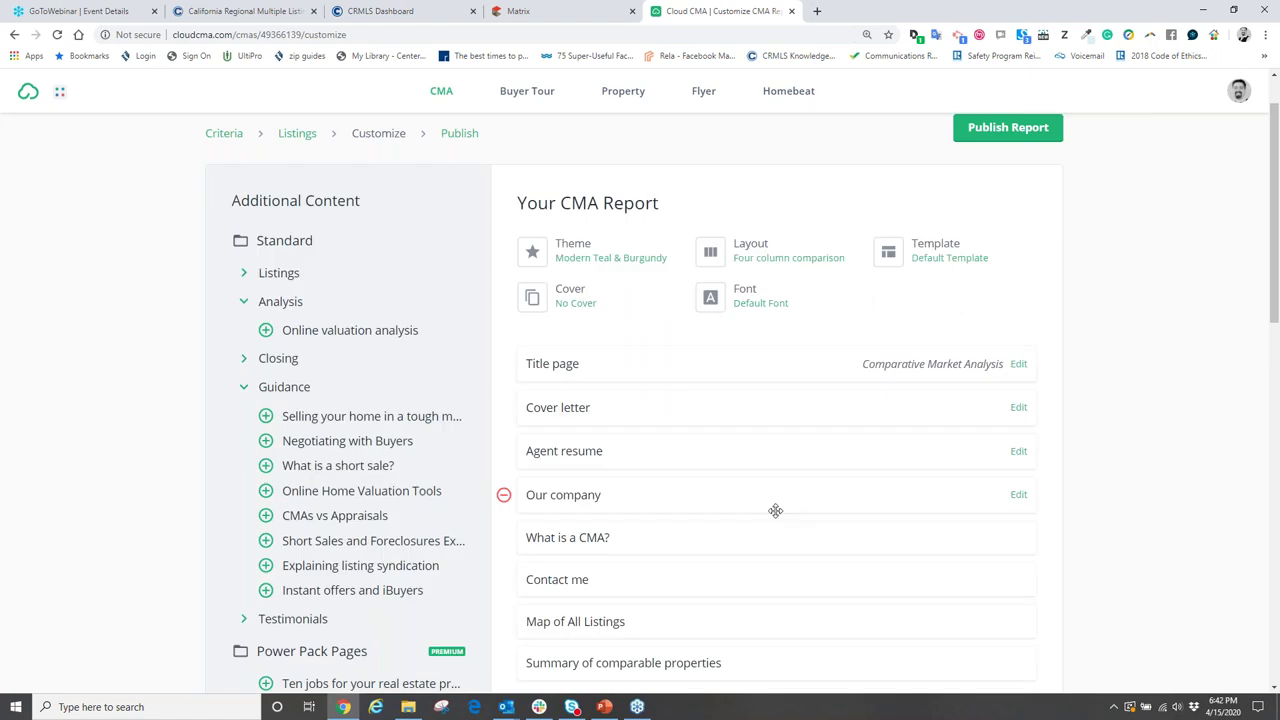
- Apply the custom 'first team' template to the CMA report and publish it
scroll(777, 510, "down", 10)
scroll(777, 515, "up", 12)
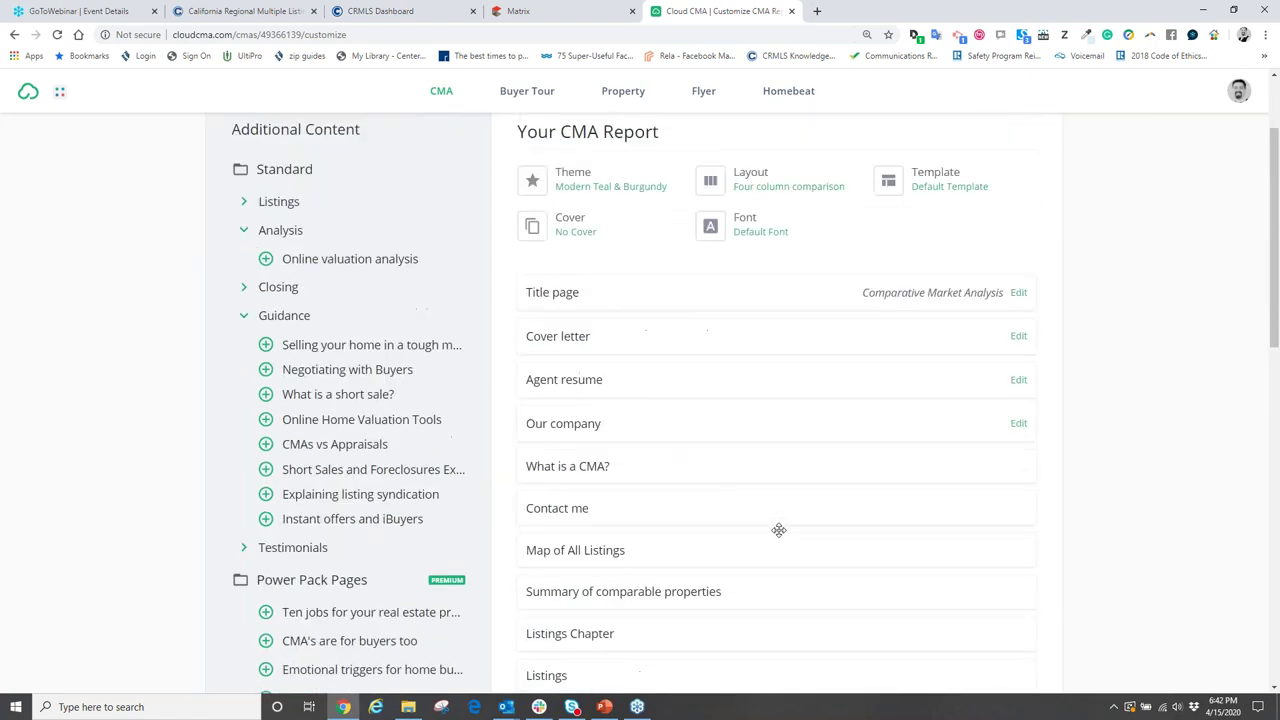
left_click(946, 318)
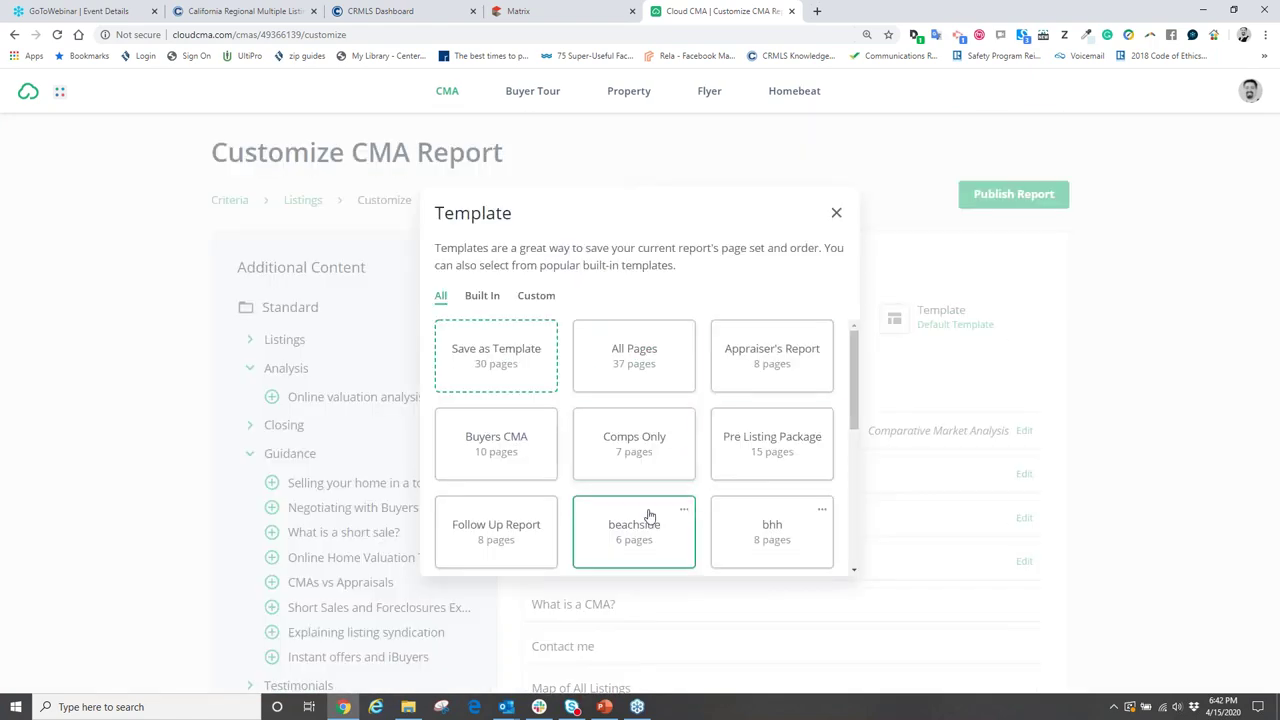
left_click(531, 297)
left_click(637, 450)
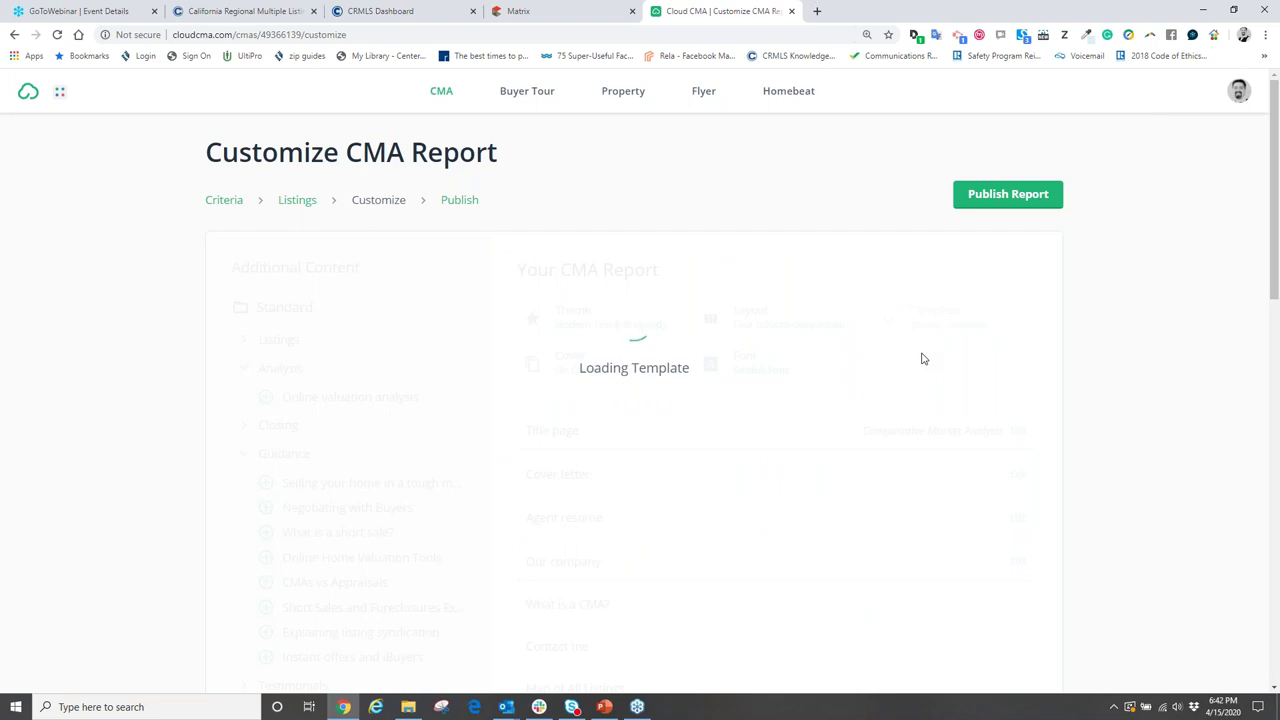
left_click(1016, 198)
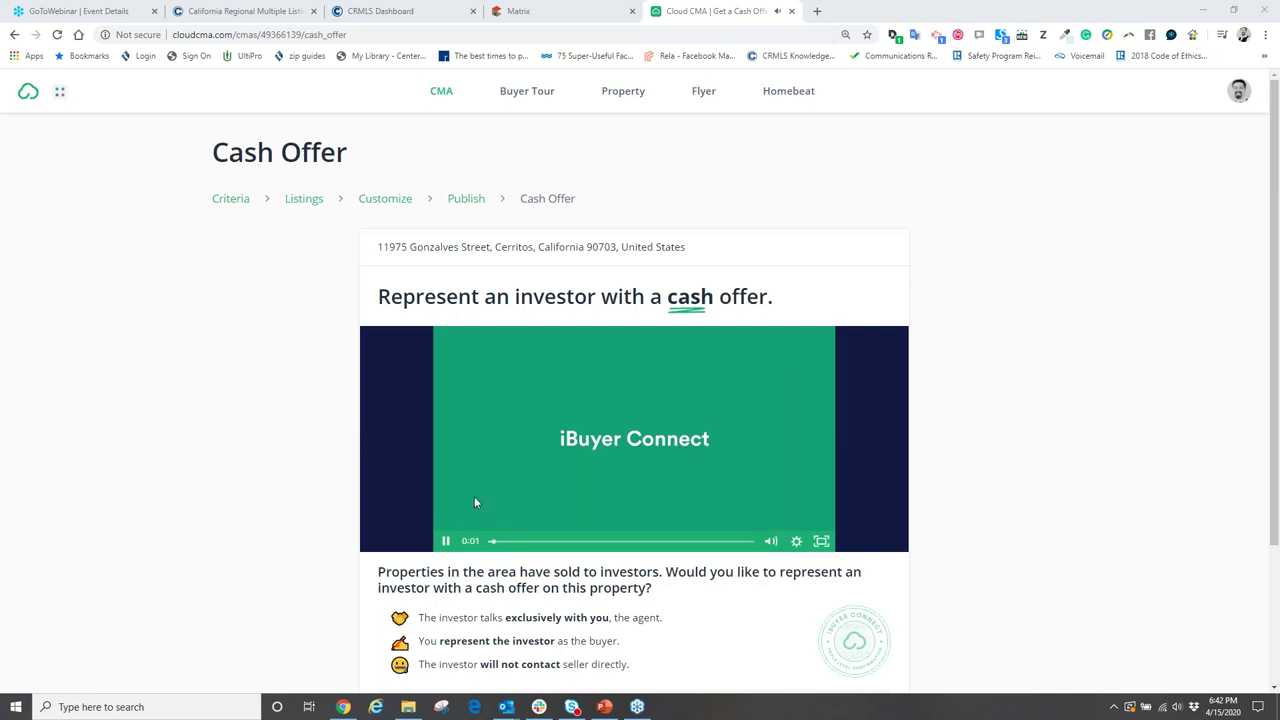
- Pause the iBuyer Connect introduction video and scroll through the Cash Offer page
left_click(442, 541)
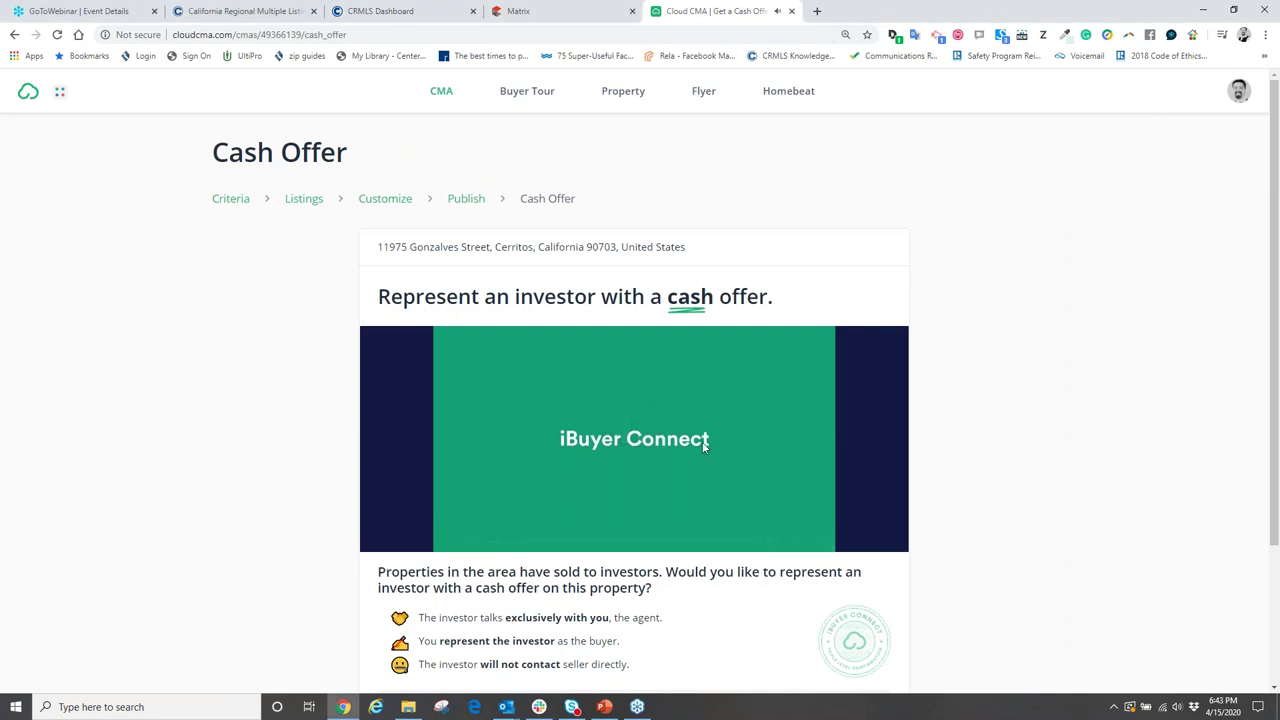
scroll(716, 375, "down", 3)
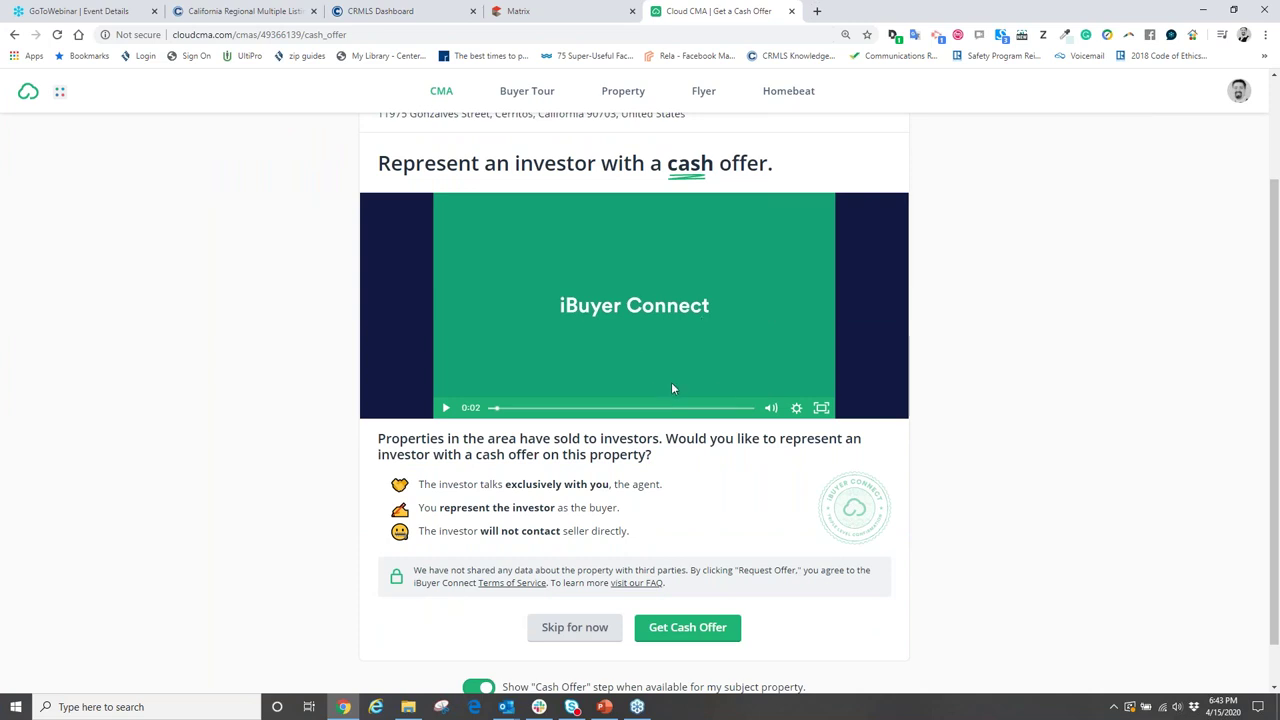
scroll(506, 388, "down", 1)
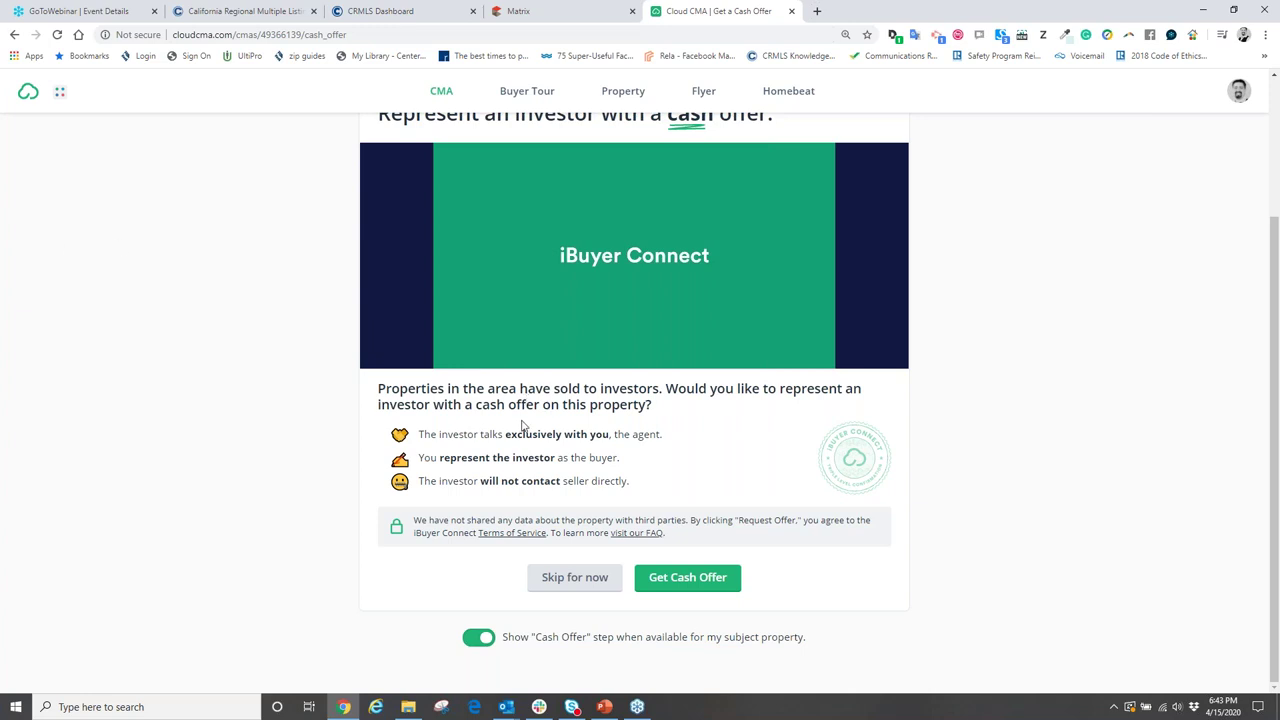
mouse_move(734, 252)
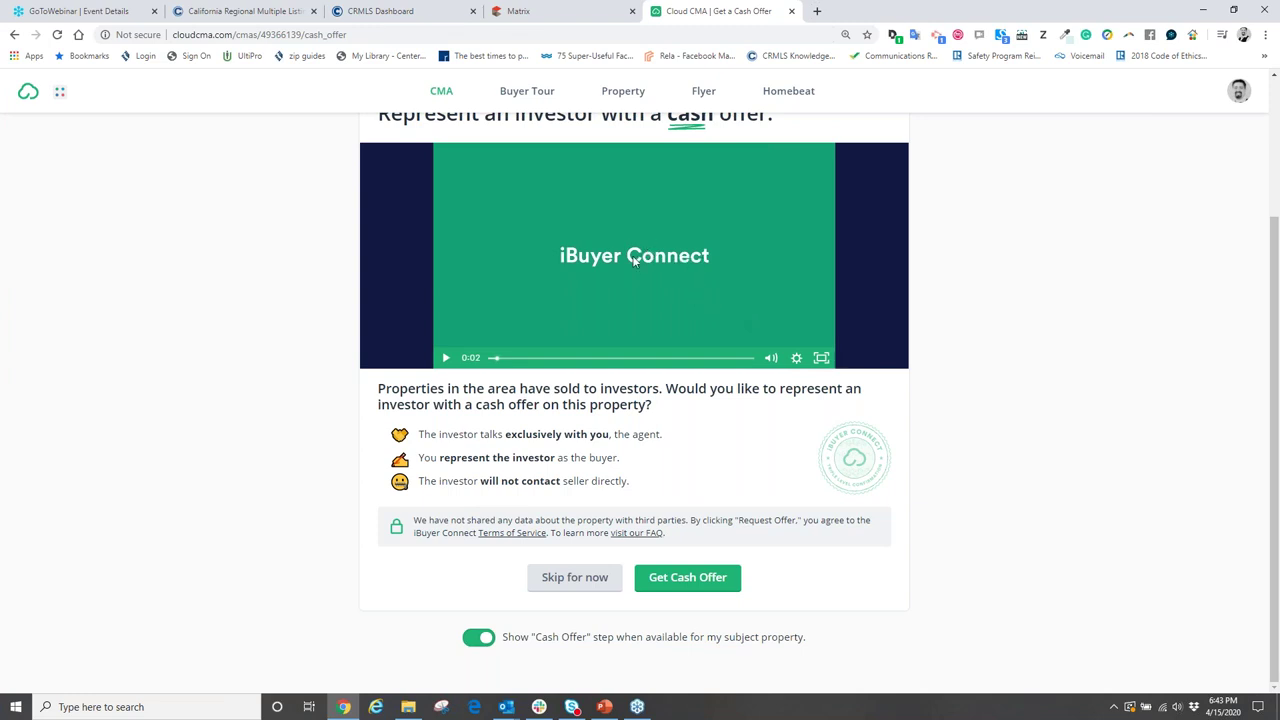
scroll(754, 276, "up", 2)
scroll(750, 280, "down", 2)
scroll(748, 282, "up", 1)
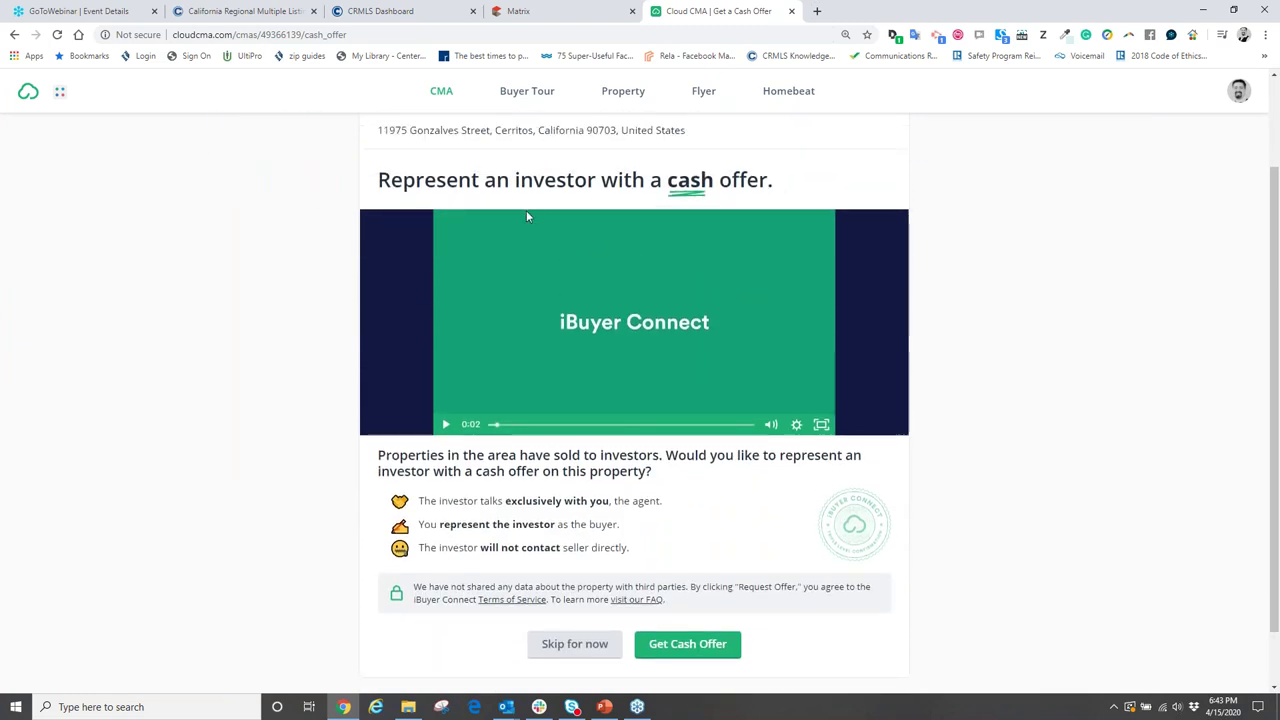
- Highlight the word 'cash' in the heading, then clear the highlight
left_click_drag(668, 181, 712, 181)
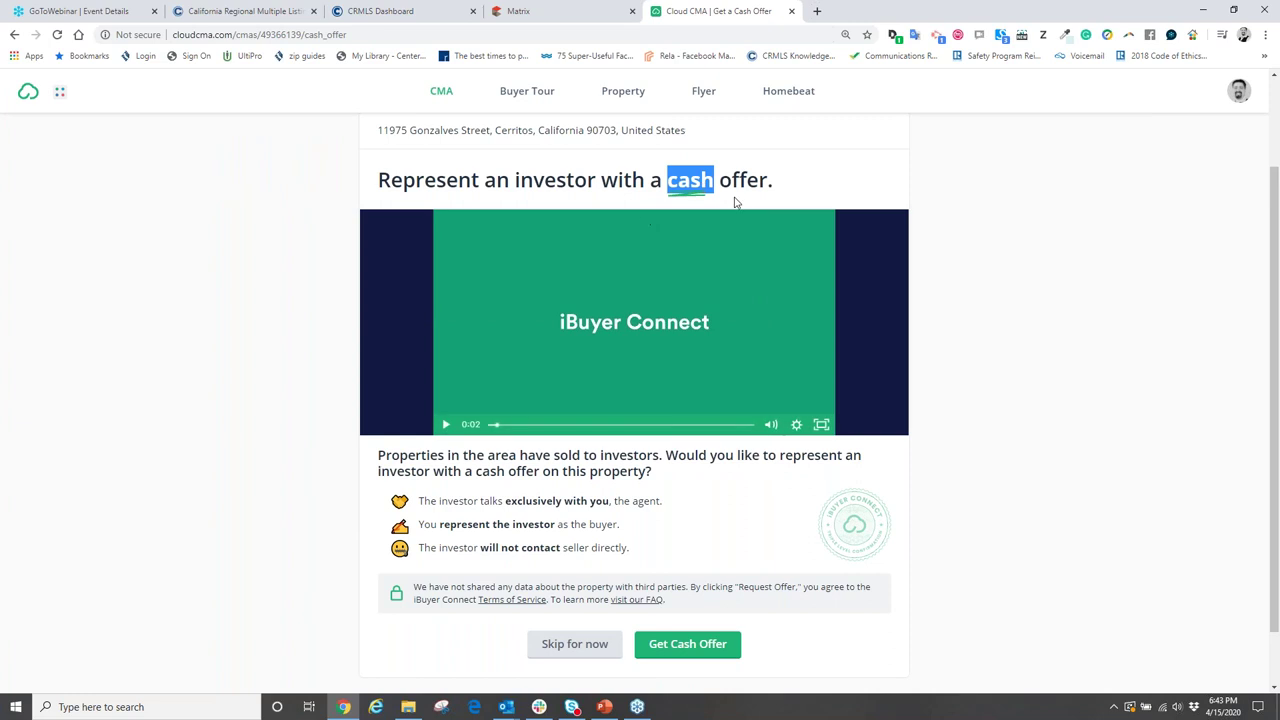
left_click(822, 177)
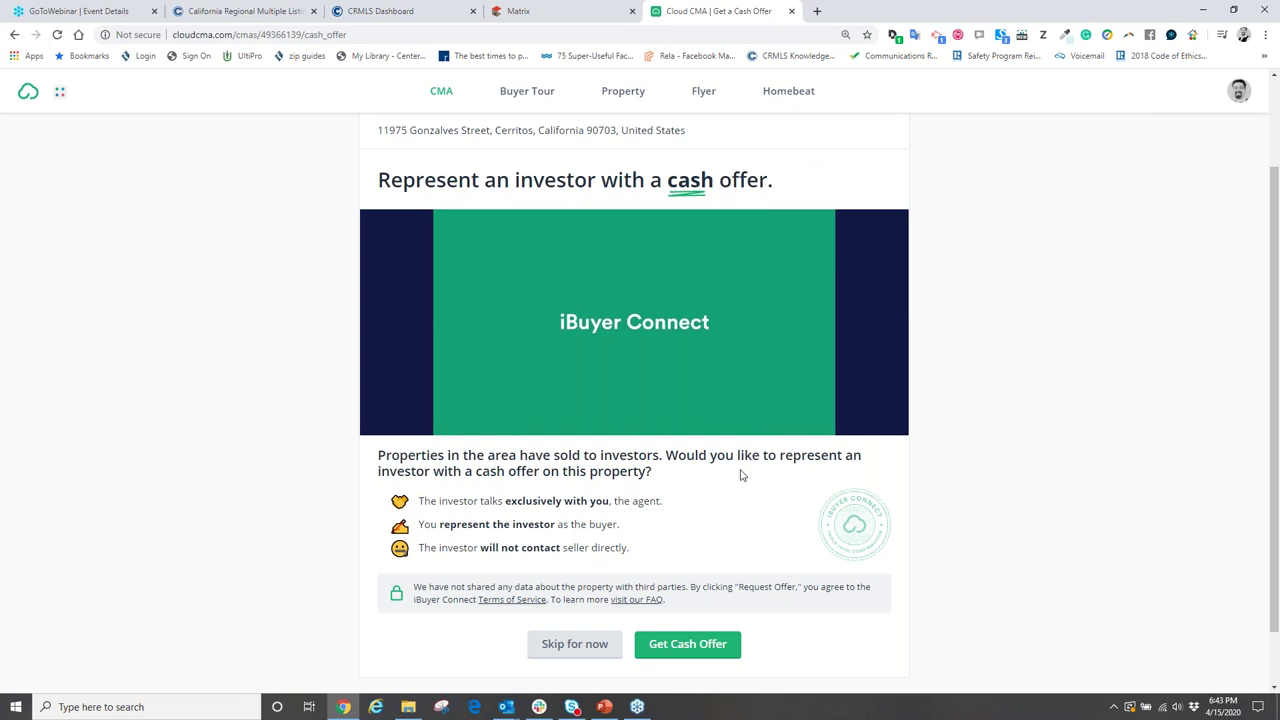
scroll(740, 474, "down", 1)
left_click(576, 580)
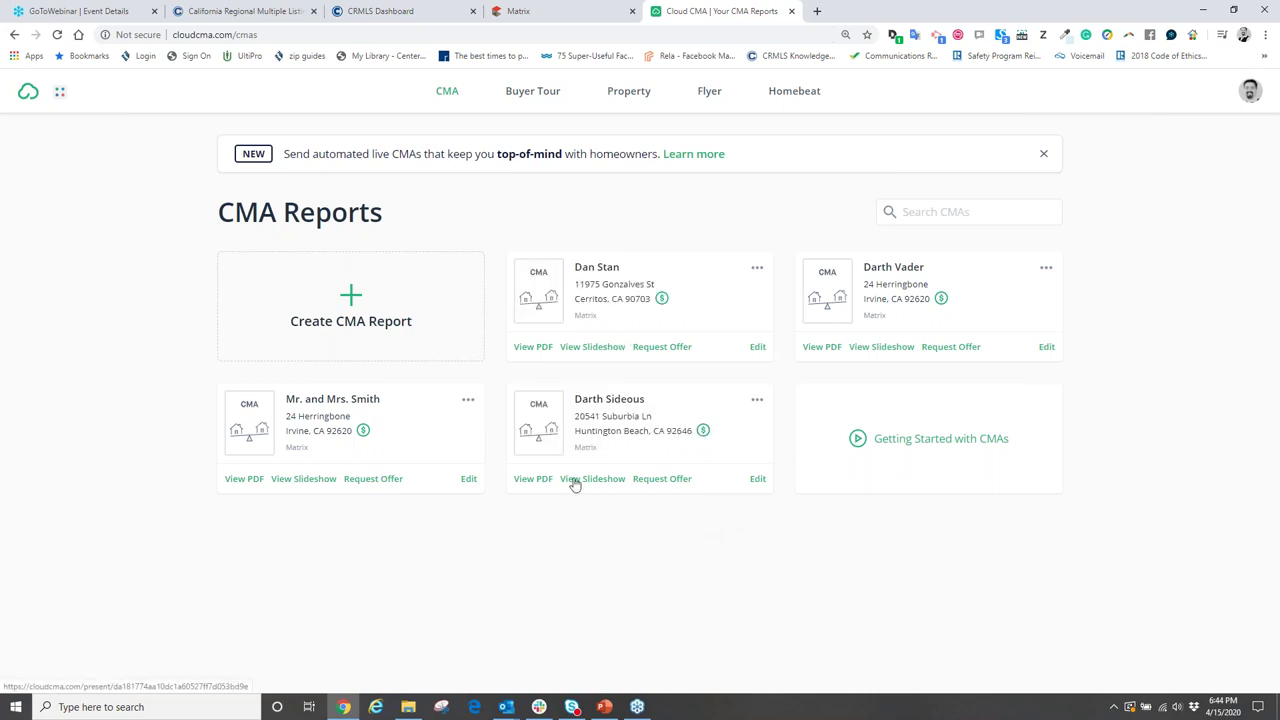
left_click(533, 347)
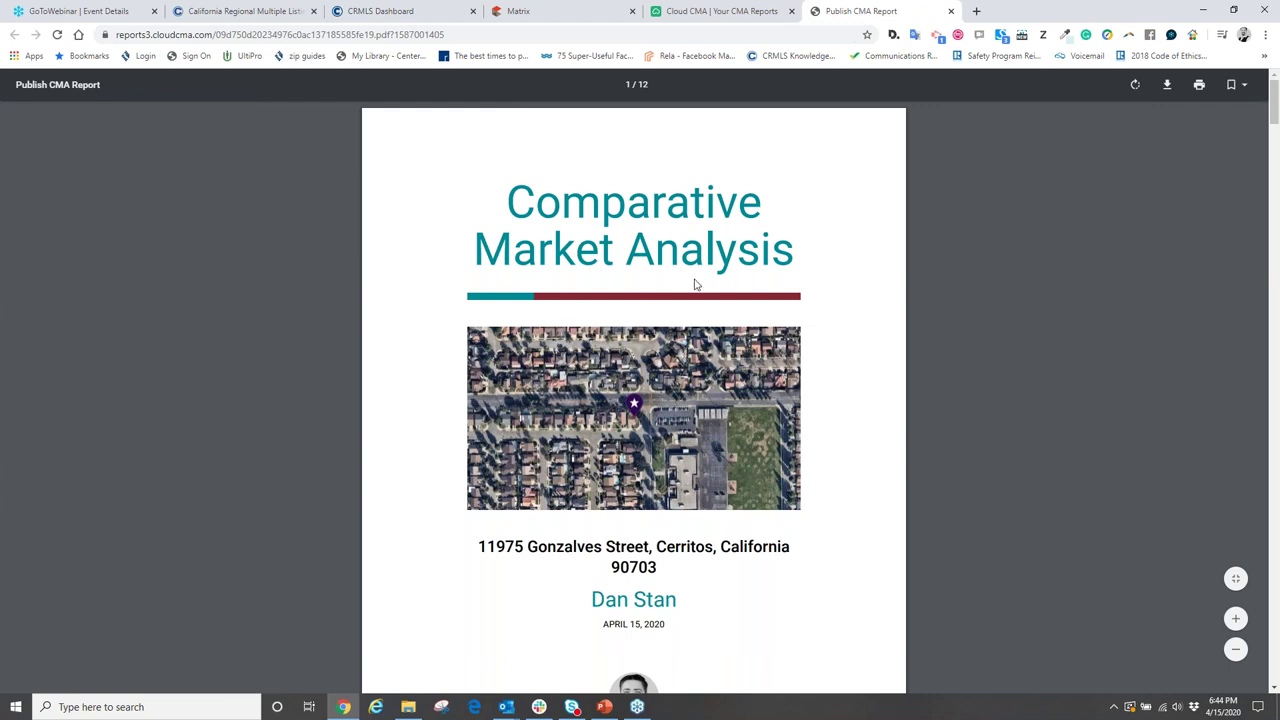
- Scroll past the title, map and Contact Me pages to page 5, Comparable Properties
scroll(650, 330, "down", 1)
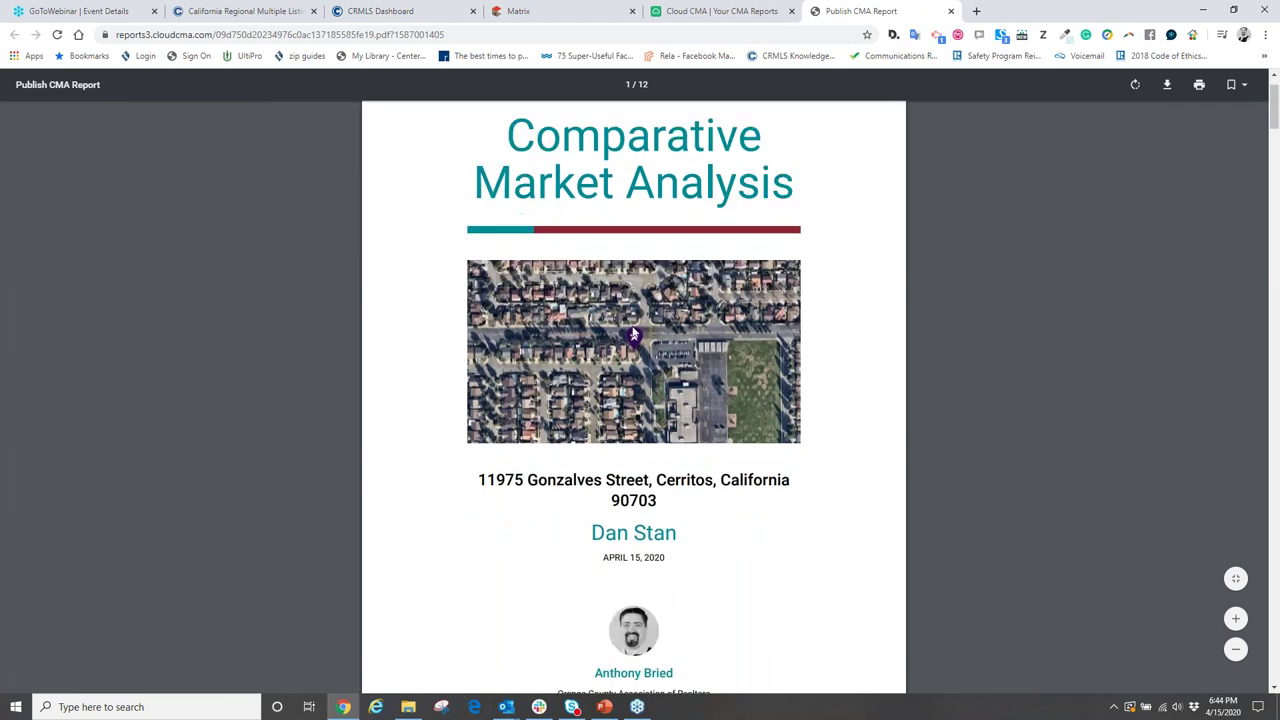
scroll(699, 375, "down", 4)
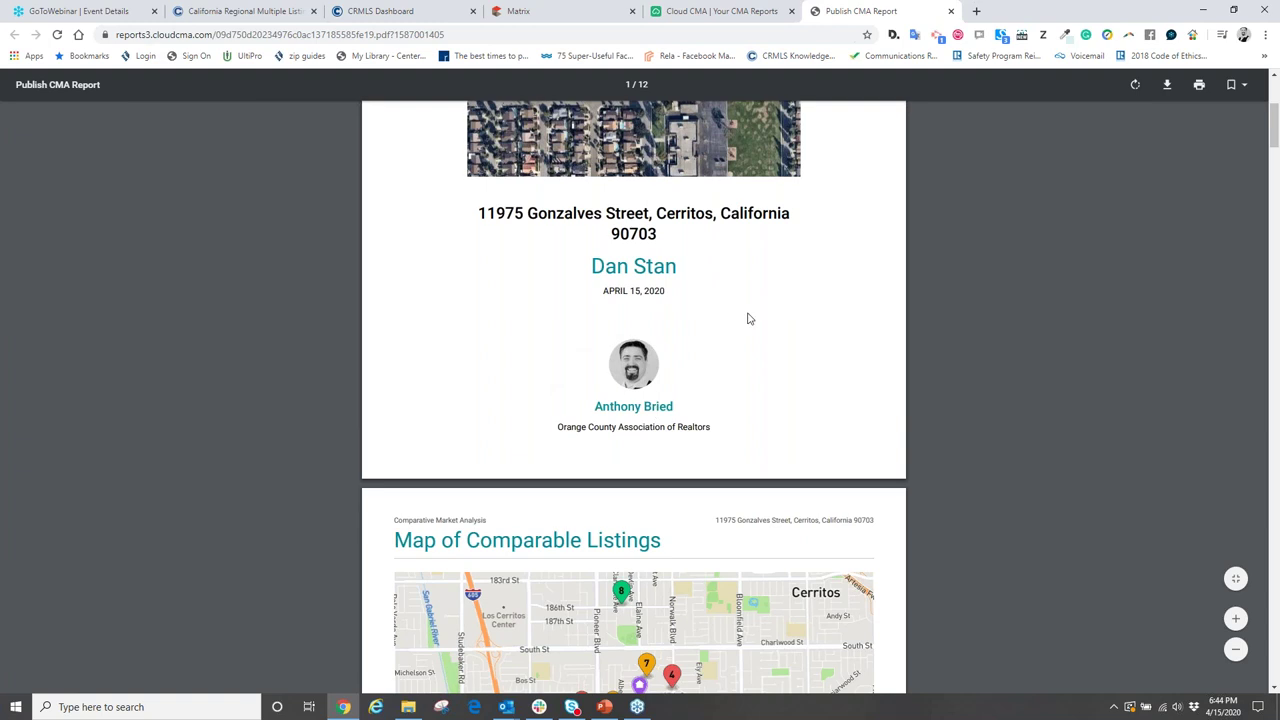
scroll(748, 318, "down", 3)
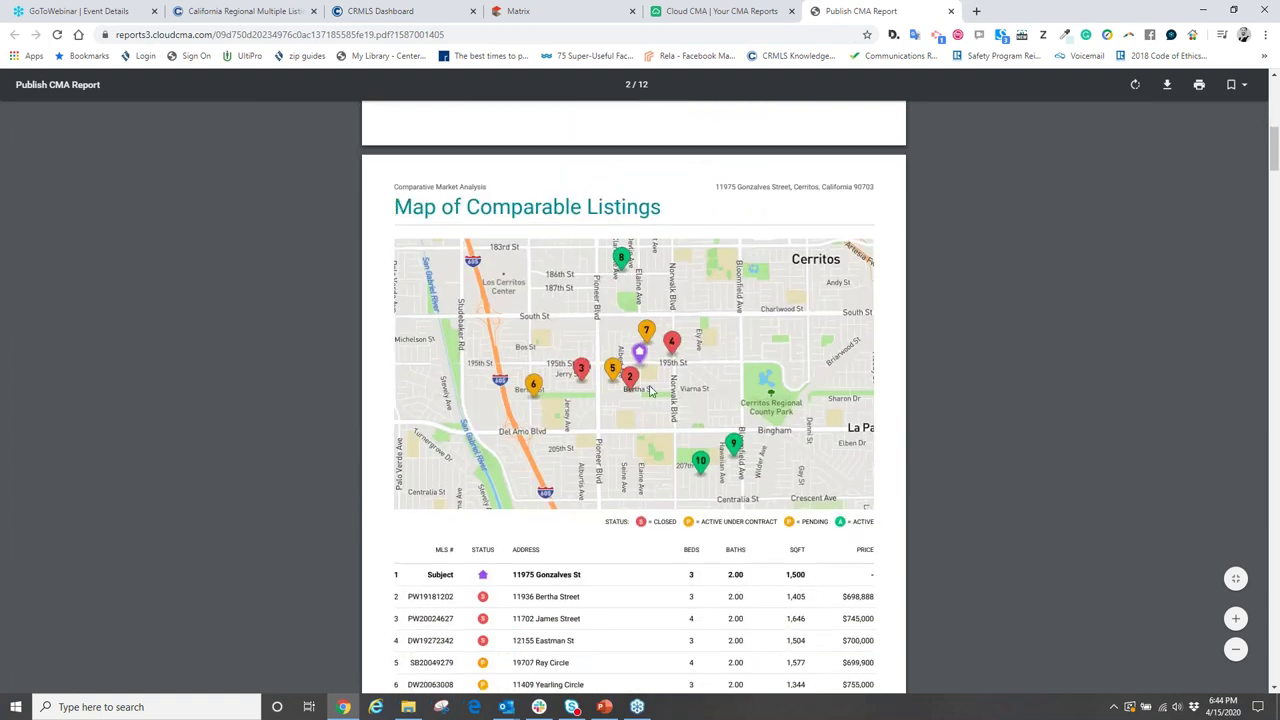
scroll(649, 390, "down", 2)
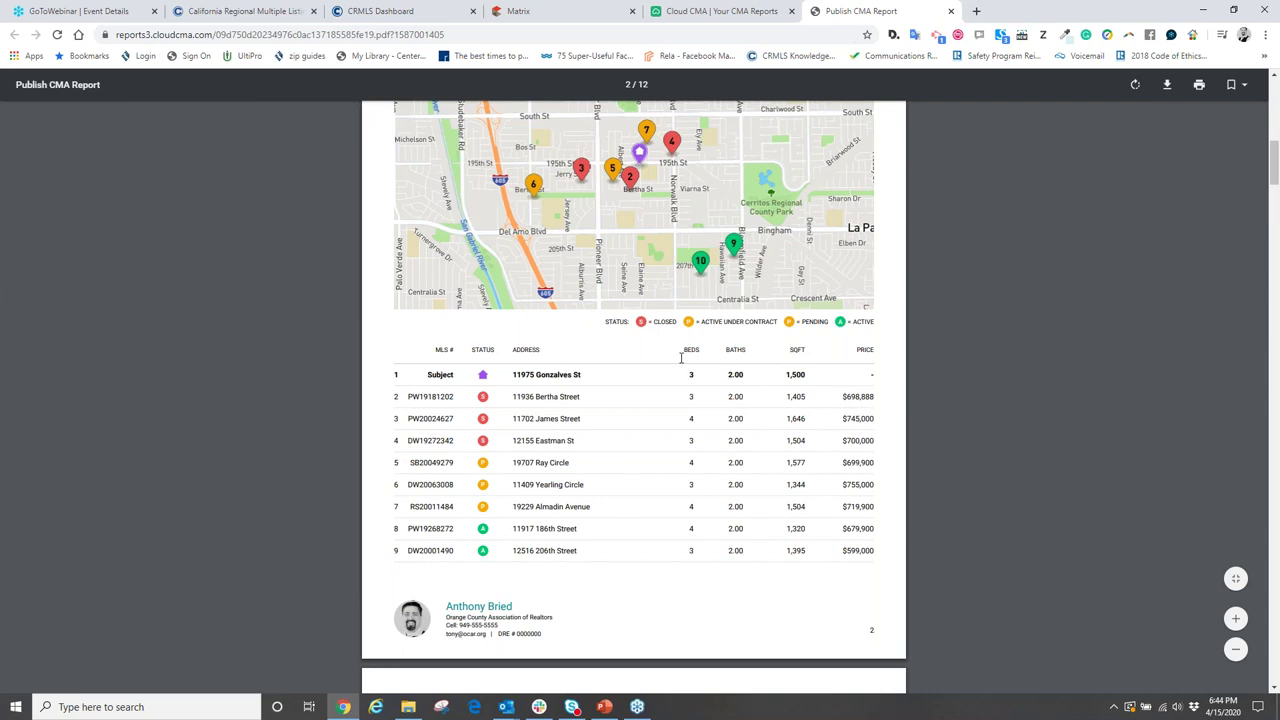
scroll(677, 355, "down", 10)
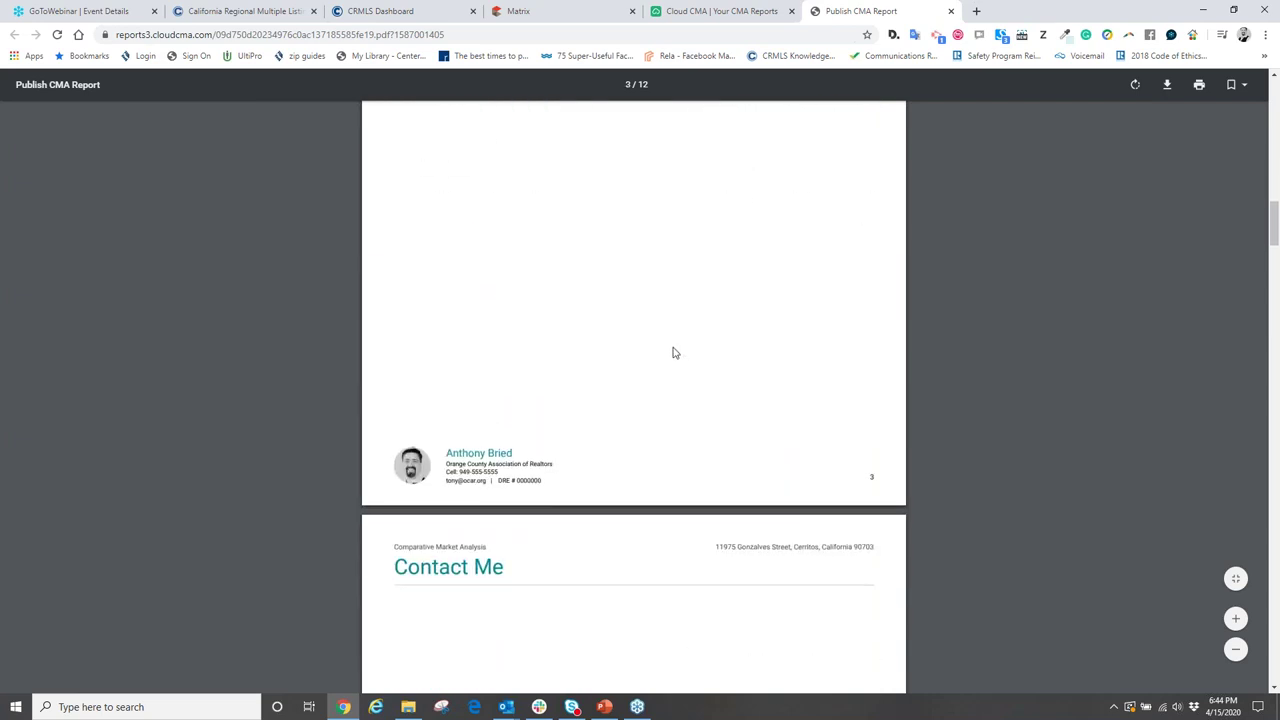
scroll(673, 352, "down", 4)
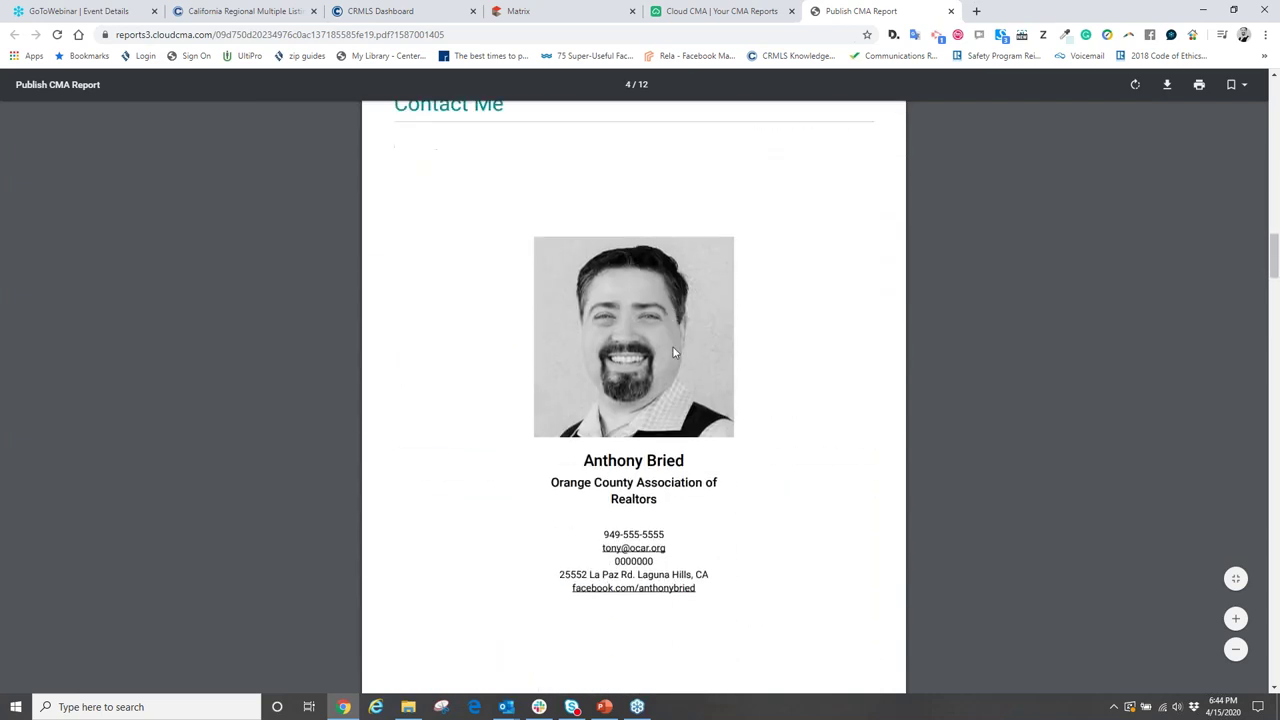
scroll(673, 352, "up", 1)
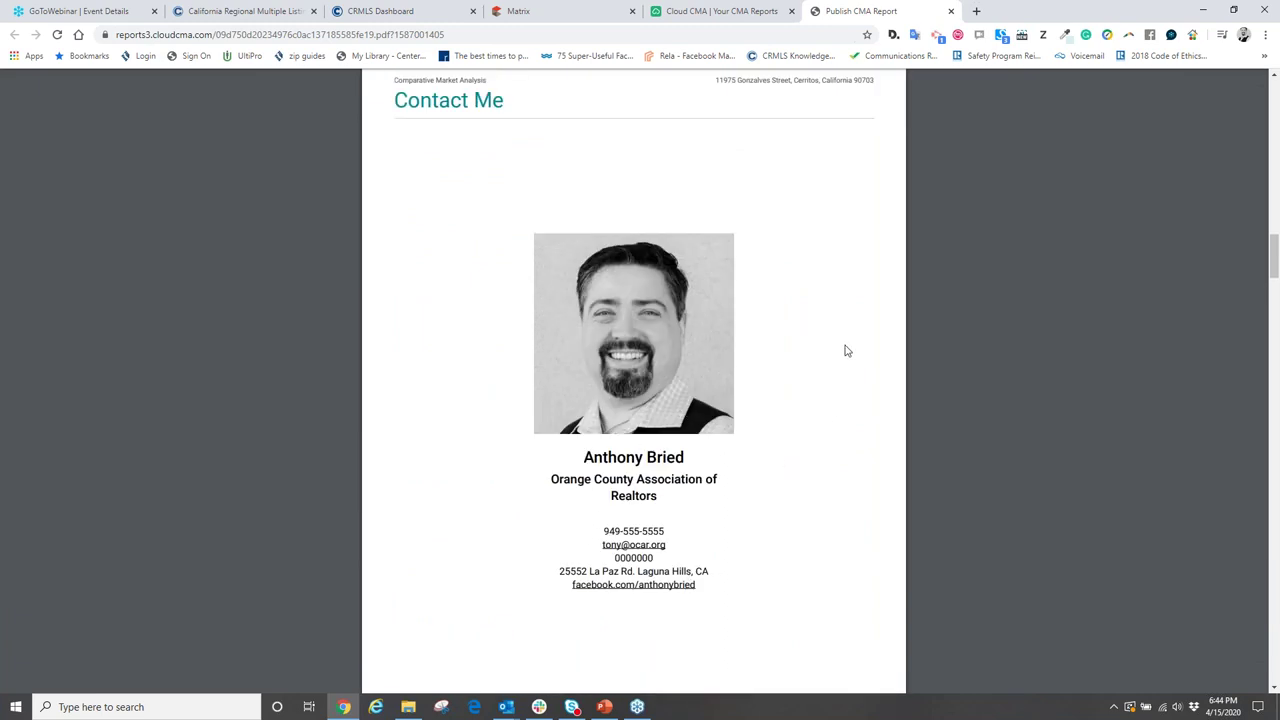
scroll(840, 347, "down", 1)
scroll(840, 347, "down", 9)
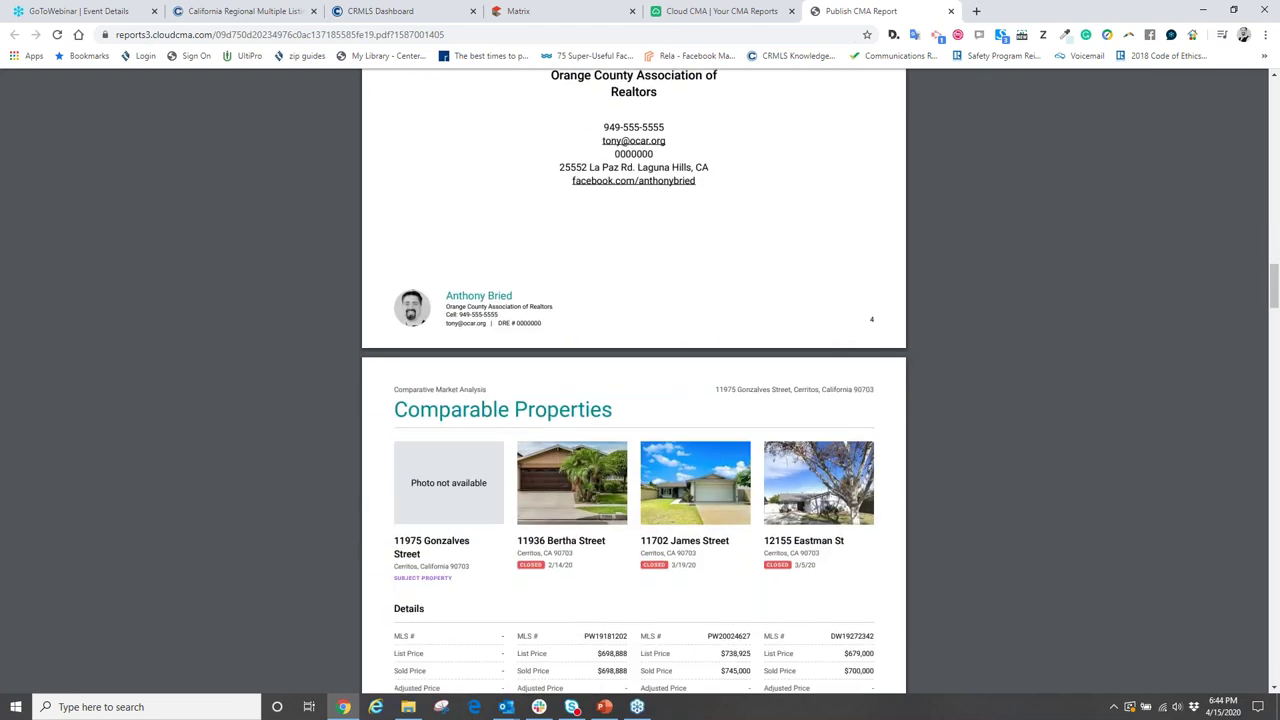
scroll(831, 338, "down", 1)
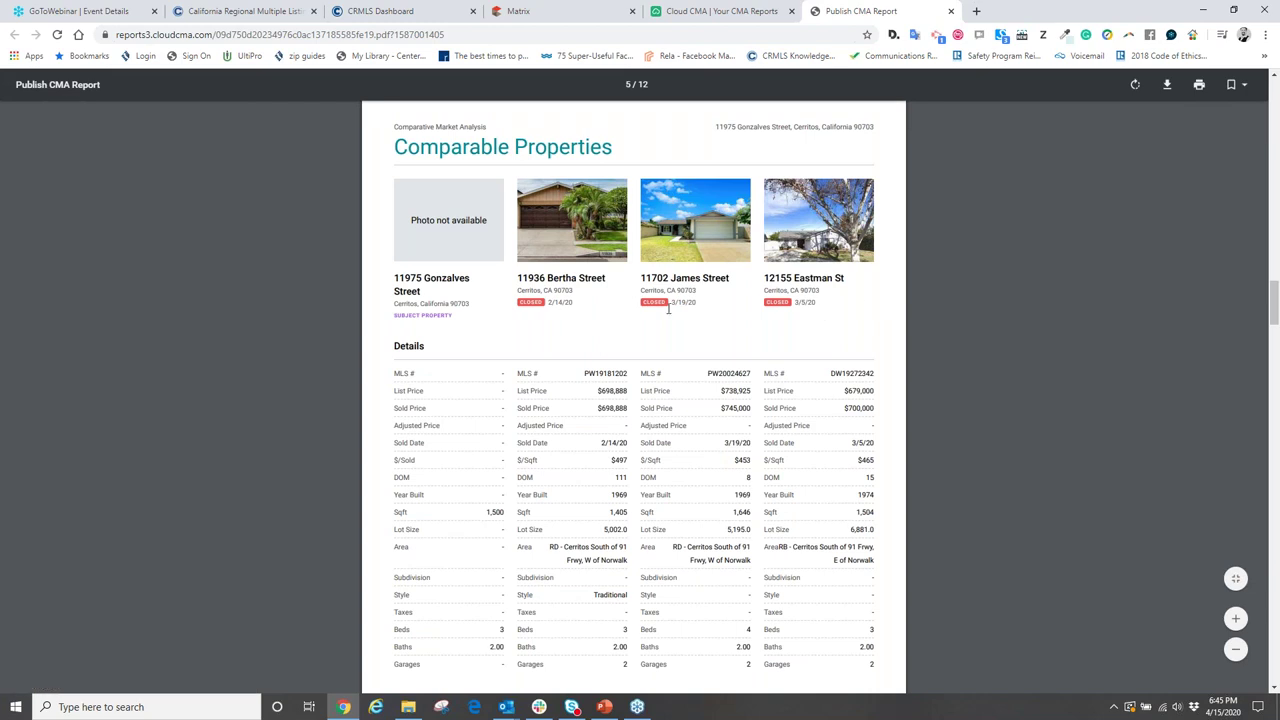
- Zoom the Comparable Properties page in three levels and bring the Details table into view
left_click(1236, 617)
left_click(1236, 617)
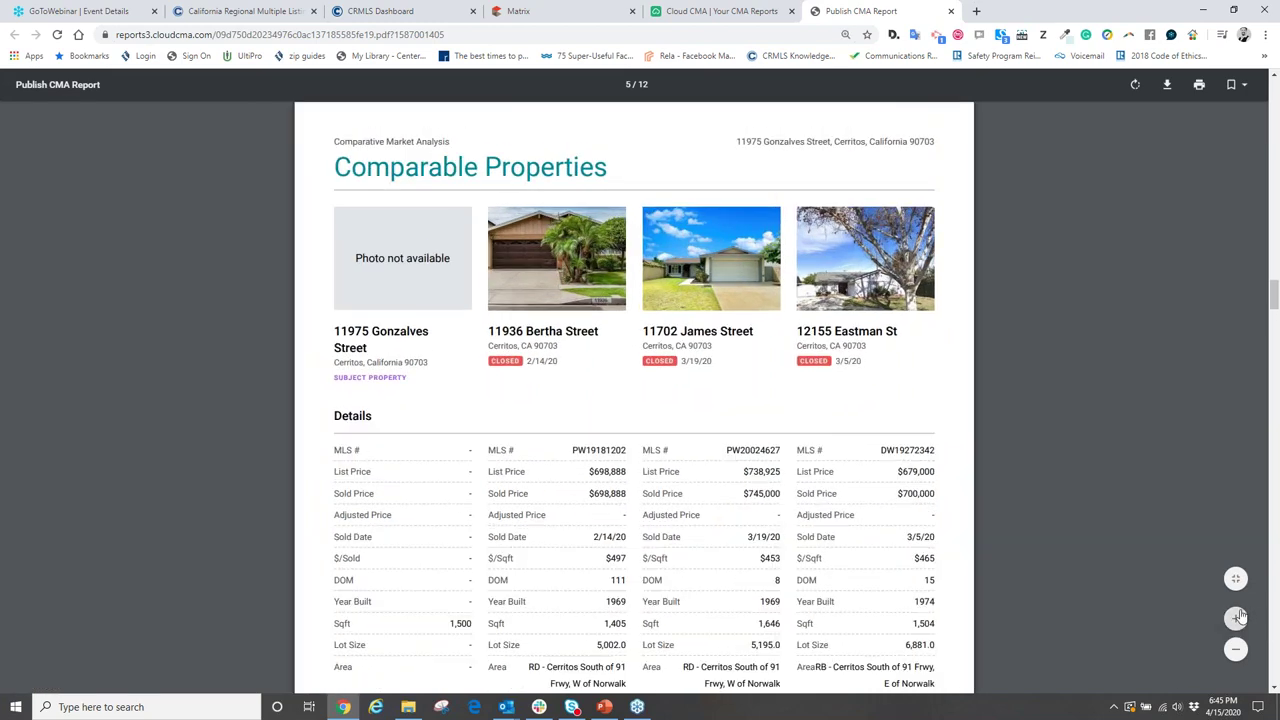
left_click(1238, 617)
scroll(1148, 431, "down", 3)
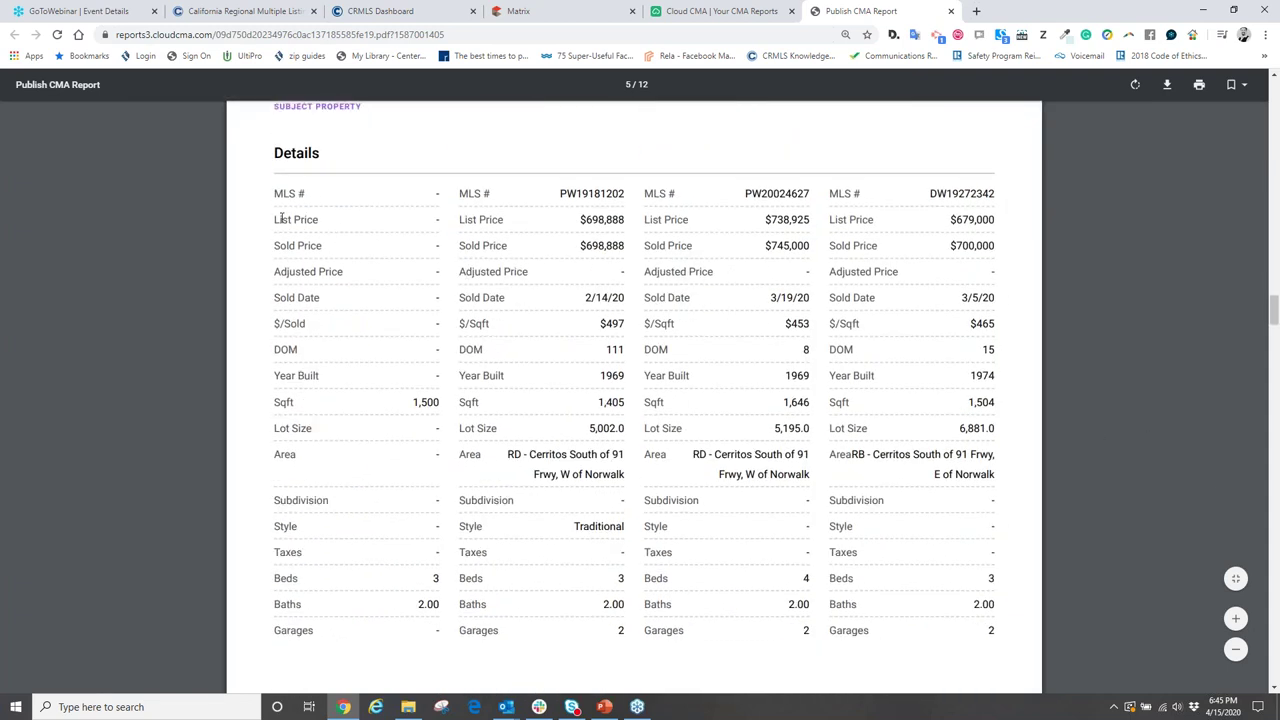
left_click_drag(273, 219, 322, 245)
left_click_drag(579, 220, 625, 224)
left_click_drag(581, 248, 625, 247)
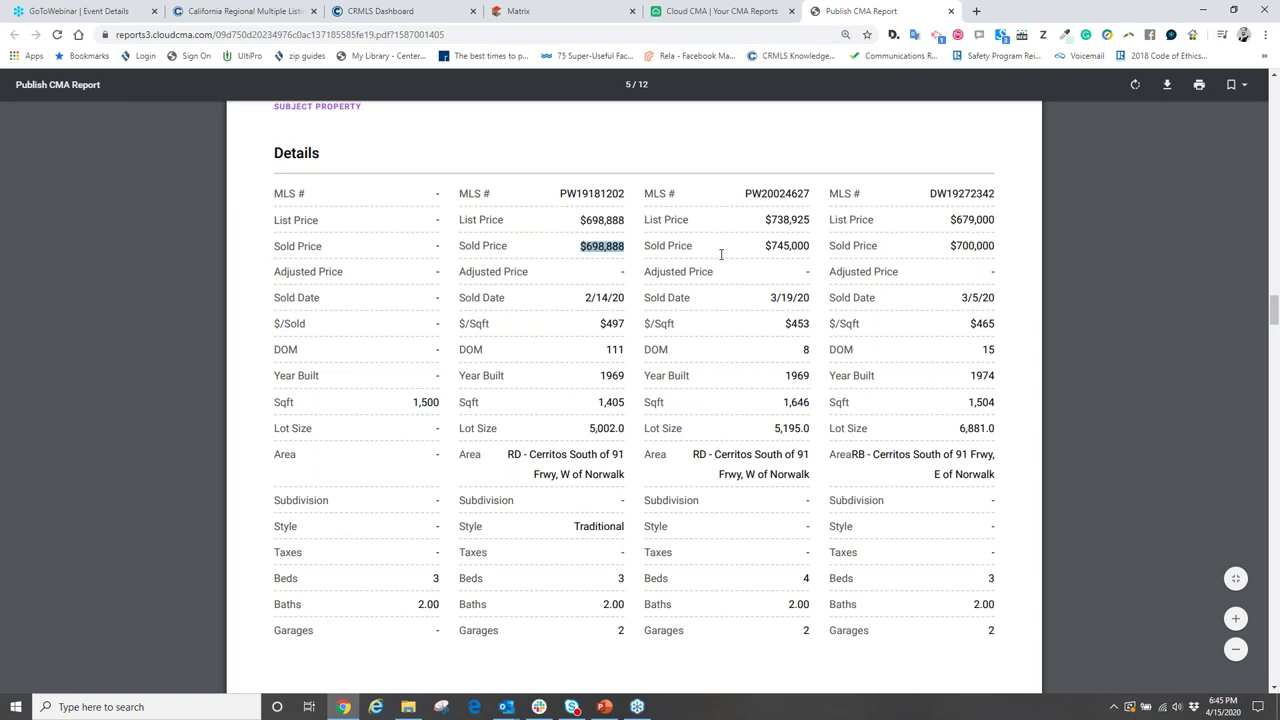
left_click_drag(766, 220, 816, 258)
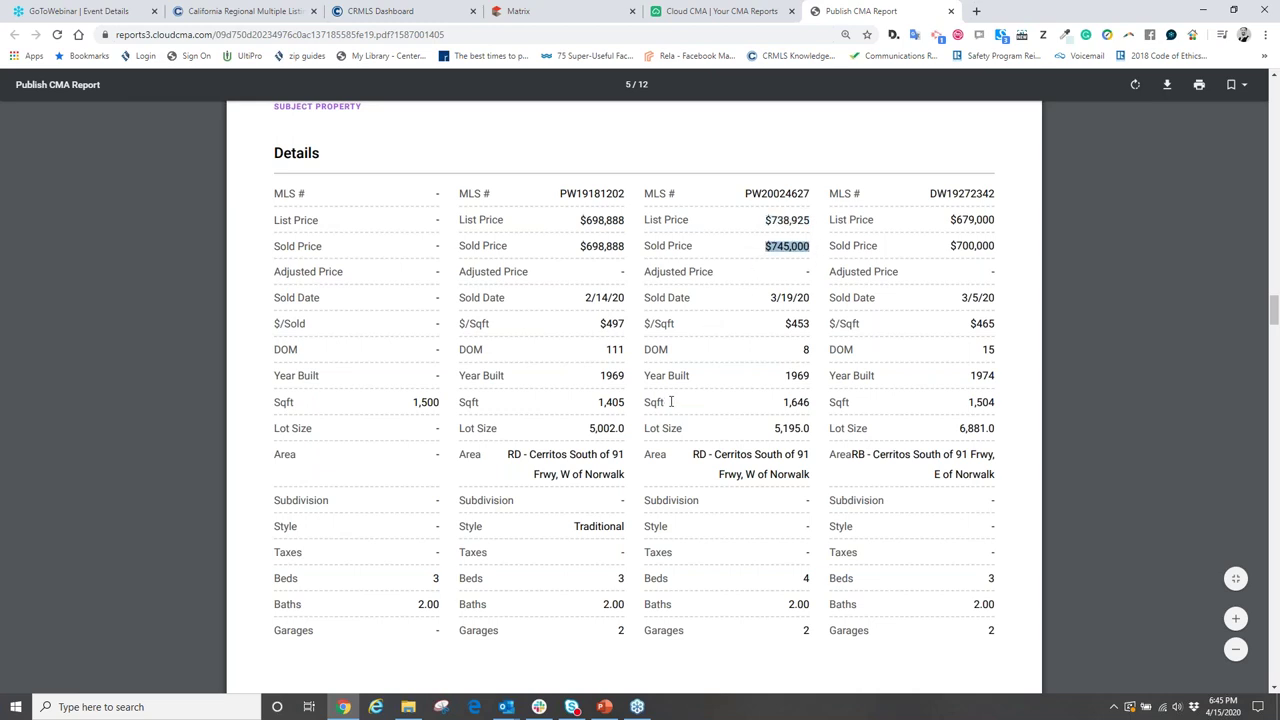
left_click_drag(940, 220, 1022, 250)
left_click_drag(944, 248, 1030, 252)
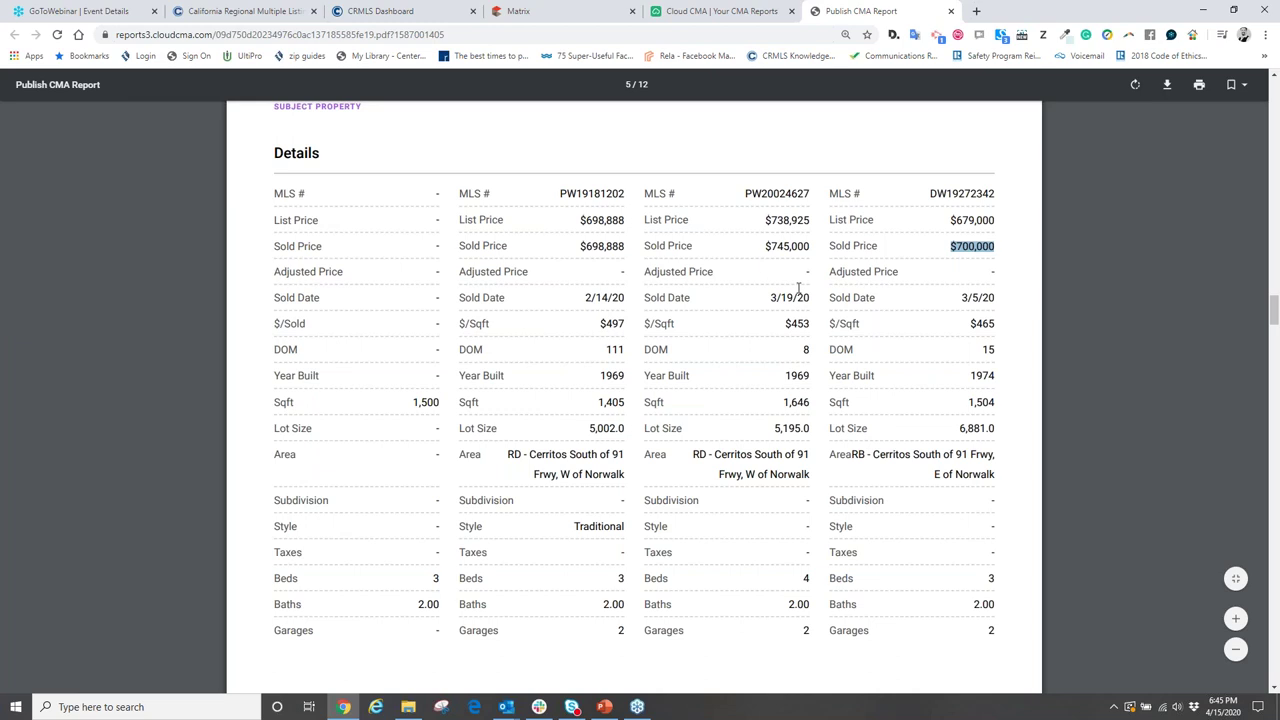
- Scroll through the PDF's comparable properties and summary pages, returning to page 5
scroll(924, 343, "up", 1)
scroll(920, 350, "up", 15)
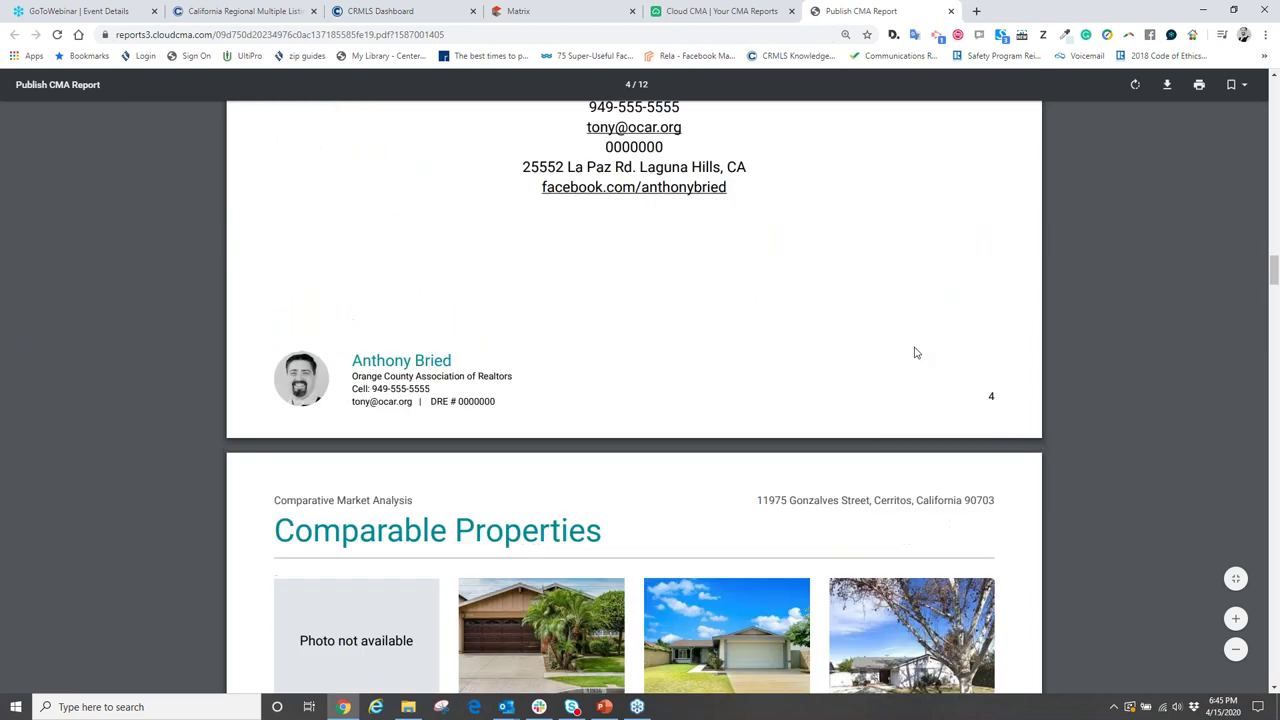
scroll(912, 358, "down", 5)
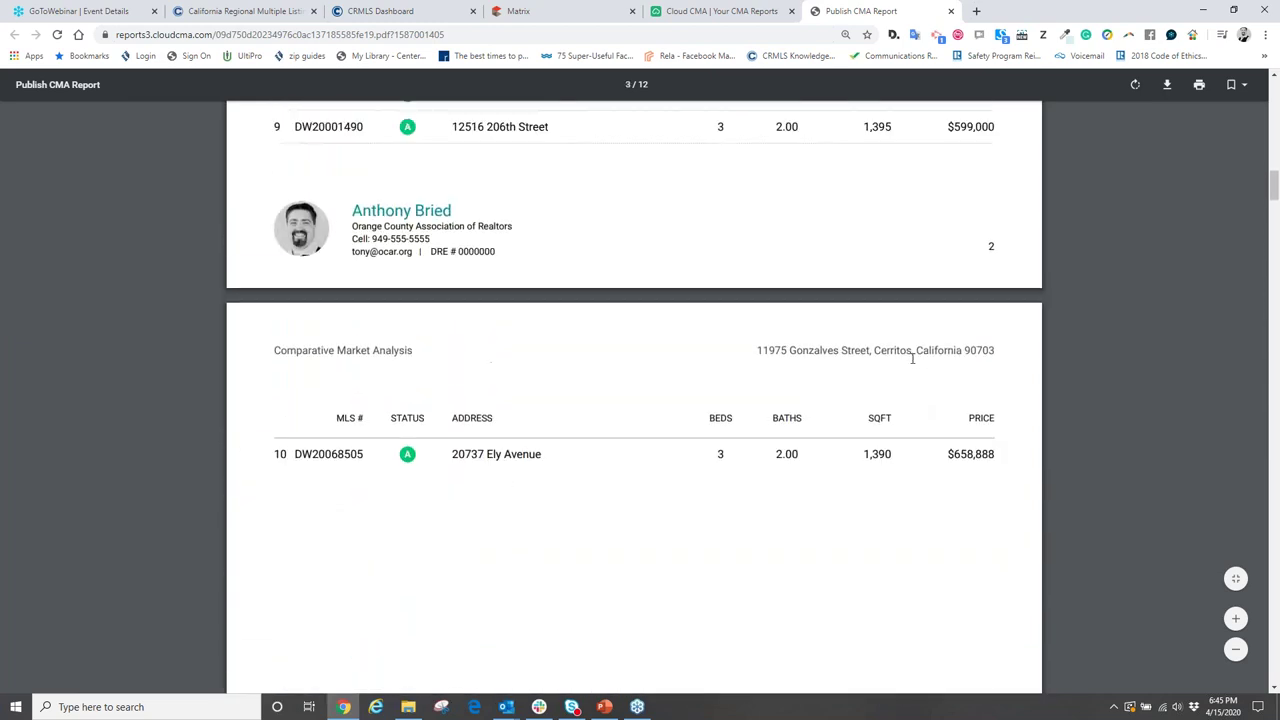
scroll(912, 366, "down", 15)
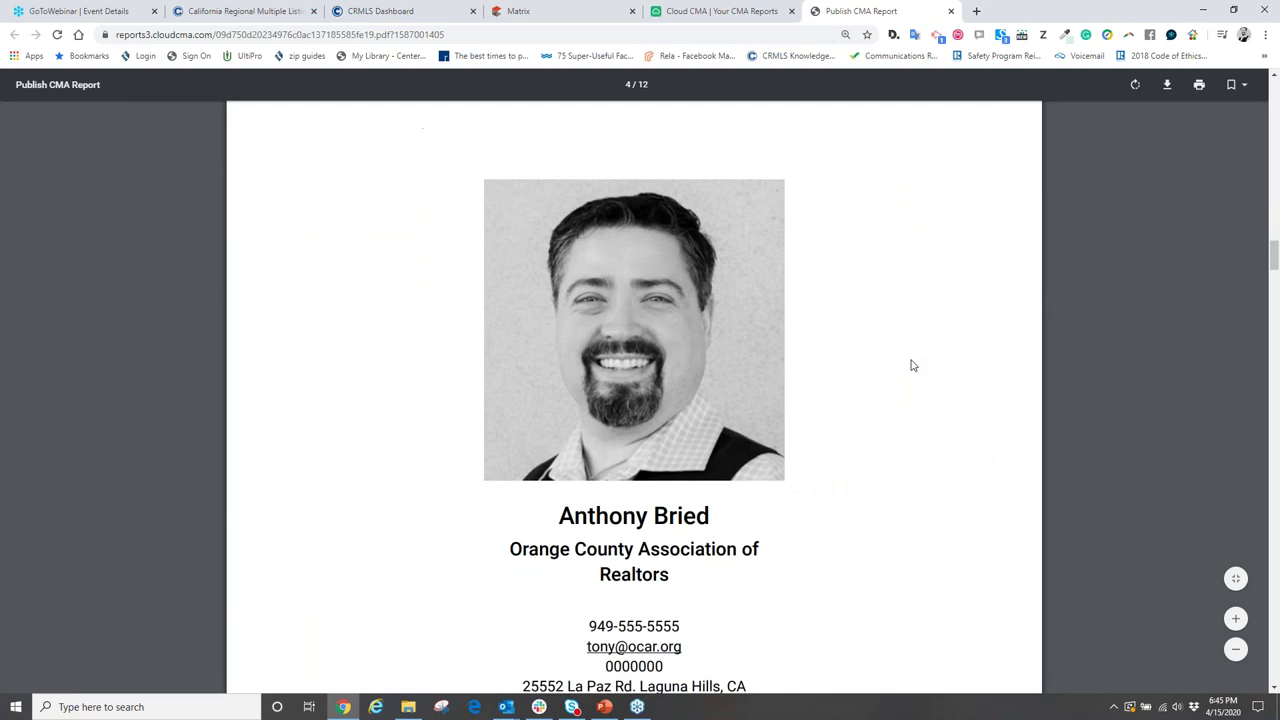
scroll(920, 358, "down", 1)
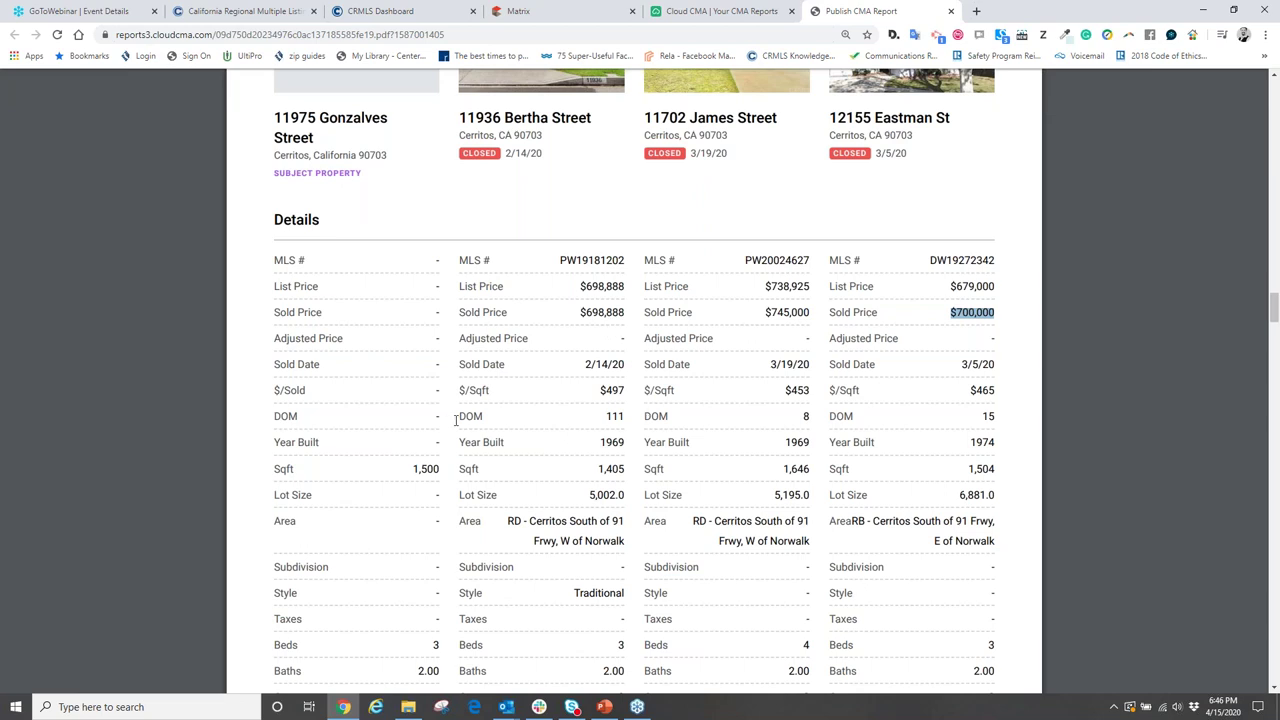
scroll(460, 420, "down", 4)
scroll(545, 348, "down", 12)
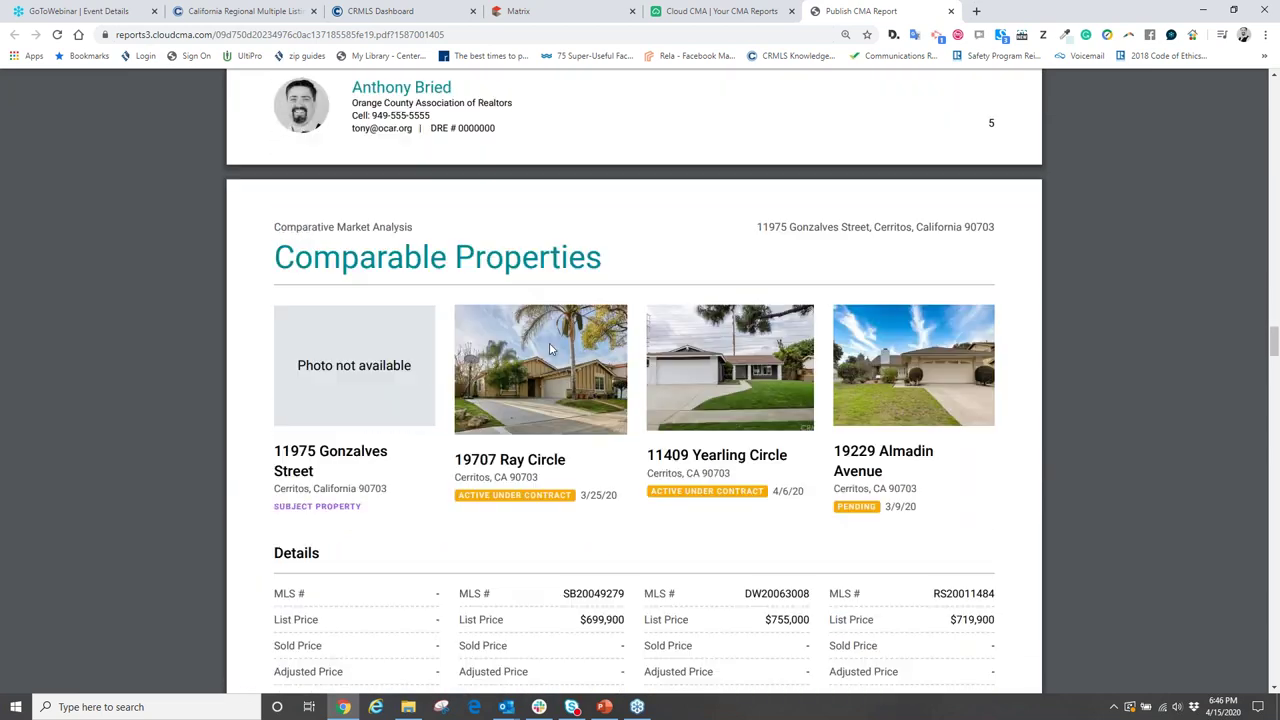
scroll(550, 360, "down", 3)
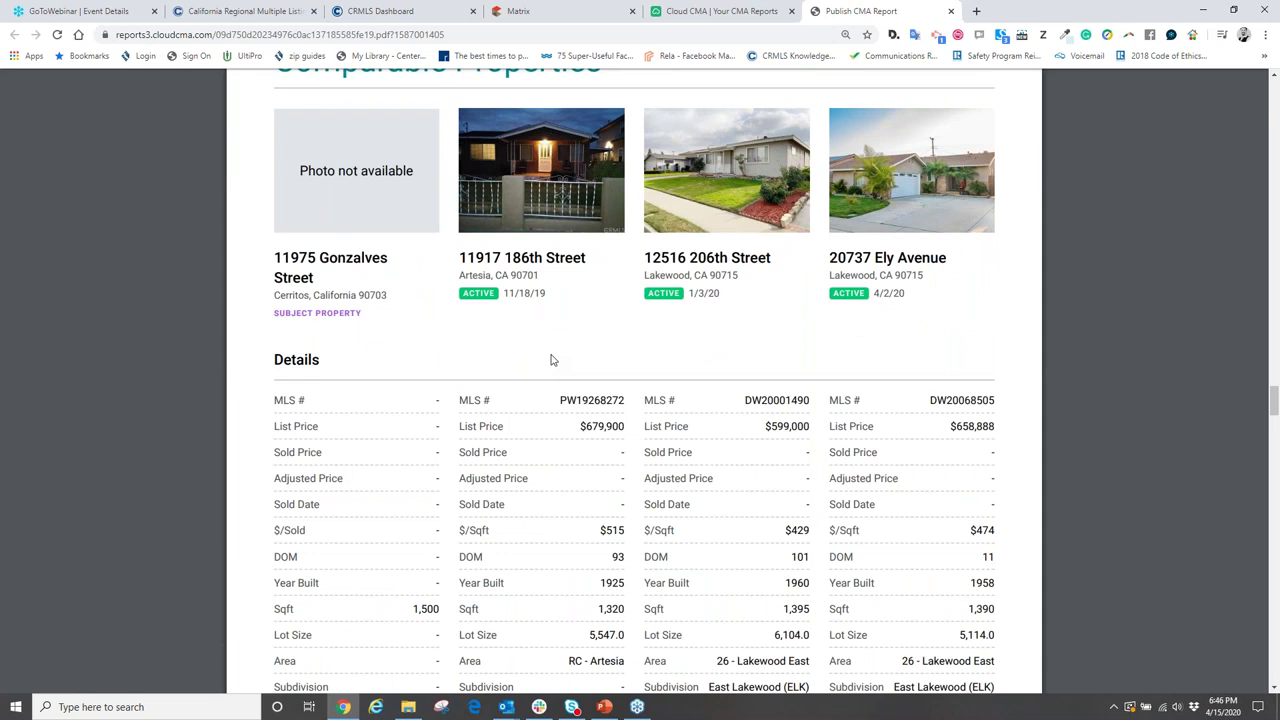
scroll(550, 360, "down", 11)
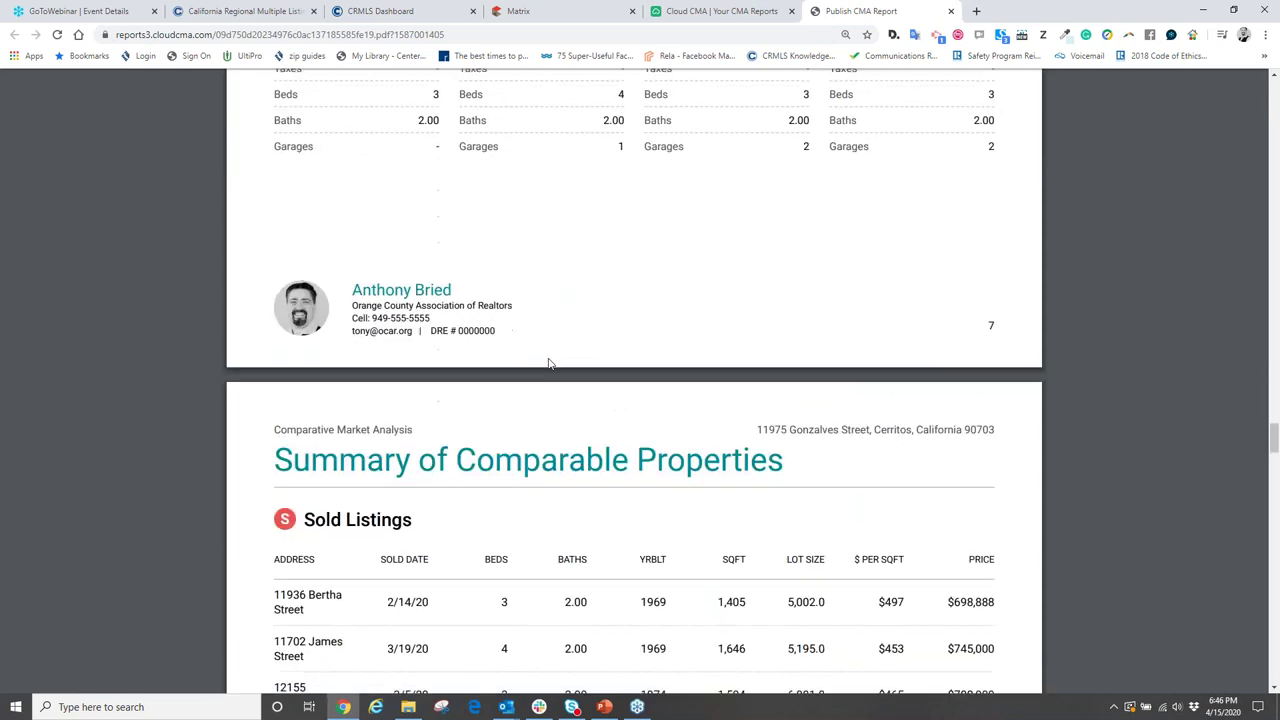
scroll(548, 366, "up", 20)
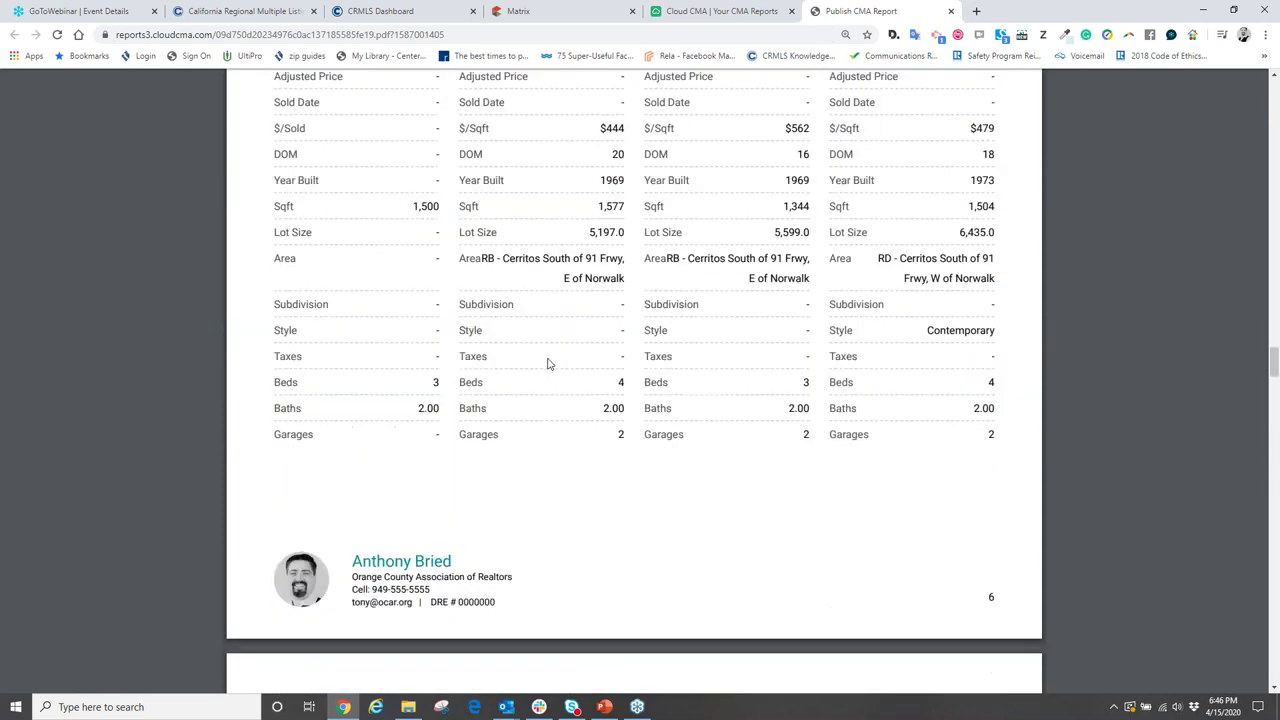
scroll(548, 366, "up", 10)
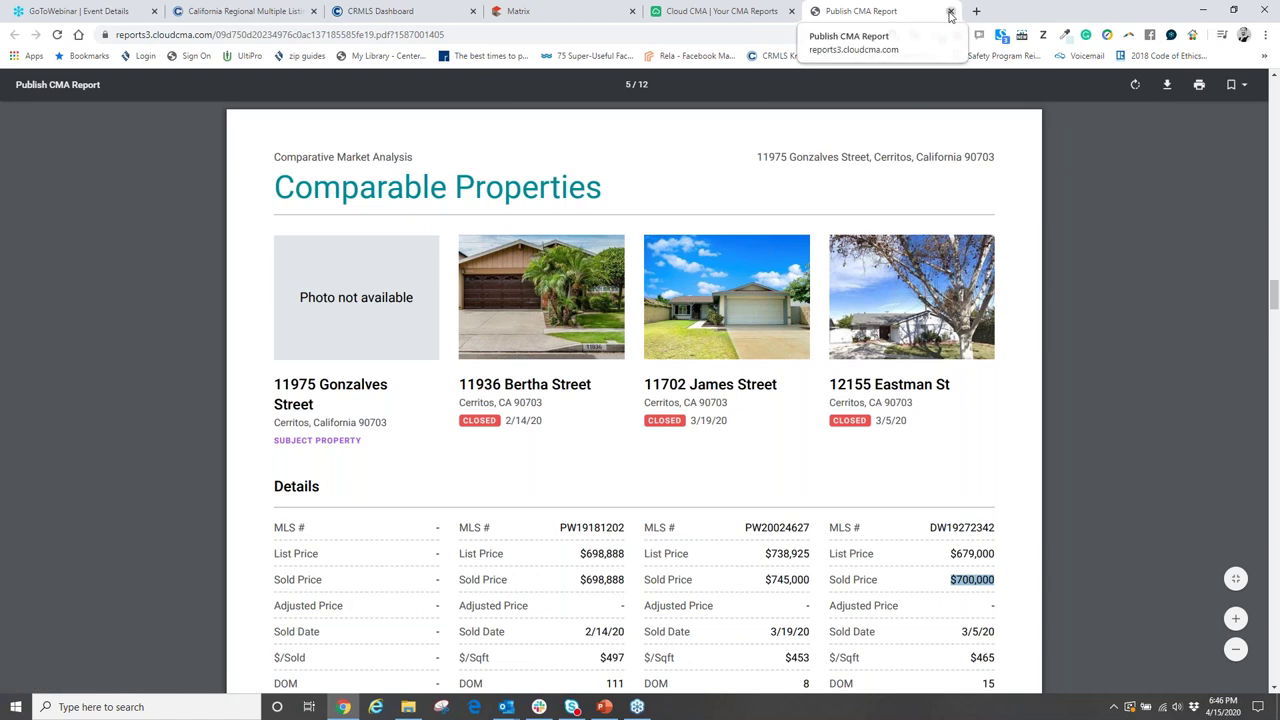
left_click(950, 12)
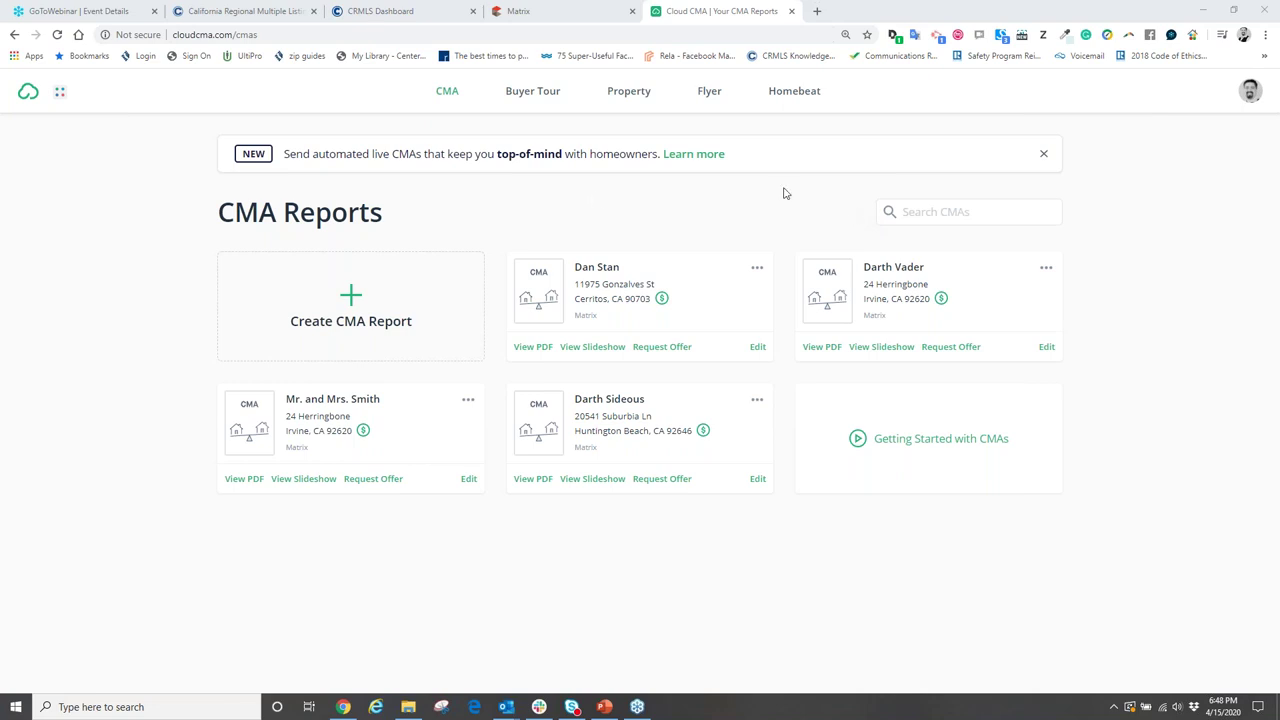
mouse_move(745, 265)
left_click(597, 347)
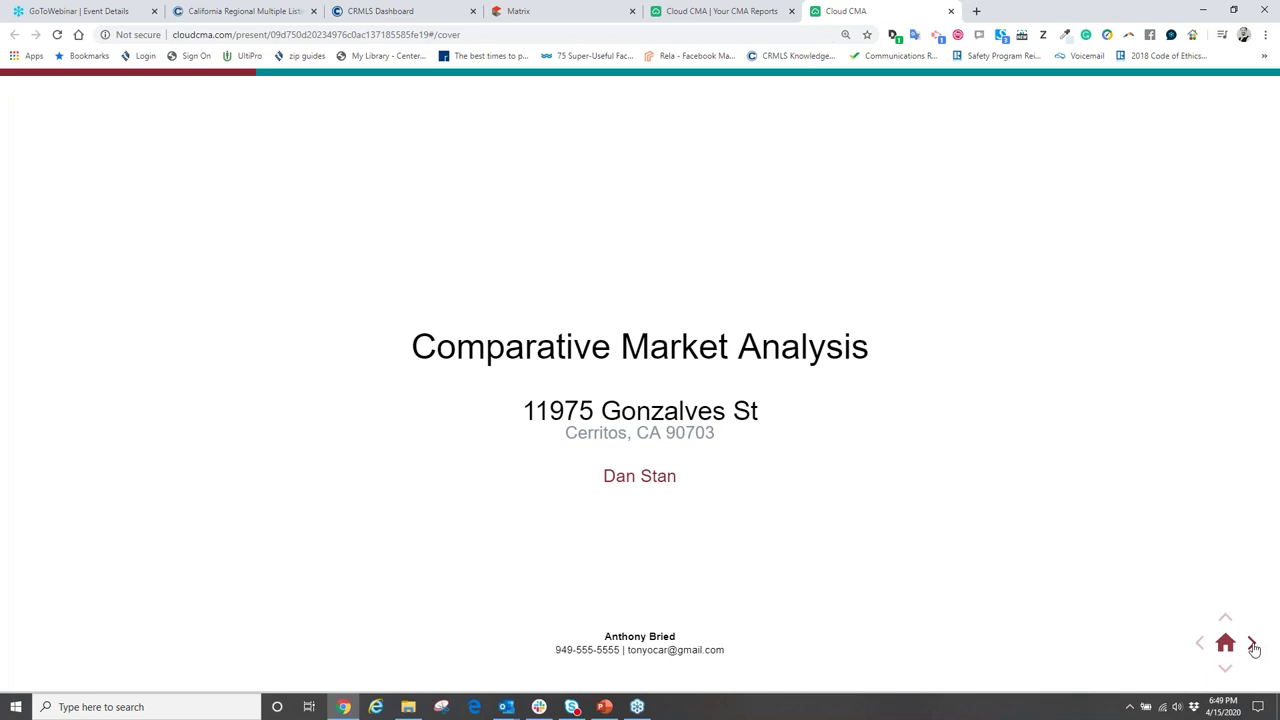
left_click(1252, 645)
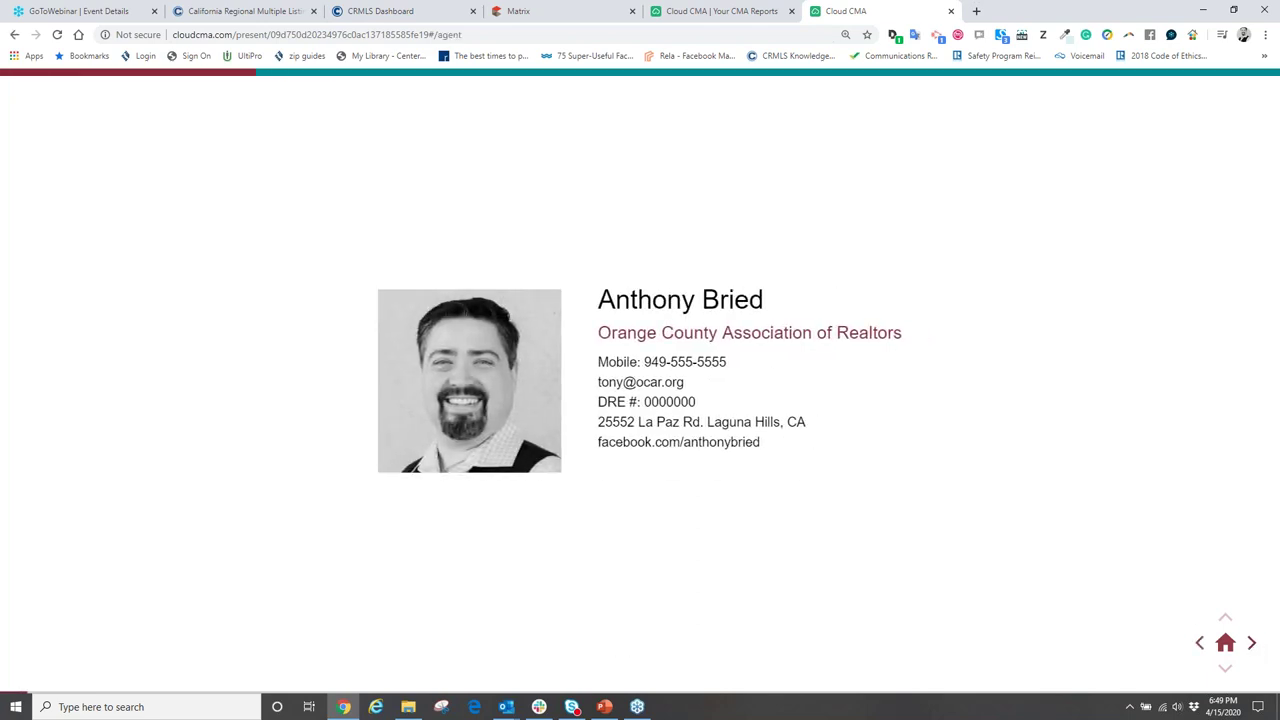
left_click(1252, 645)
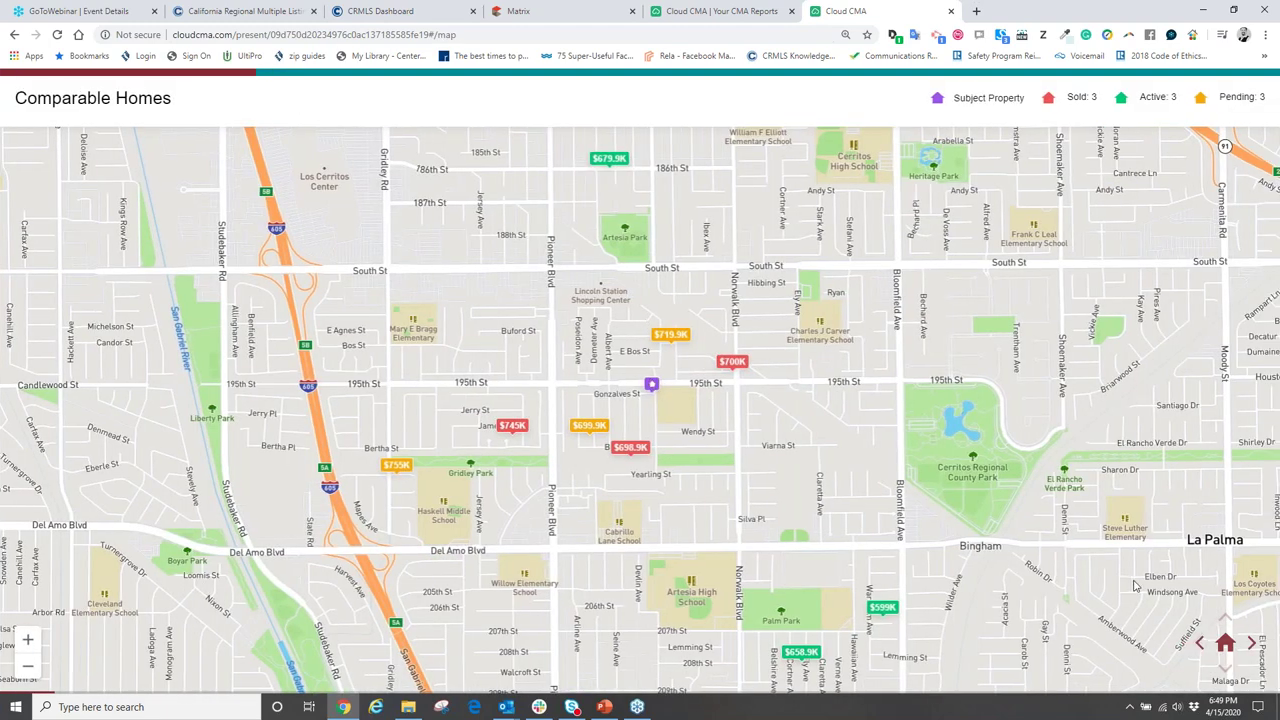
left_click(1252, 642)
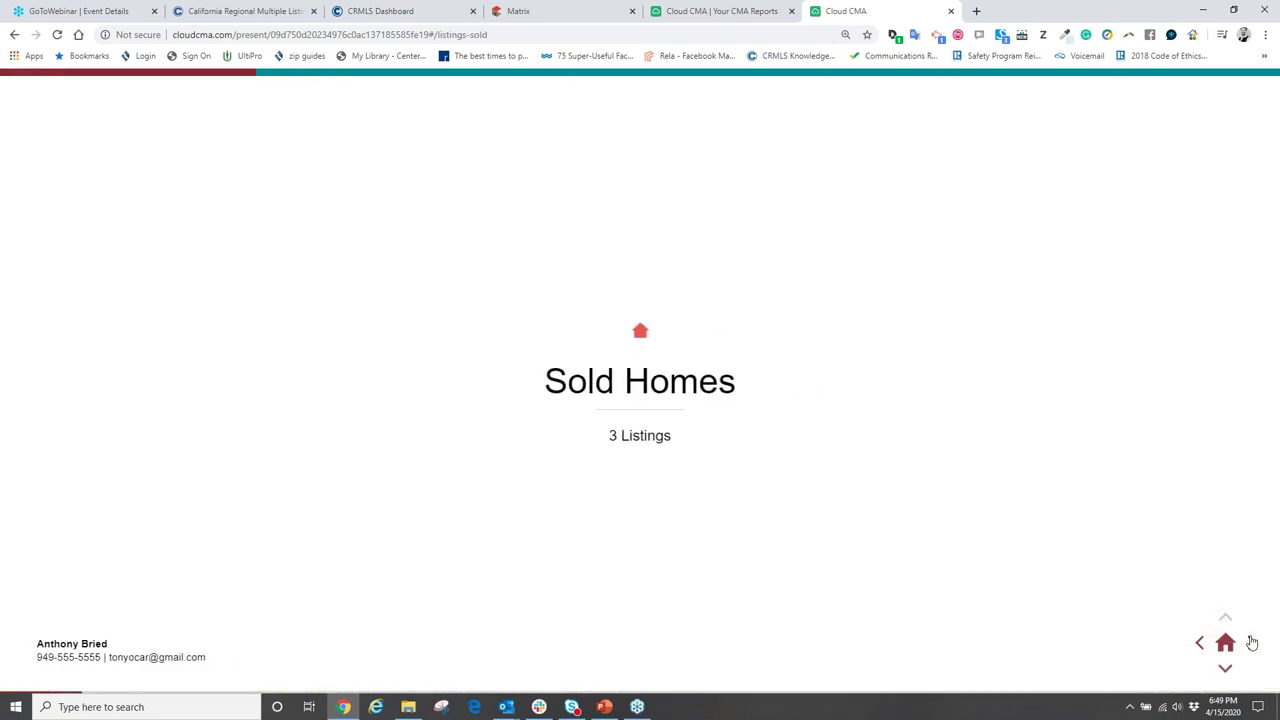
left_click(1252, 642)
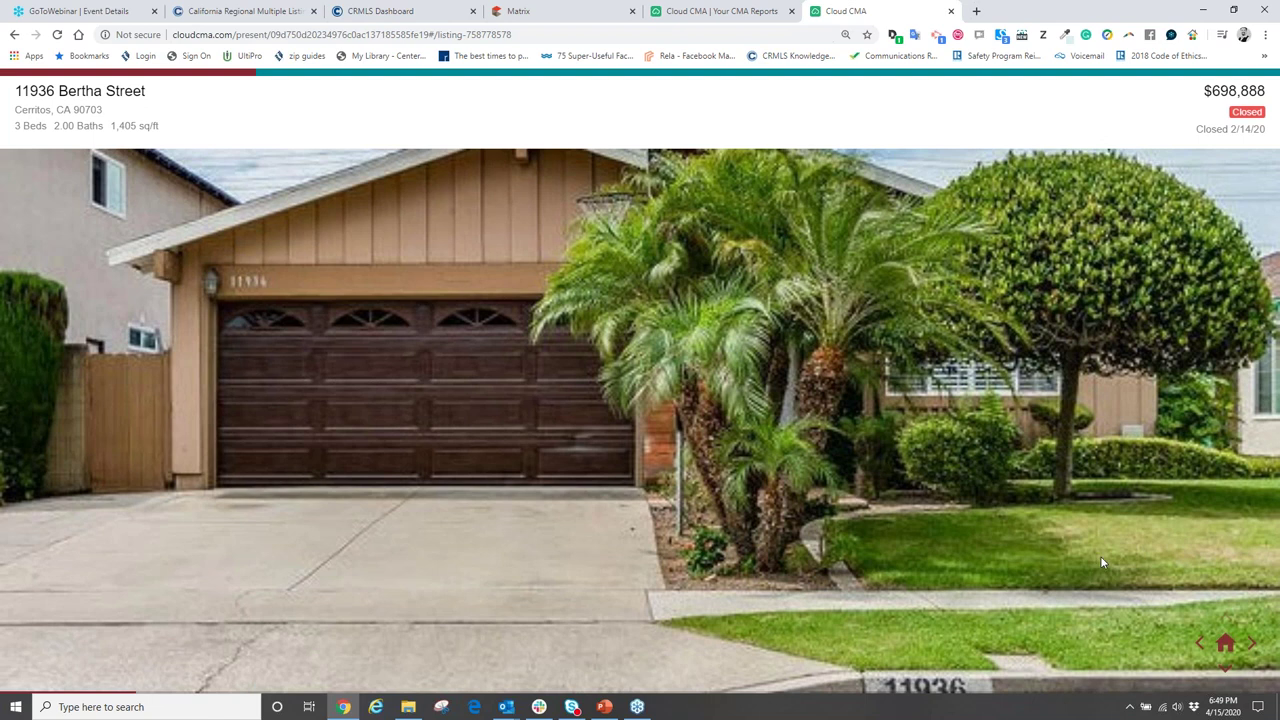
left_click(1226, 670)
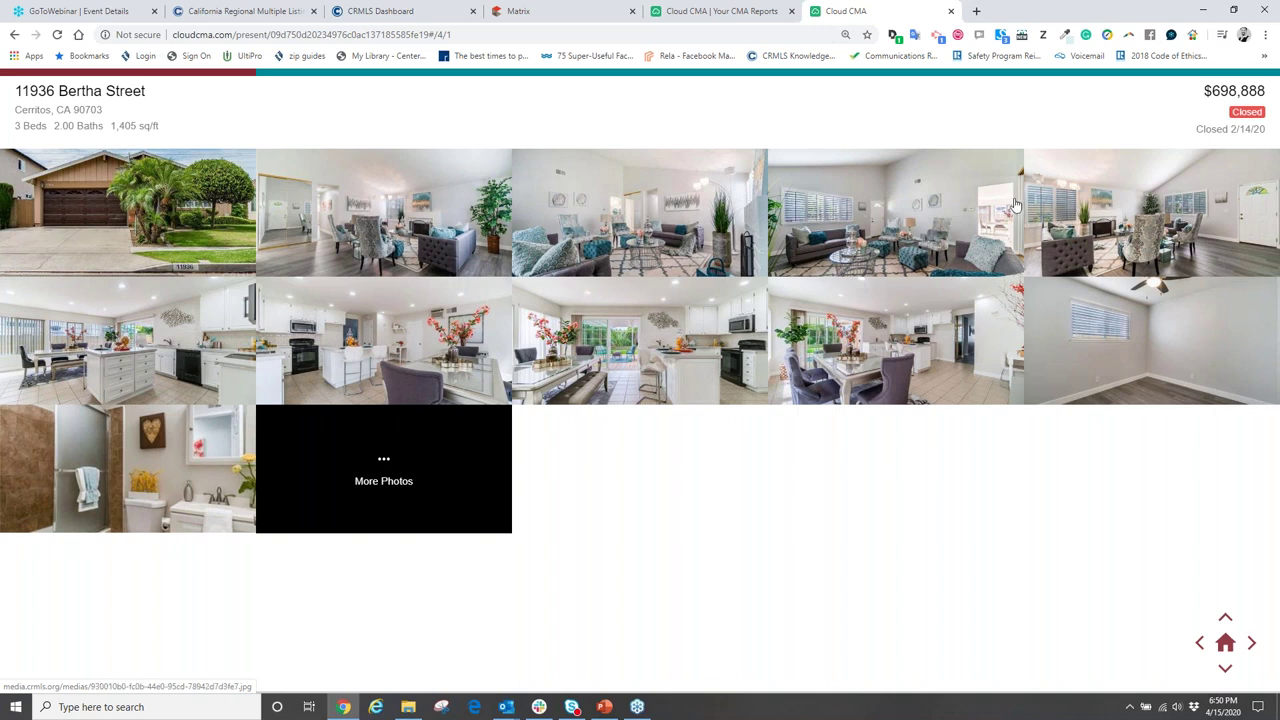
left_click(1225, 667)
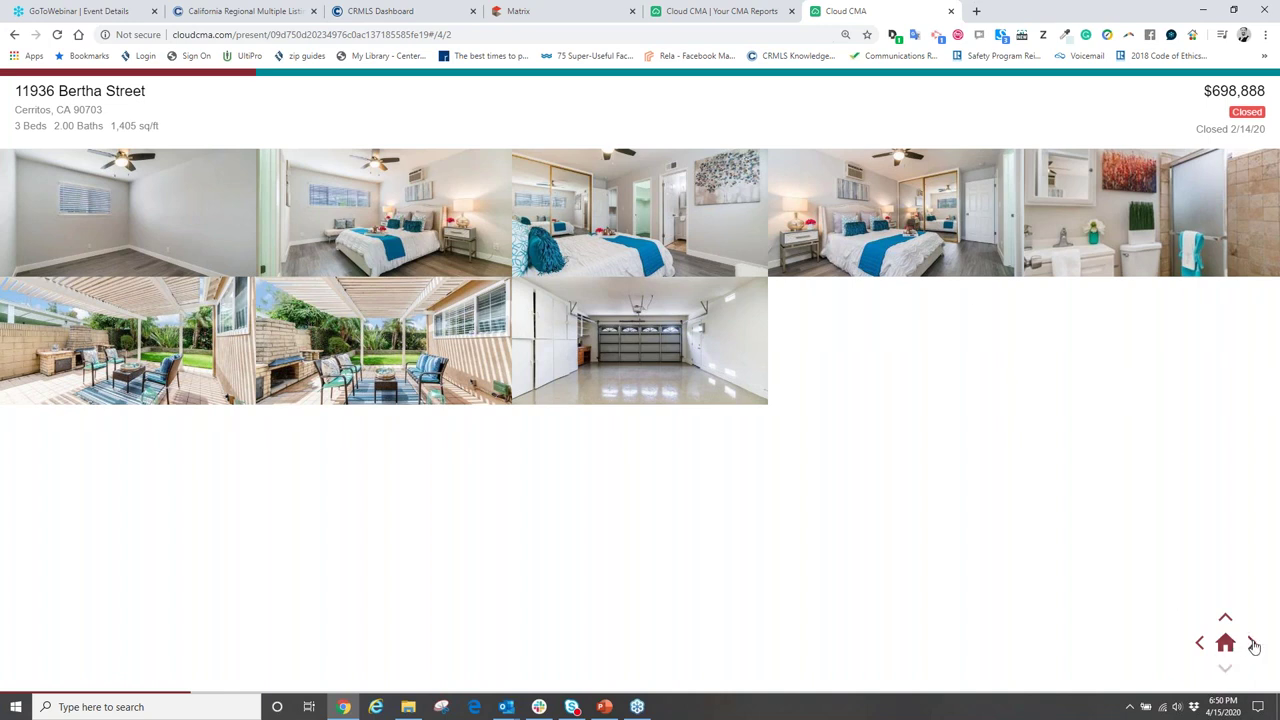
left_click(1253, 644)
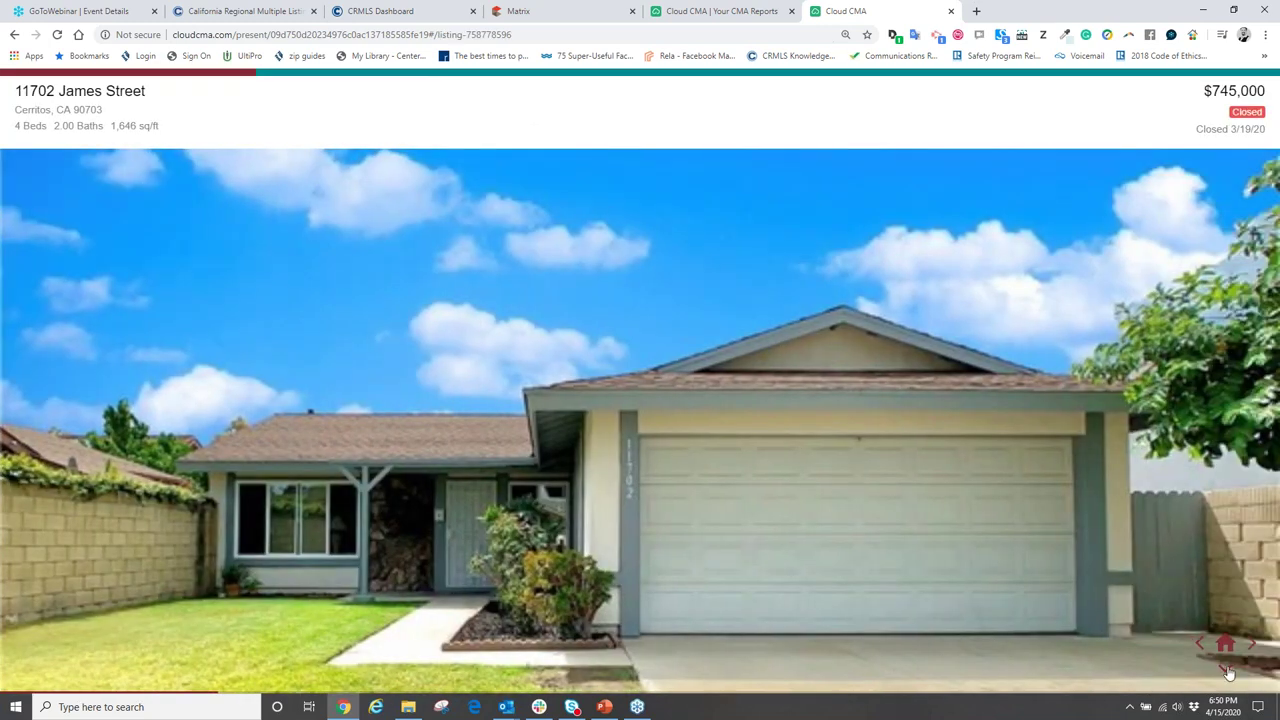
left_click(1226, 670)
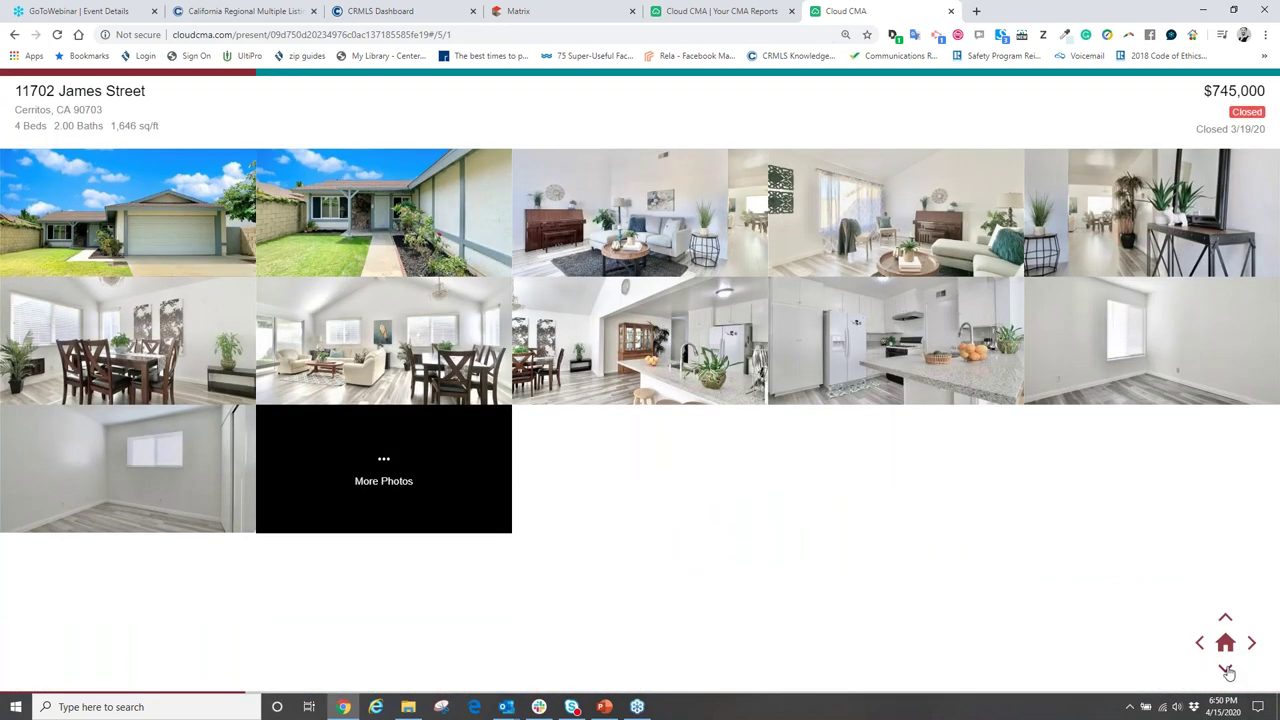
left_click(1226, 668)
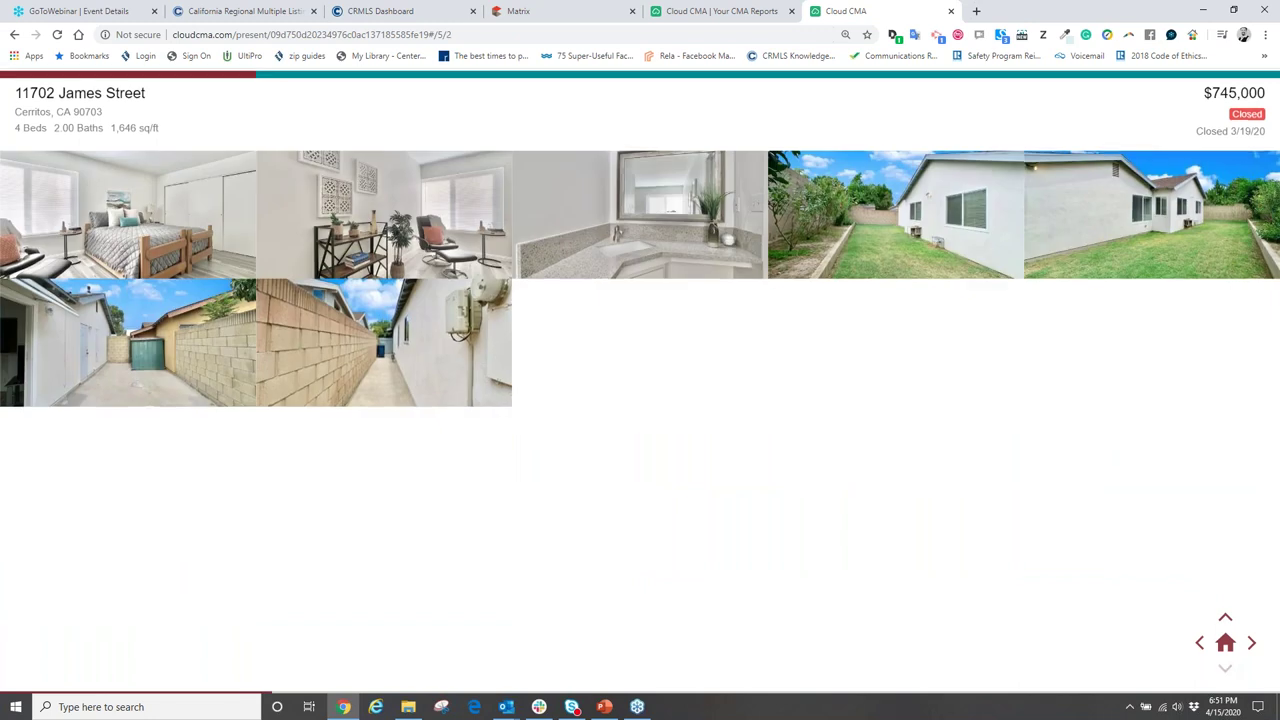
left_click(1251, 643)
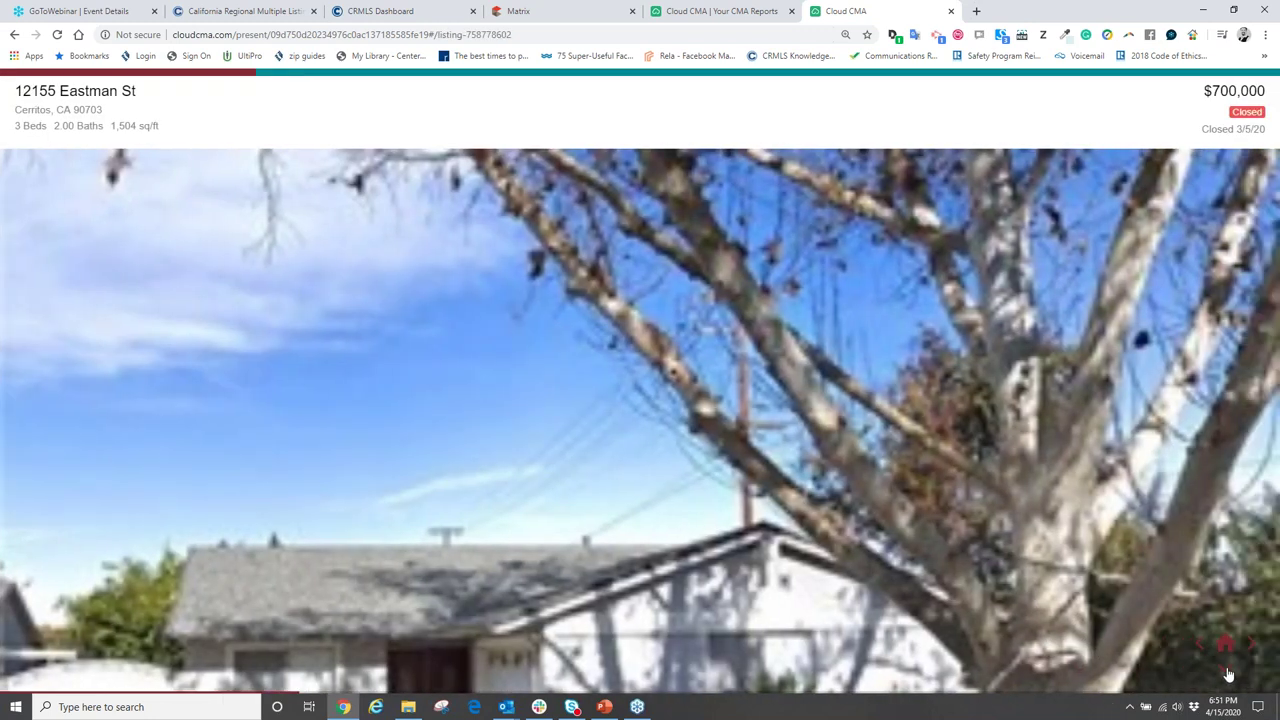
- View the Eastman St photo grids and advance to Pending Homes with 3 listings
left_click(1227, 672)
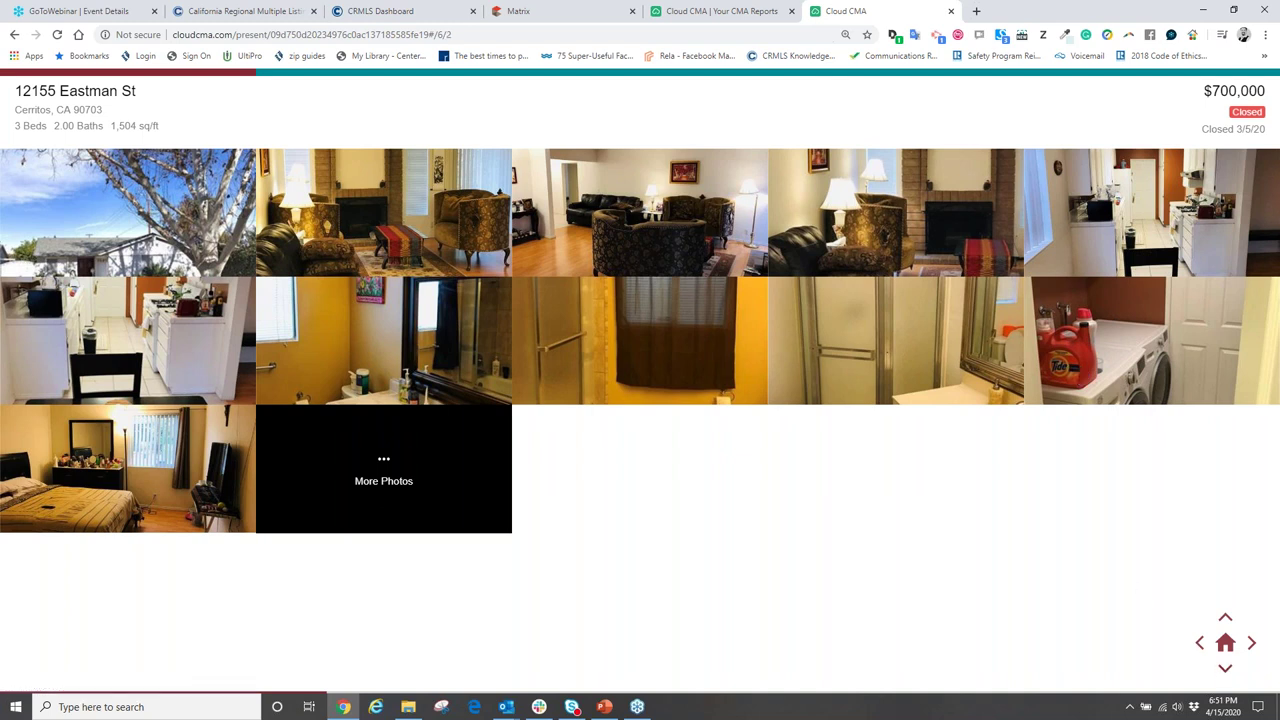
left_click(1225, 668)
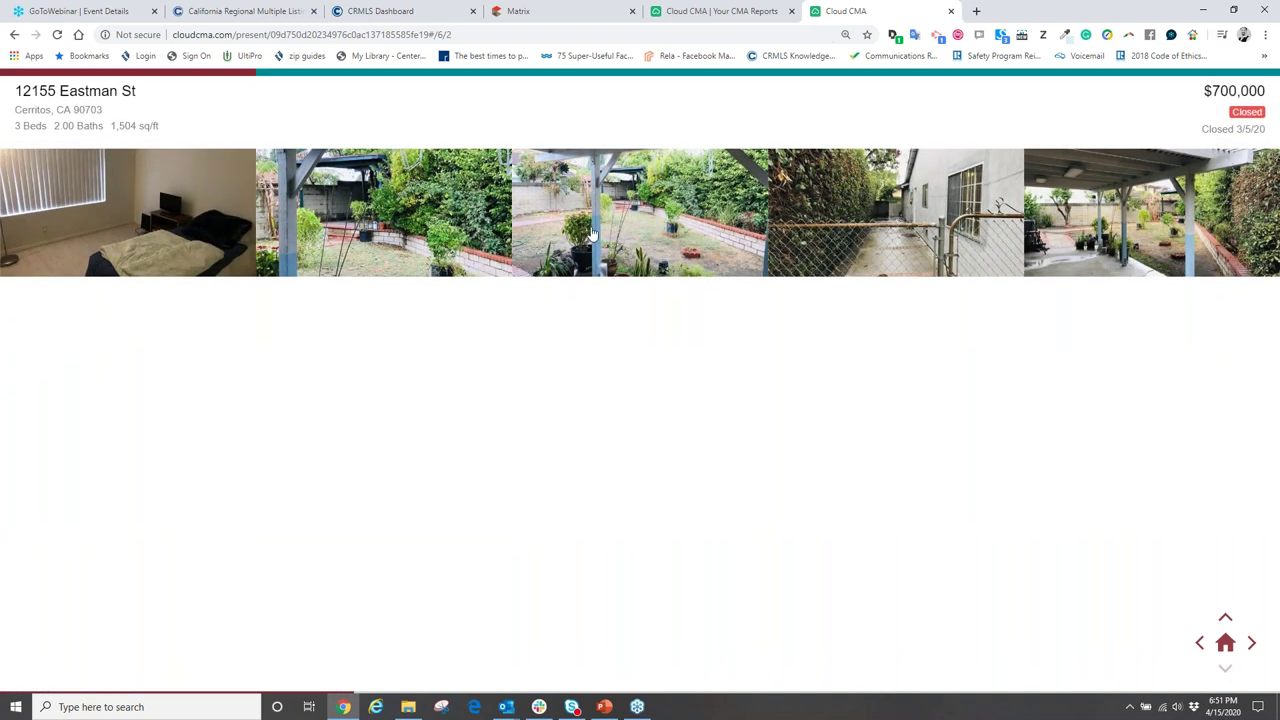
left_click(1253, 644)
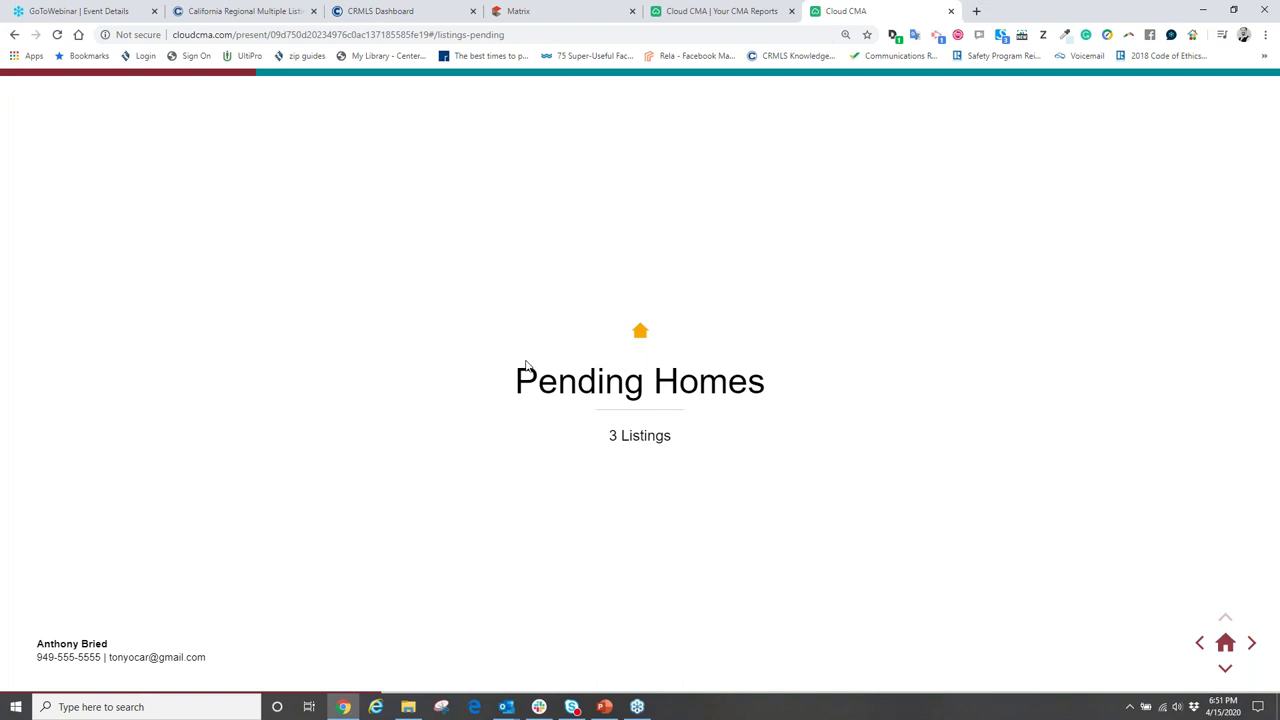
- Open the pending sales explanation, then step back to the comparable homes map
left_click(1251, 645)
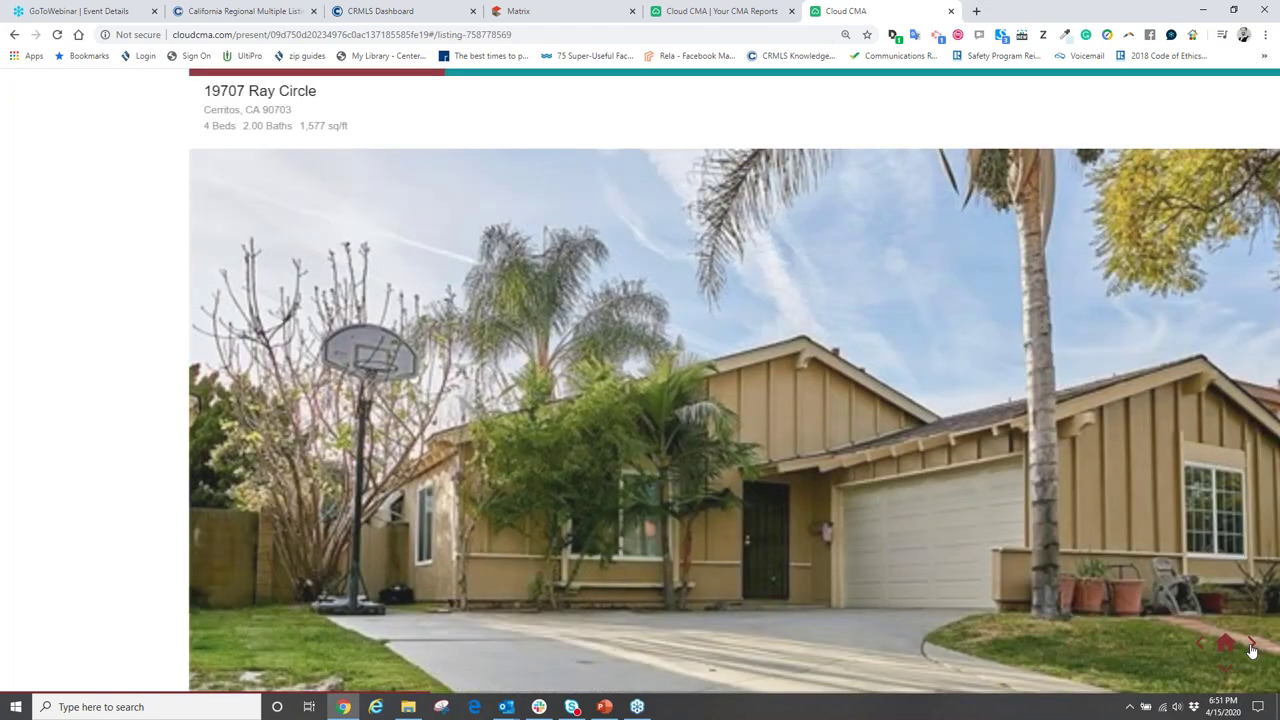
left_click(1199, 645)
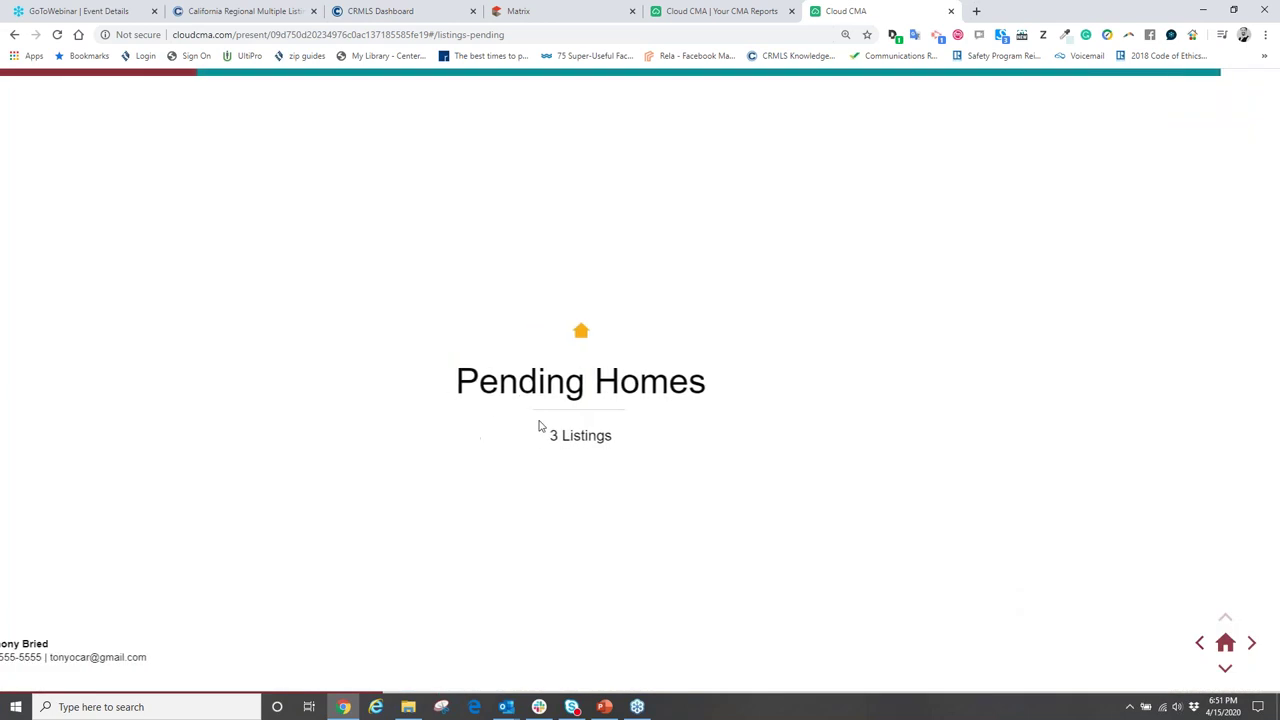
left_click(1226, 669)
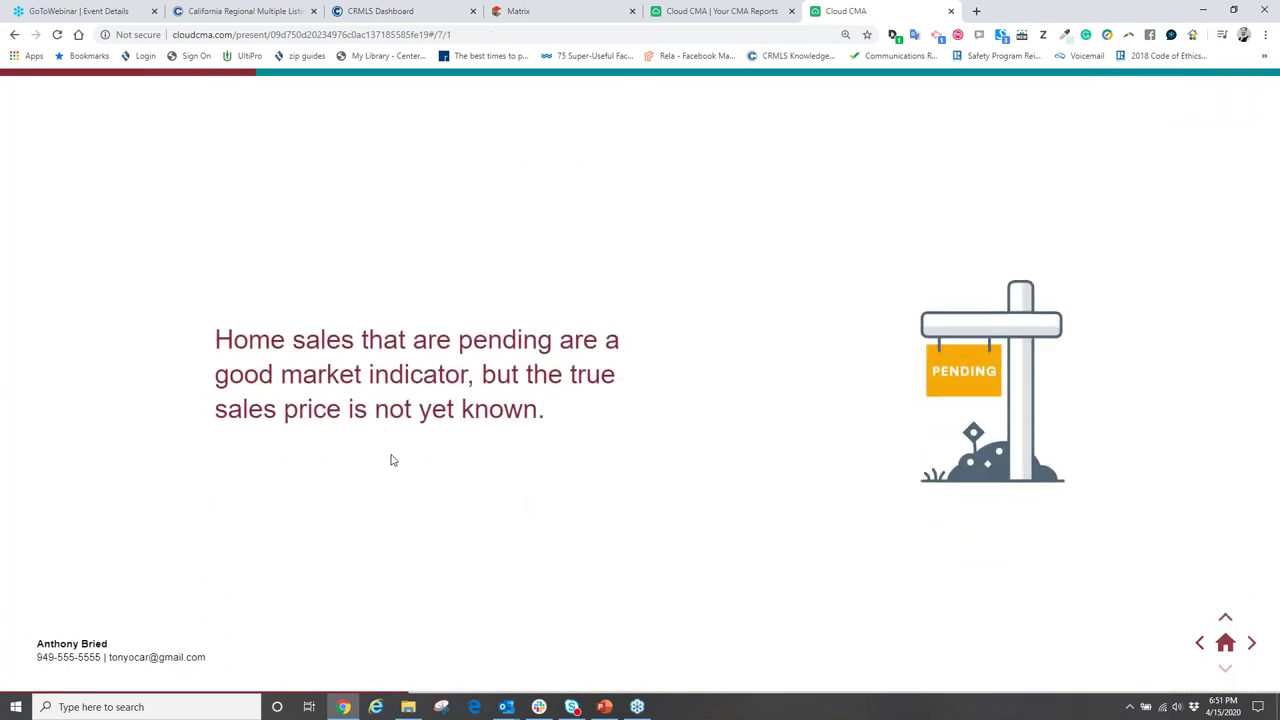
left_click(1199, 645)
left_click(1199, 645)
left_click(1199, 645)
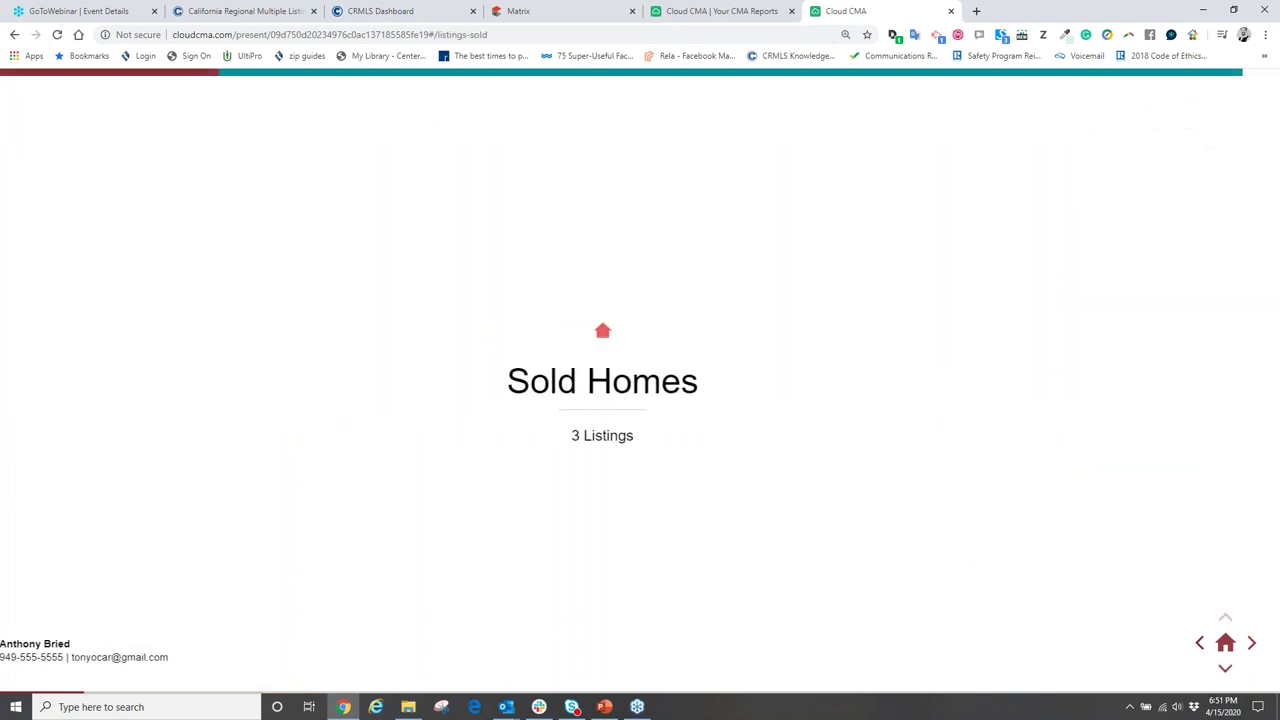
left_click(1199, 645)
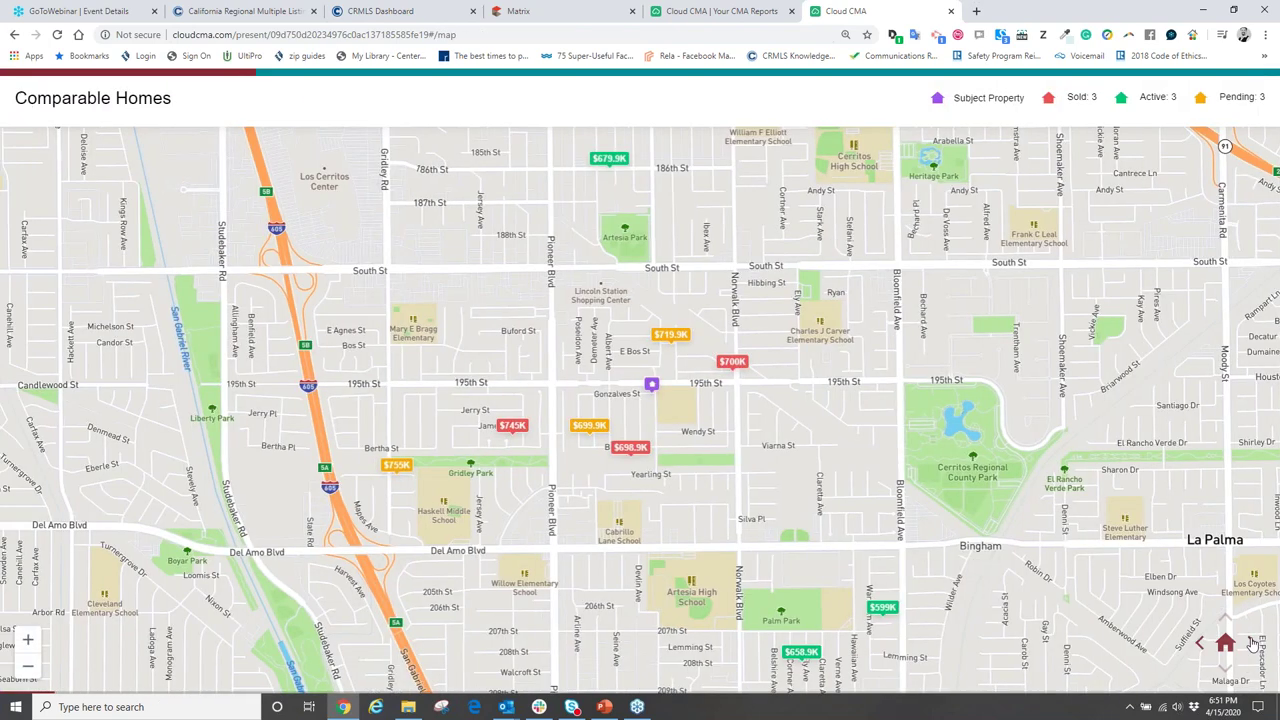
- Advance through the Sold Homes slides and the Bertha, James and Eastman listings to Pending Homes
left_click(1225, 669)
left_click(1226, 670)
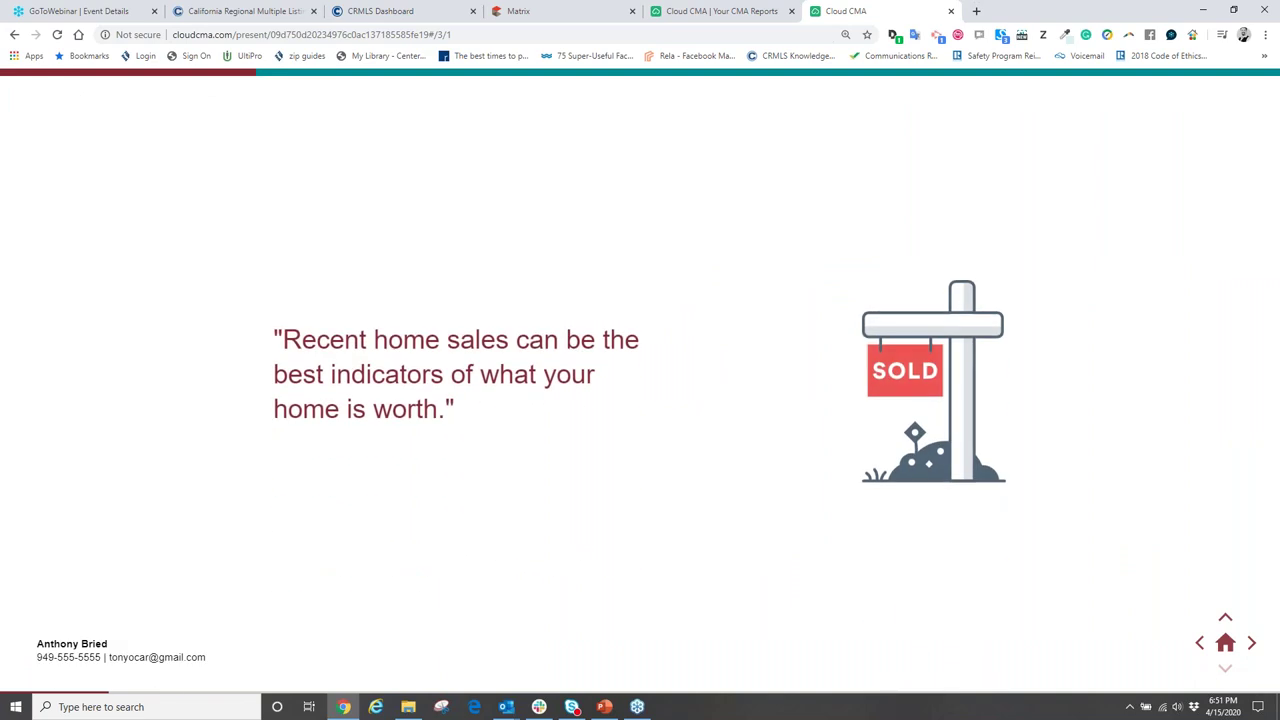
left_click(1251, 645)
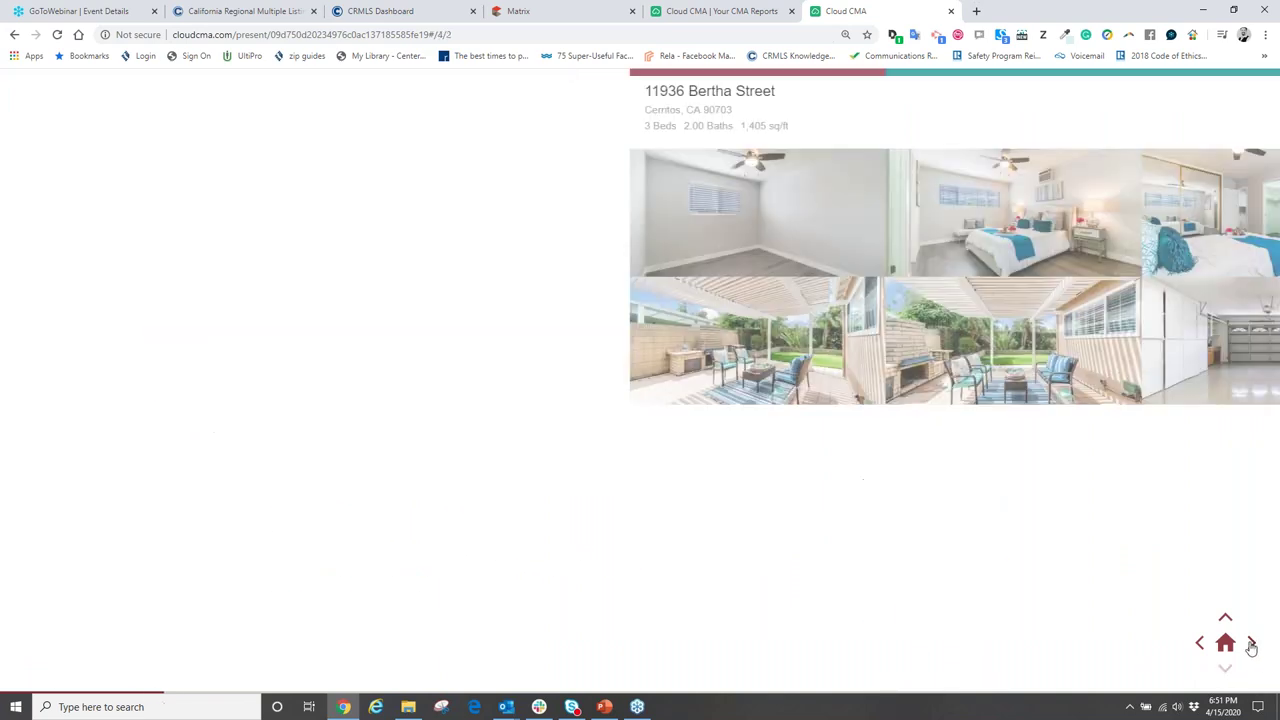
left_click(1251, 645)
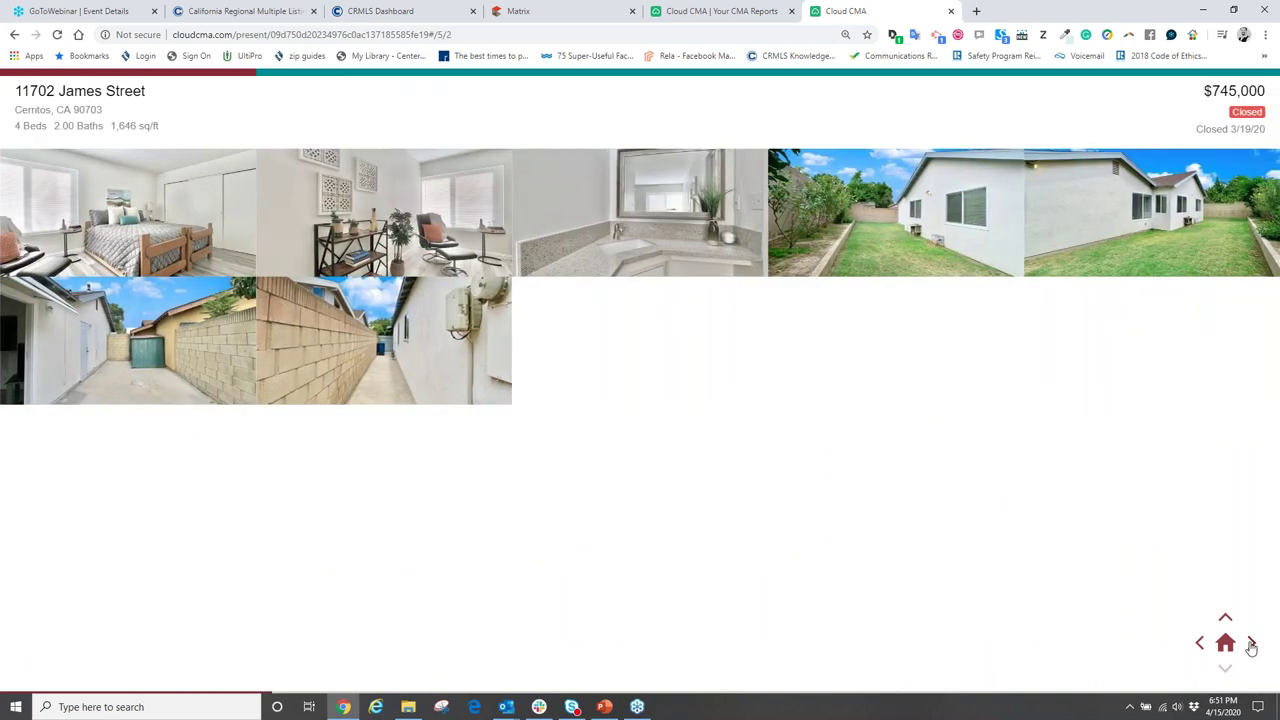
left_click(1251, 645)
left_click(1251, 645)
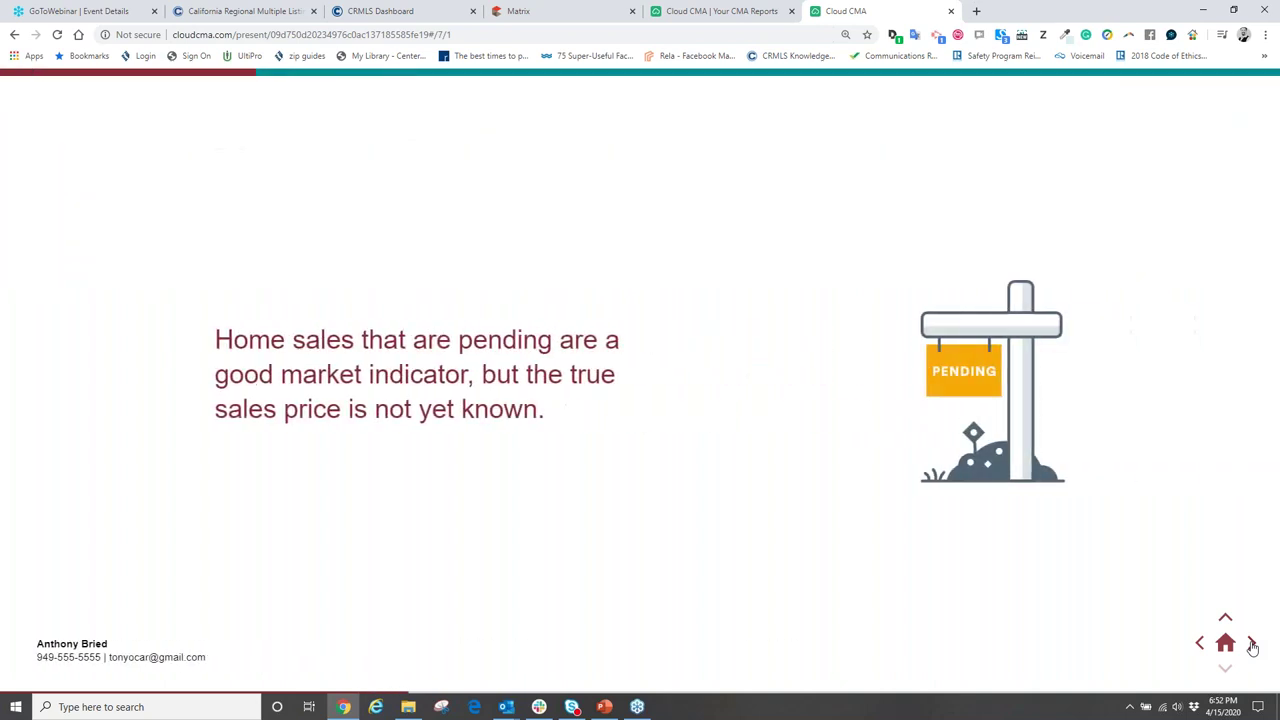
left_click(1226, 620)
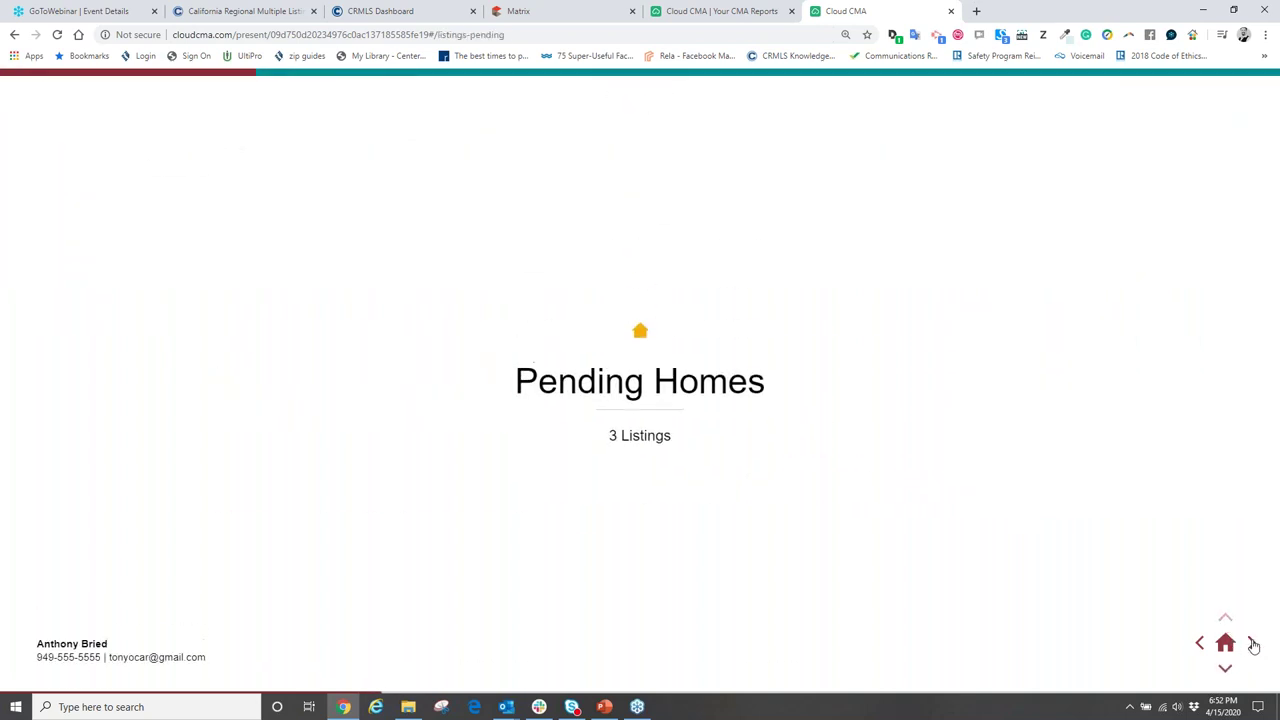
left_click(1251, 645)
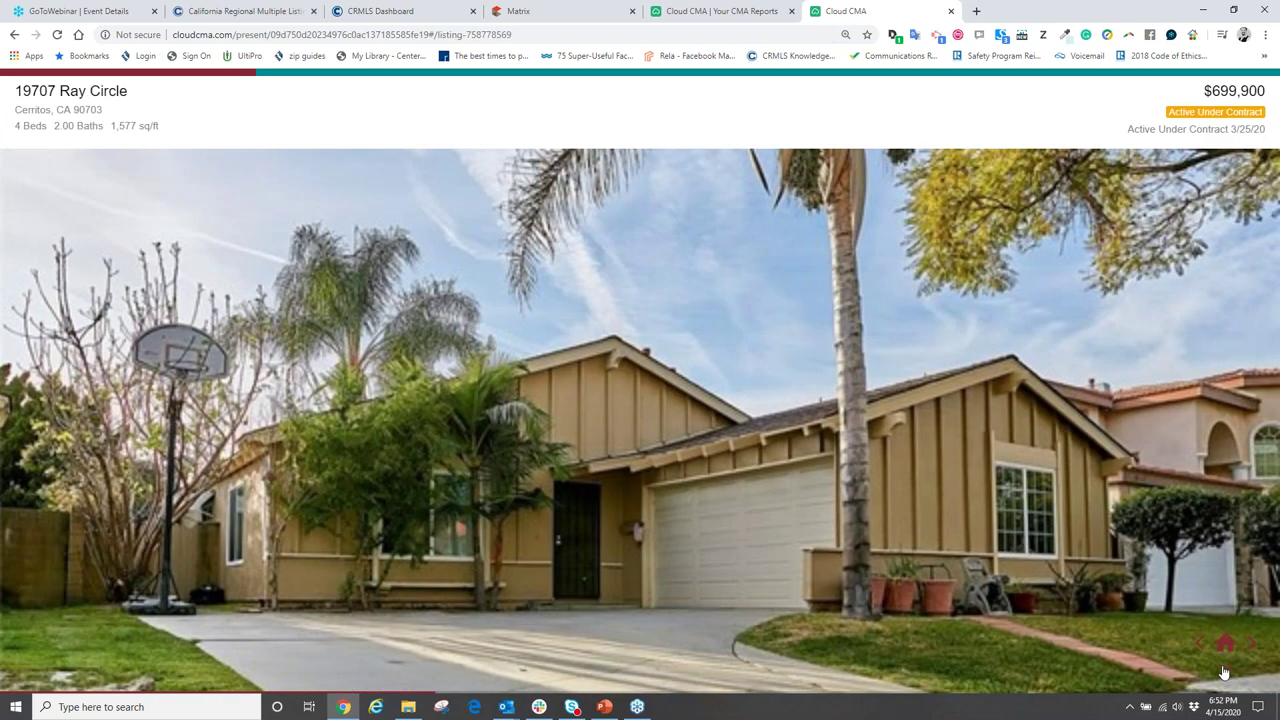
left_click(1225, 668)
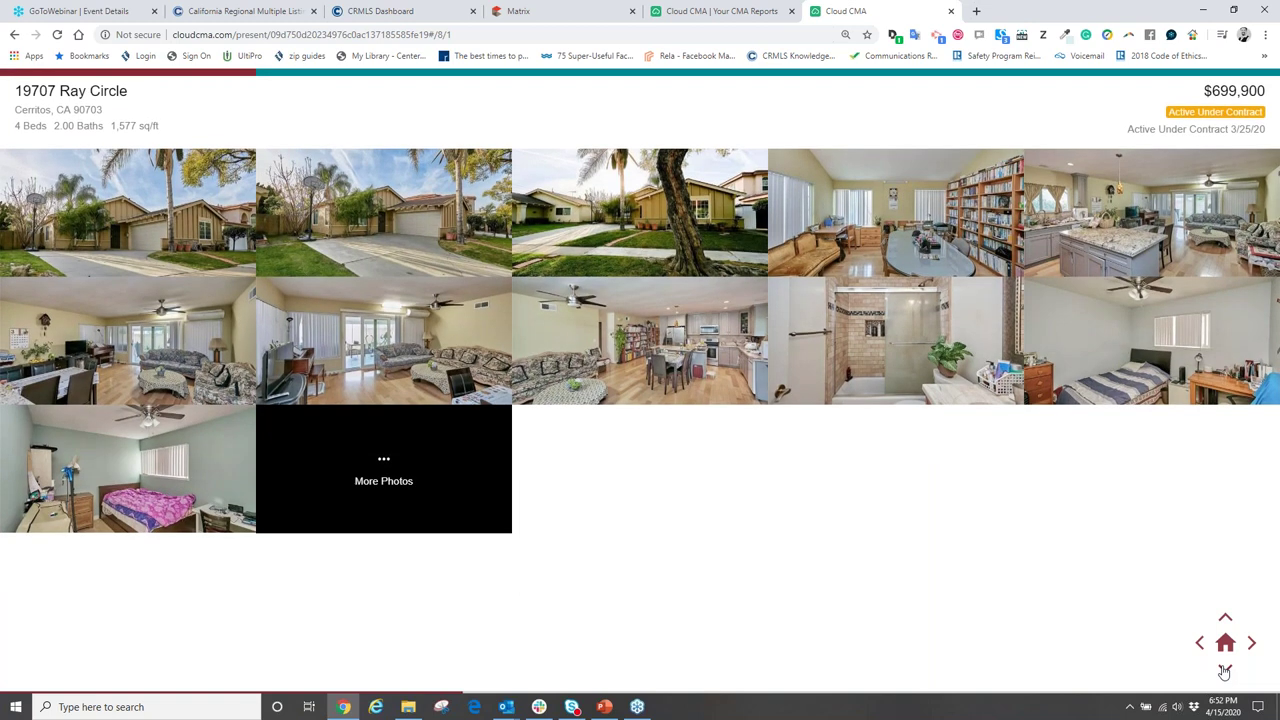
left_click(1251, 645)
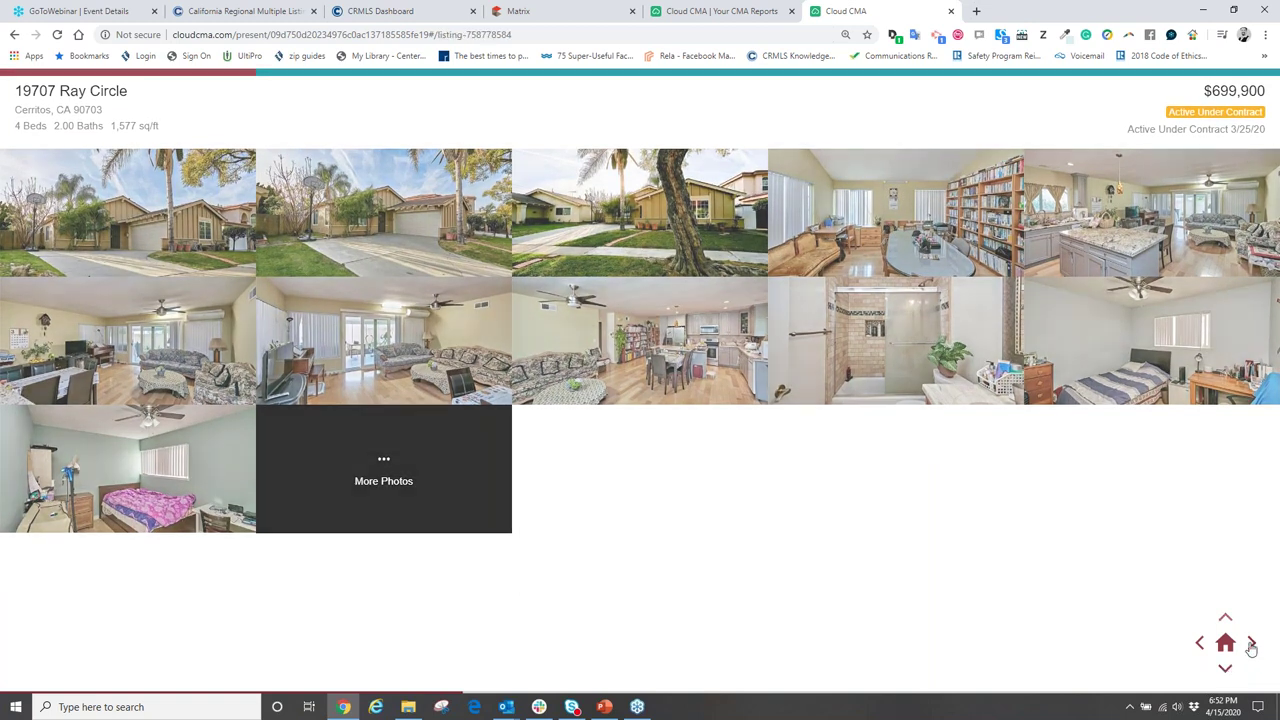
left_click(1251, 645)
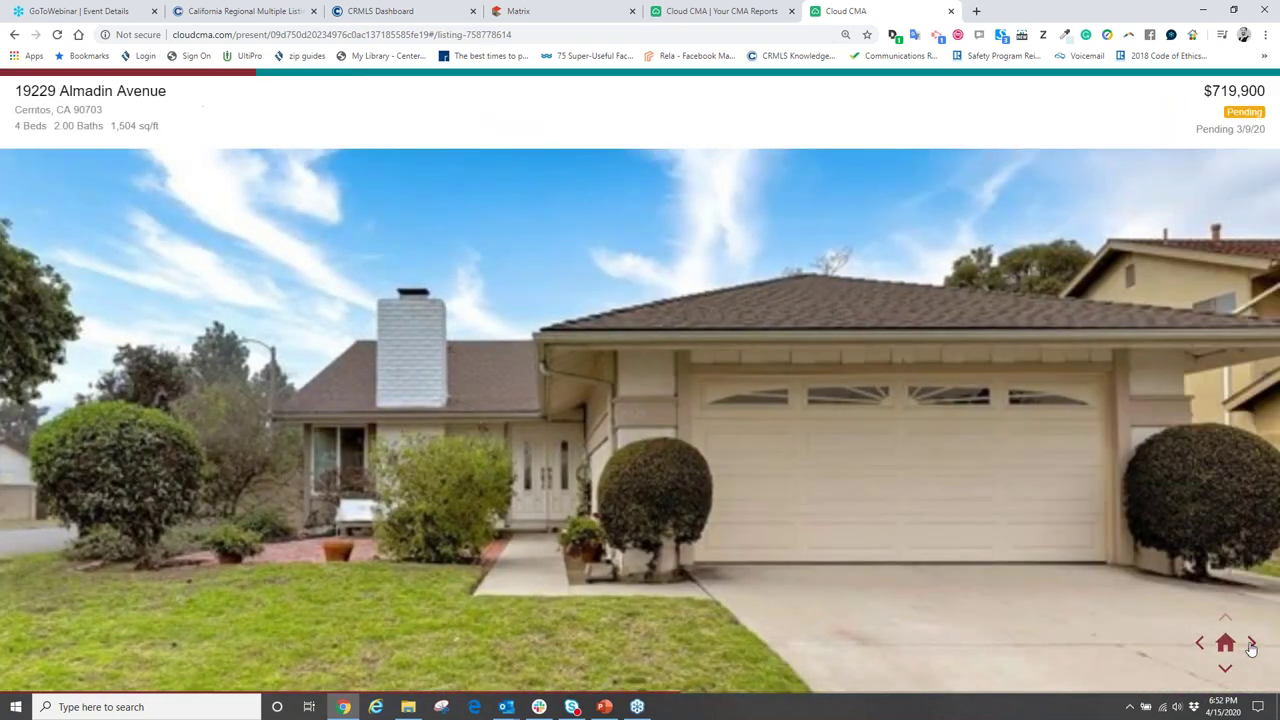
left_click(1251, 645)
left_click(1251, 645)
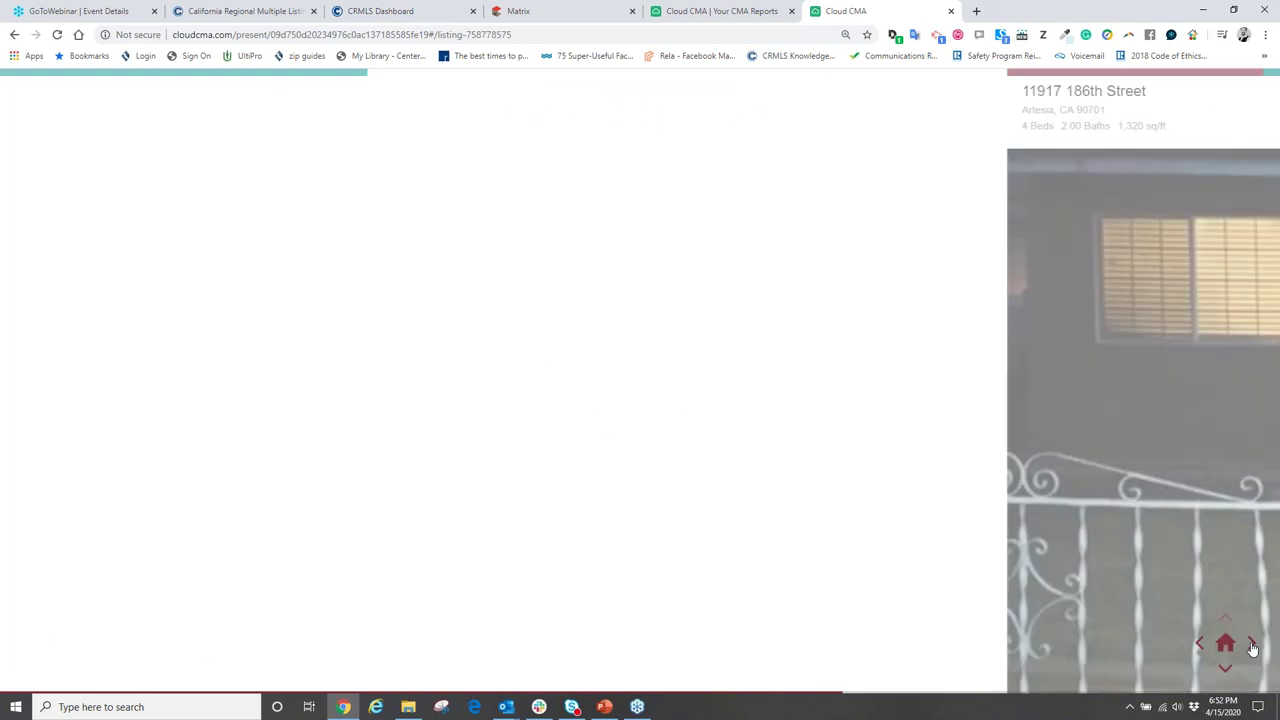
left_click(1226, 668)
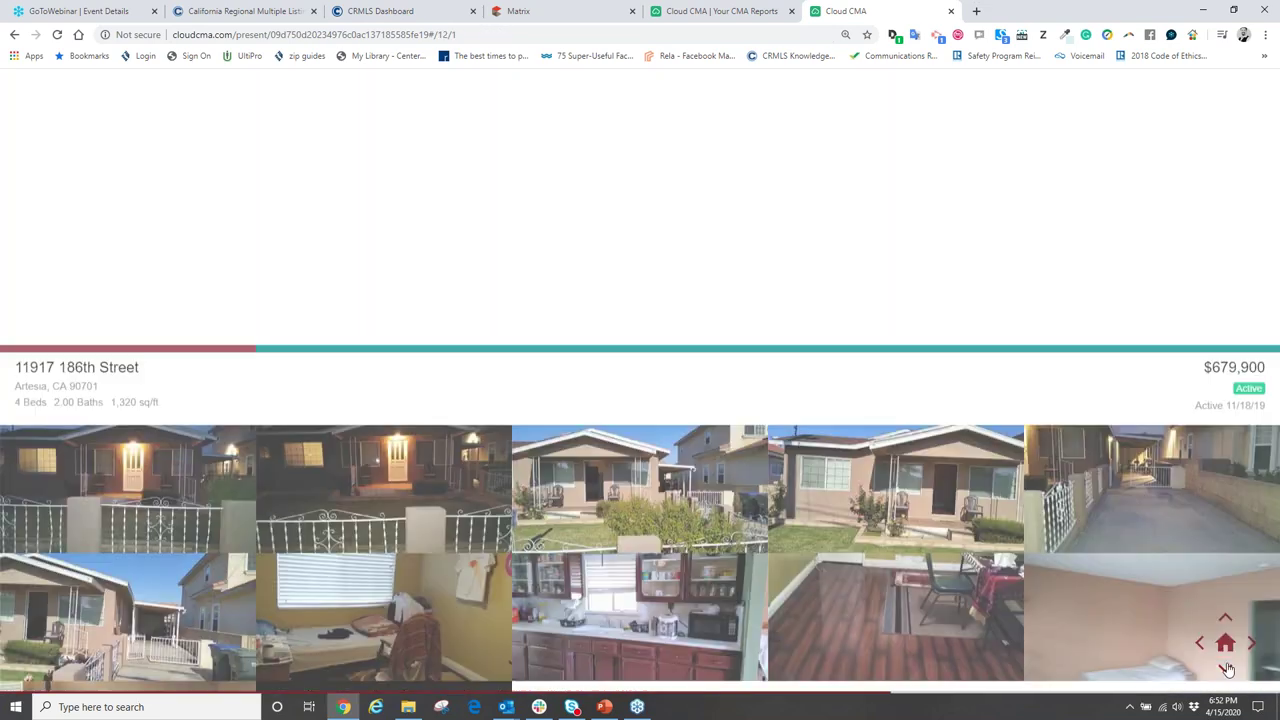
left_click(1226, 619)
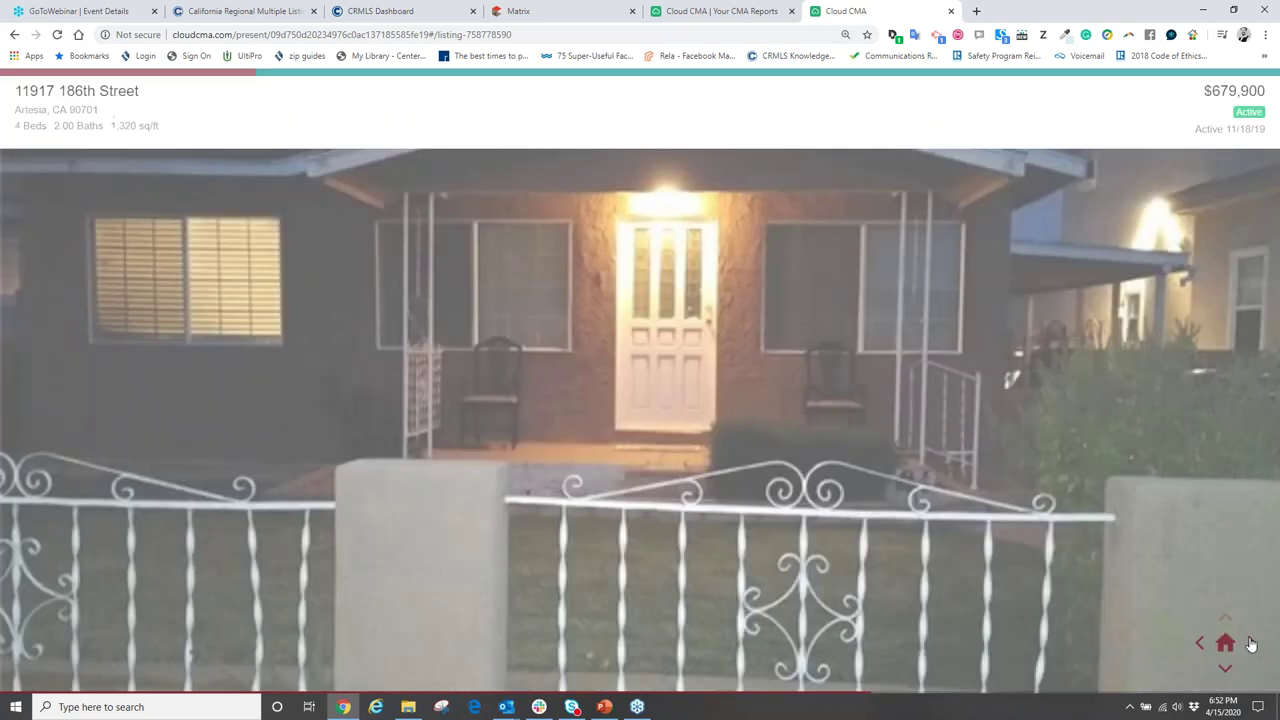
left_click(1251, 645)
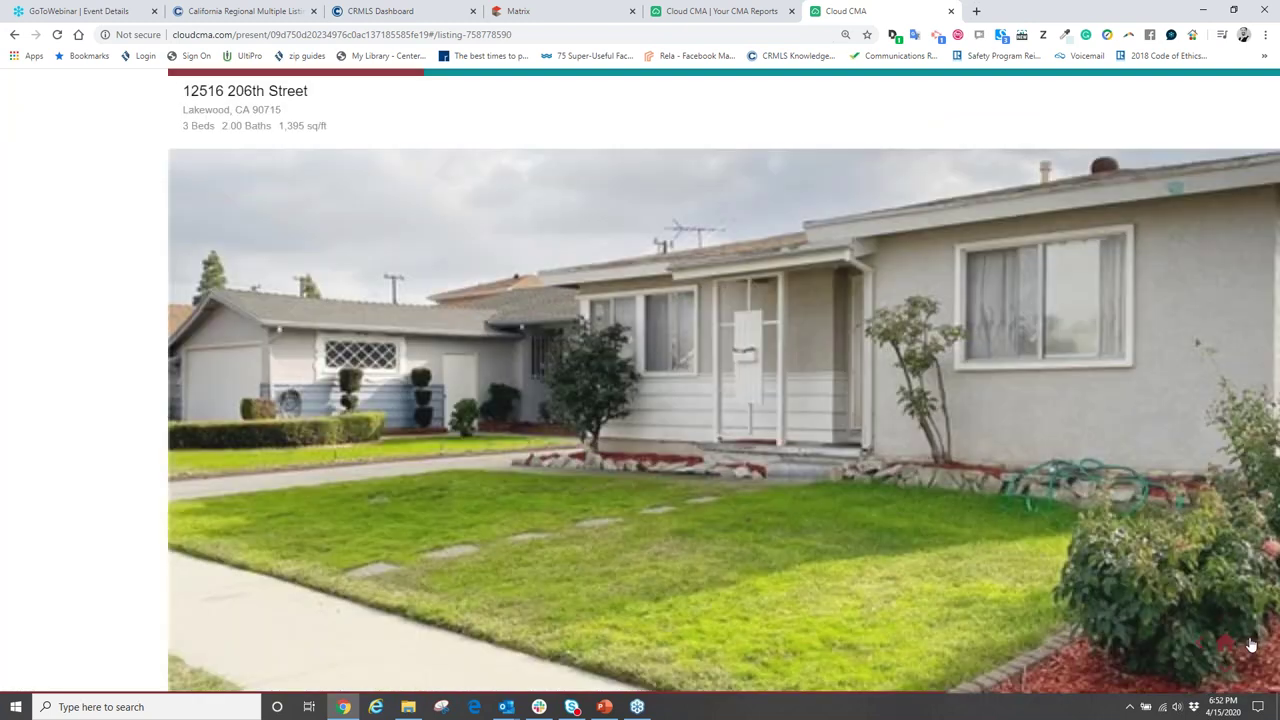
left_click(1251, 645)
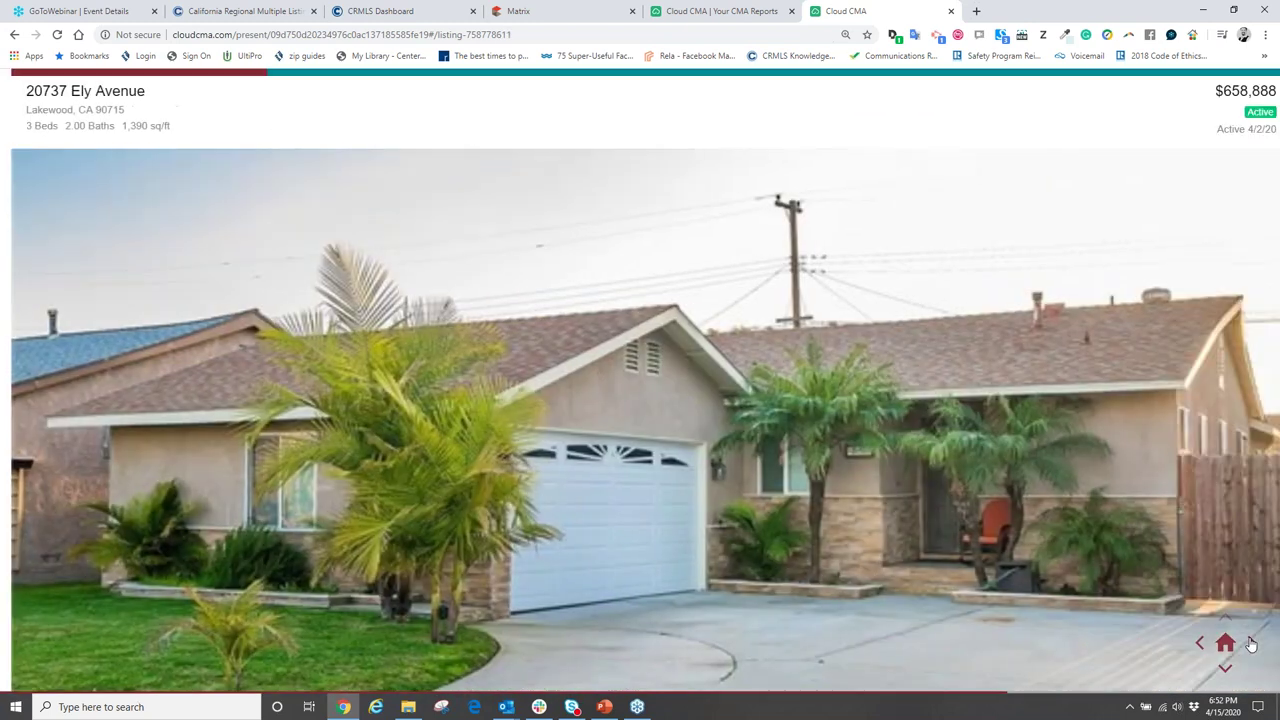
left_click(1250, 643)
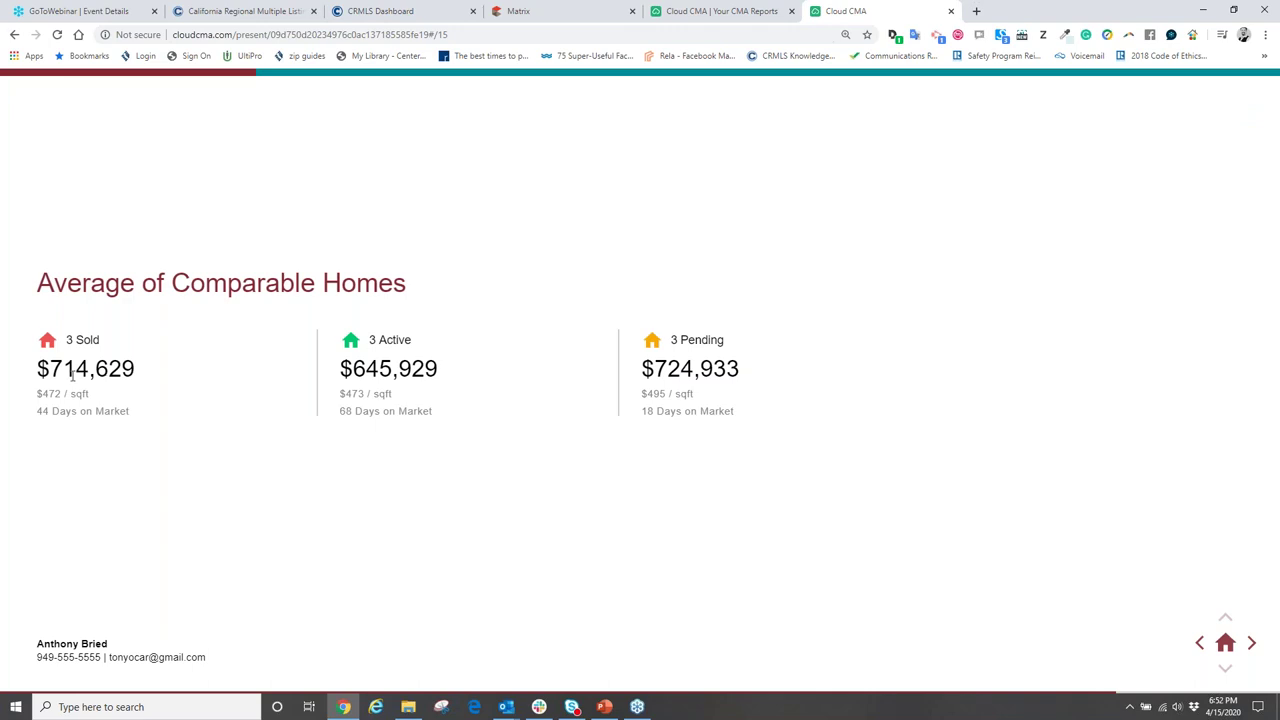
- Show the Analysis of Sold Homes slide and highlight the sold prices and 101.3% average
left_click(1250, 643)
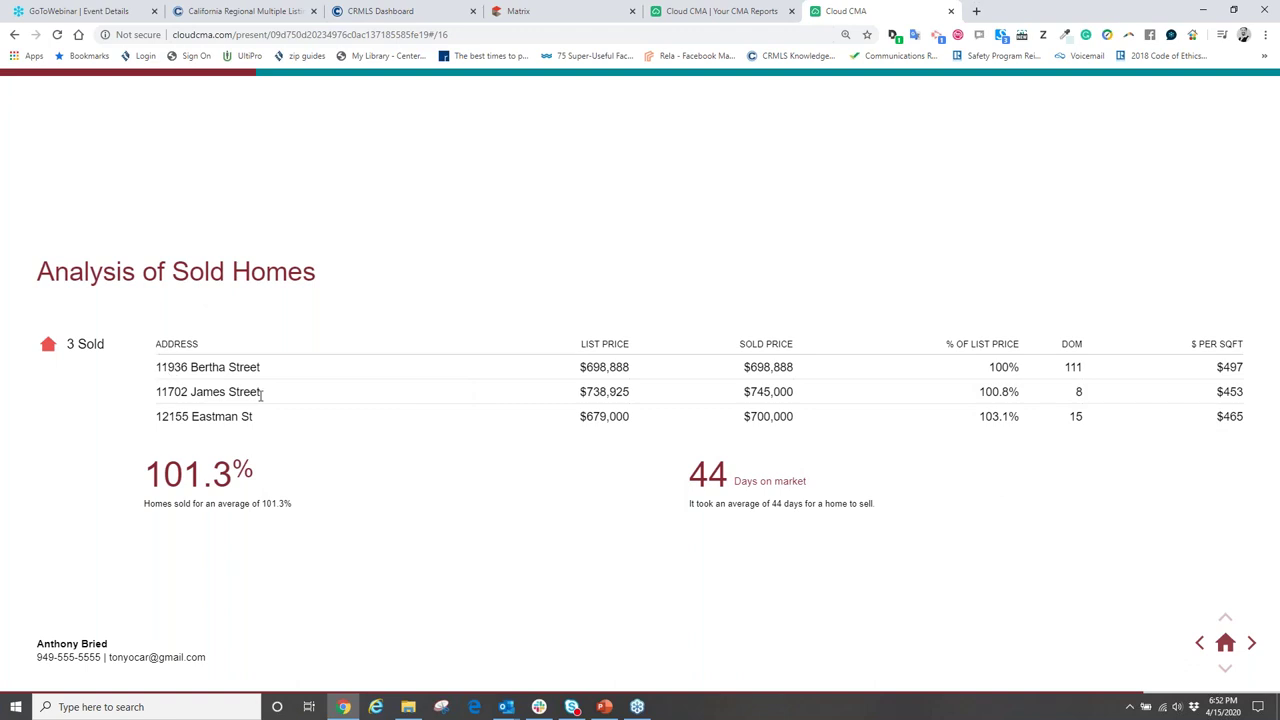
left_click_drag(578, 369, 604, 437)
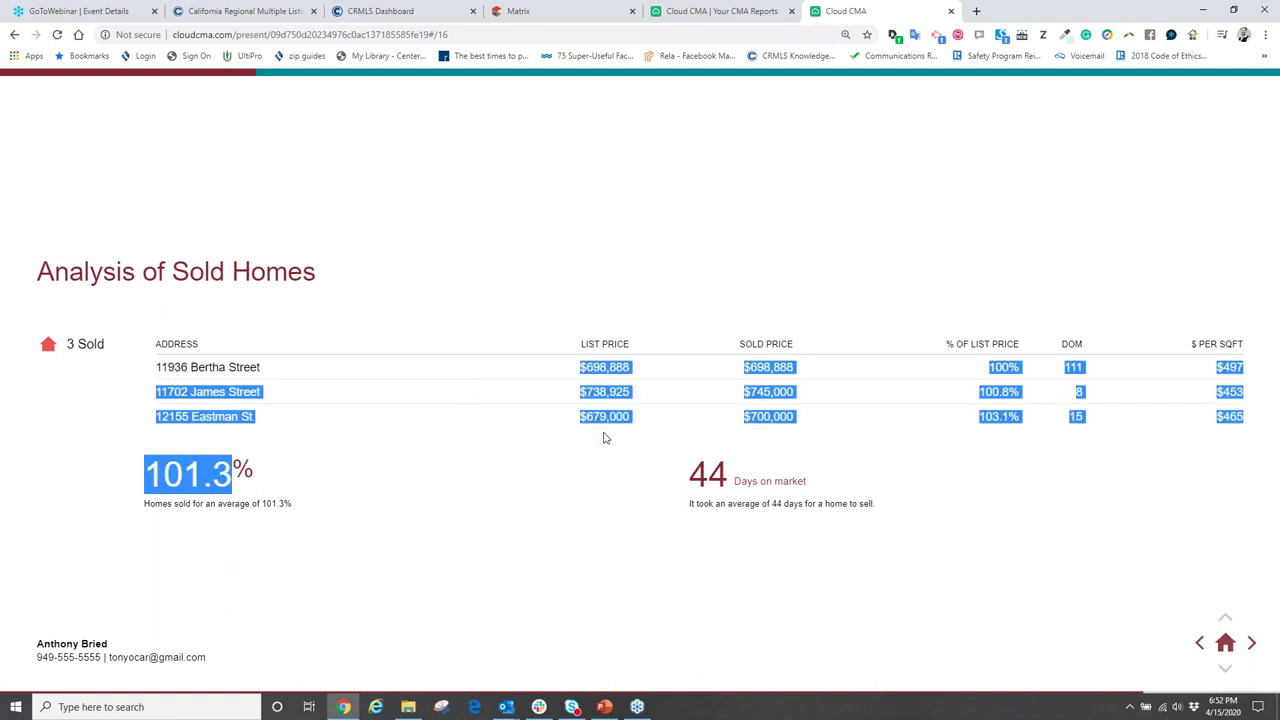
left_click(745, 377)
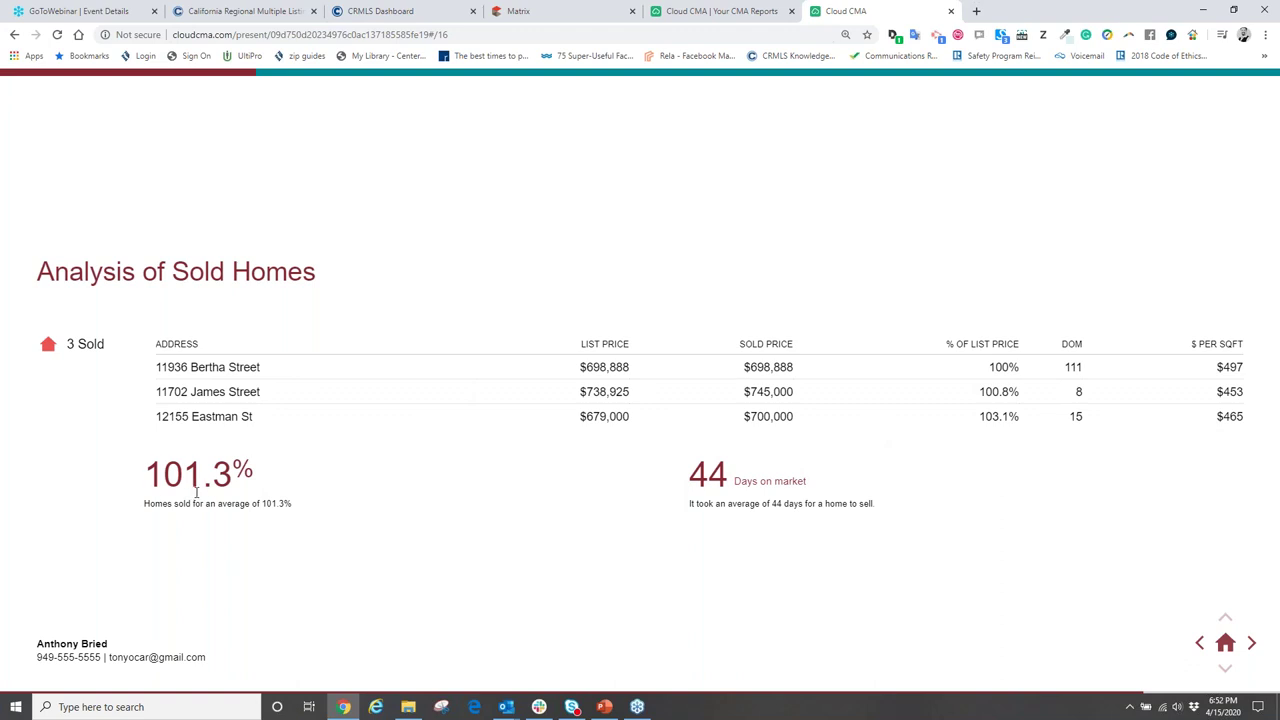
- Highlight the 44 days on market figure, then move on to the Next Steps slide
left_click_drag(692, 490, 717, 493)
double_click(717, 493)
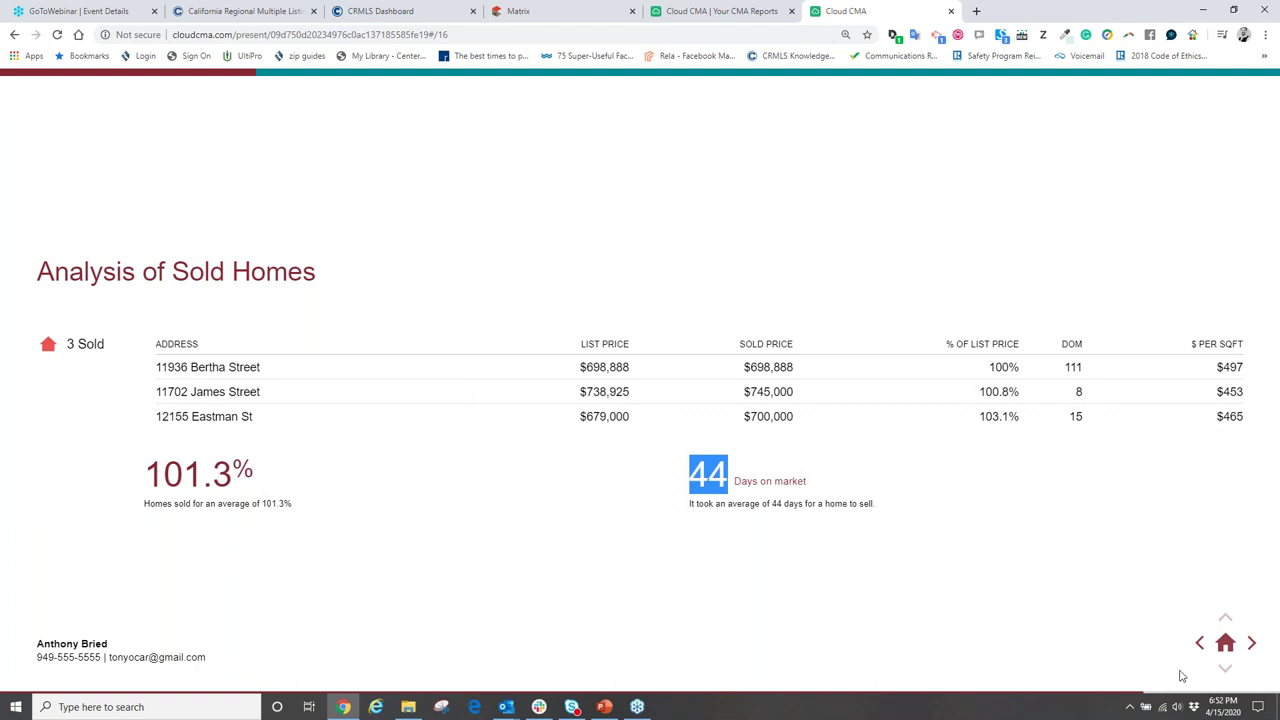
left_click(1252, 645)
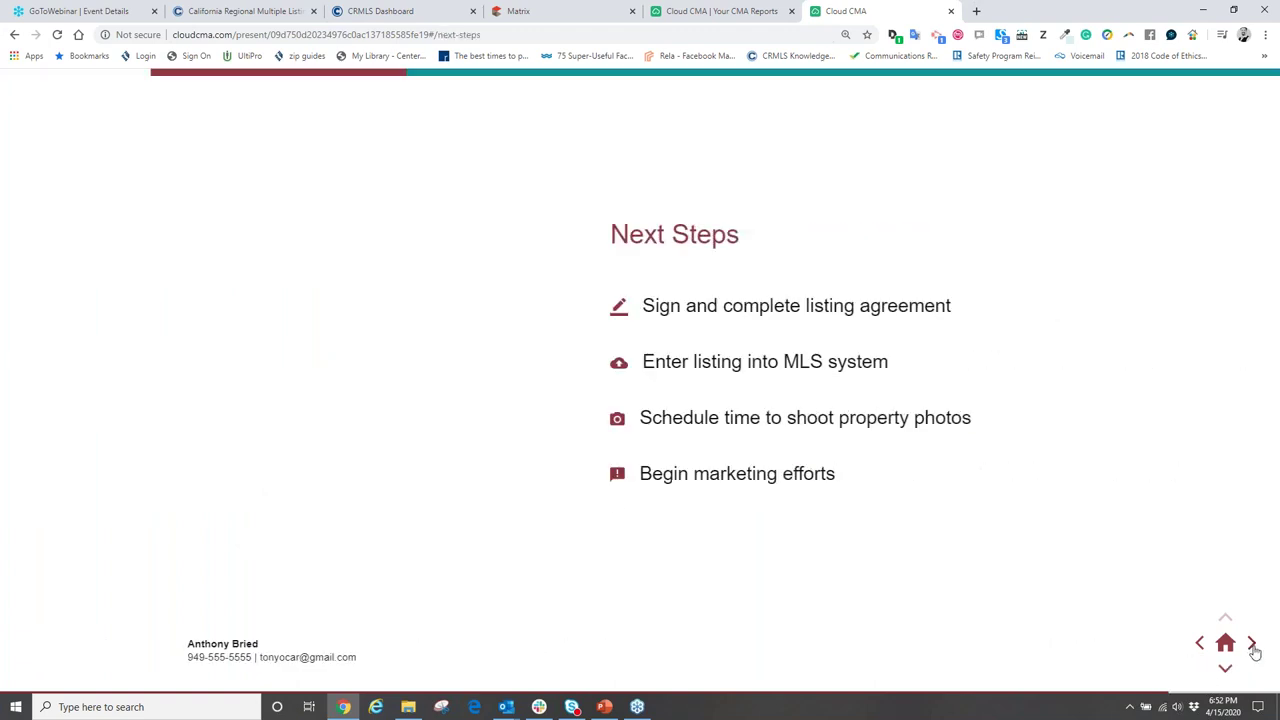
- Land on the Thank You slide, select its e-mail copy field, then bring back the PowerPoint webinar slides
left_click(1252, 645)
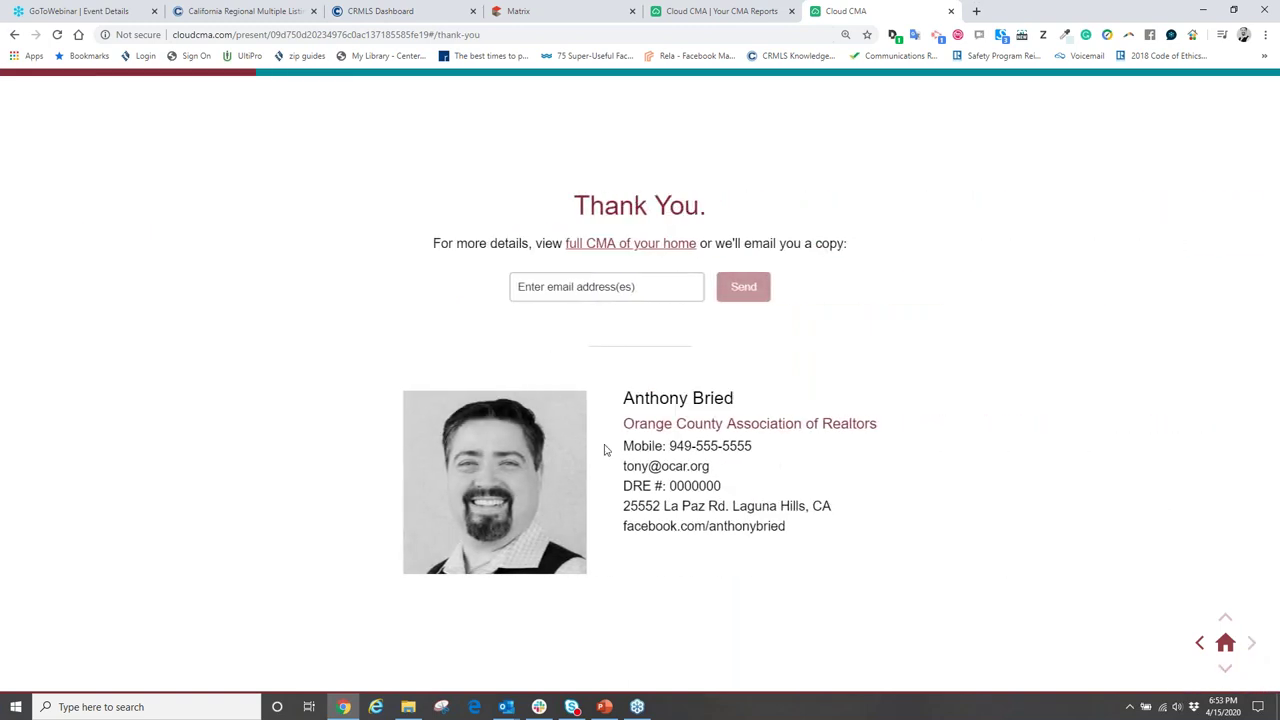
left_click(1200, 643)
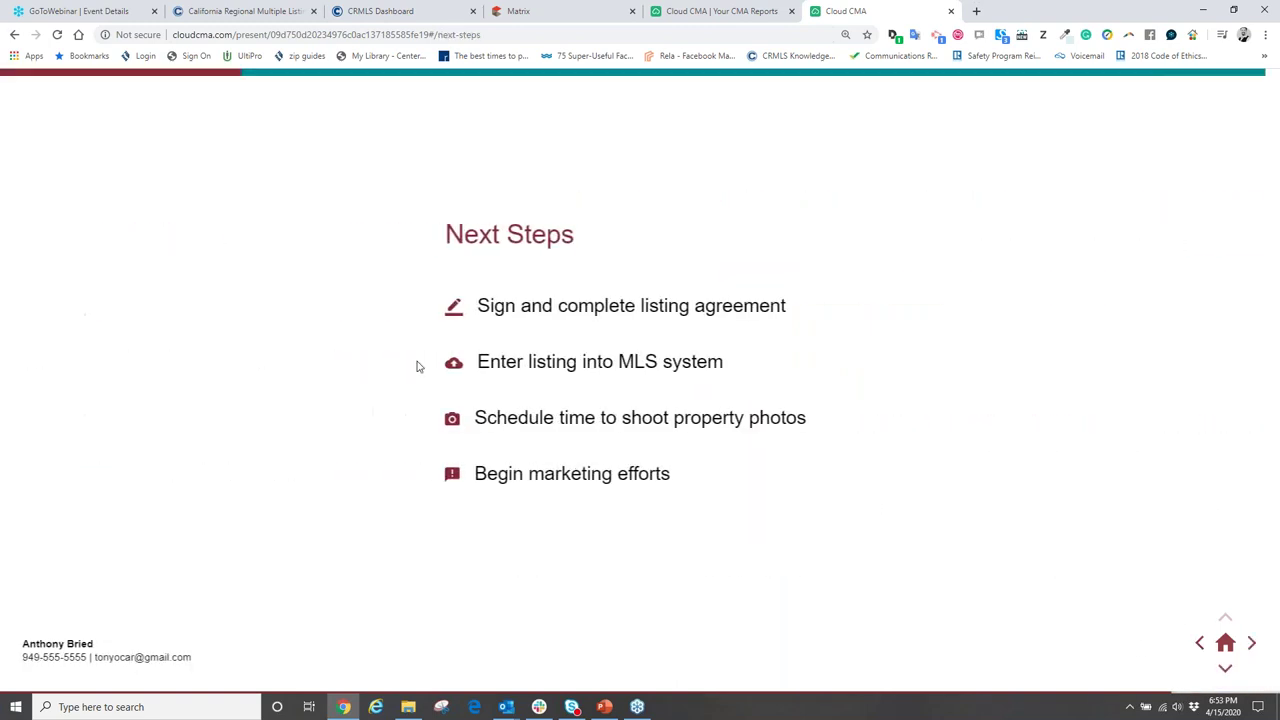
left_click(1252, 645)
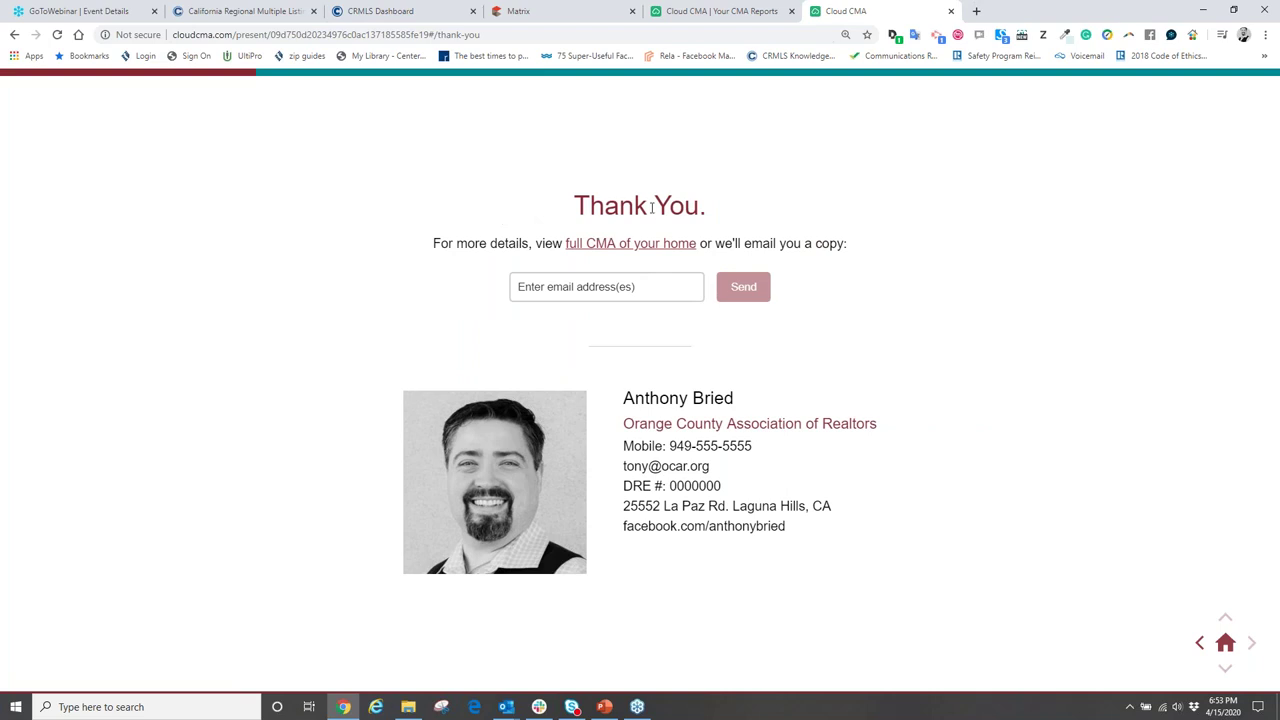
left_click(533, 289)
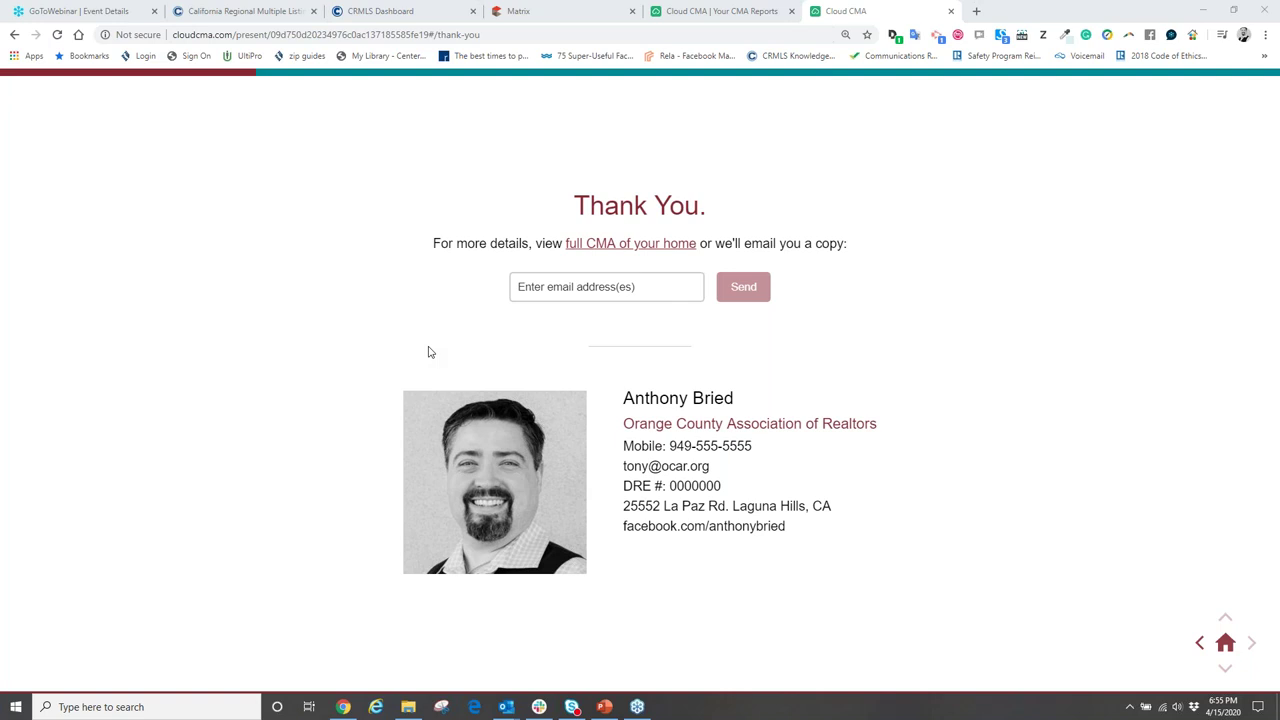
left_click(605, 707)
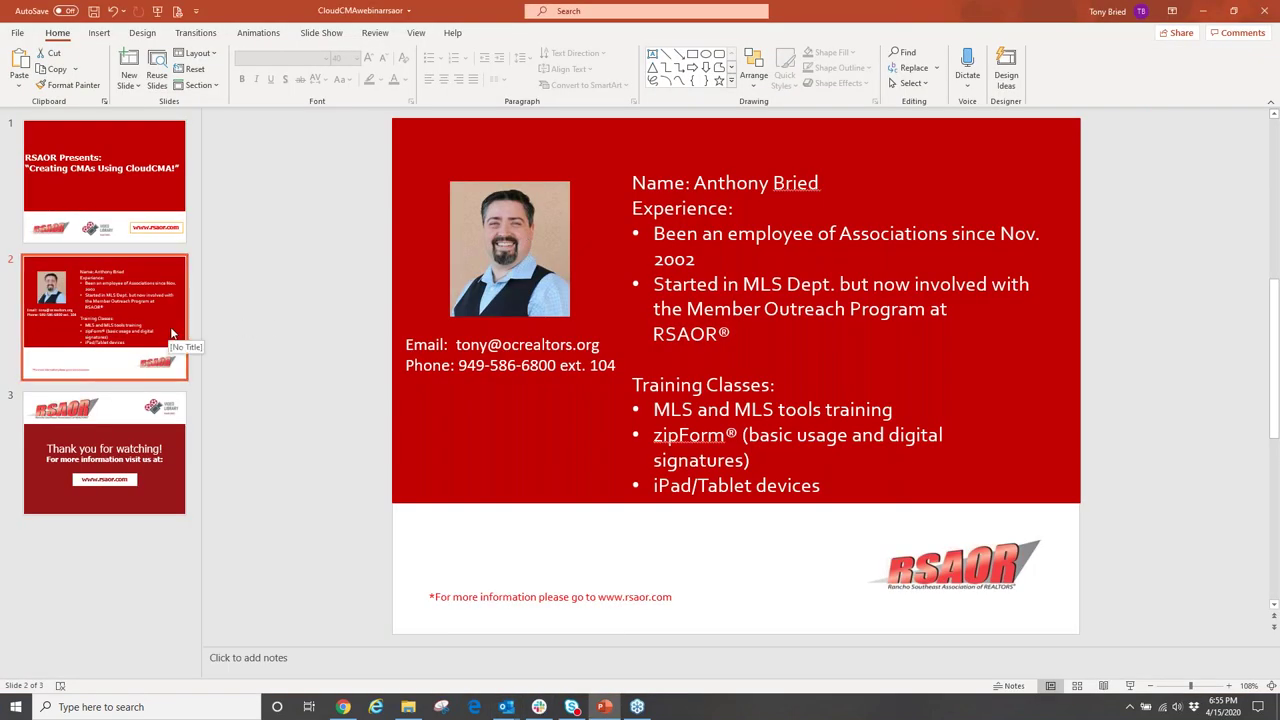